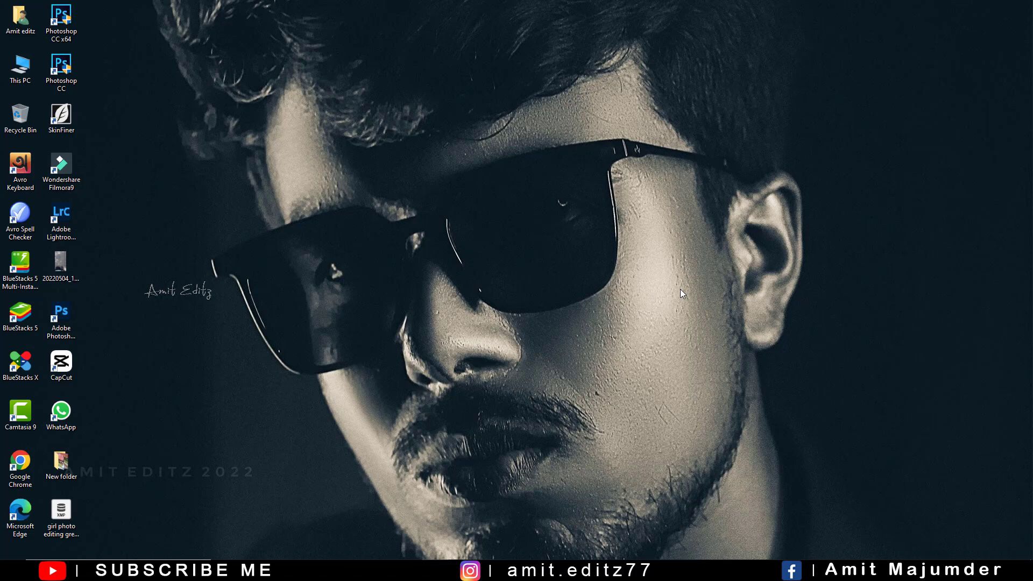
- Restore the empty Photoshop CC window from the taskbar so it covers the desktop
right_click(392, 176)
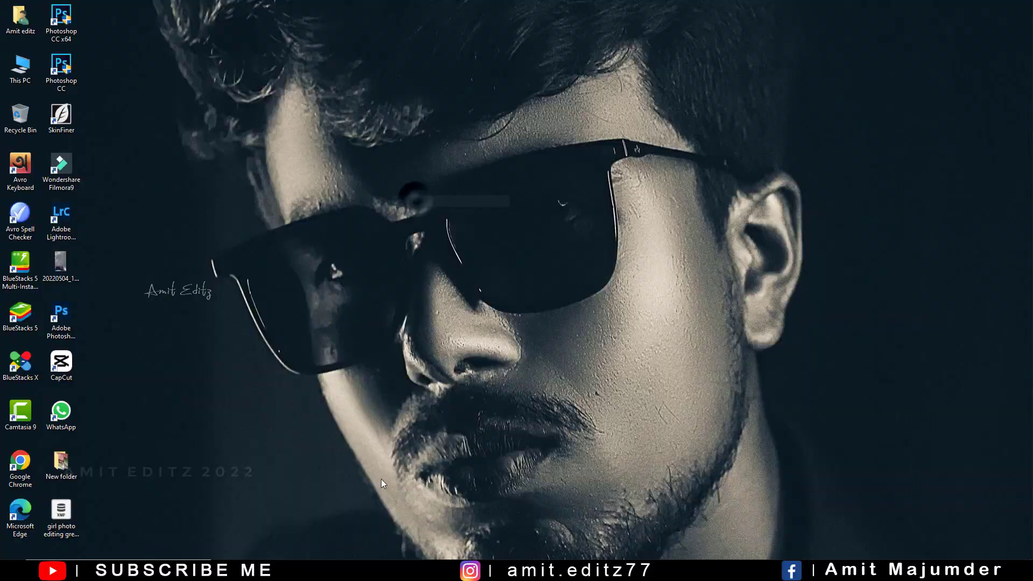
click(409, 570)
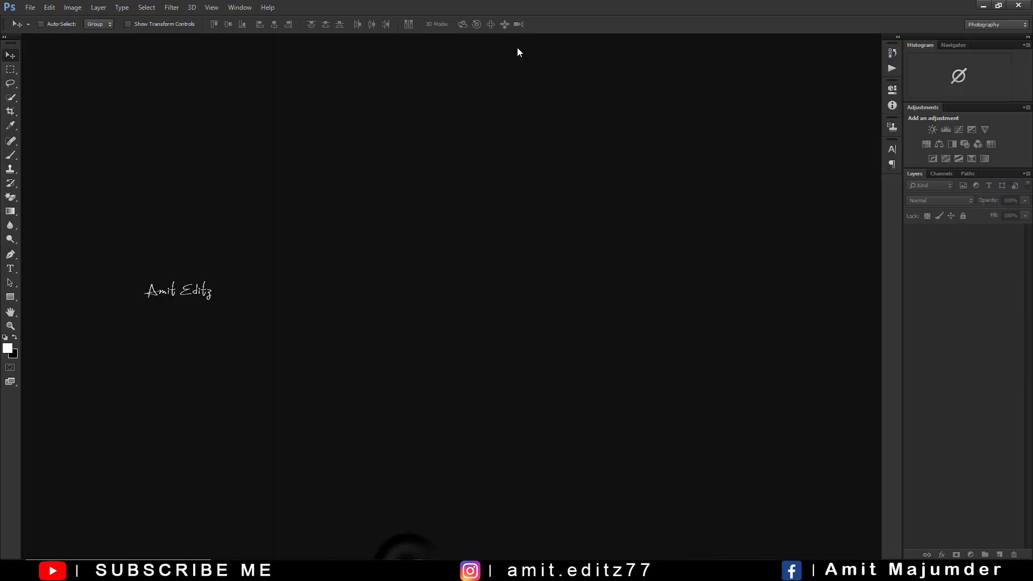
- Open JOY_5686.JPG from the poster folder as a docked tab and zoom in on it
click(31, 7)
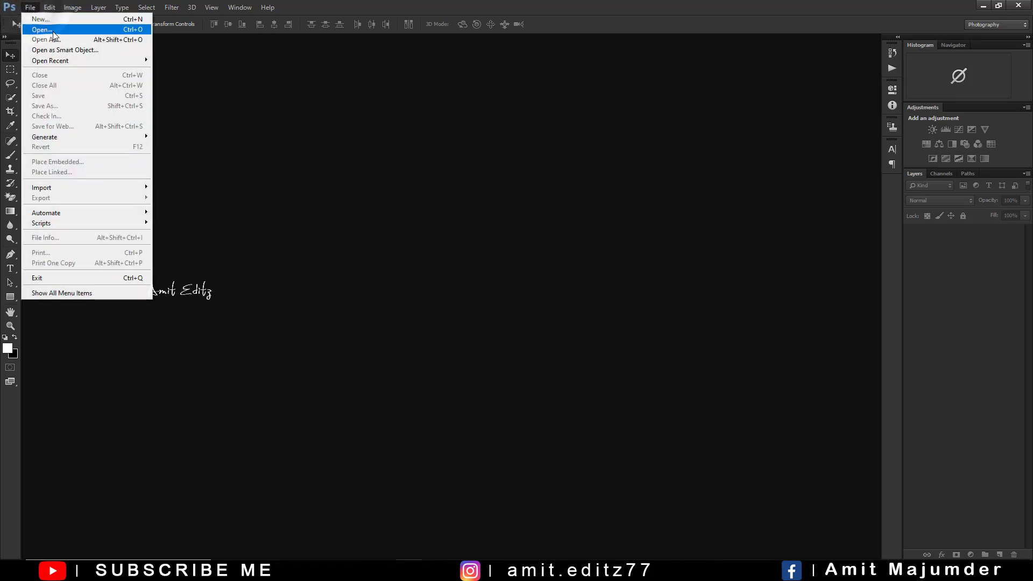
click(24, 24)
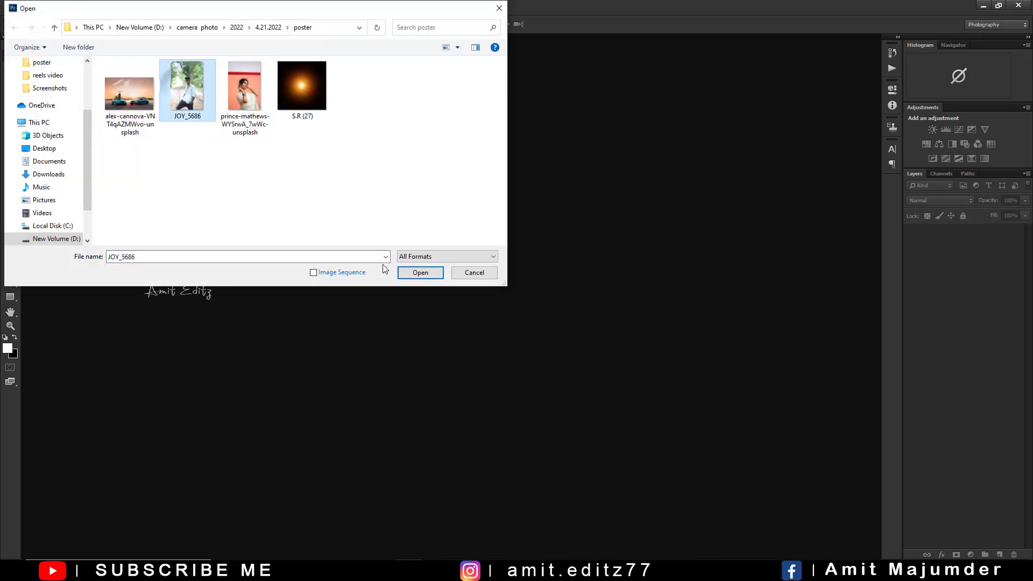
click(420, 272)
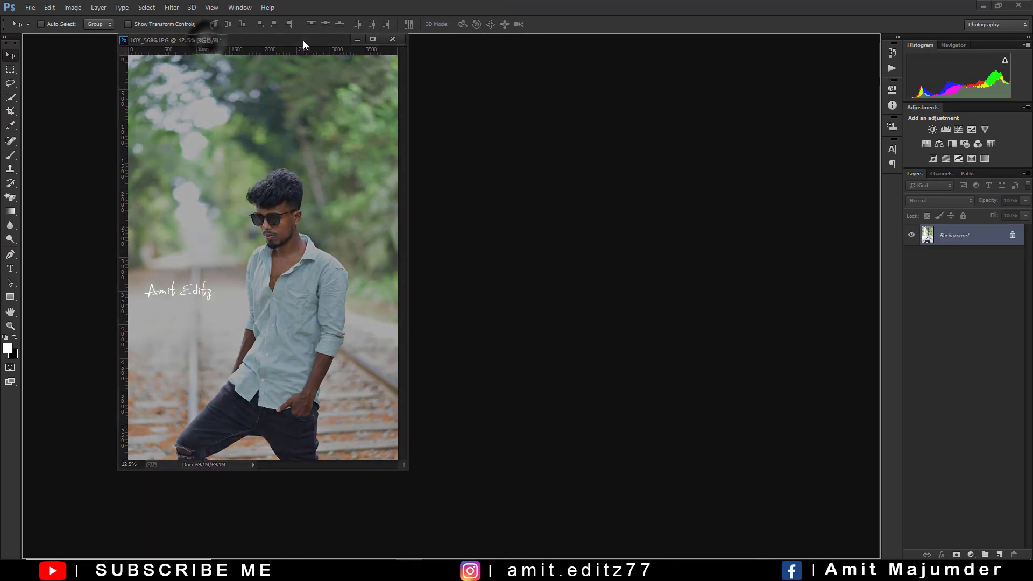
drag(208, 40, 303, 40)
key(ctrl+0)
key(ctrl+plus)
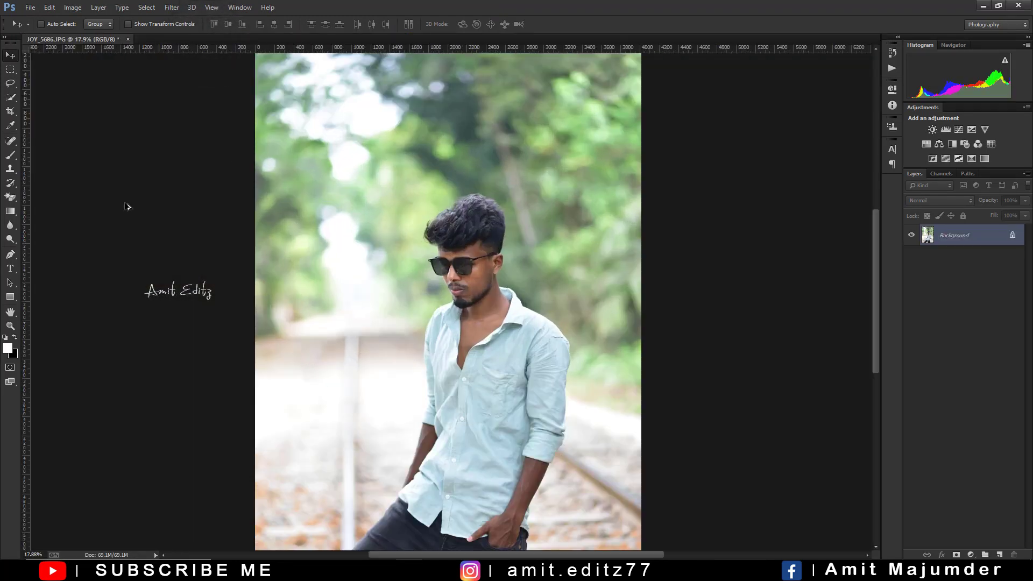
- Quick-select the man's hair, face, chest, top-left hair edge and whole ear
click(10, 97)
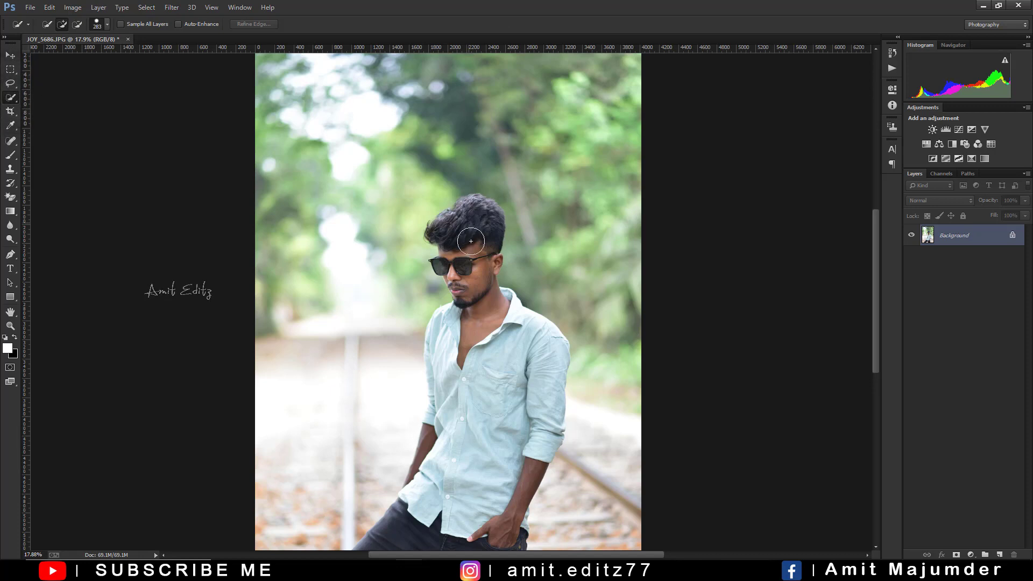
mouse_move(468, 226)
mouse_down()
mouse_move(513, 437)
mouse_move(468, 274)
mouse_up()
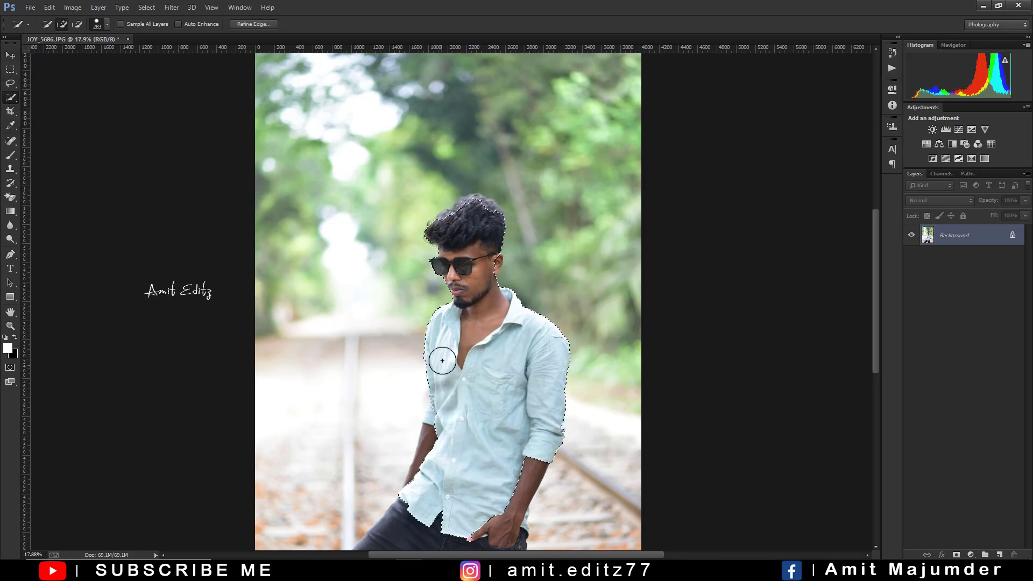
scroll(471, 204, up, 5)
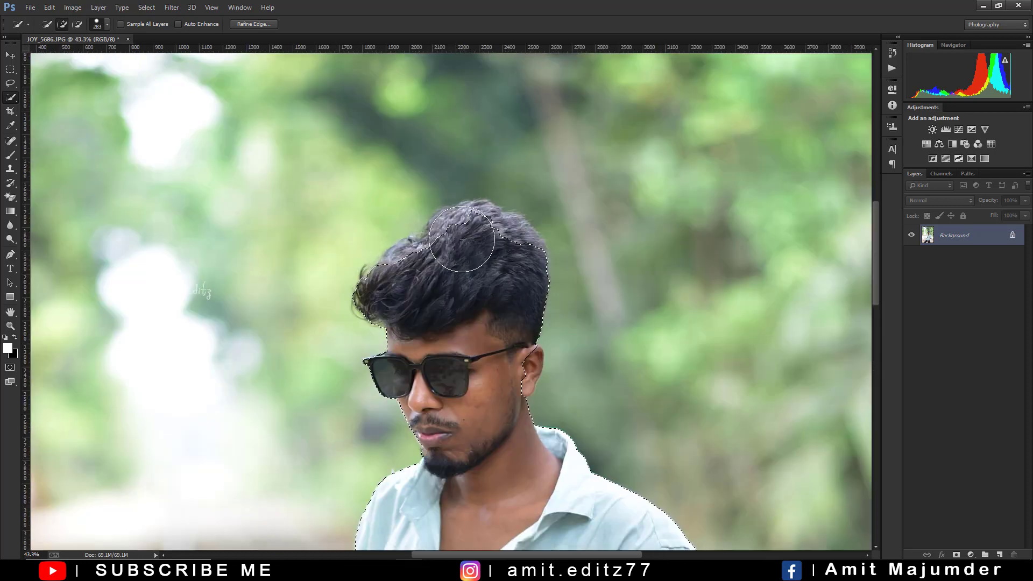
mouse_move(387, 263)
mouse_down()
mouse_move(463, 221)
mouse_move(529, 243)
mouse_up()
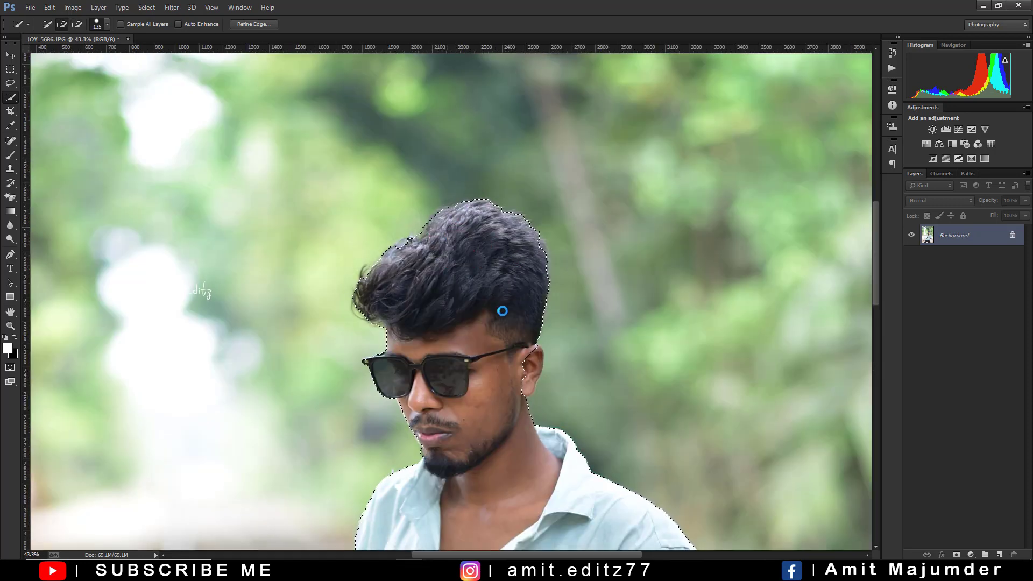
right_click(525, 360)
key(Escape)
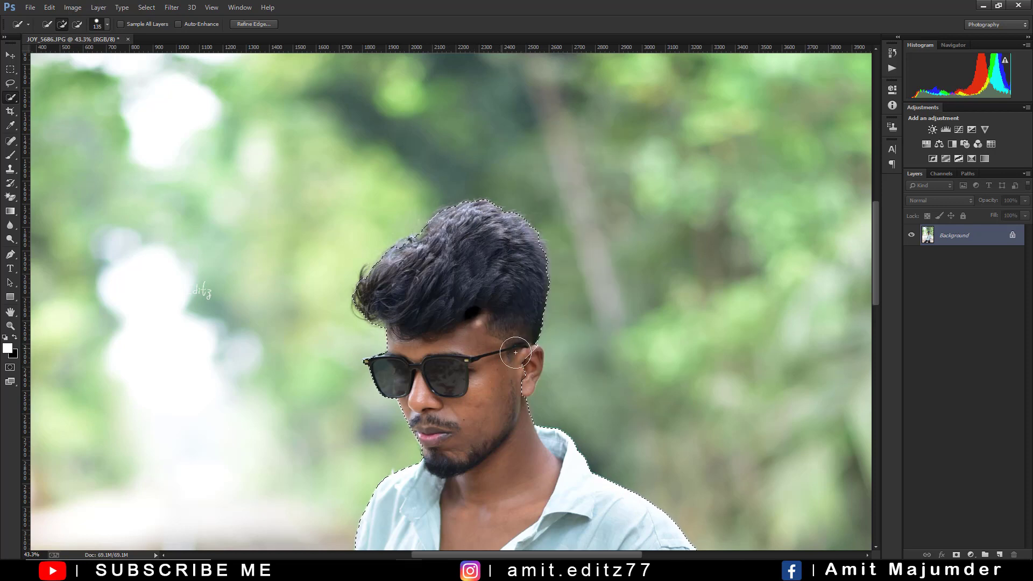
drag(520, 365, 434, 442)
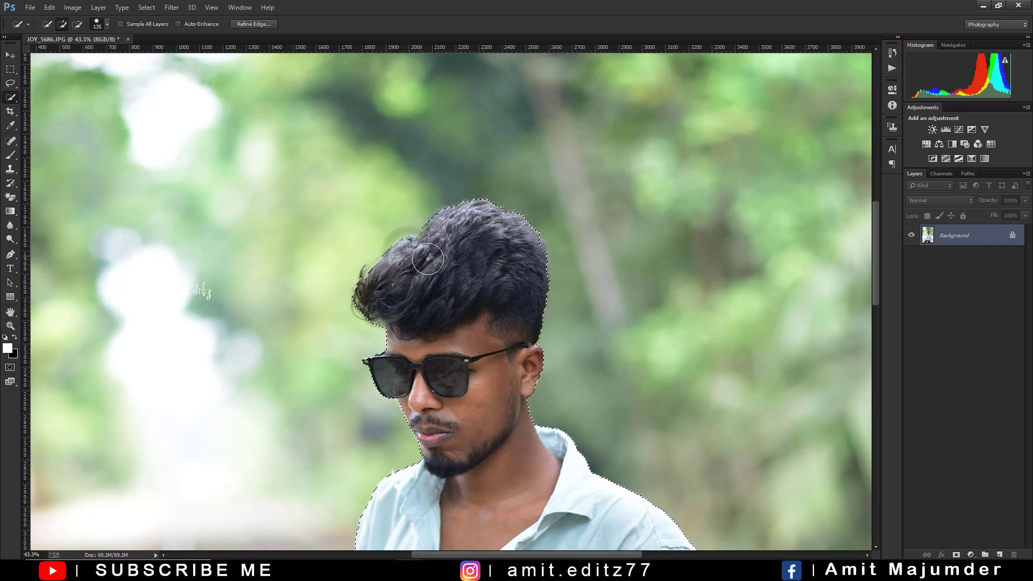
- Fit the whole photo on screen and copy the selected man onto a new Layer 1
scroll(447, 336, down, 1)
scroll(447, 337, down, 4)
scroll(409, 388, down, 1)
scroll(377, 444, down, 4)
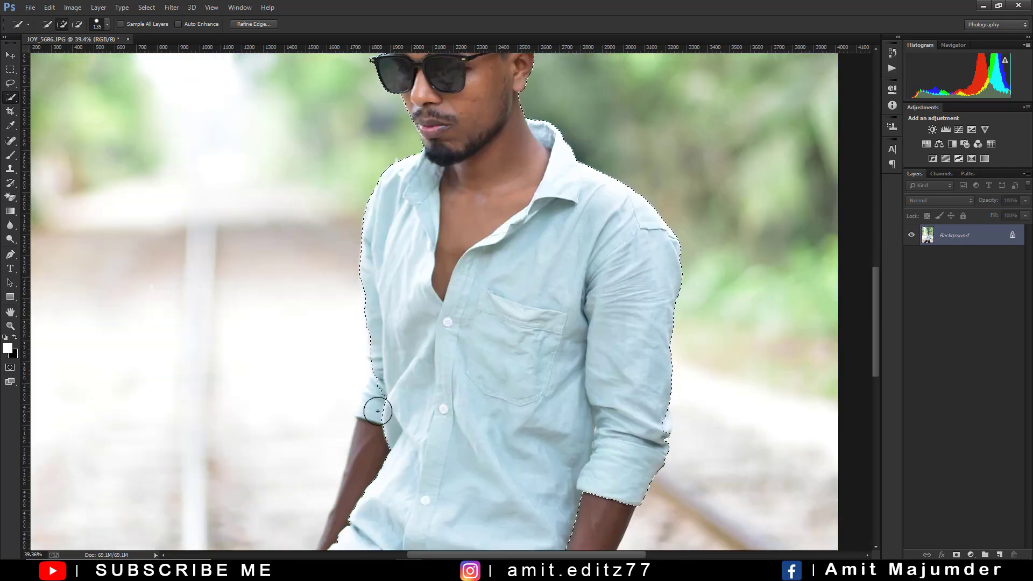
key(ctrl+0)
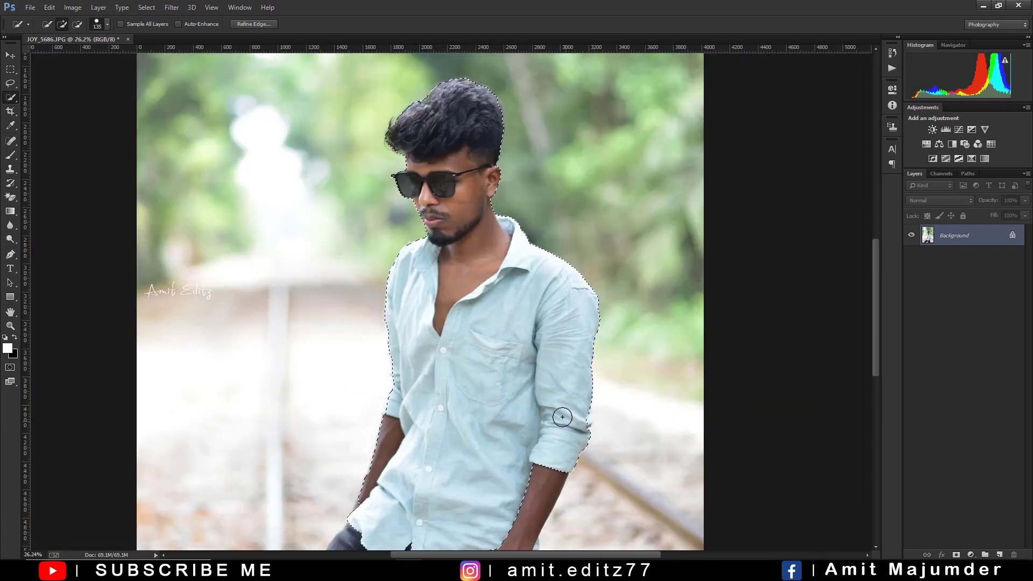
key(ctrl+j)
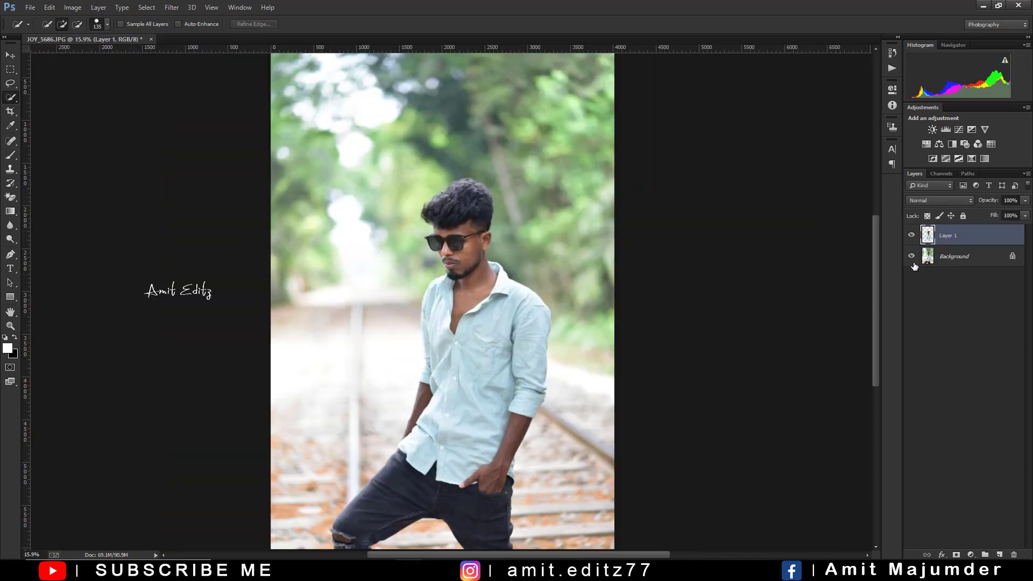
- Hide the Background to check the cutout, then undo the layer copy to restore the selection
click(911, 257)
scroll(486, 235, up, 2)
scroll(488, 237, up, 2)
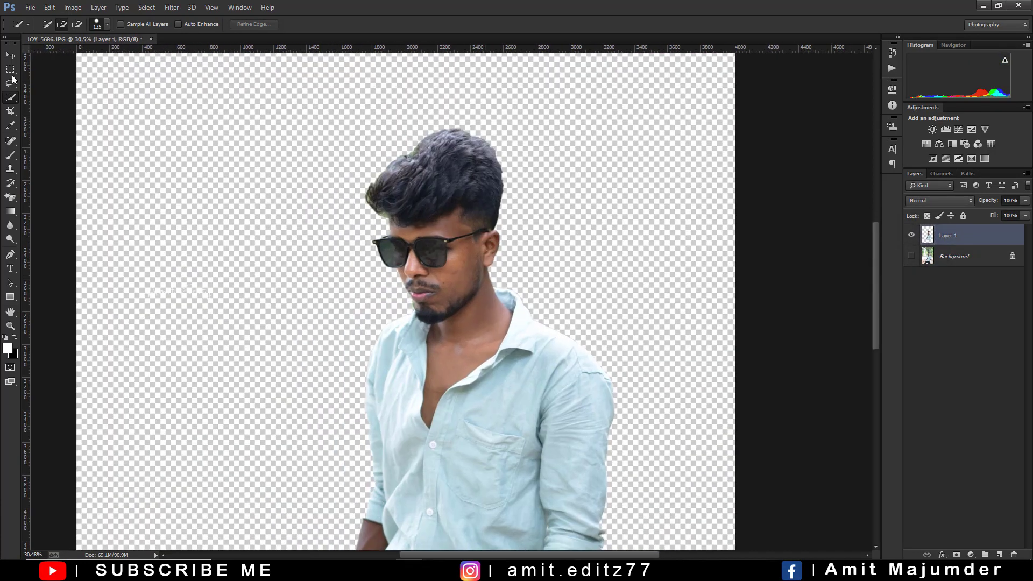
click(10, 55)
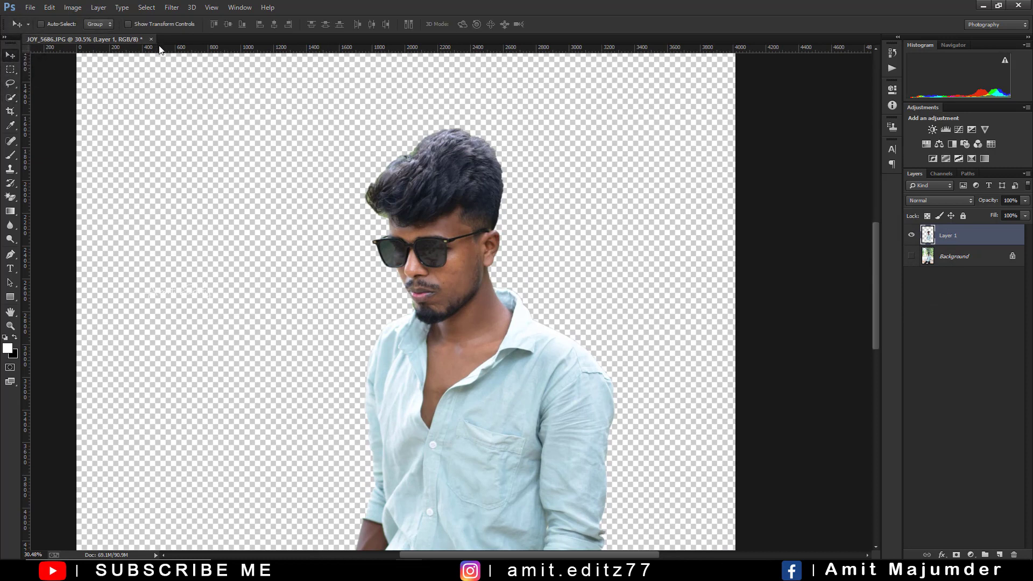
key(ctrl+z)
scroll(380, 220, up, 1)
scroll(209, 60, up, 1)
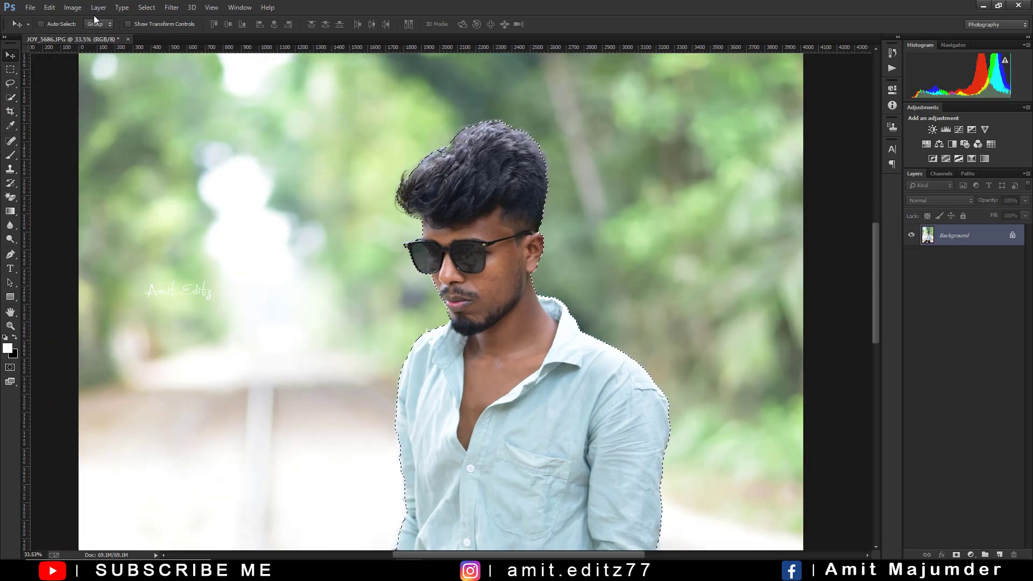
- Refine Edge along the hair's left side, top and right side, then hide the Background
click(147, 7)
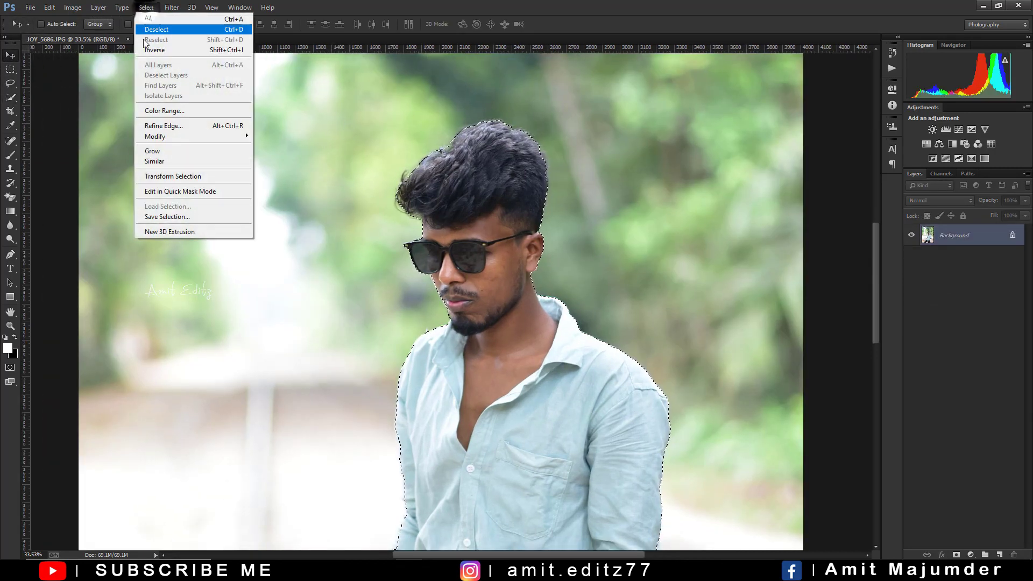
click(169, 127)
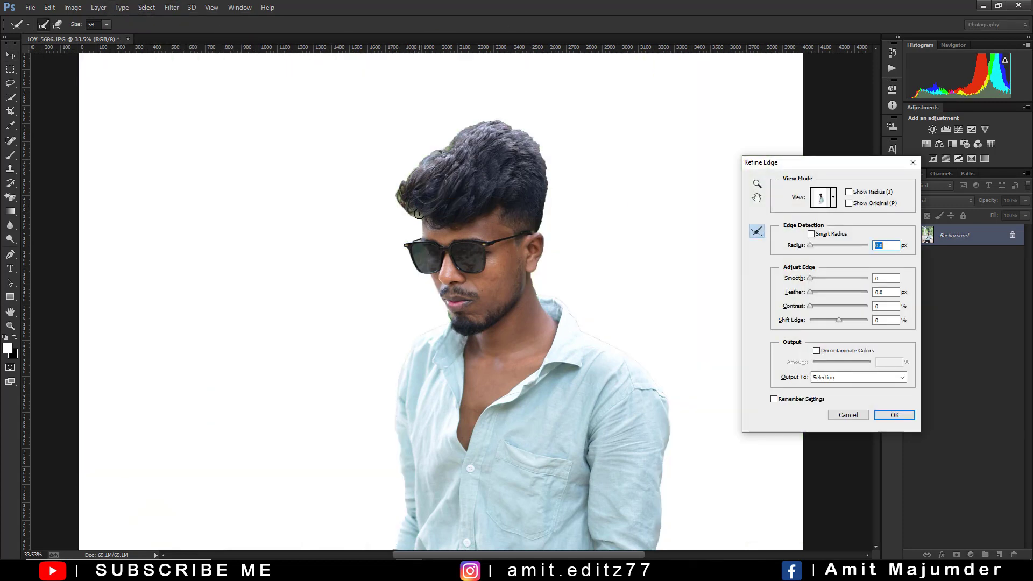
drag(419, 214, 416, 163)
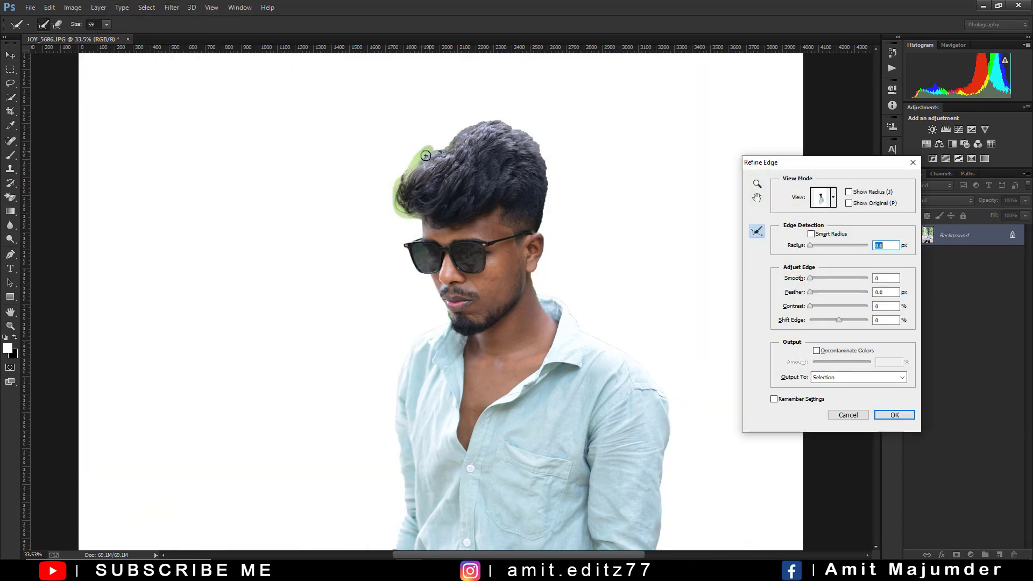
mouse_move(479, 121)
mouse_down()
mouse_move(521, 124)
mouse_move(538, 149)
mouse_up()
drag(549, 184, 550, 193)
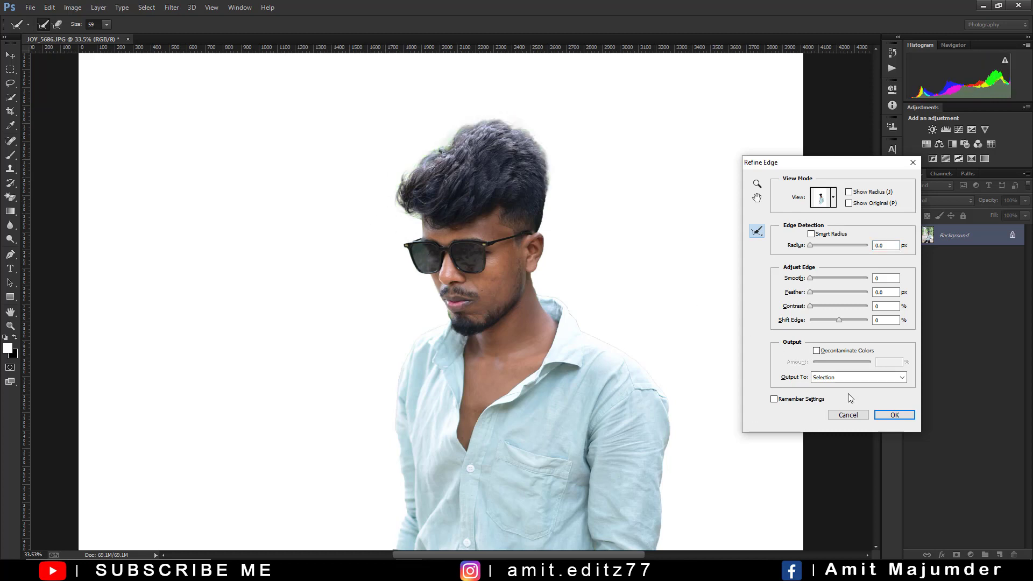
click(889, 415)
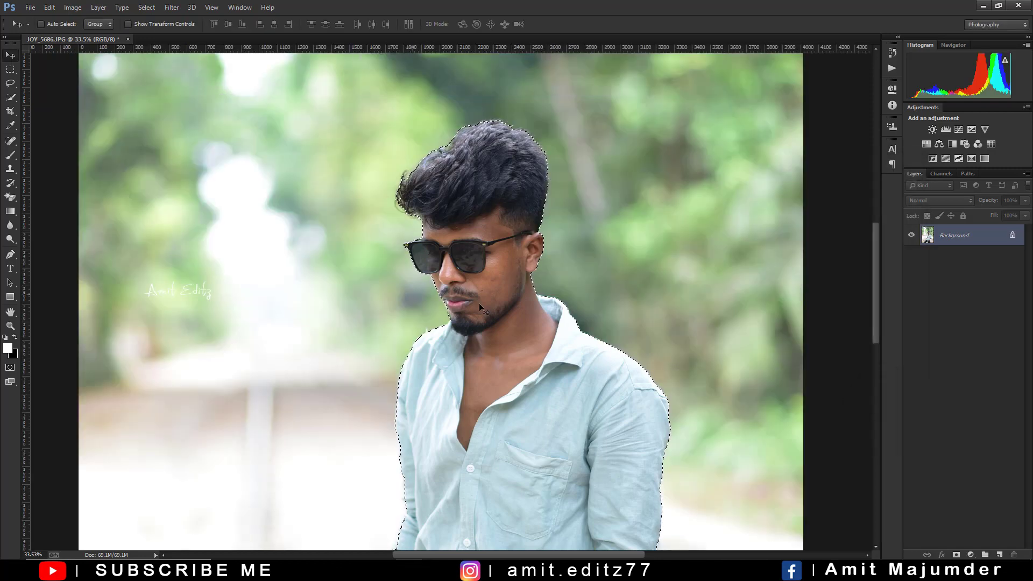
click(911, 256)
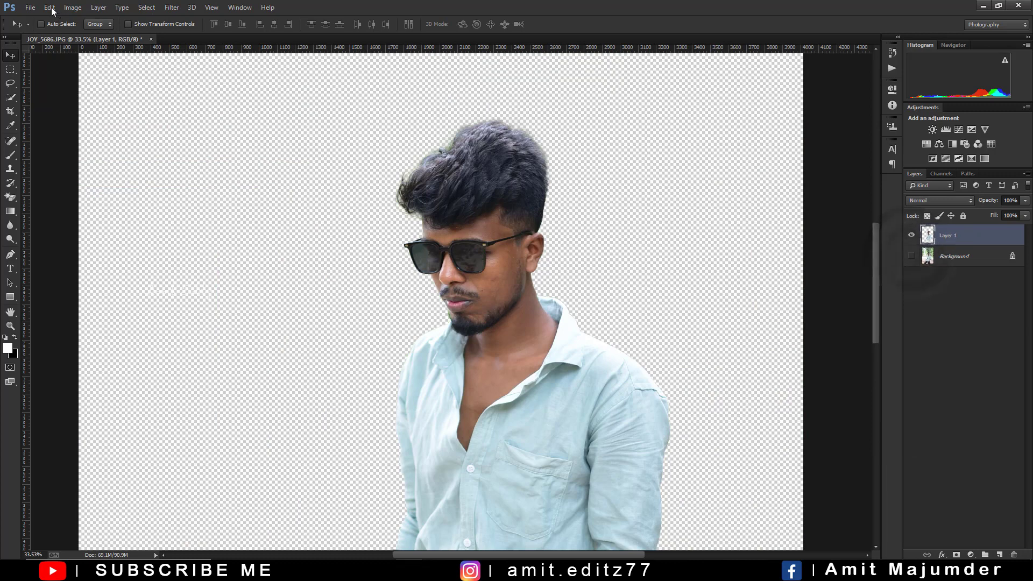
- Open the photo of the woman in a saree as a docked tab
click(29, 10)
click(38, 28)
click(245, 97)
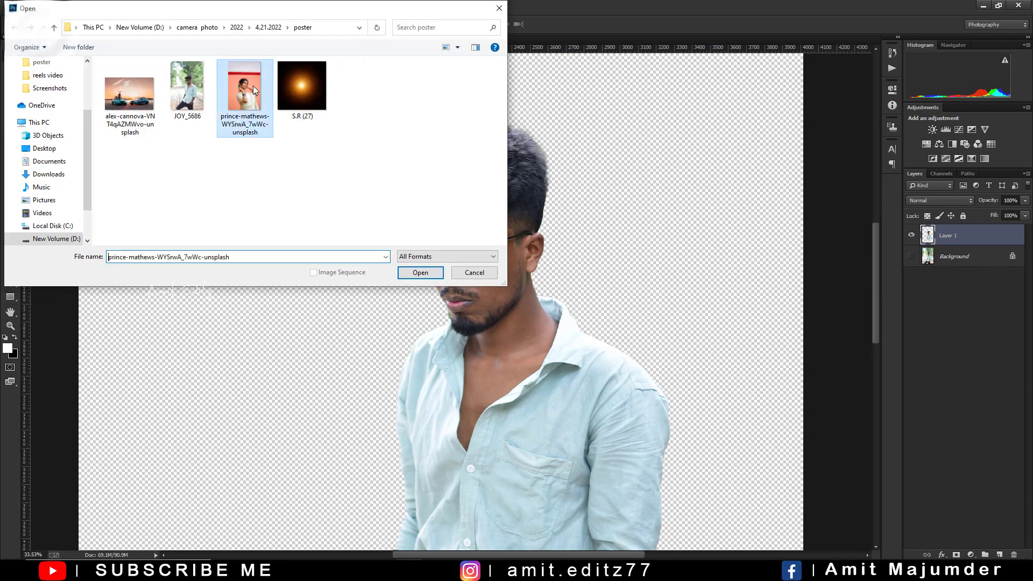
click(420, 272)
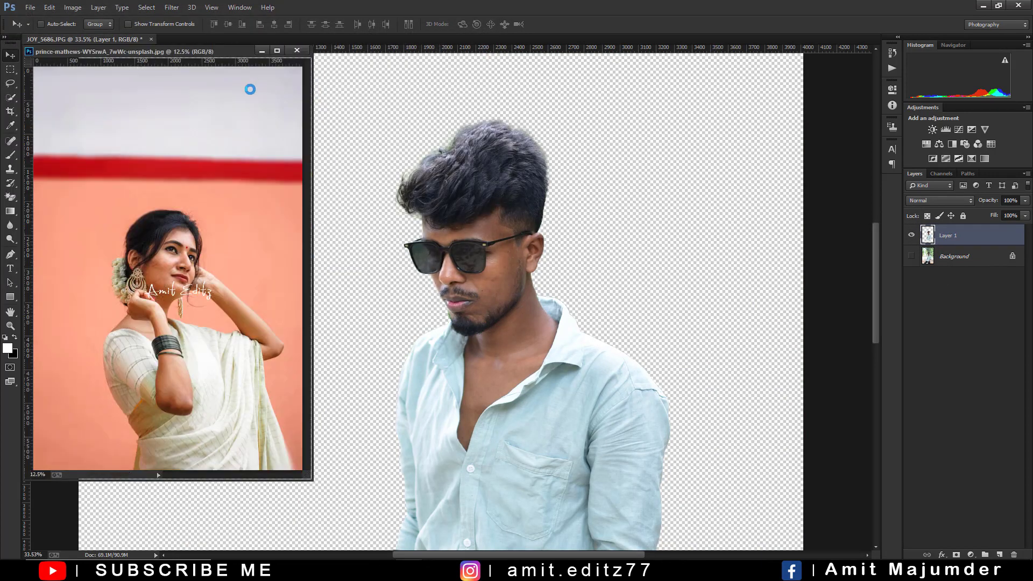
drag(198, 54, 302, 42)
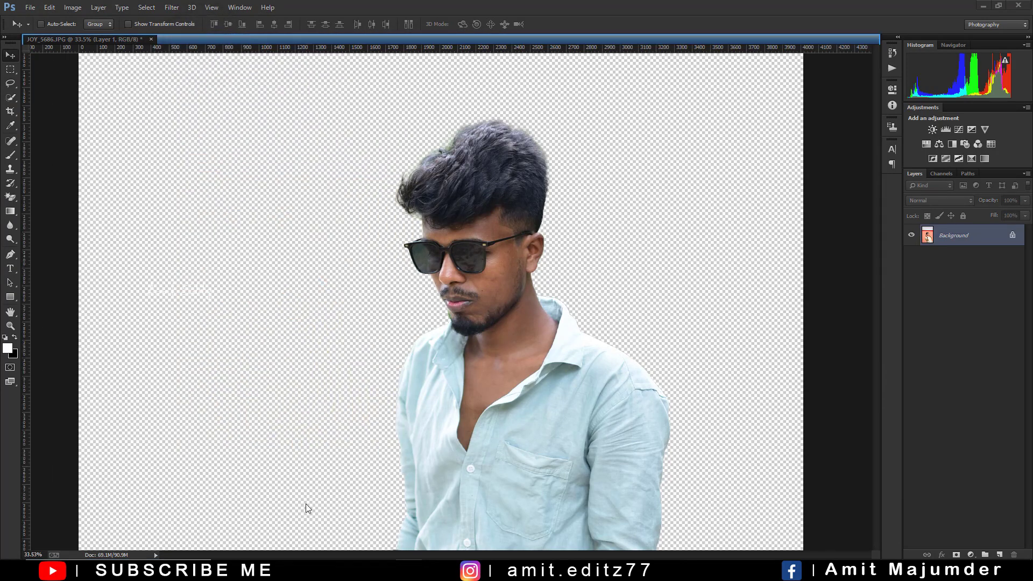
- Quick-select the woman's head, neck, shoulder, lower saree and hair bun
click(11, 97)
key(ctrl+0)
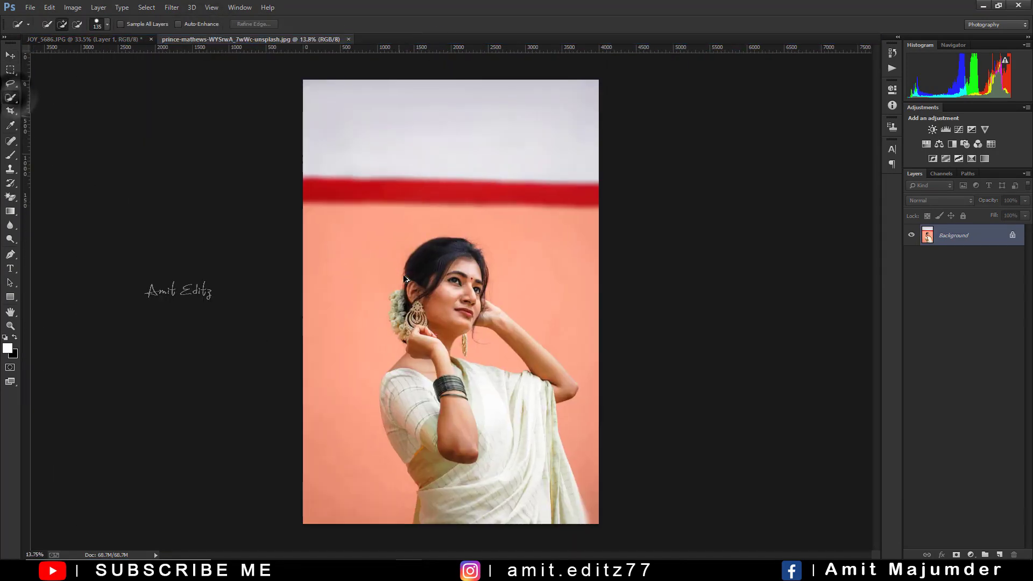
mouse_move(446, 269)
mouse_down()
mouse_move(439, 423)
mouse_move(404, 397)
mouse_up()
mouse_move(446, 456)
mouse_down()
mouse_move(461, 526)
mouse_move(508, 512)
mouse_move(549, 516)
mouse_move(549, 487)
mouse_move(505, 417)
mouse_move(540, 391)
mouse_move(542, 370)
mouse_move(526, 347)
mouse_up()
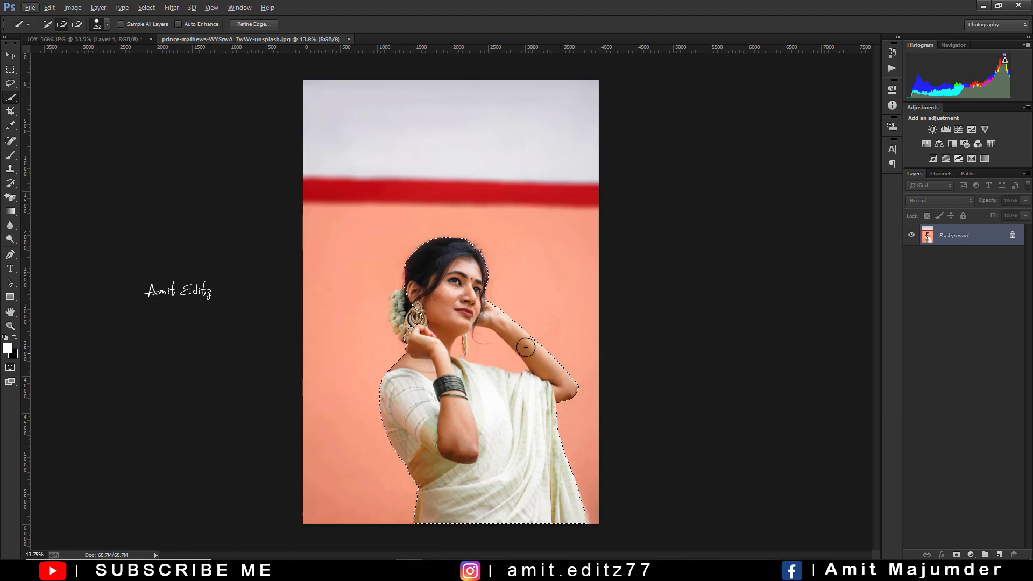
scroll(444, 248, up, 3)
mouse_move(444, 248)
mouse_down()
mouse_move(381, 333)
mouse_move(392, 393)
mouse_up()
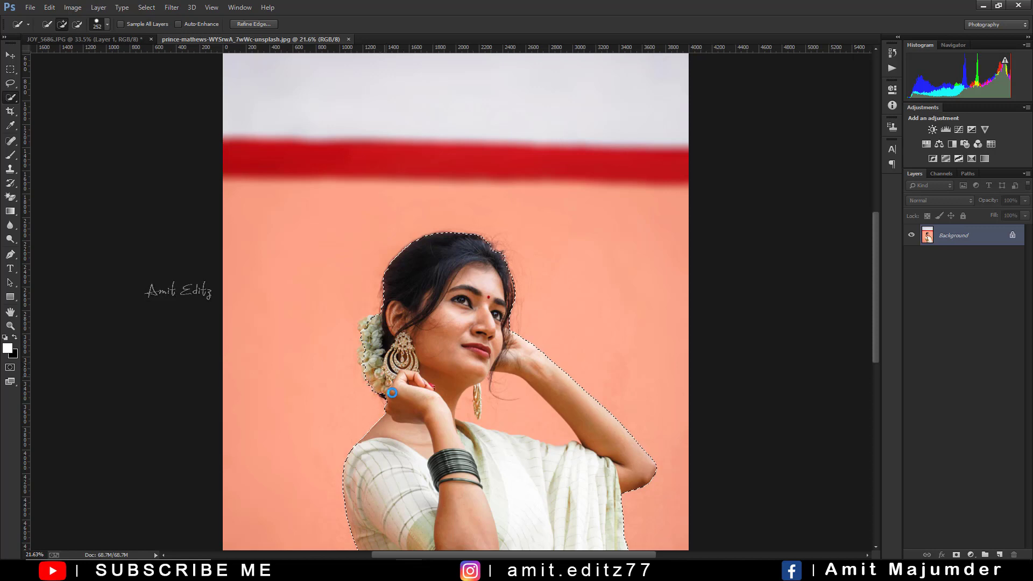
- Tighten the selection around the jasmine bun and hair flowers, then refine the right hair edge
key(bracketleft)
key(bracketleft)
key(bracketleft)
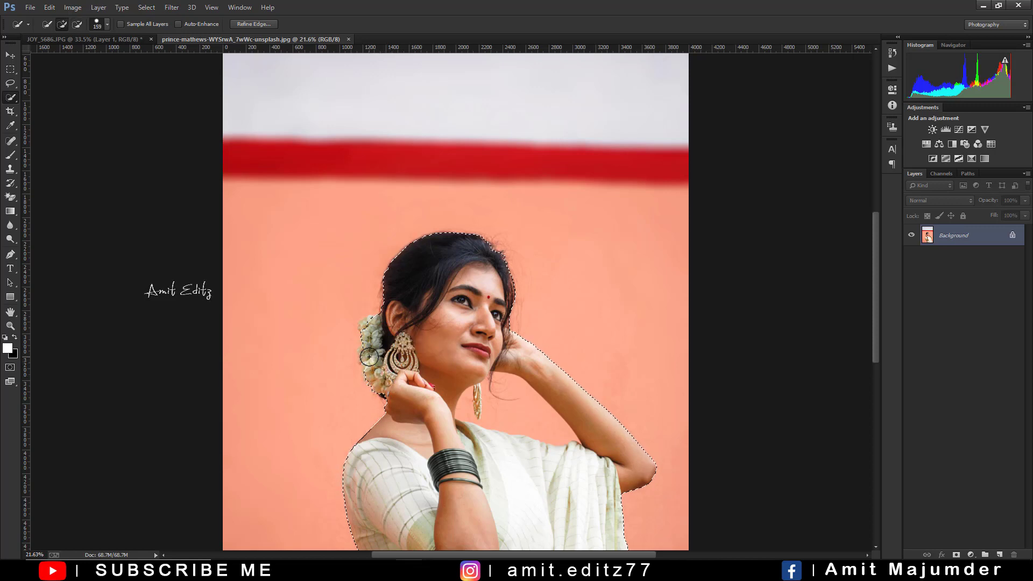
drag(374, 323, 365, 315)
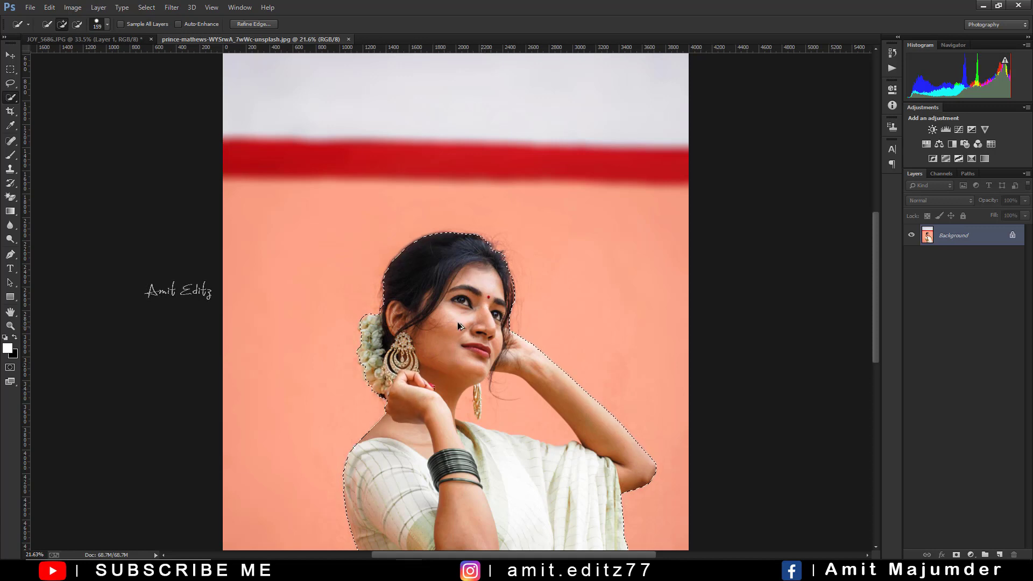
scroll(458, 322, up, 2)
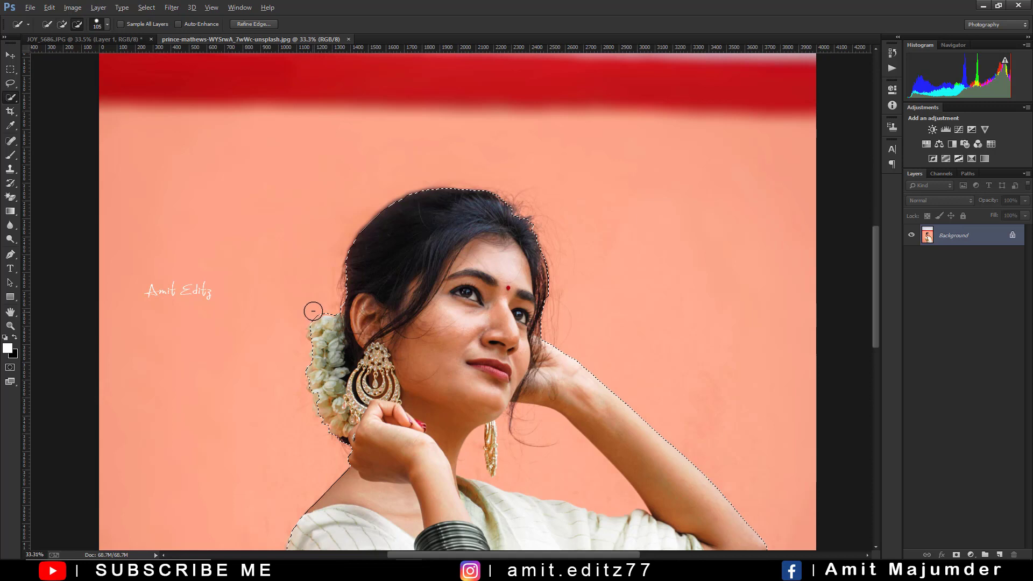
alt+click(309, 306)
drag(316, 335, 342, 399)
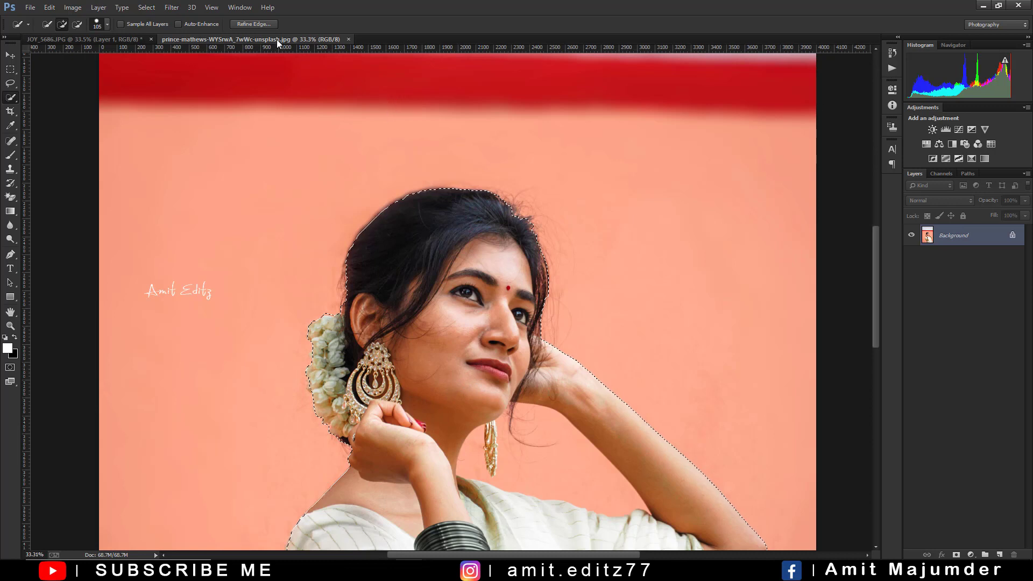
click(254, 24)
mouse_move(502, 192)
mouse_down()
mouse_move(551, 281)
mouse_move(546, 299)
mouse_up()
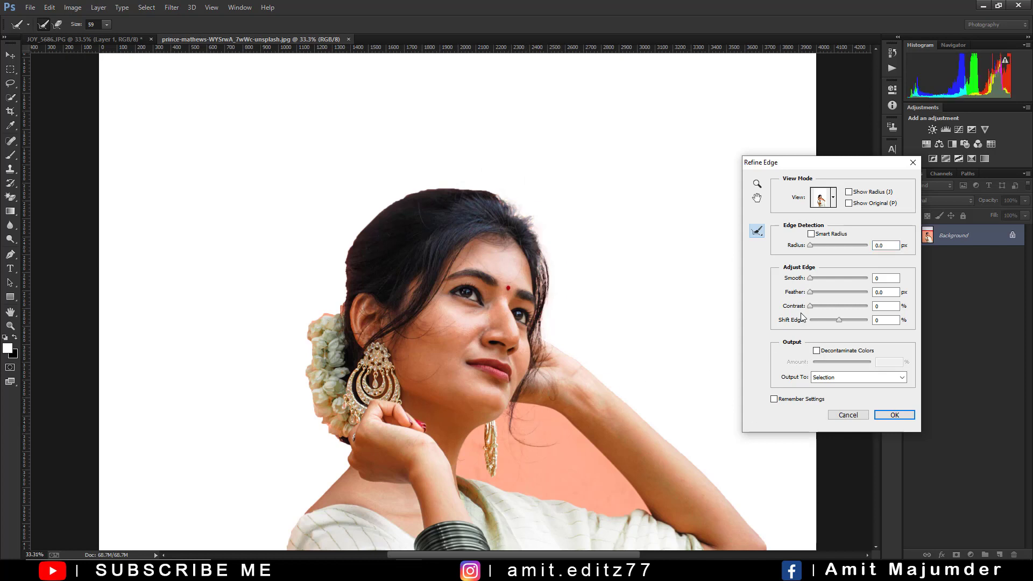
- Refine the left hair edge, accept Refine Edge, and copy the woman onto a new layer
drag(340, 298, 399, 198)
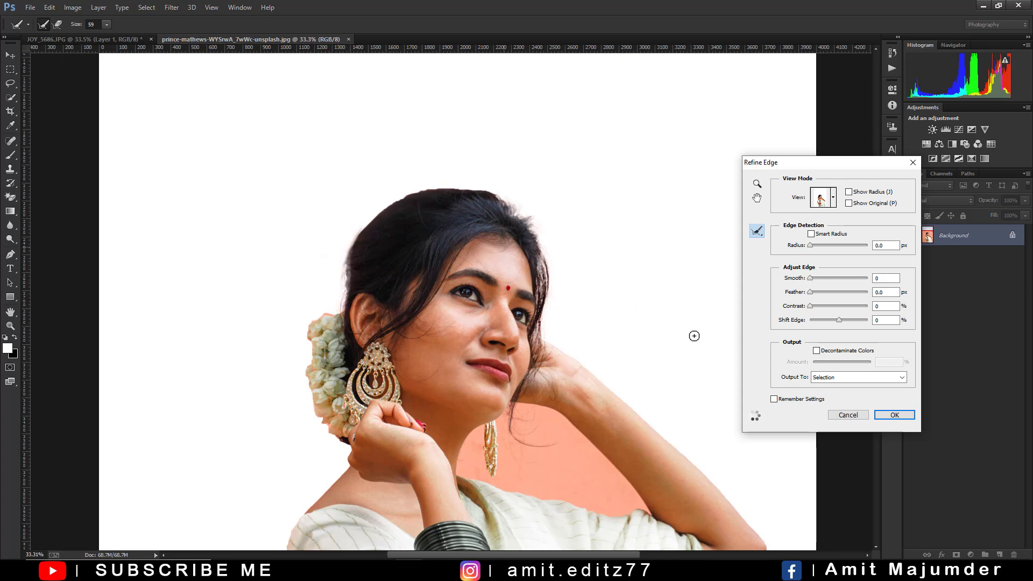
click(893, 419)
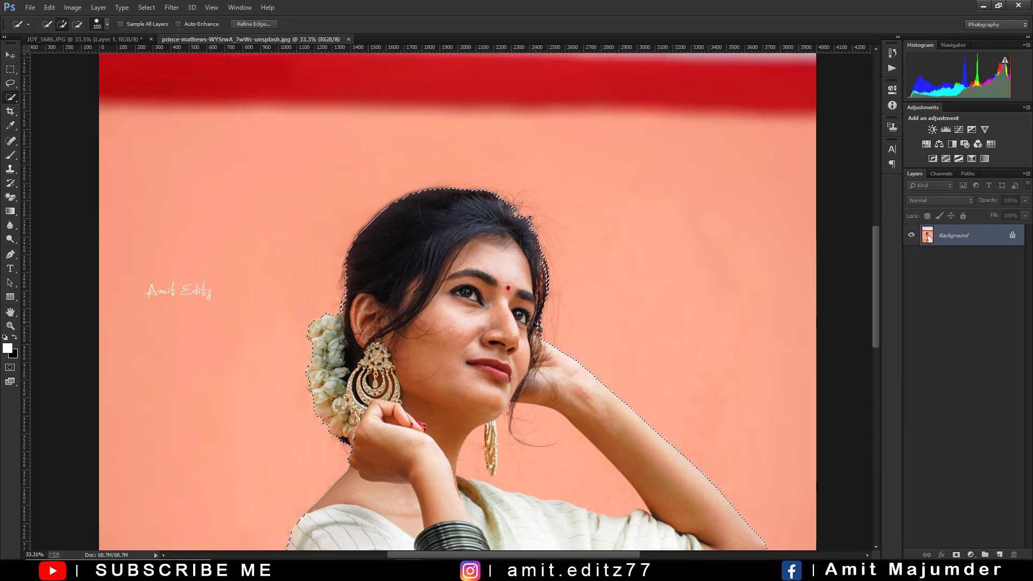
key(ctrl+shift+alt+n)
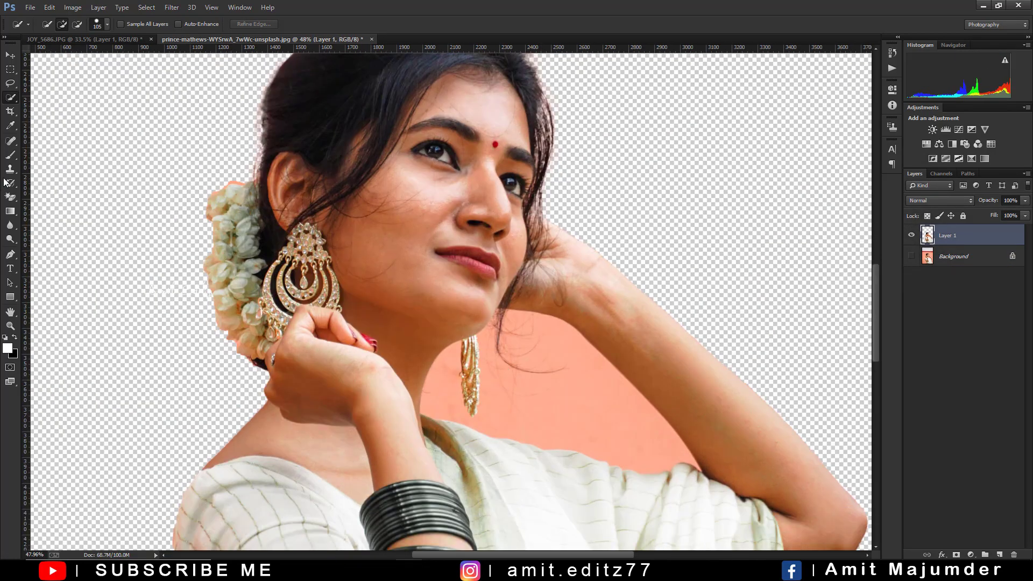
- Select the peach patch between the woman's neck and arm, delete it, and deselect
drag(539, 381, 455, 356)
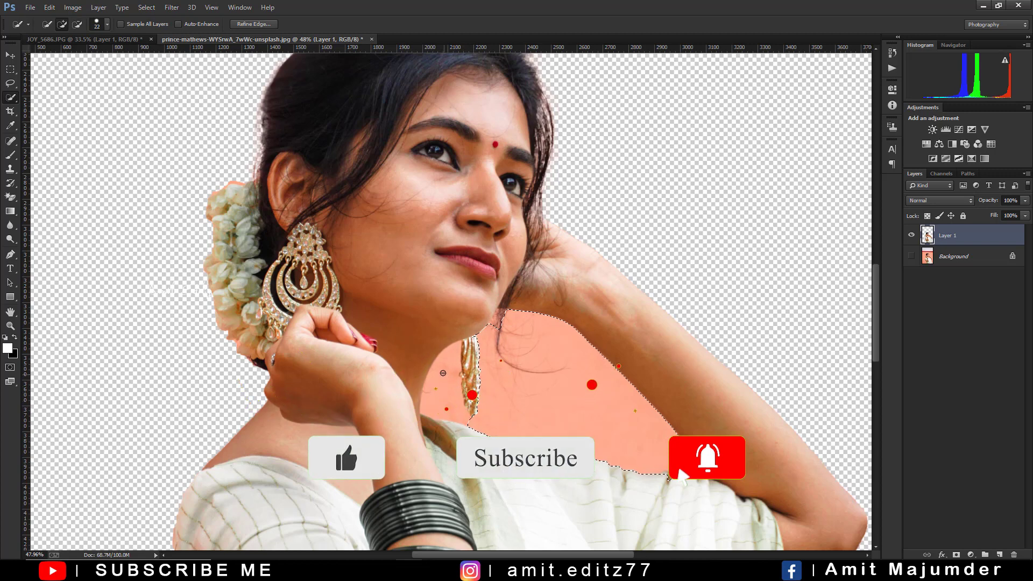
drag(442, 367, 468, 397)
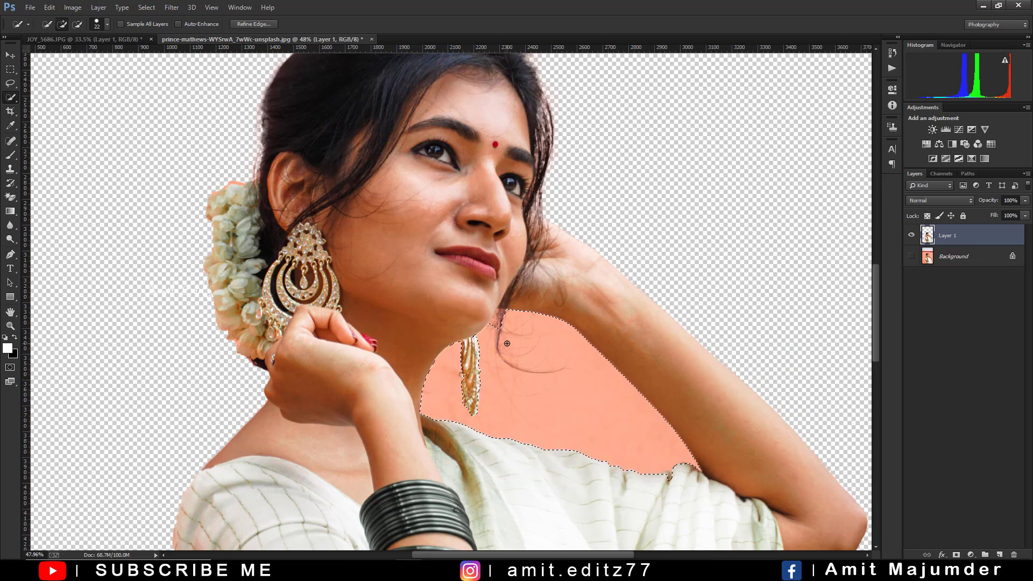
click(251, 24)
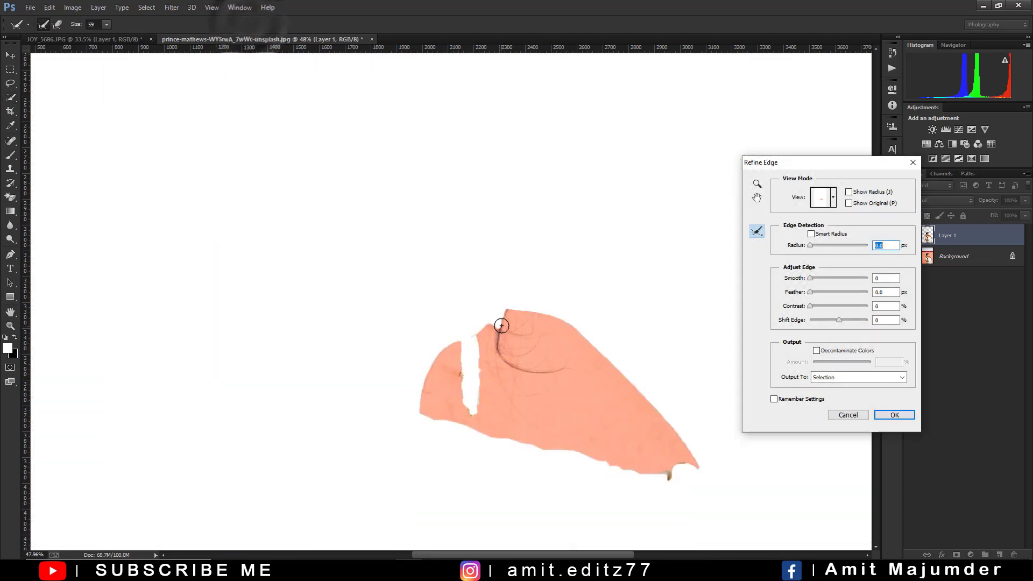
click(913, 162)
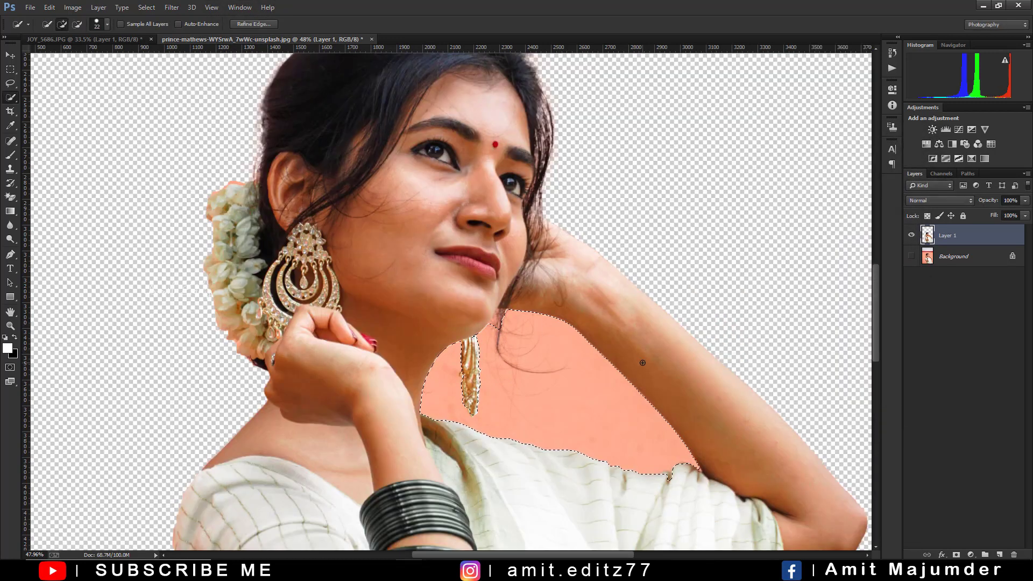
key(Delete)
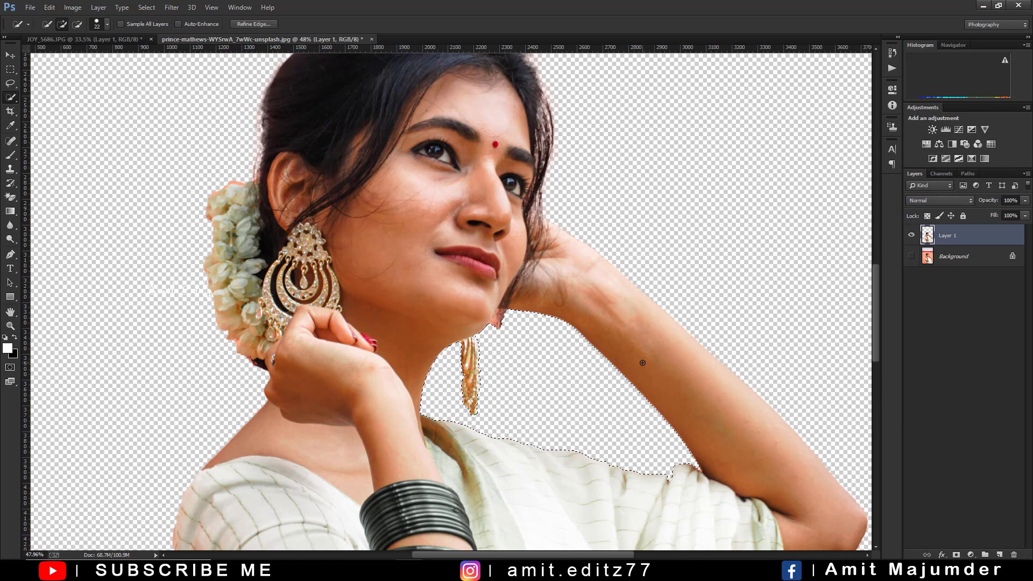
key(ctrl+d)
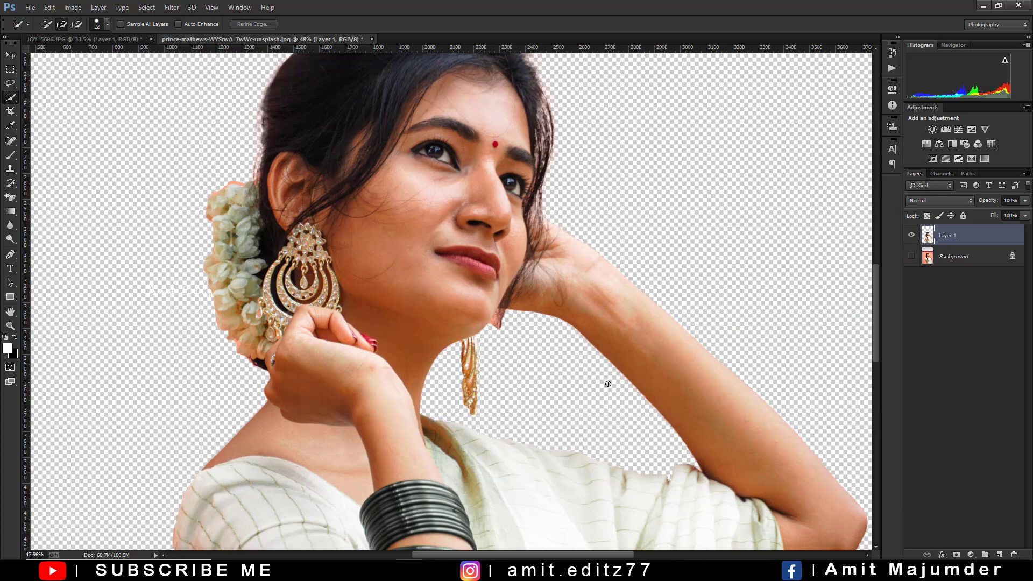
scroll(595, 380, down, 5)
- Add a layer mask and brush out the white halo under the chin, softening at 23% opacity
scroll(521, 325, up, 4)
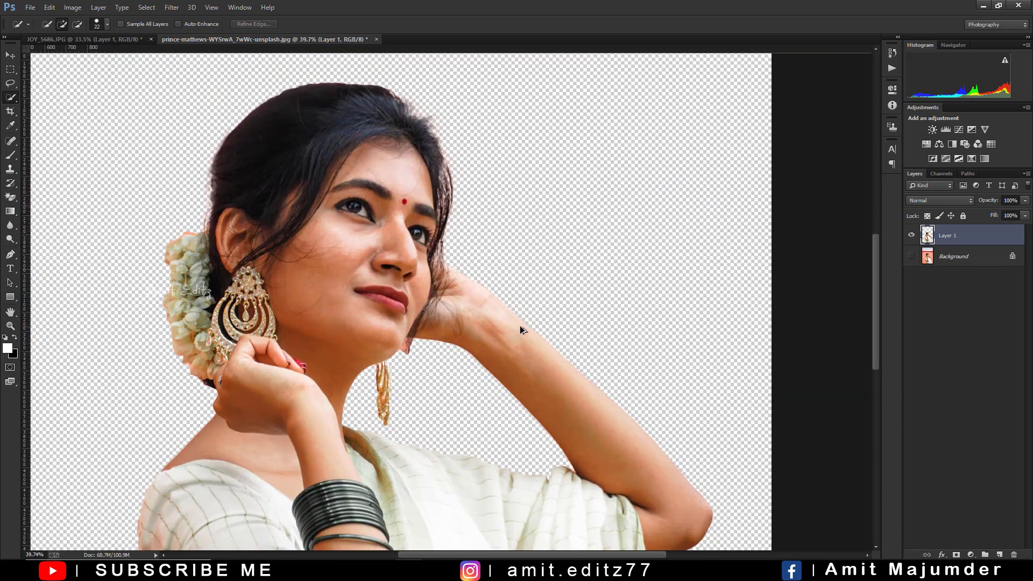
click(956, 555)
scroll(425, 344, up, 1)
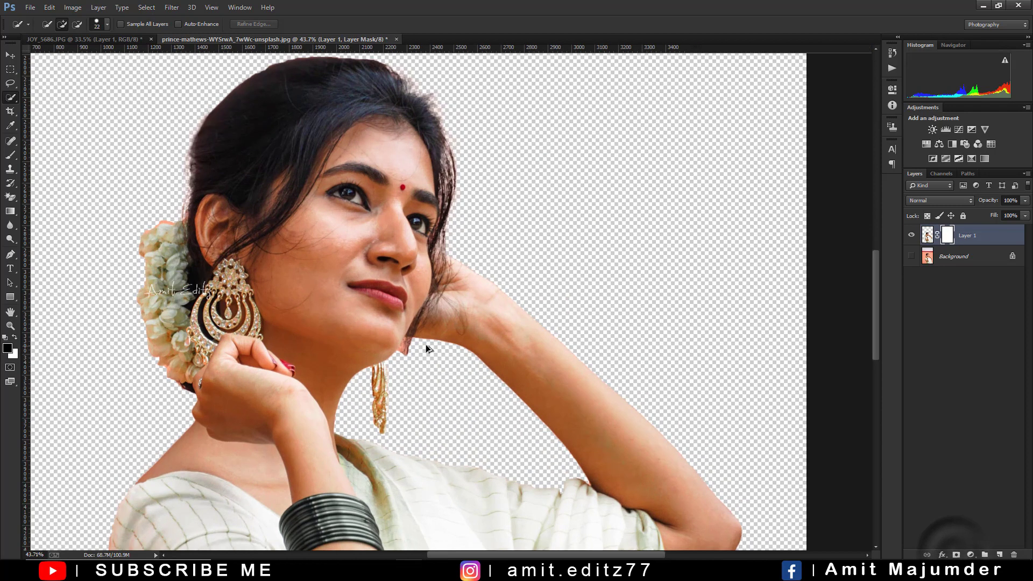
scroll(425, 345, up, 2)
click(11, 156)
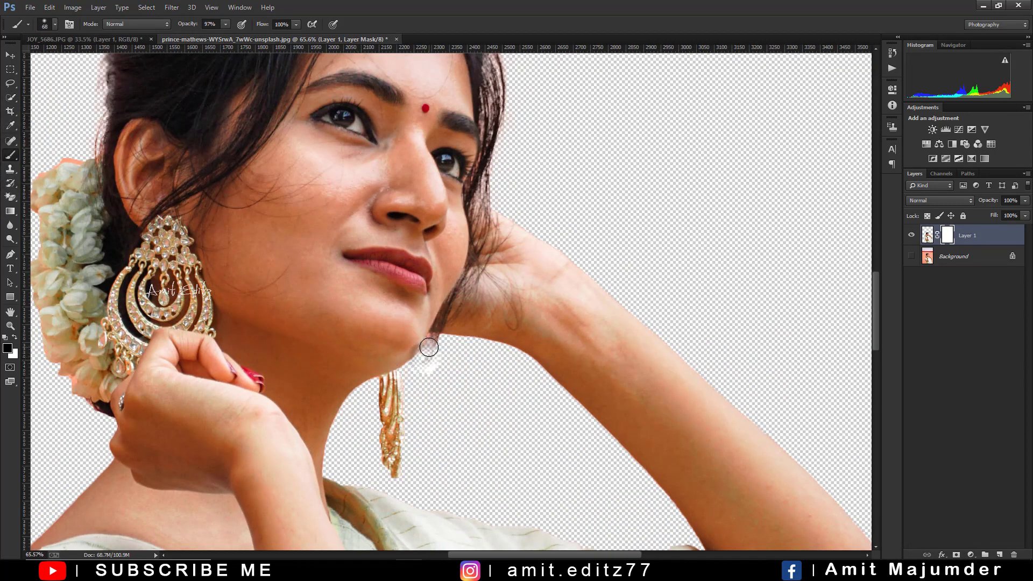
key(bracketleft)
key(bracketleft)
key(bracketleft)
scroll(431, 344, up, 1)
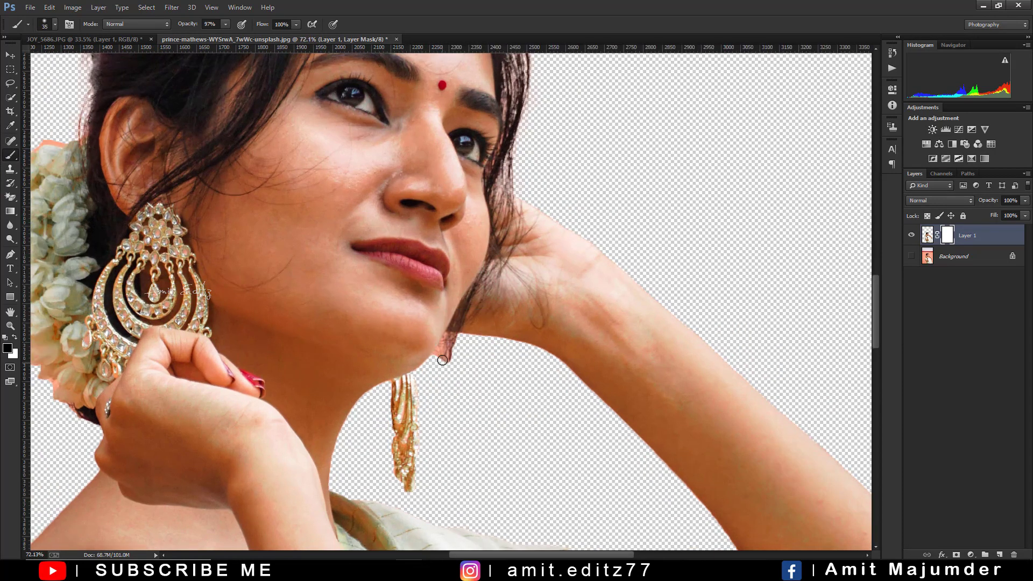
drag(446, 343, 448, 344)
drag(194, 26, 177, 26)
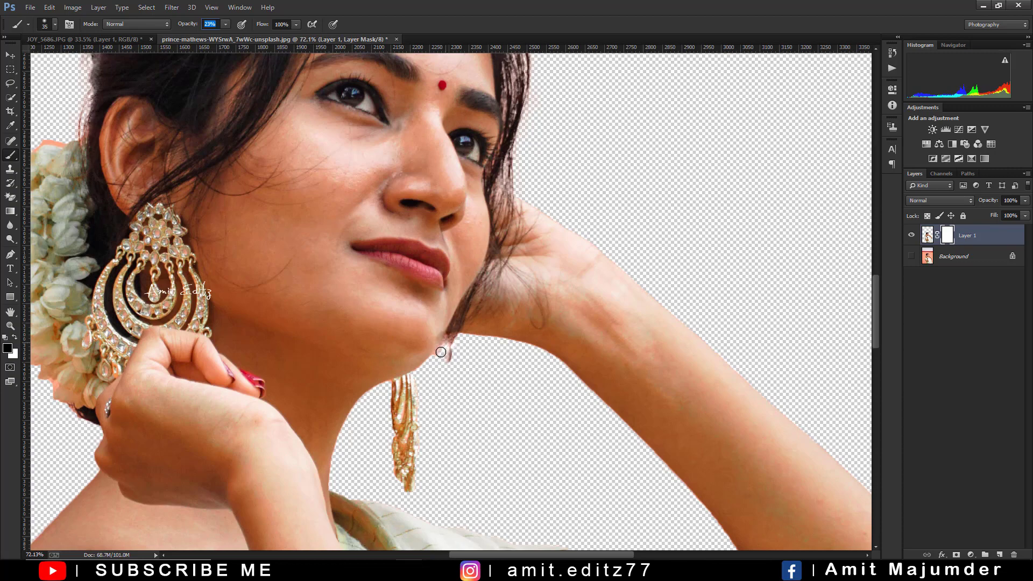
drag(441, 352, 439, 371)
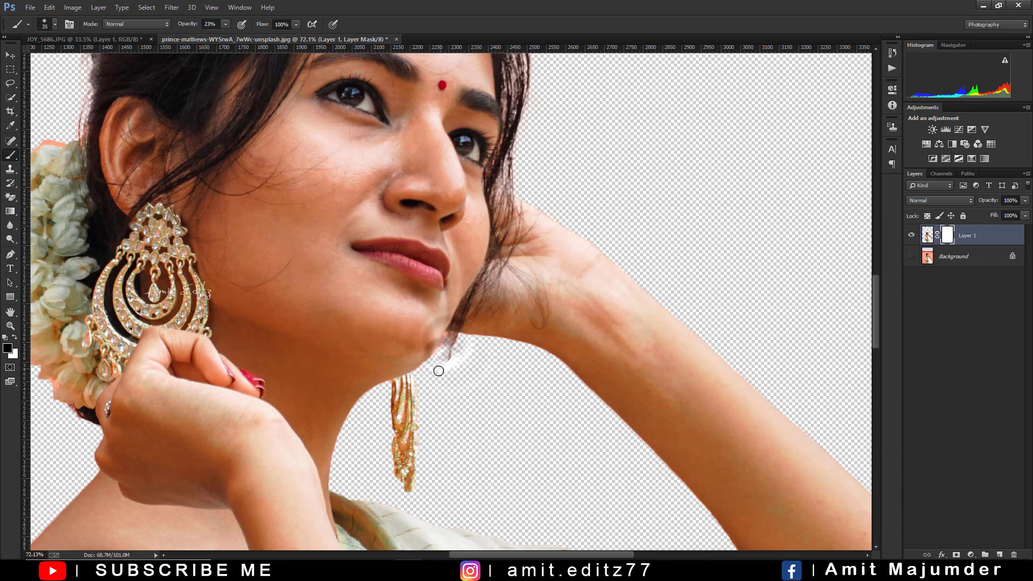
- Mask away the fringe around the hair flowers and reset brush opacity to 100%
scroll(432, 427, down, 5)
scroll(333, 381, up, 2)
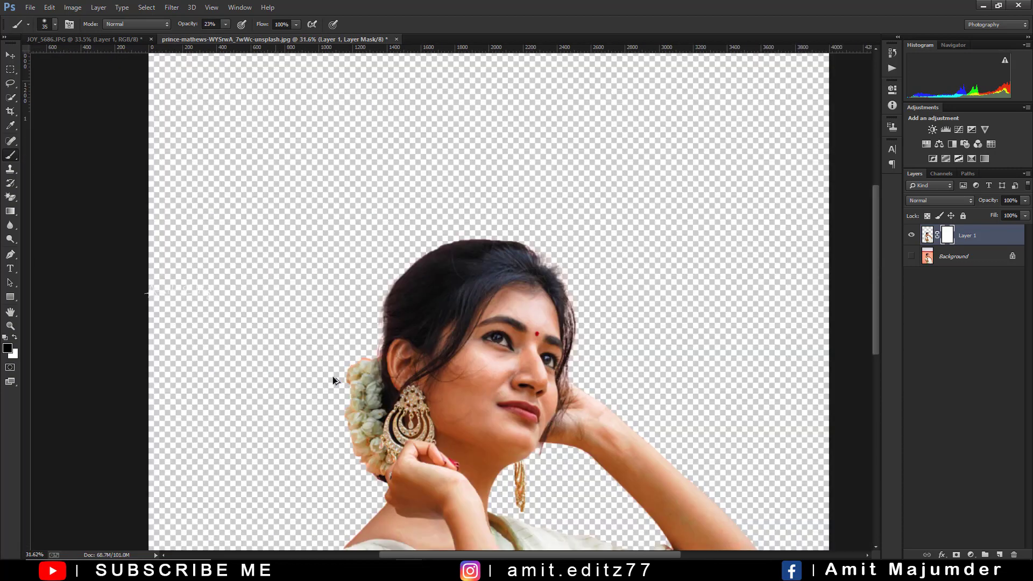
scroll(332, 381, up, 2)
scroll(347, 357, up, 3)
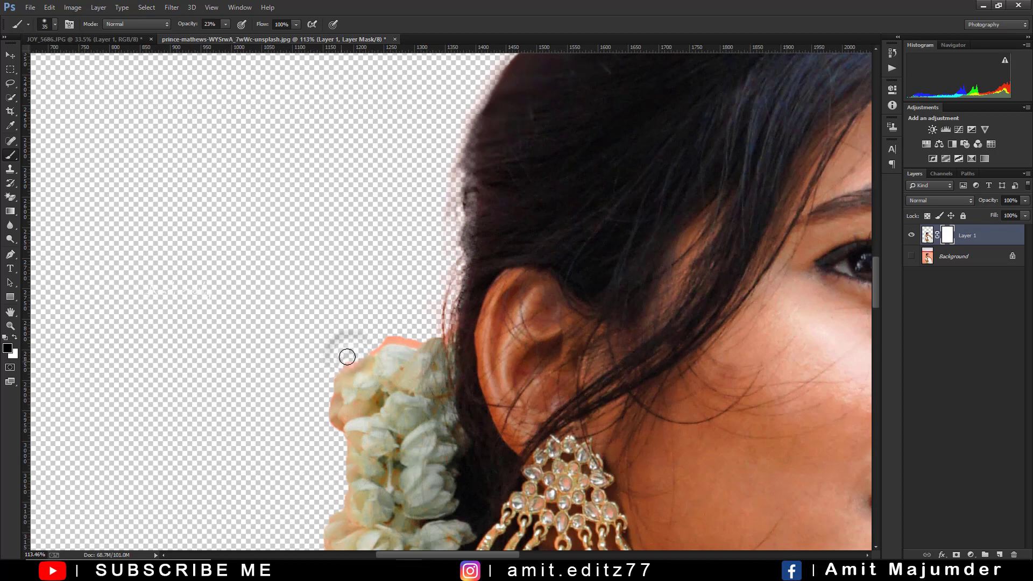
mouse_move(347, 357)
mouse_down()
mouse_move(400, 330)
mouse_move(415, 334)
mouse_move(392, 334)
mouse_move(408, 323)
mouse_move(346, 330)
mouse_move(418, 334)
mouse_move(405, 296)
mouse_move(326, 390)
mouse_up()
click(209, 23)
text(100)
key(Return)
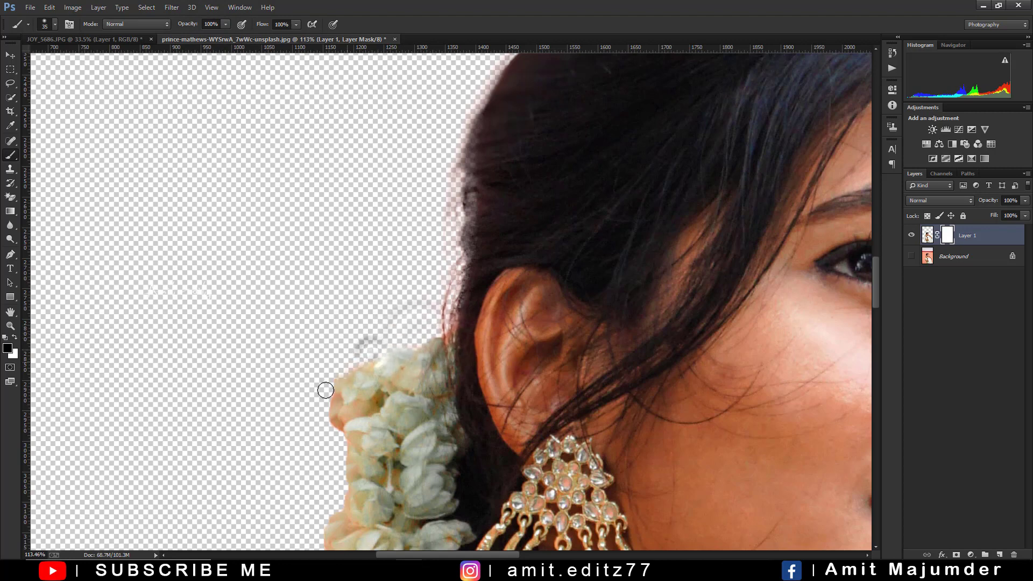
- Apply Layer 1's mask permanently
scroll(329, 398, down, 3)
scroll(334, 403, down, 2)
scroll(345, 446, up, 3)
scroll(350, 463, up, 2)
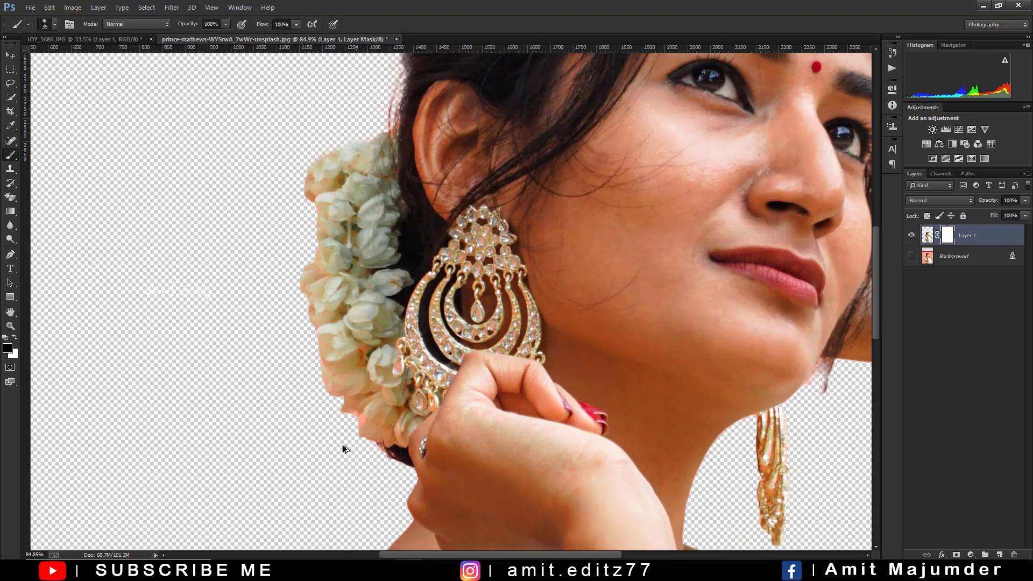
scroll(395, 419, down, 4)
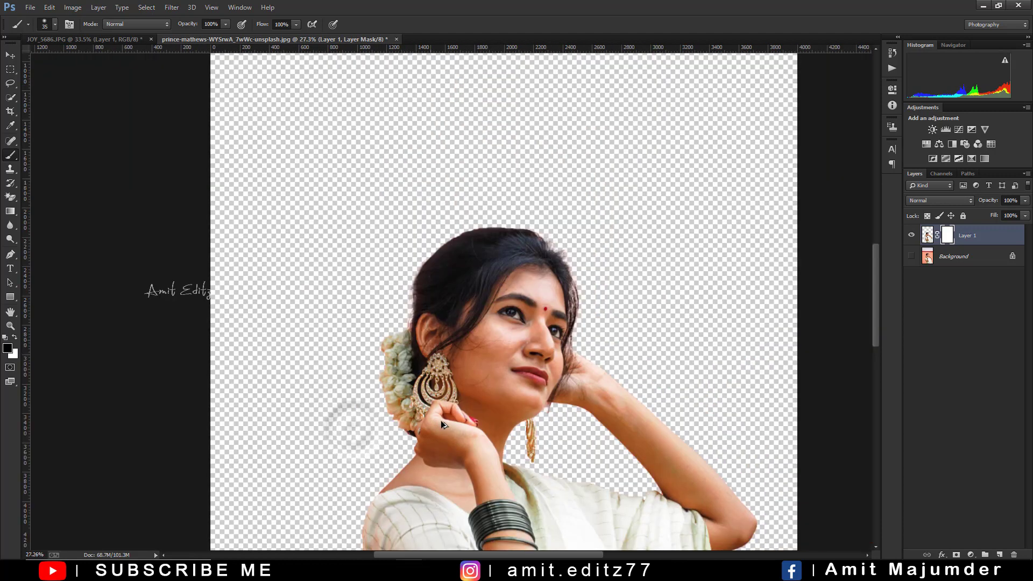
scroll(440, 421, down, 1)
scroll(450, 422, down, 1)
scroll(456, 427, down, 2)
scroll(457, 427, down, 2)
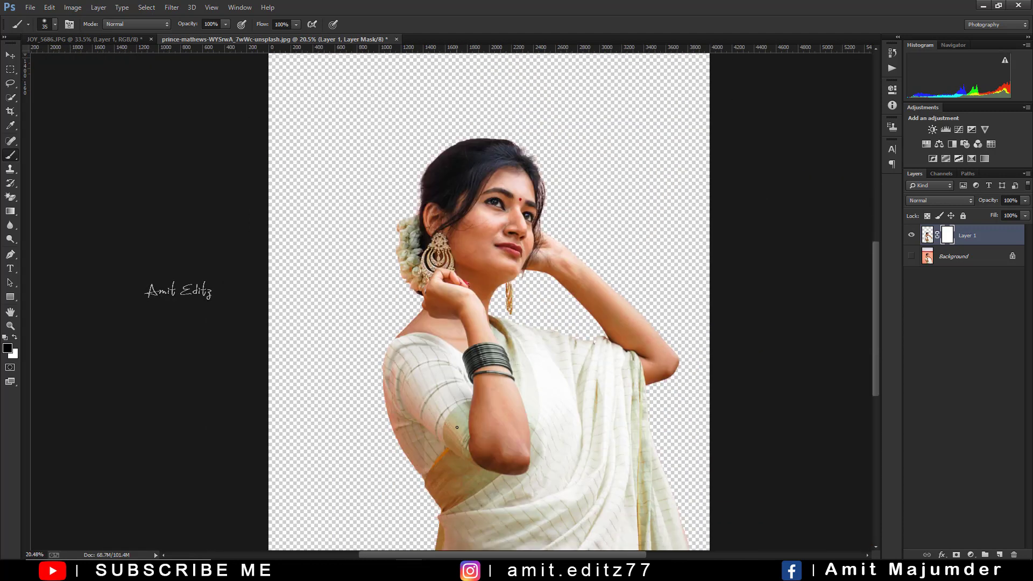
scroll(457, 427, down, 2)
scroll(582, 318, down, 1)
scroll(582, 317, down, 2)
right_click(948, 235)
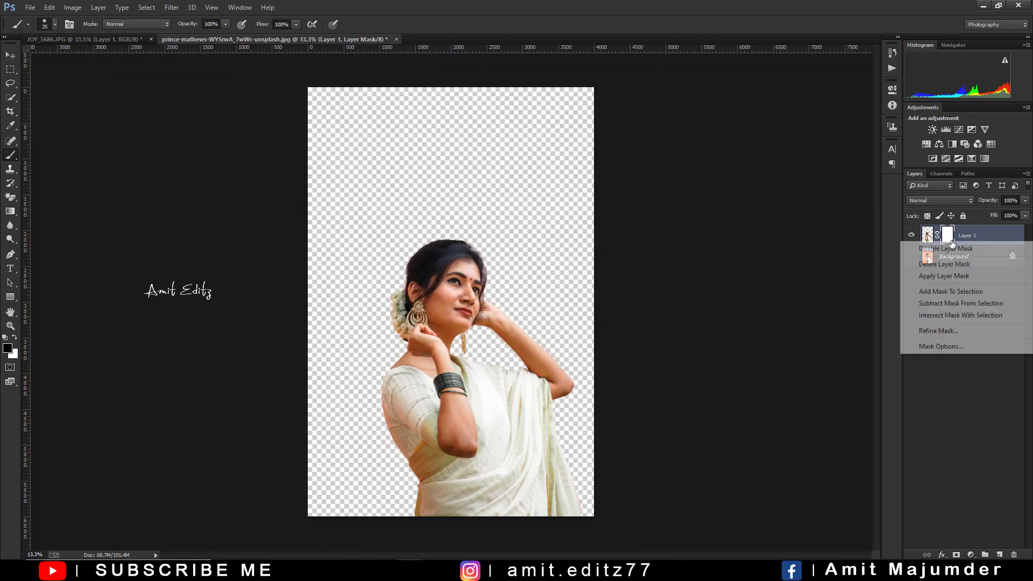
click(944, 275)
click(10, 55)
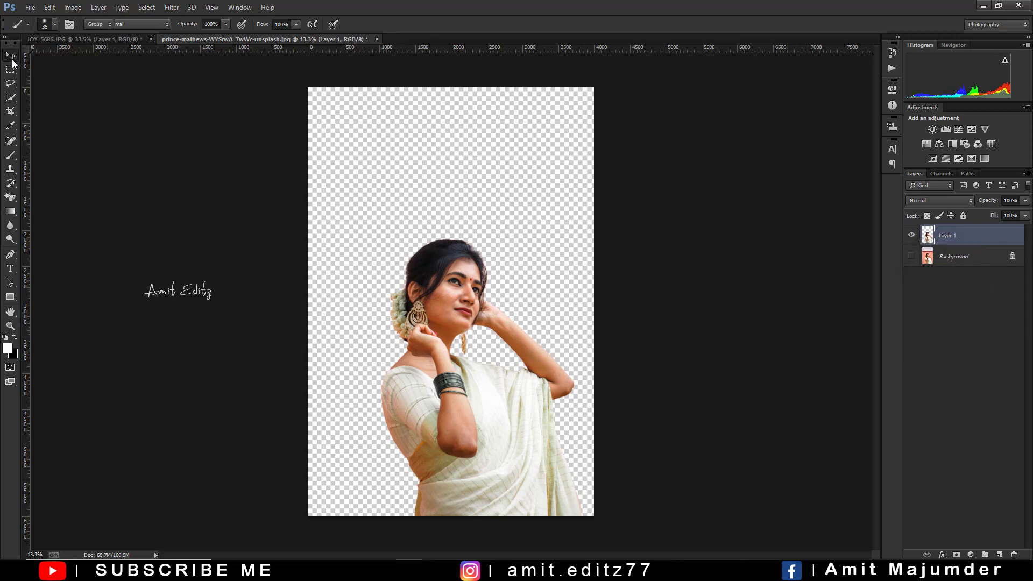
- Create a white 1920 × 1080 px, 72 ppi Untitled-1 document docked as a tab
click(30, 7)
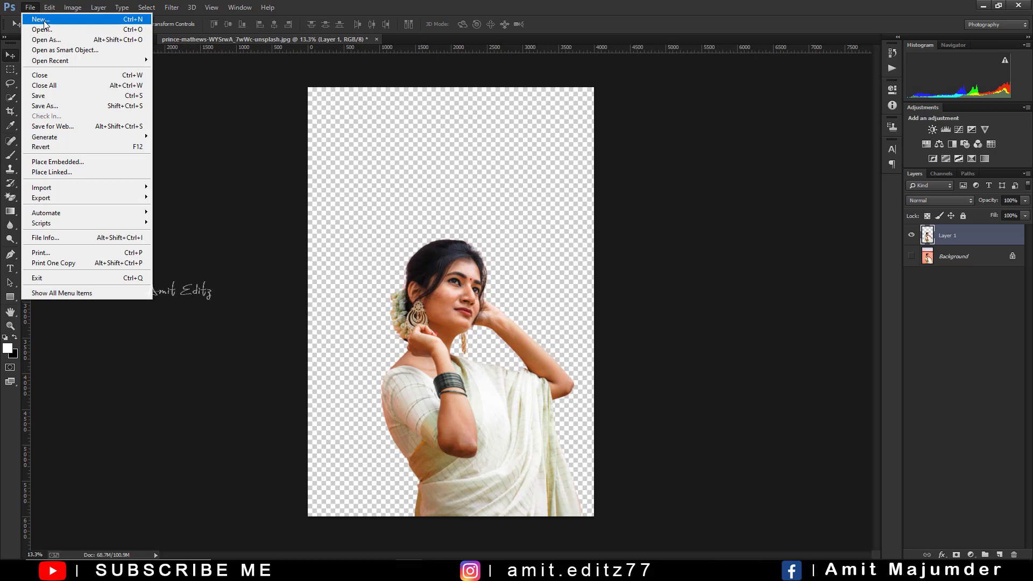
click(44, 24)
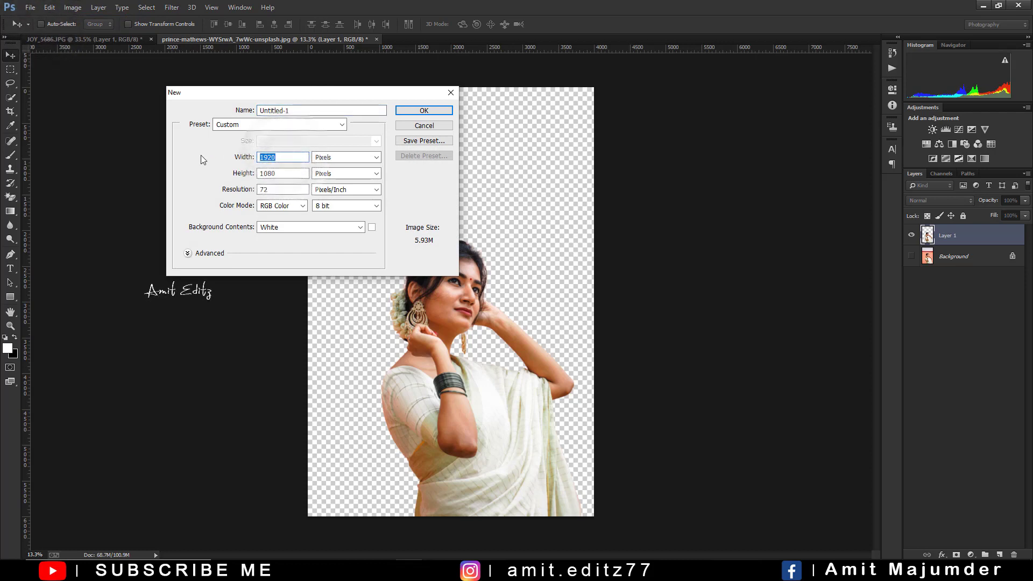
double_click(299, 175)
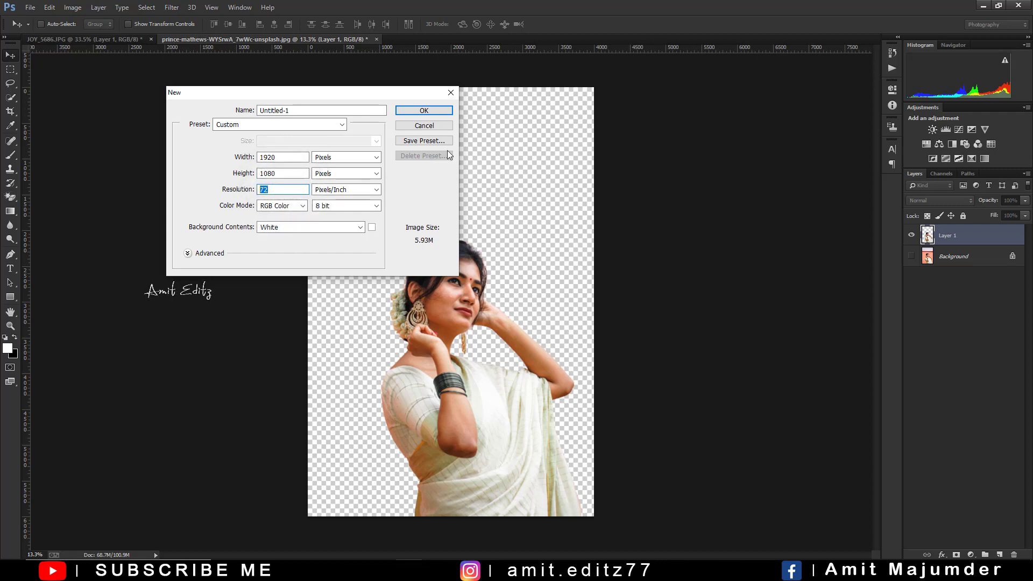
click(424, 110)
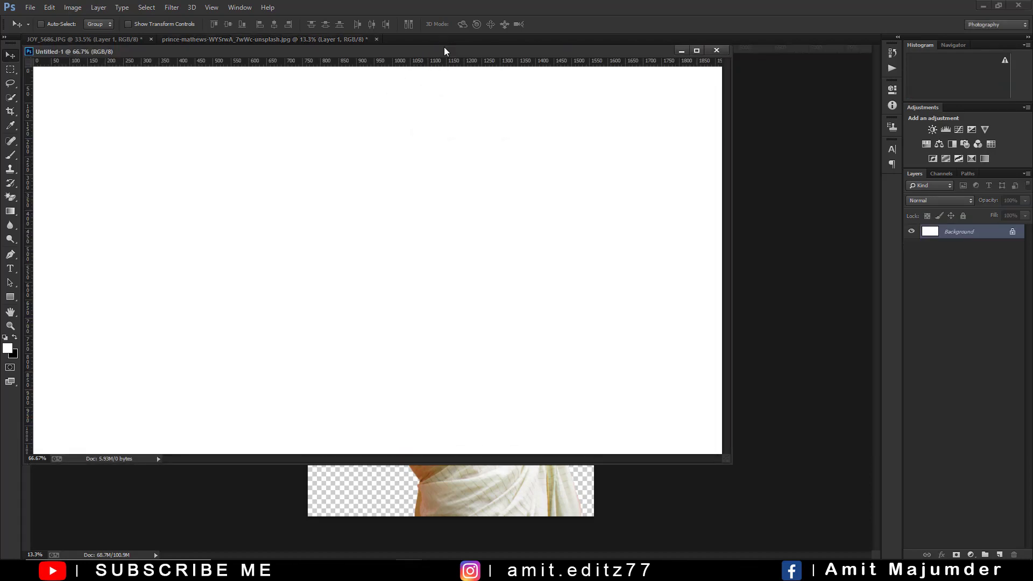
drag(444, 47, 389, 40)
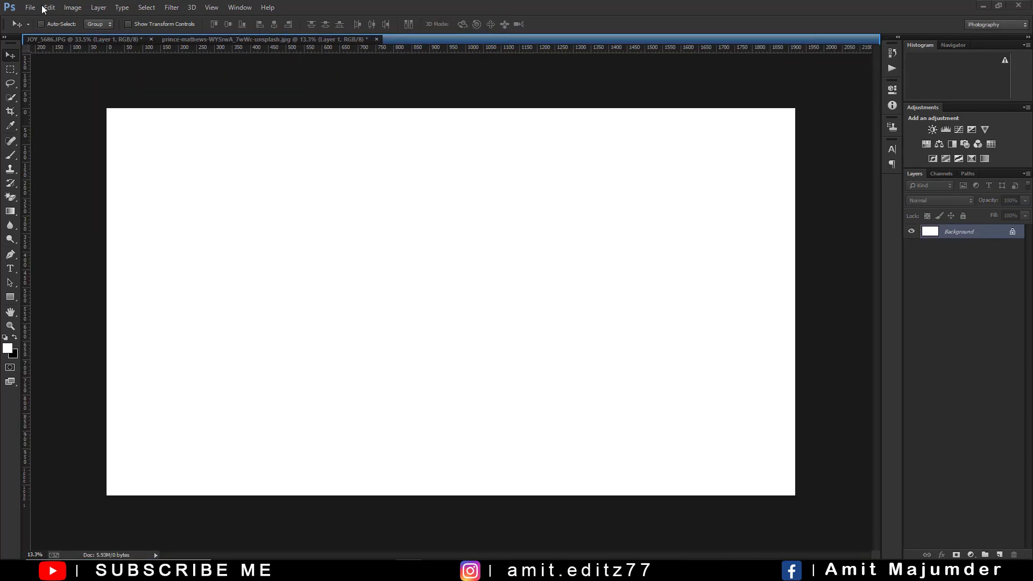
- Open the alex-cannova sunset car photo
click(30, 7)
click(32, 27)
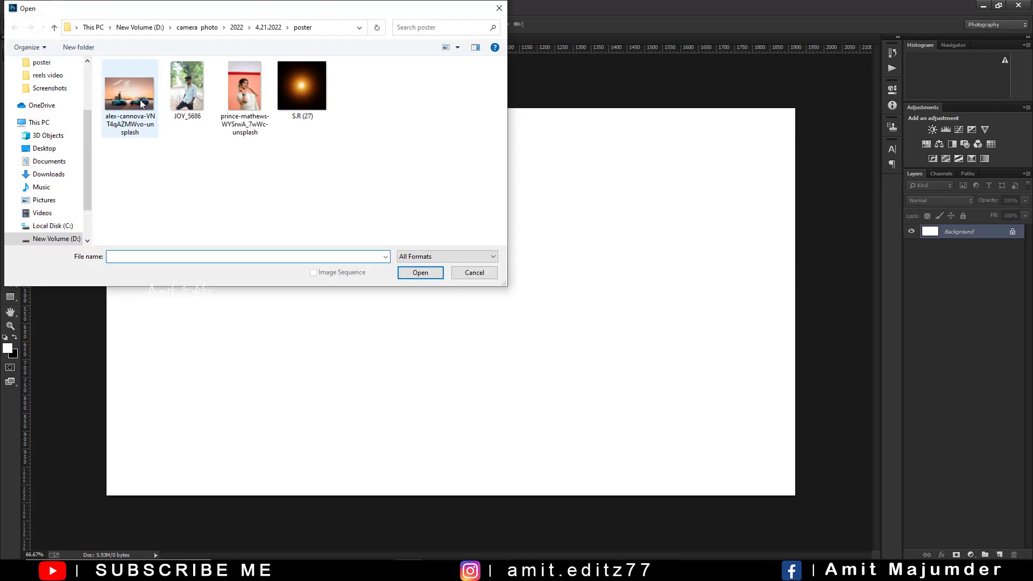
click(139, 99)
click(419, 270)
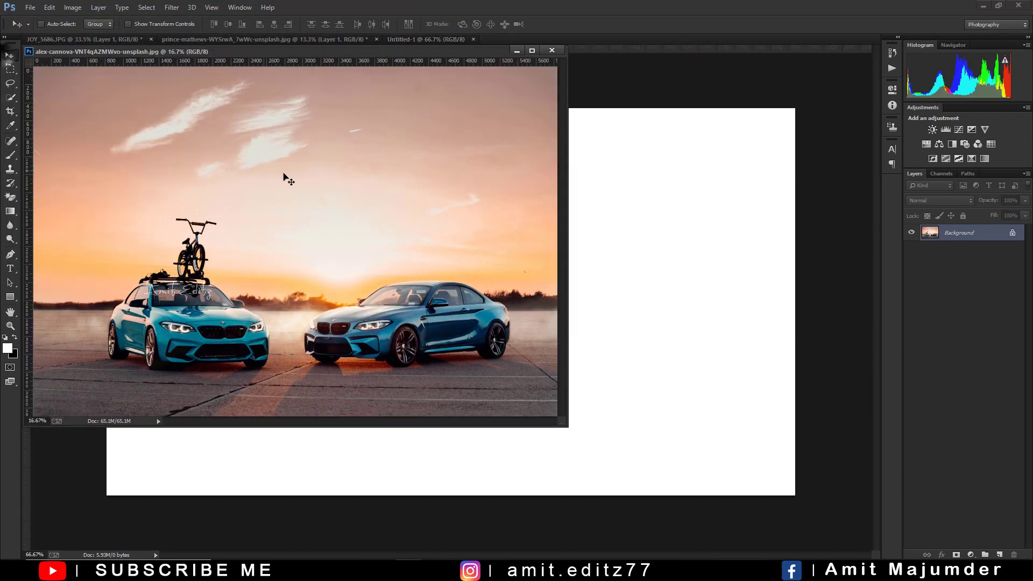
- Drag the sunset photo into Untitled-1, shift it left to show only sky, then return to JOY_5686
drag(284, 175, 685, 346)
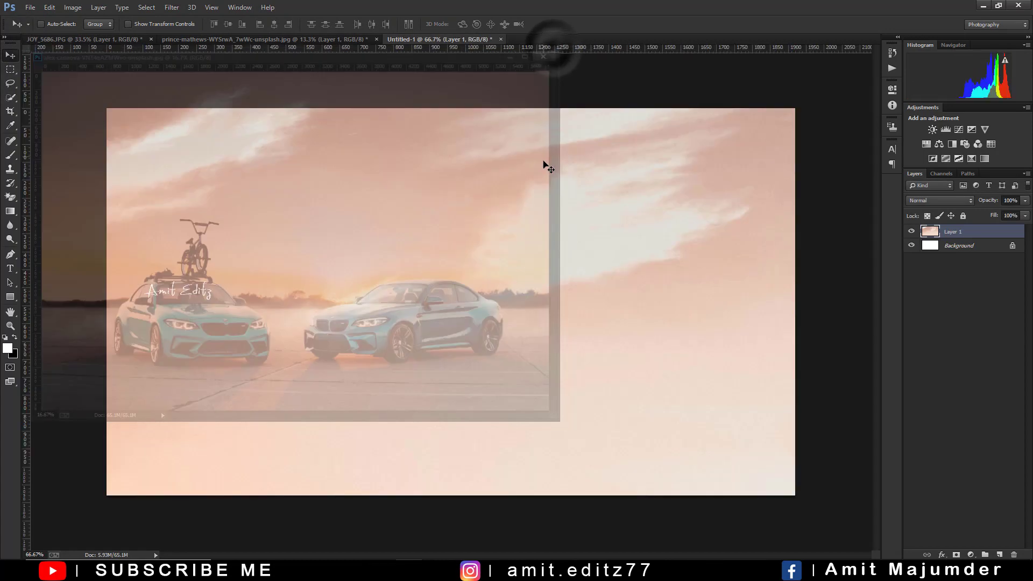
key(ctrl+minus)
mouse_move(553, 288)
mouse_down()
mouse_move(334, 321)
mouse_move(342, 311)
mouse_up()
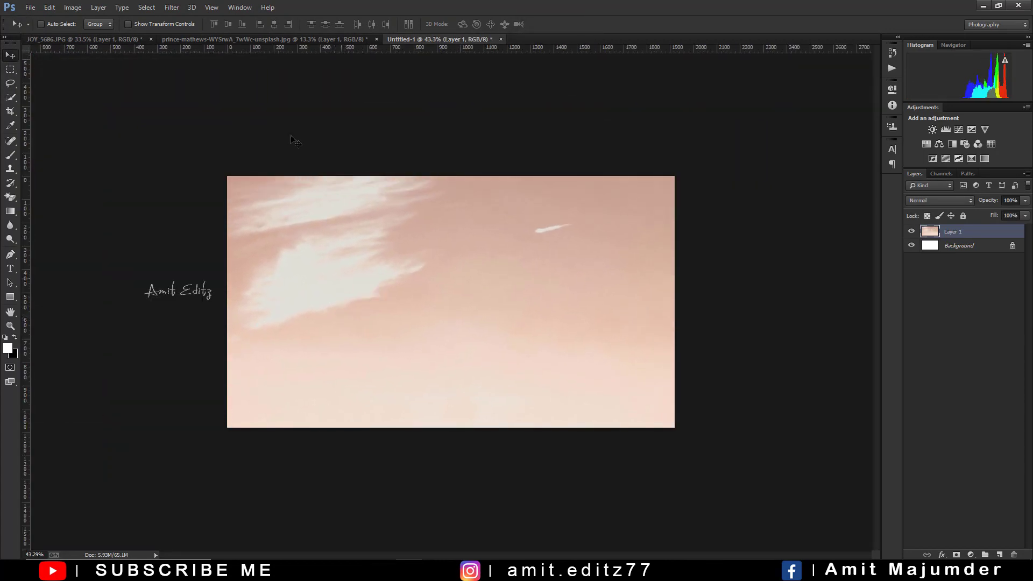
key(ctrl+Tab)
- Apply a Camera Raw colour mix to the man: Yellows and Greens saturation −100, Oranges luminance +19
scroll(479, 225, down, 2)
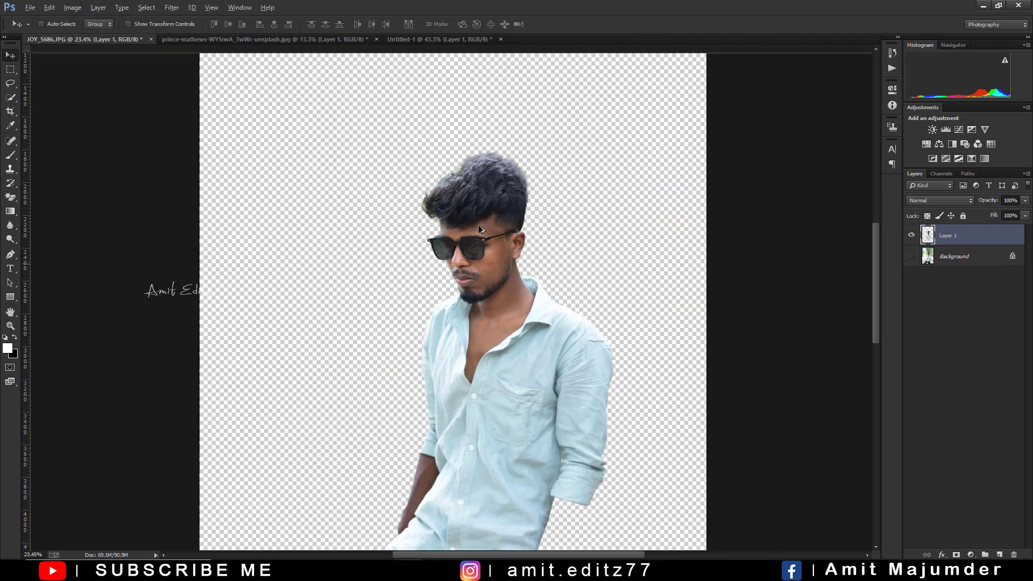
scroll(489, 181, up, 1)
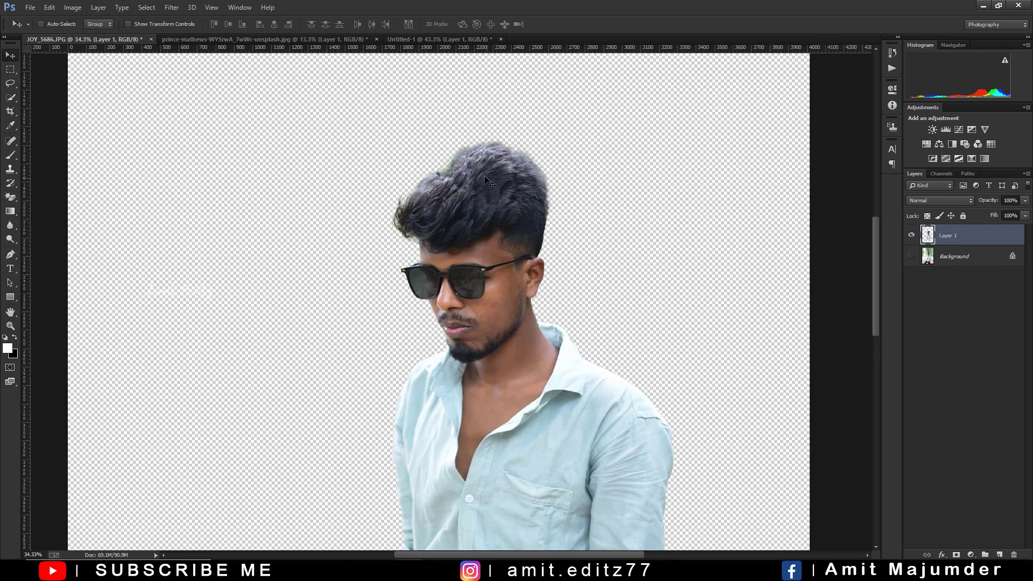
click(172, 8)
click(202, 71)
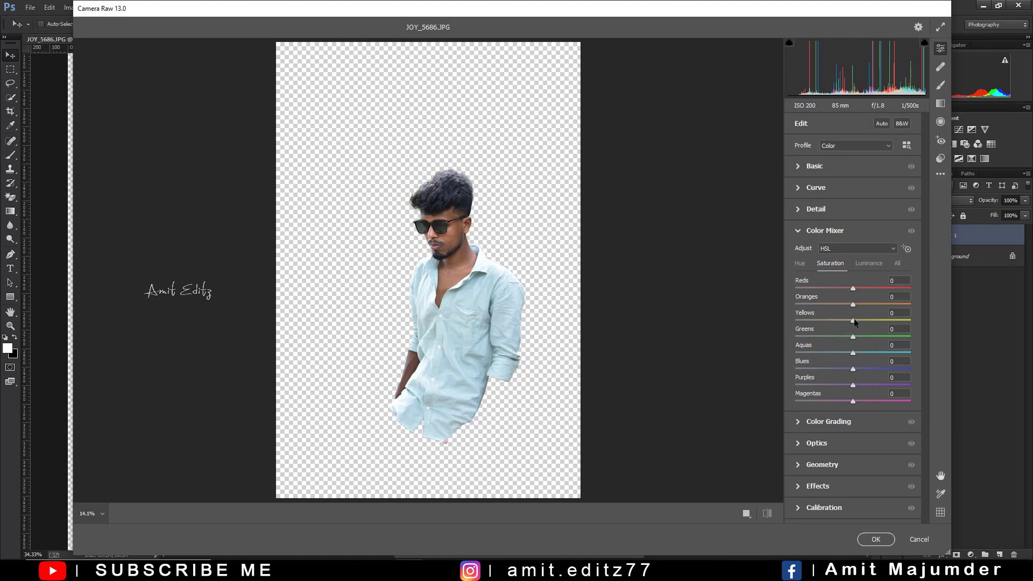
drag(853, 337, 795, 336)
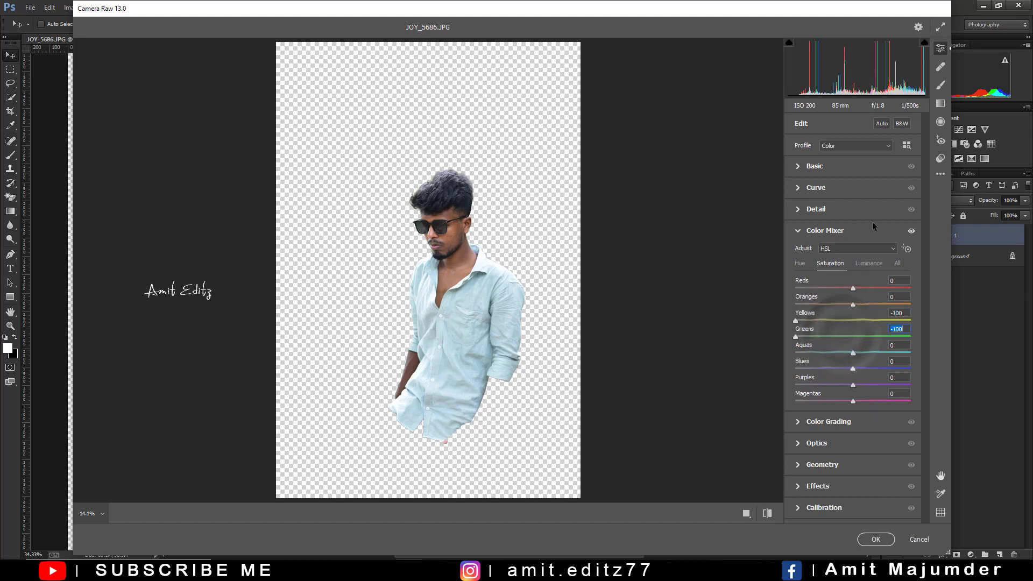
click(868, 263)
drag(853, 305, 869, 304)
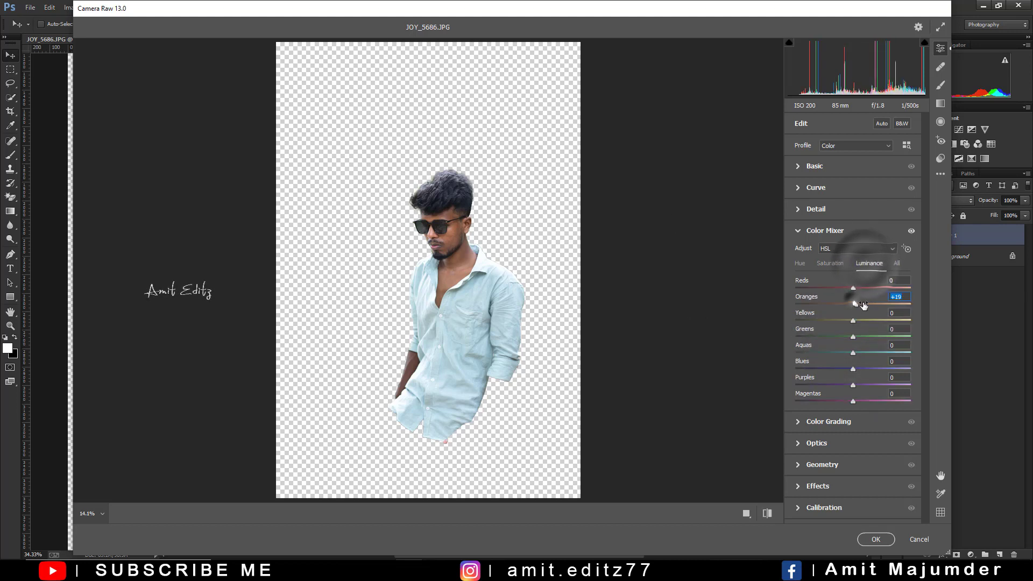
click(875, 539)
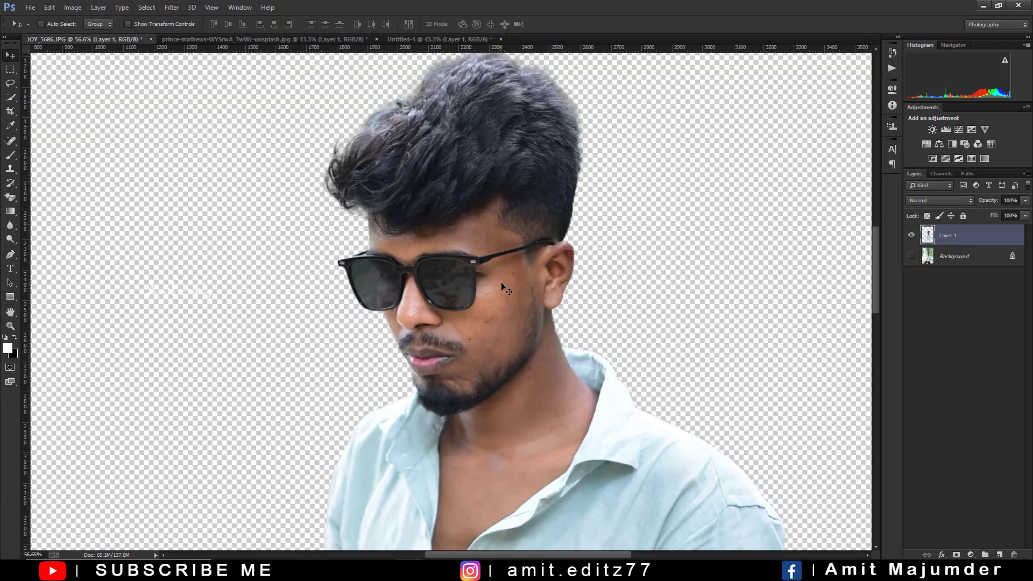
- Heal the blemish on the man's cheek beside the sunglasses with the Spot Healing Brush
scroll(502, 285, up, 1)
scroll(501, 285, up, 1)
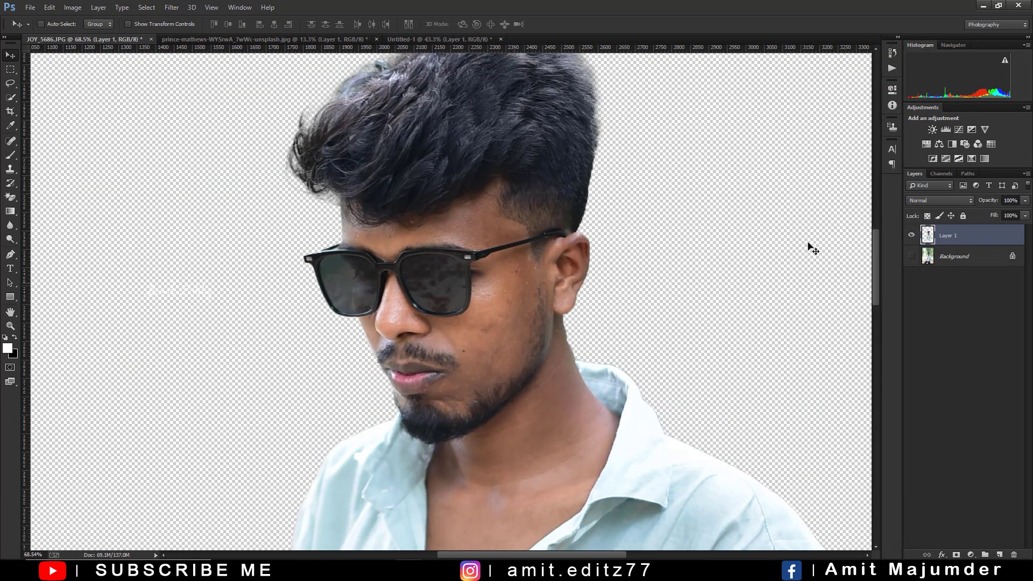
click(10, 141)
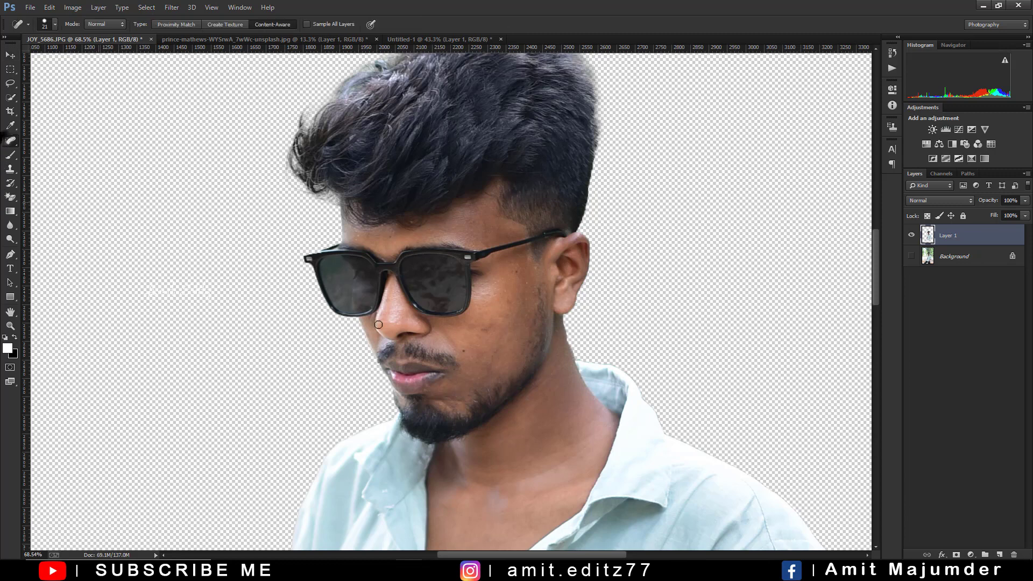
click(487, 329)
click(507, 296)
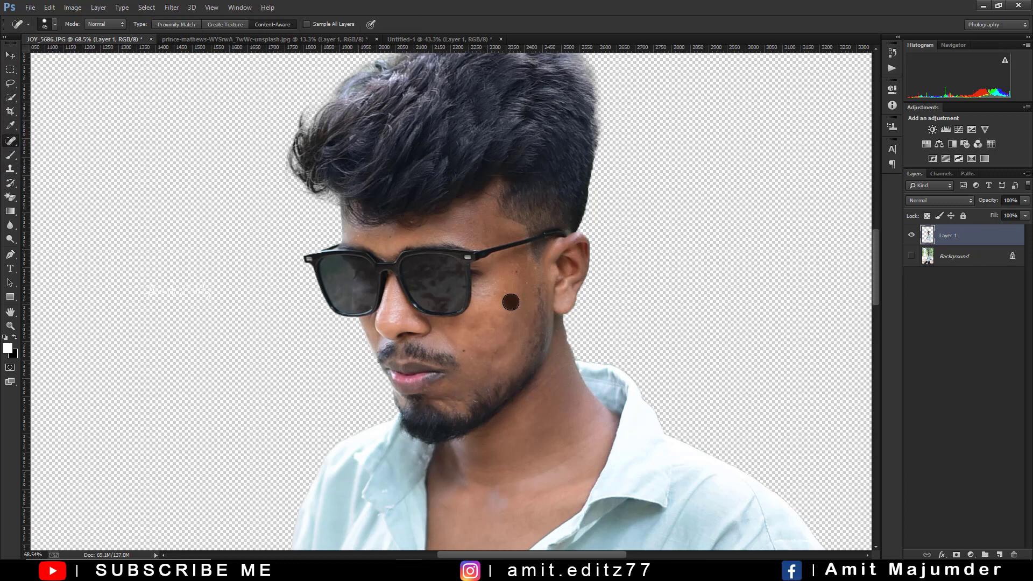
click(487, 323)
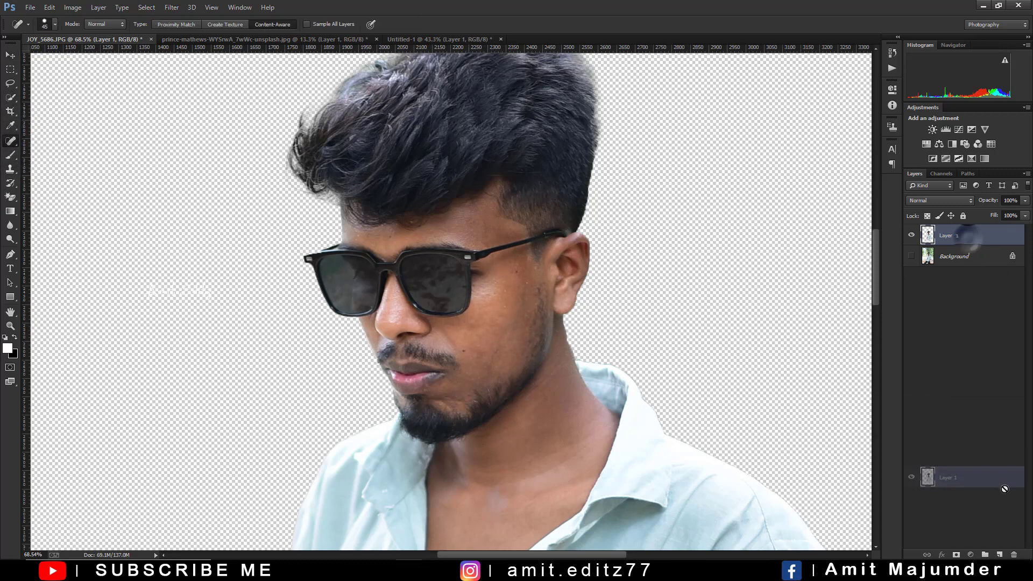
- Duplicate Layer 1 twice, hide copy 2 and select Layer 1 copy
drag(963, 235, 999, 555)
drag(983, 240, 999, 555)
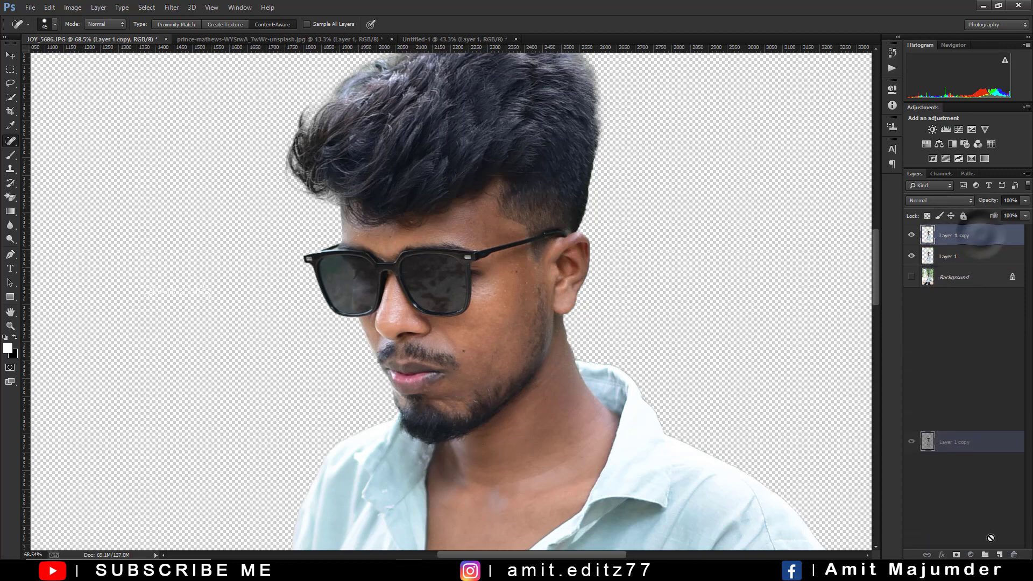
click(952, 257)
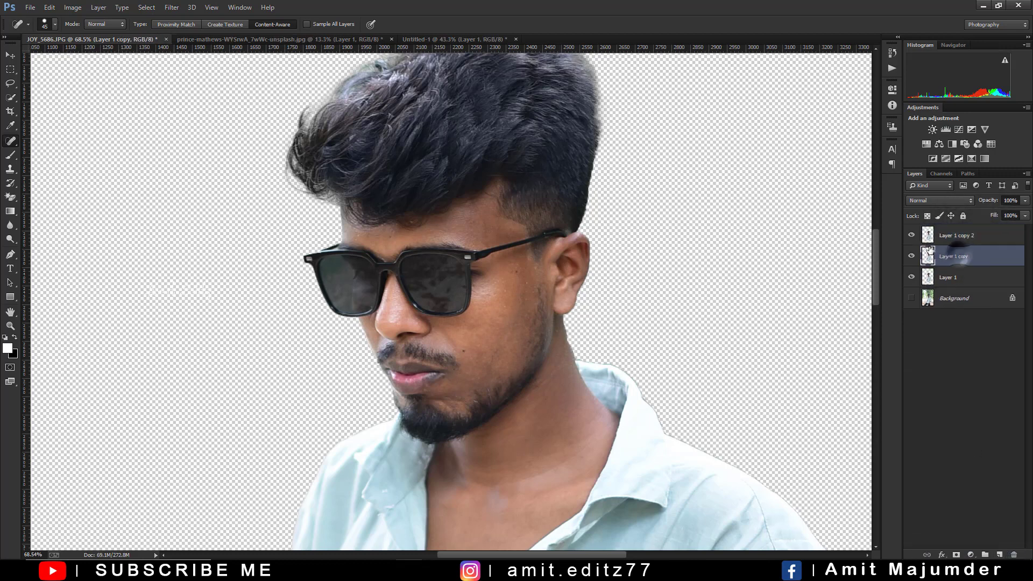
click(912, 235)
click(171, 7)
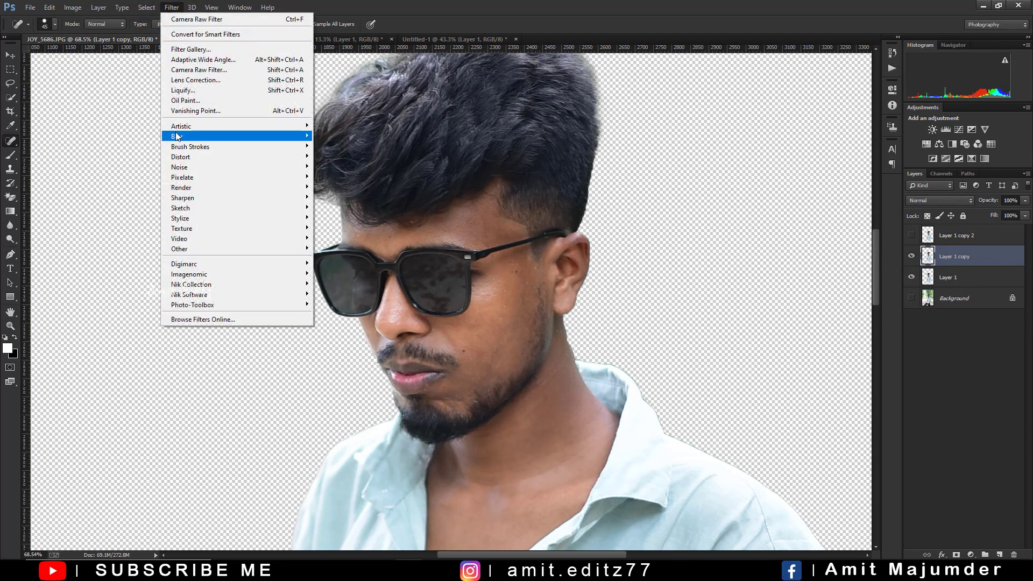
mouse_move(234, 137)
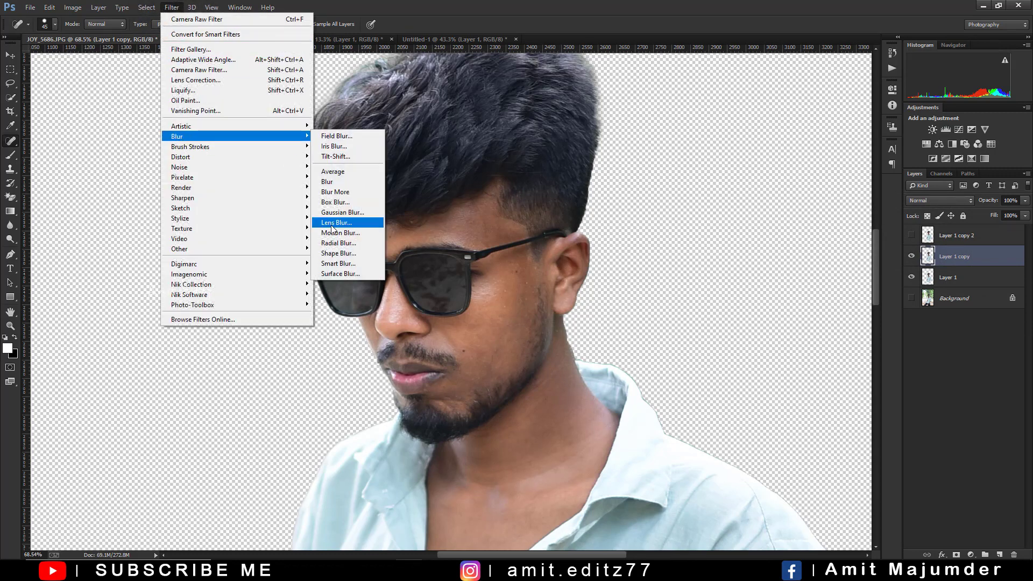
- Blur Layer 1 copy with a 3-pixel Gaussian Blur, then select and show copy 2
click(344, 212)
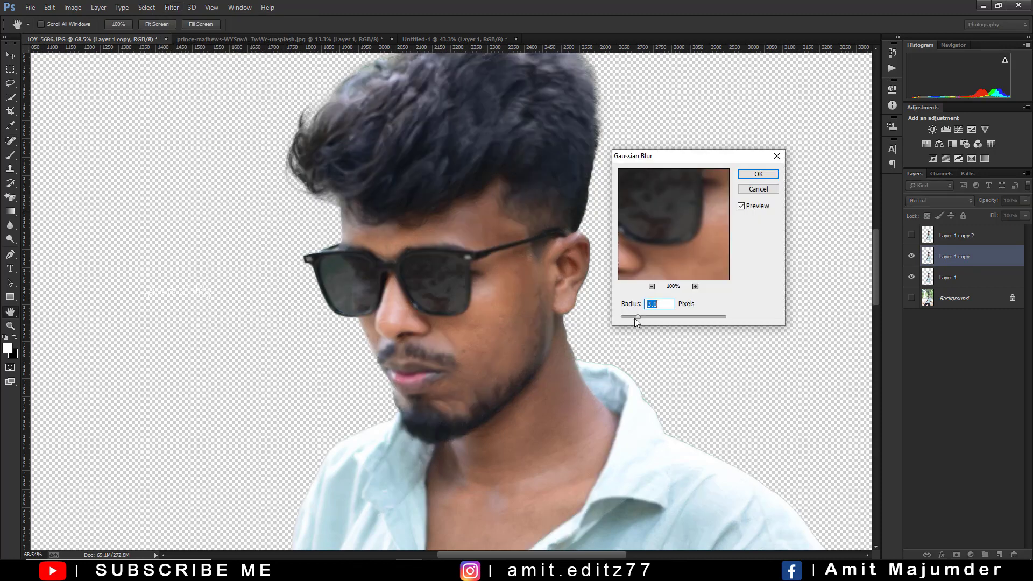
click(757, 174)
click(963, 235)
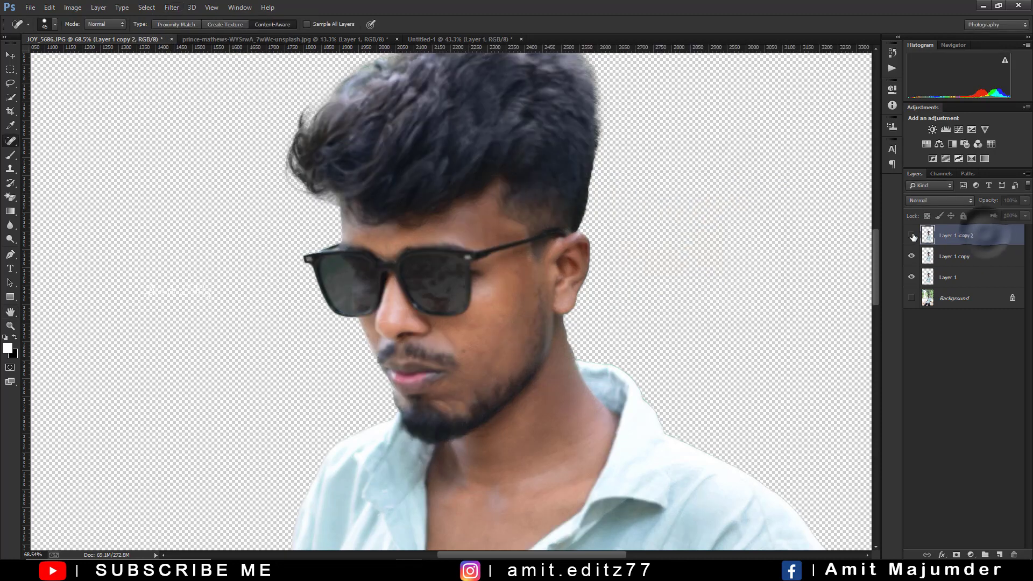
click(911, 235)
- Try Apply Image from Layer 1 copy onto copy 2, then undo the Multiply result
click(72, 8)
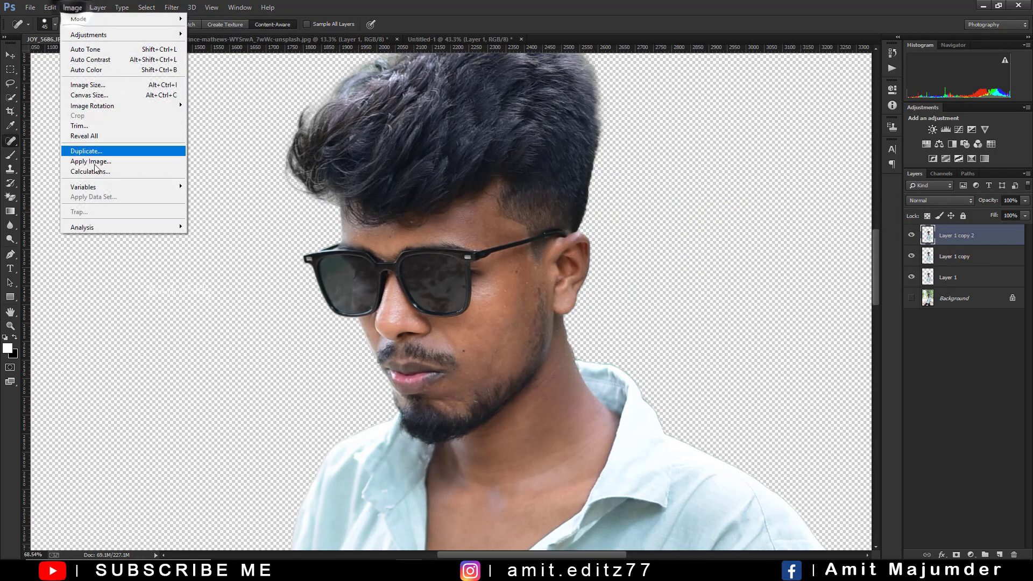
click(106, 163)
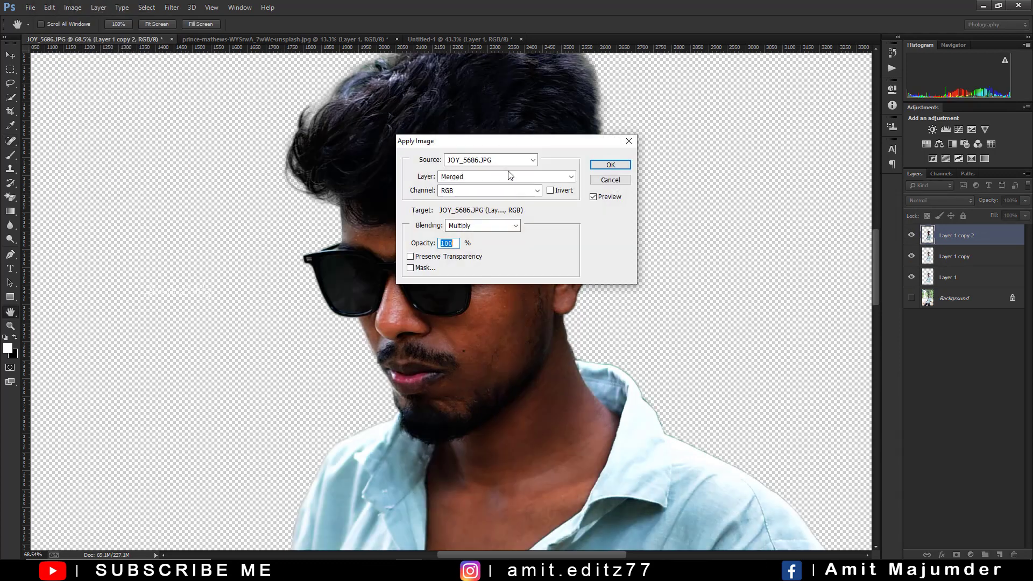
click(511, 177)
click(493, 214)
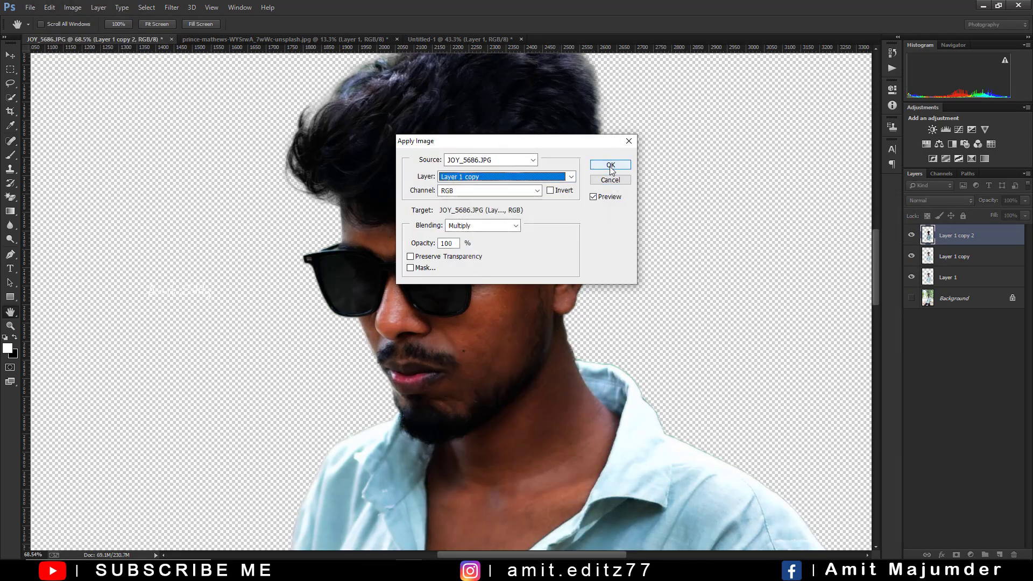
click(611, 165)
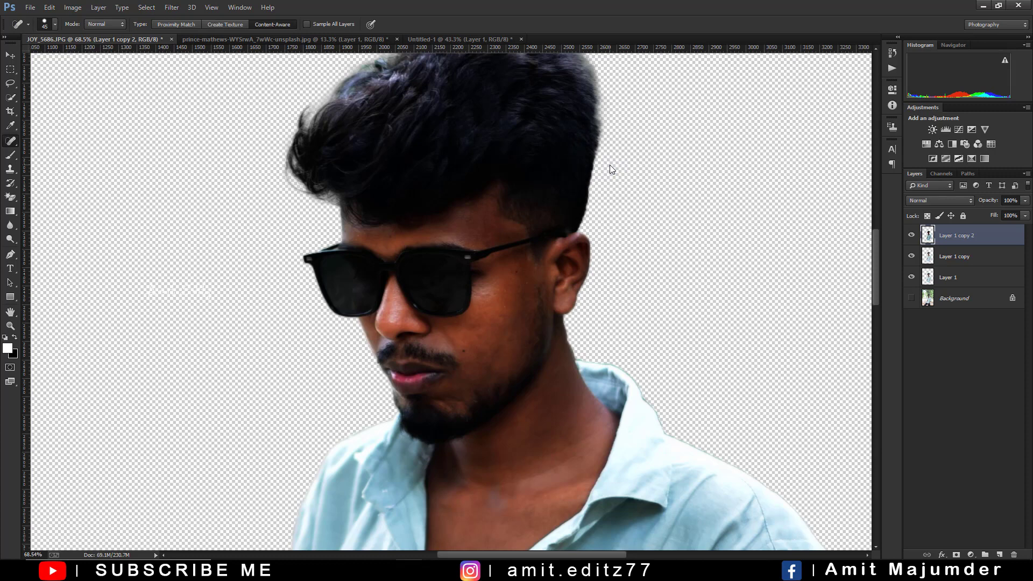
key(ctrl+z)
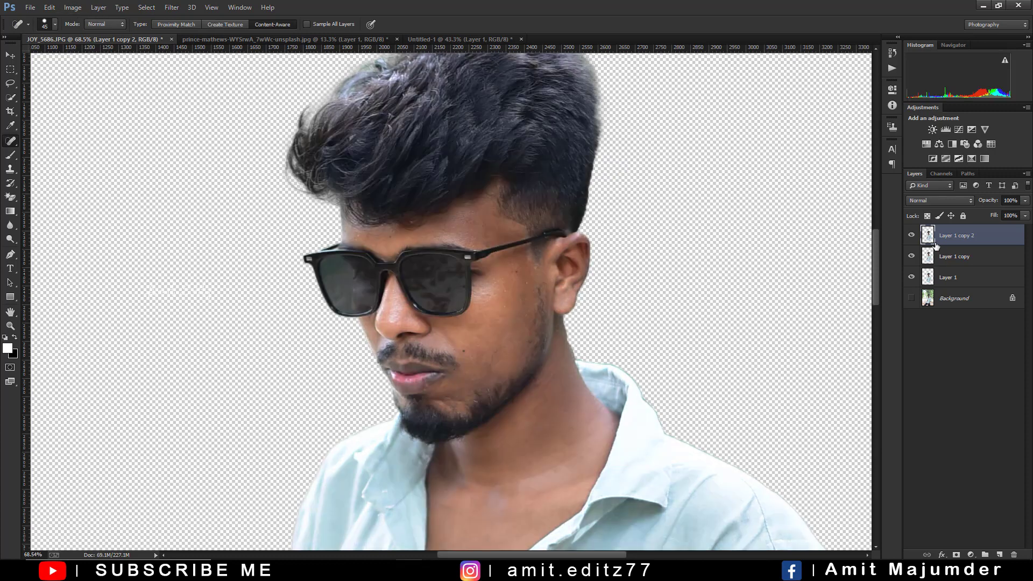
- Apply Image Layer 1 copy onto copy 2 with Subtract, blend it Linear Light, and hide it
click(73, 8)
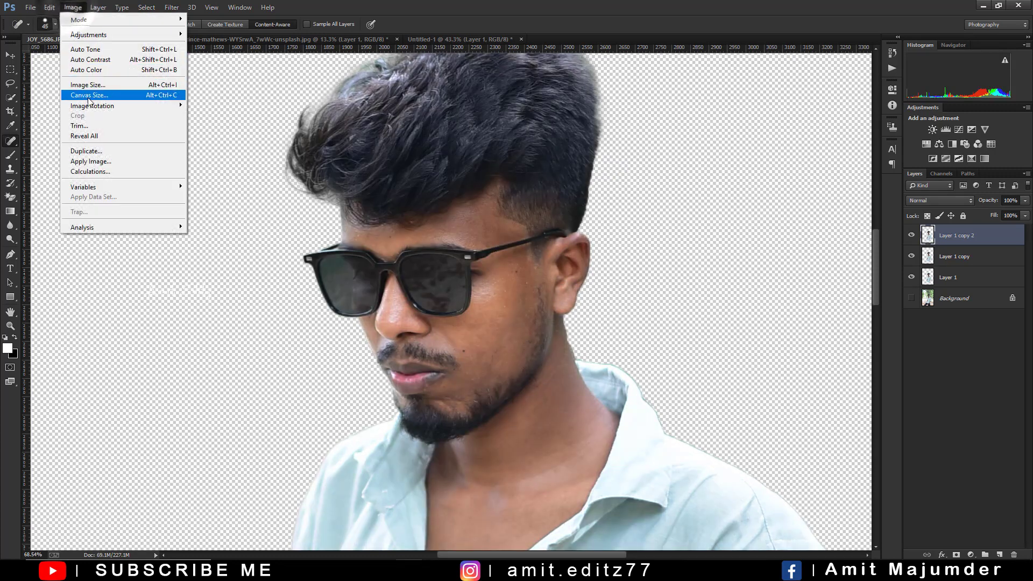
click(91, 161)
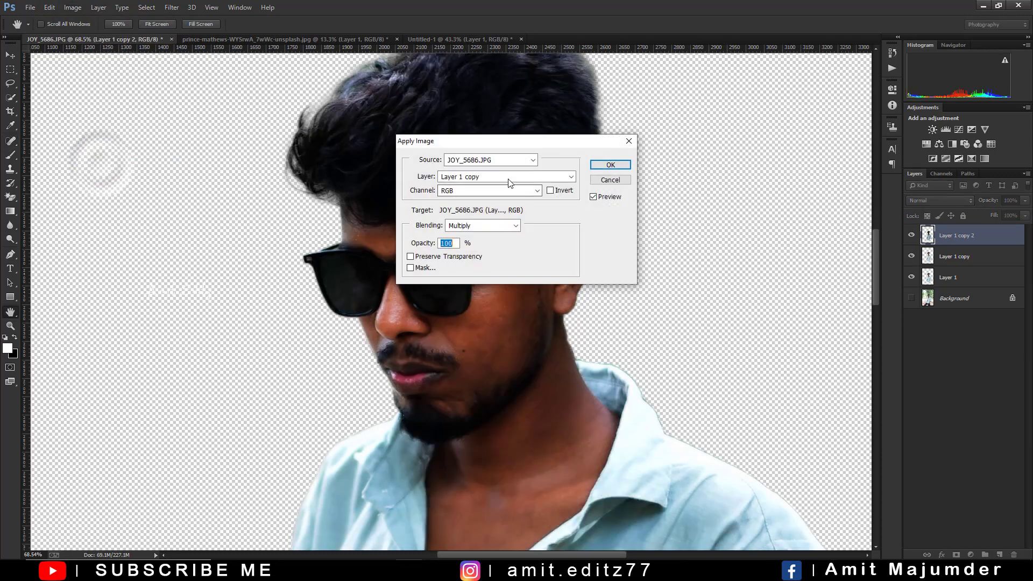
click(510, 177)
click(482, 213)
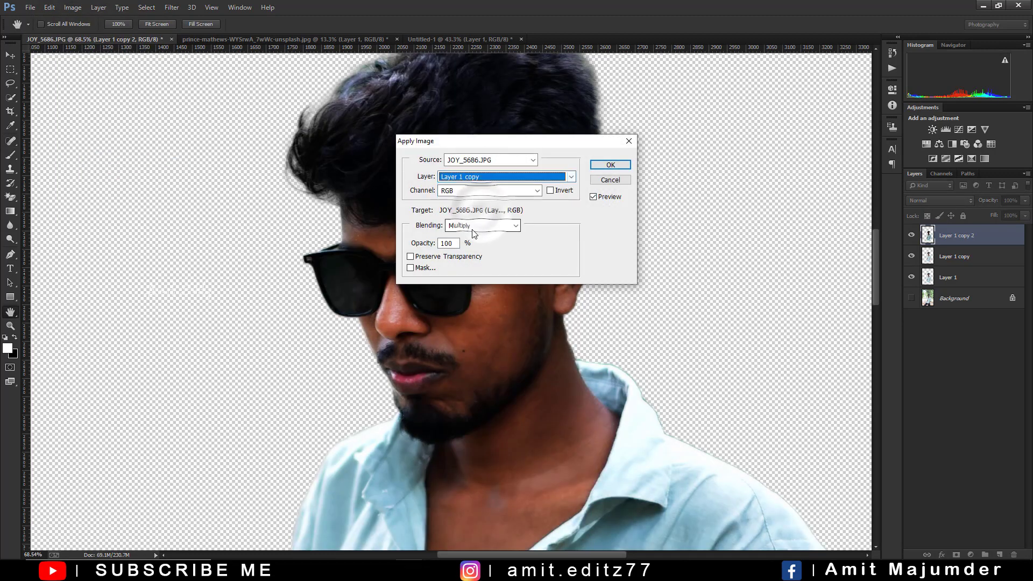
click(478, 435)
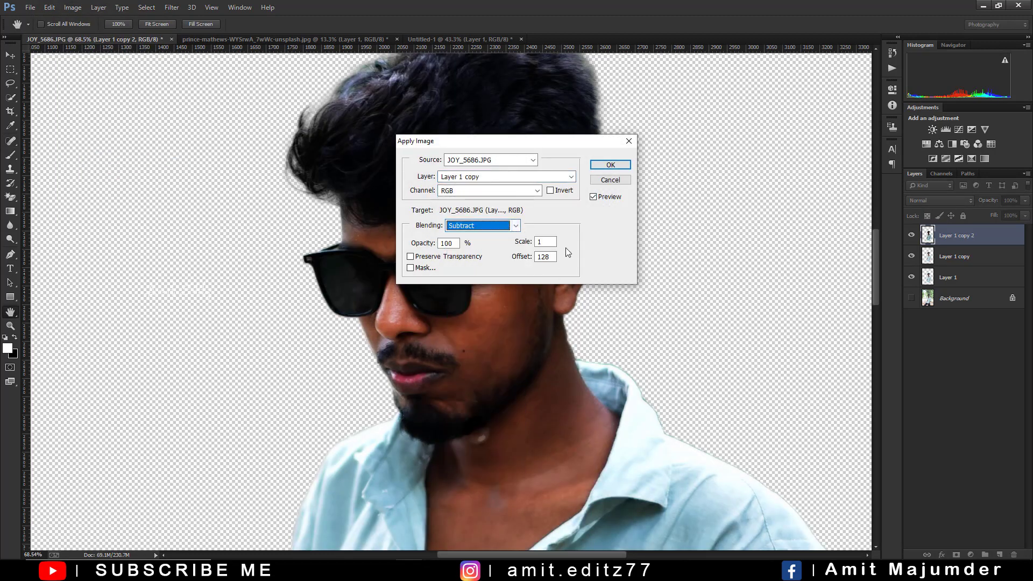
click(602, 165)
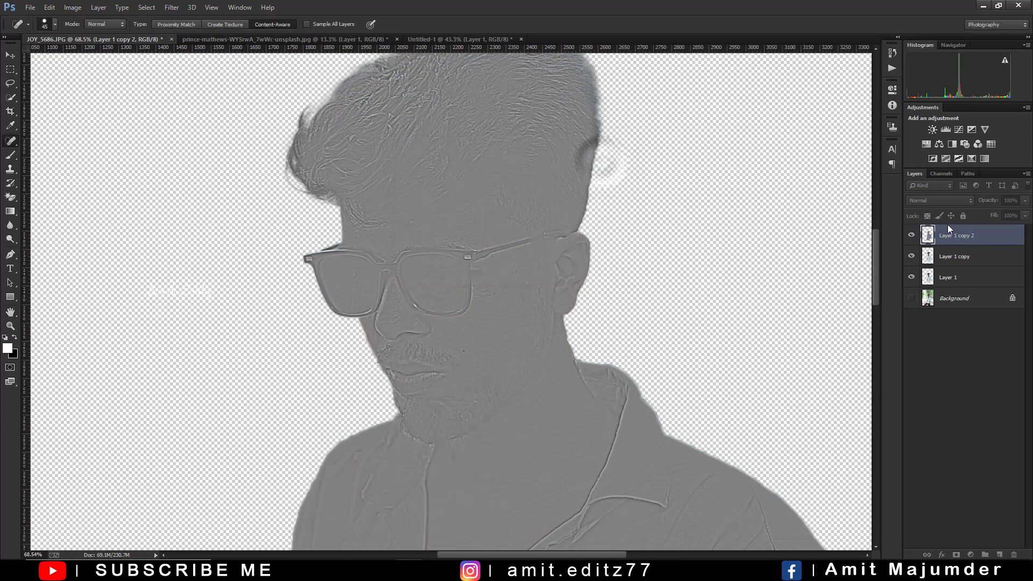
click(931, 200)
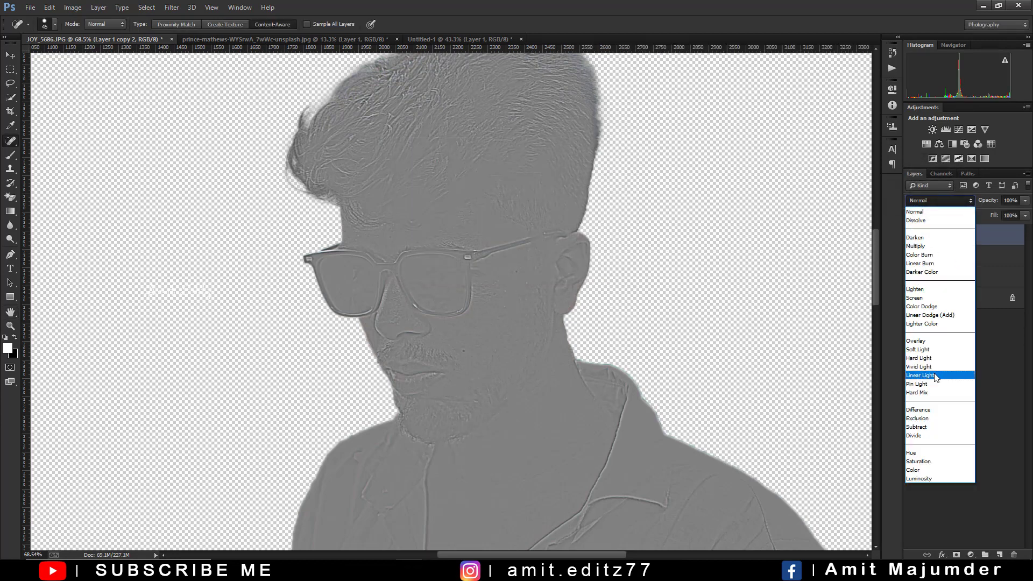
click(921, 375)
click(955, 256)
- Mixer-brush the man's cheeks, chin, nose bridge and forehead on the blurred Layer 1 copy
click(911, 236)
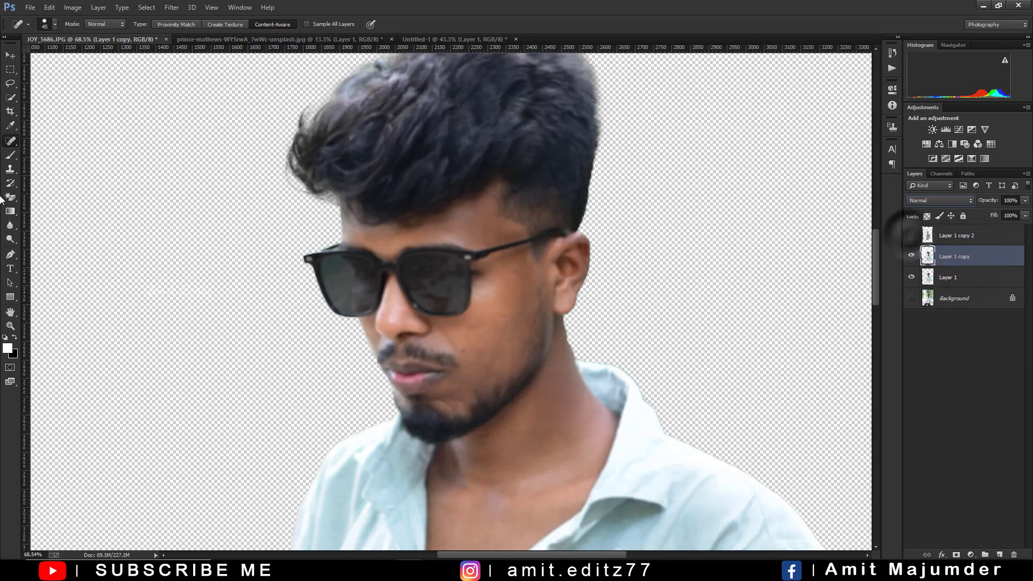
right_click(11, 155)
click(43, 192)
scroll(505, 280, up, 3)
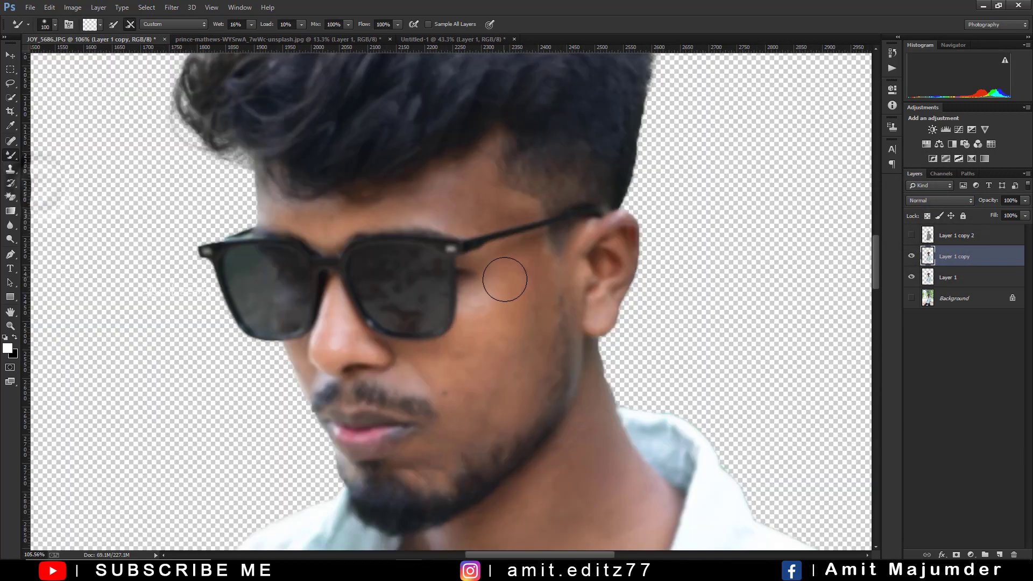
drag(504, 279, 527, 318)
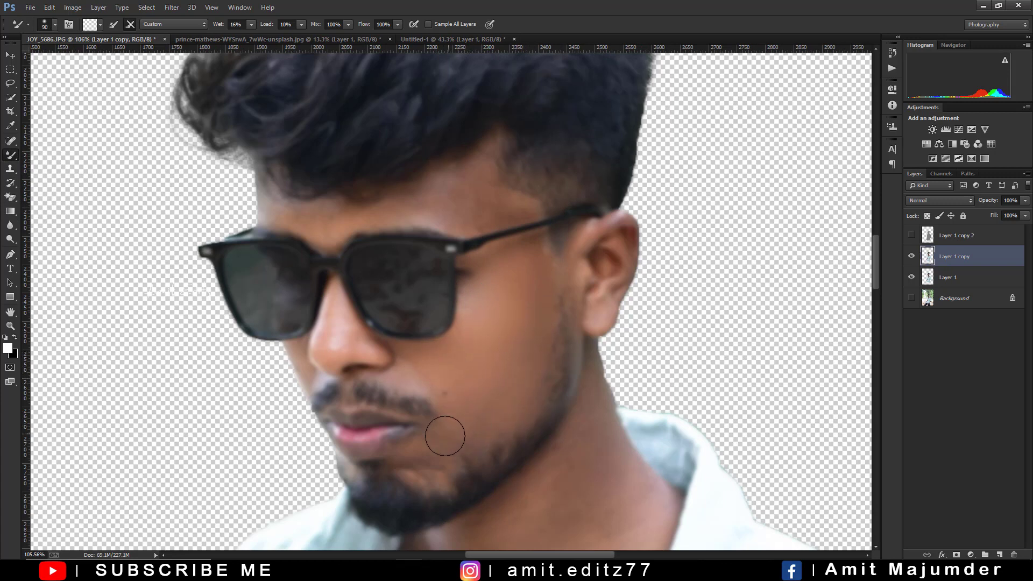
mouse_move(429, 451)
mouse_down()
mouse_move(437, 425)
mouse_move(429, 460)
mouse_up()
mouse_move(462, 420)
mouse_down()
mouse_move(500, 408)
mouse_move(484, 414)
mouse_up()
drag(335, 303, 328, 353)
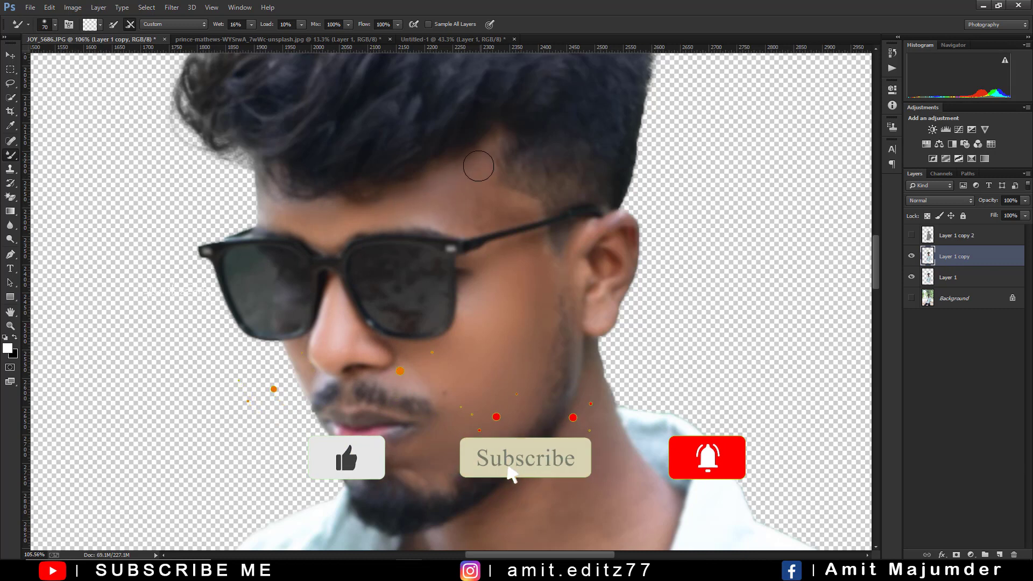
drag(433, 207, 404, 207)
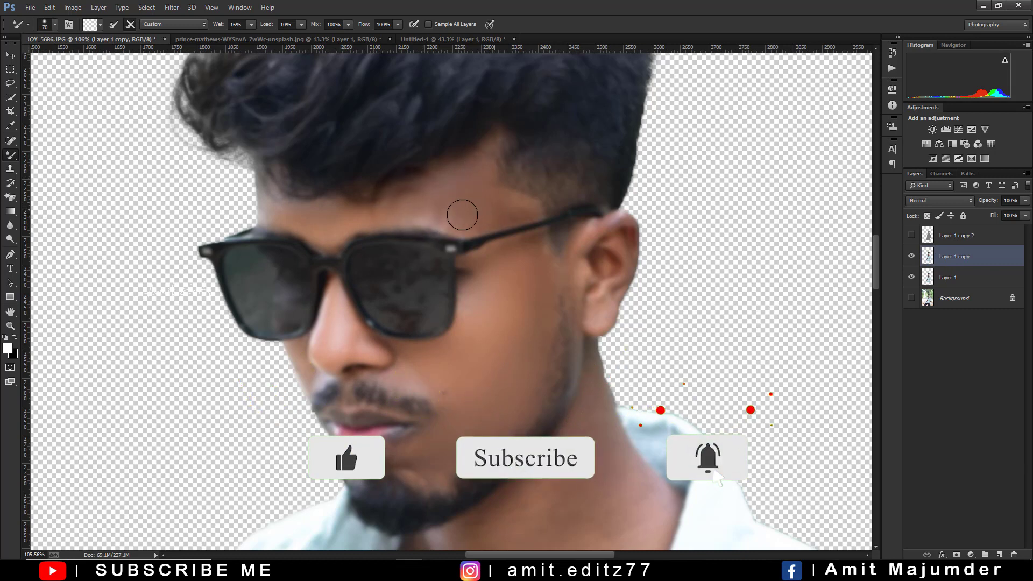
mouse_move(482, 266)
mouse_down()
mouse_move(576, 256)
mouse_move(604, 300)
mouse_move(594, 338)
mouse_up()
- Smooth the bright spot, small spot and skin along the man's neck
scroll(526, 334, down, 2)
scroll(534, 329, down, 2)
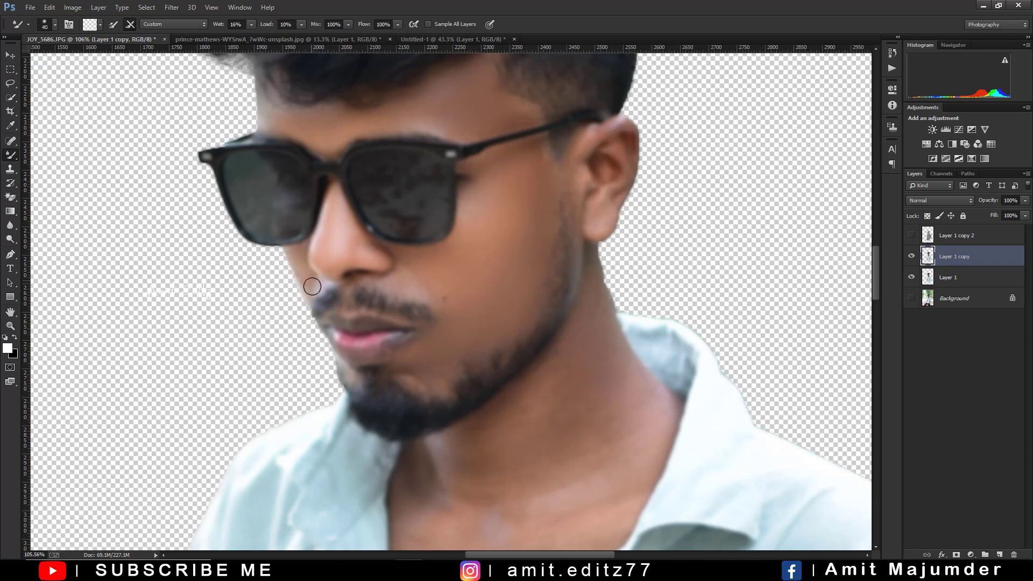
scroll(547, 329, down, 3)
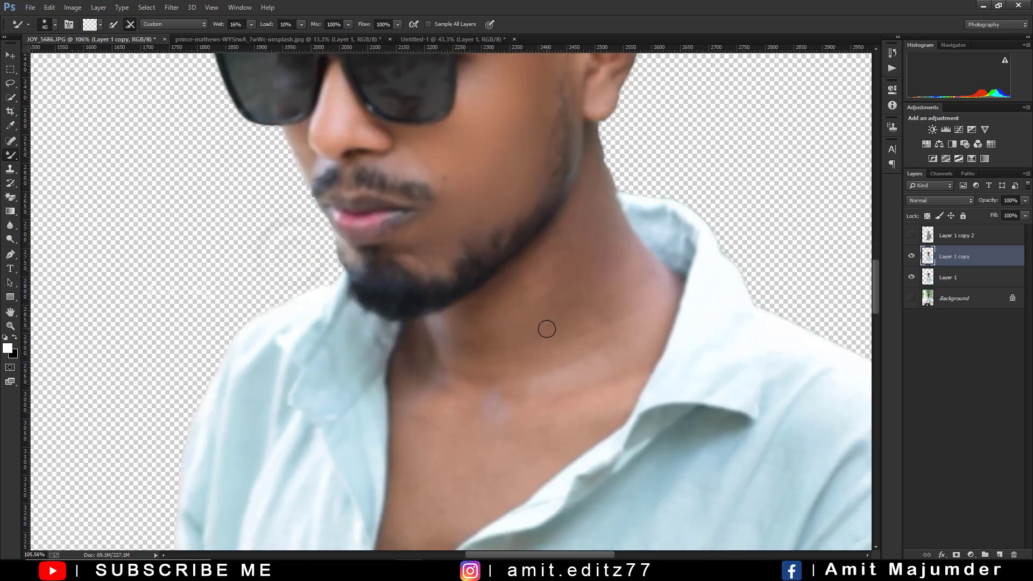
mouse_move(628, 332)
mouse_down()
mouse_move(634, 295)
mouse_move(578, 264)
mouse_up()
mouse_move(440, 365)
mouse_down()
mouse_move(503, 411)
mouse_move(590, 415)
mouse_move(520, 441)
mouse_up()
mouse_move(571, 412)
mouse_down()
mouse_move(549, 429)
mouse_move(505, 411)
mouse_up()
drag(496, 287, 508, 127)
mouse_move(454, 285)
mouse_down()
mouse_move(434, 295)
mouse_move(448, 360)
mouse_up()
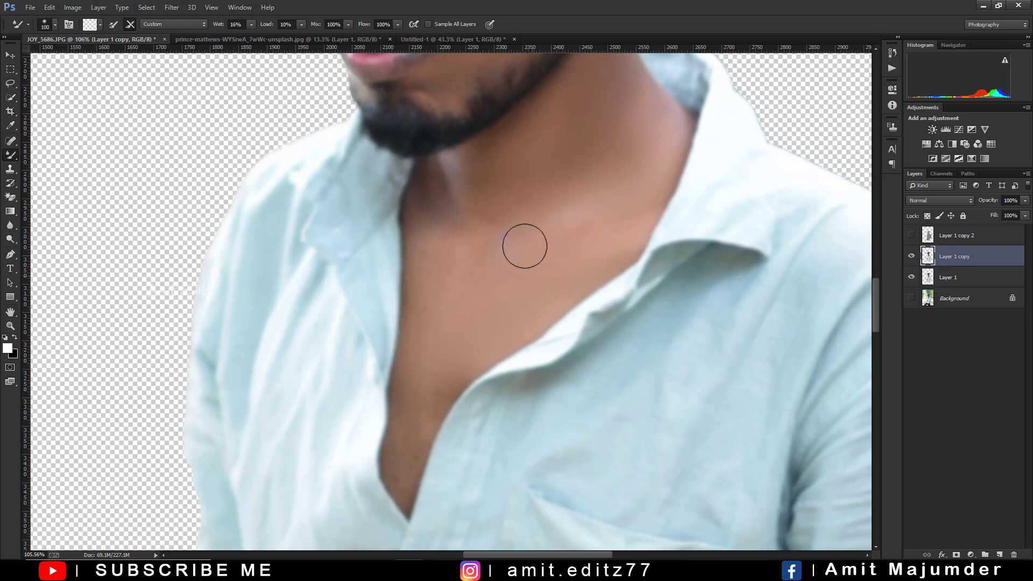
- Blend the skin near the man's collar with the Mixer Brush
scroll(525, 246, down, 5)
scroll(576, 194, up, 3)
scroll(576, 193, up, 2)
mouse_move(567, 209)
mouse_down()
mouse_move(583, 207)
mouse_move(550, 181)
mouse_up()
scroll(461, 219, down, 5)
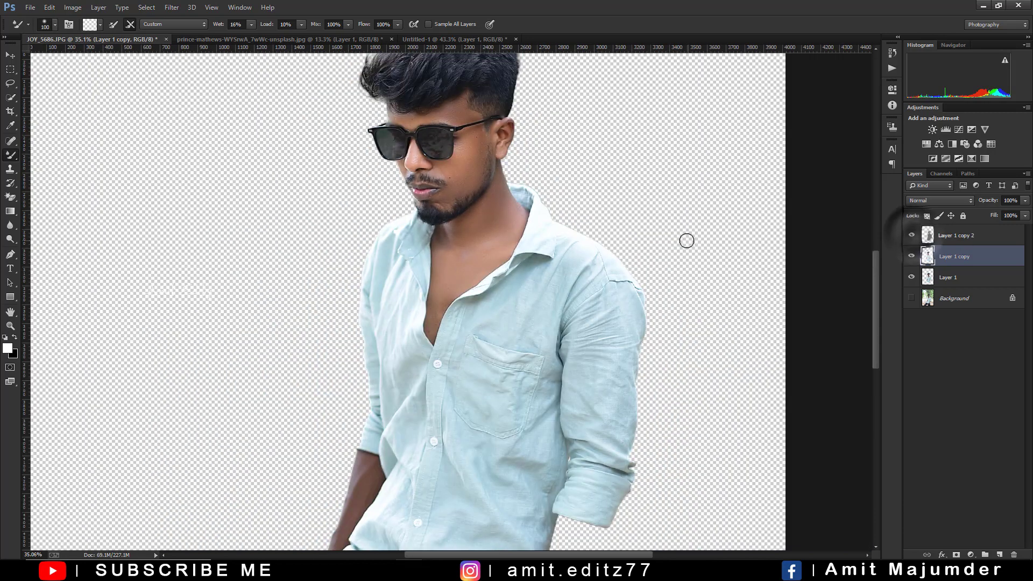
scroll(469, 131, up, 3)
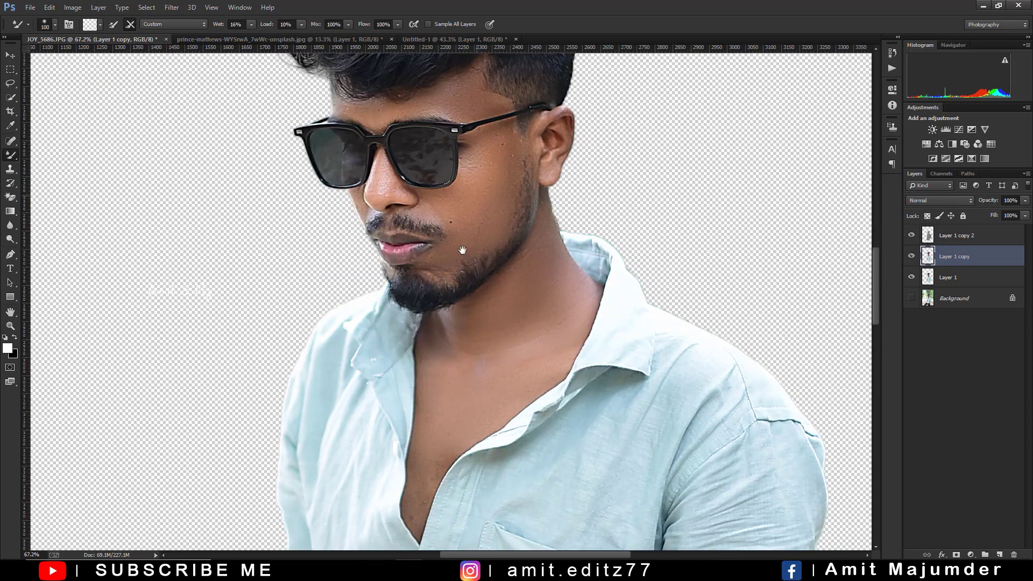
scroll(480, 253, up, 3)
scroll(444, 231, up, 3)
scroll(443, 221, down, 2)
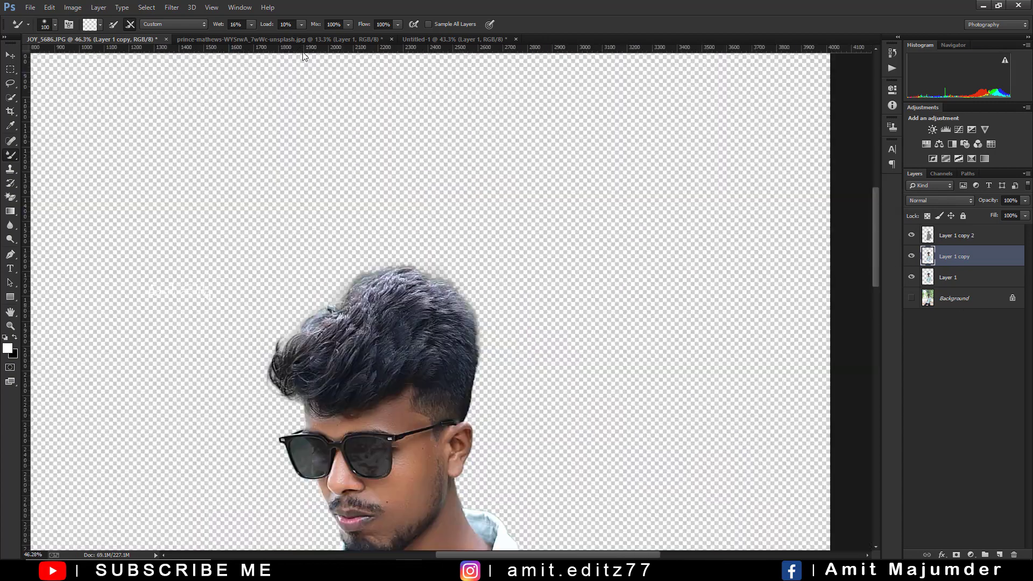
- In the woman's document, duplicate Layer 1 twice and hide the top copy
click(296, 40)
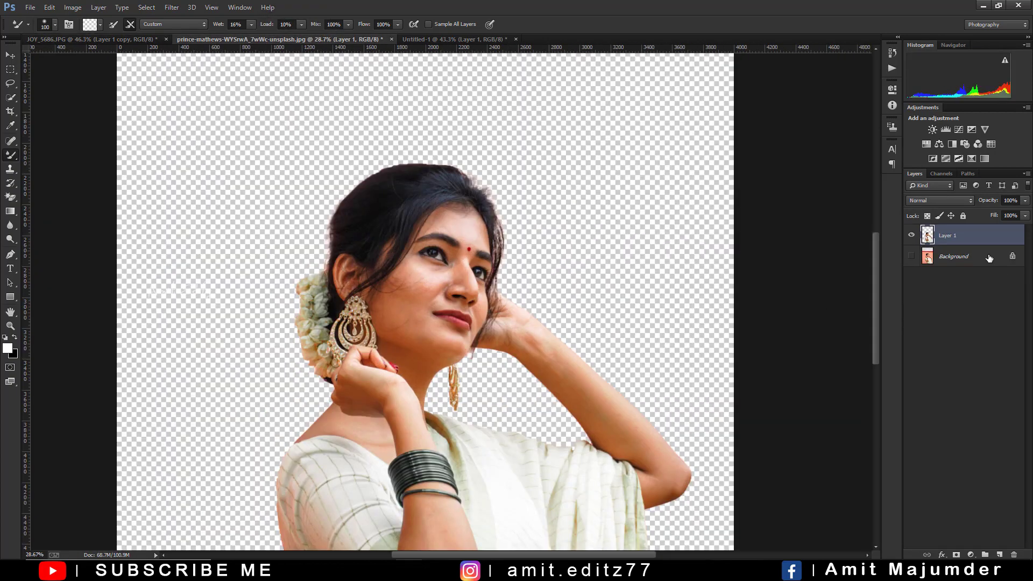
drag(971, 237, 999, 555)
drag(976, 236, 999, 555)
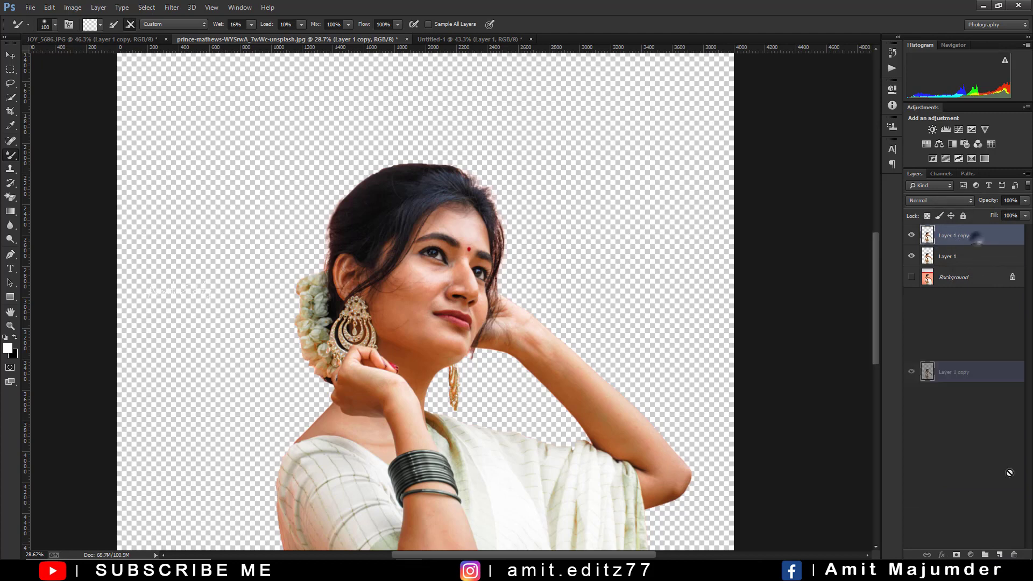
click(959, 257)
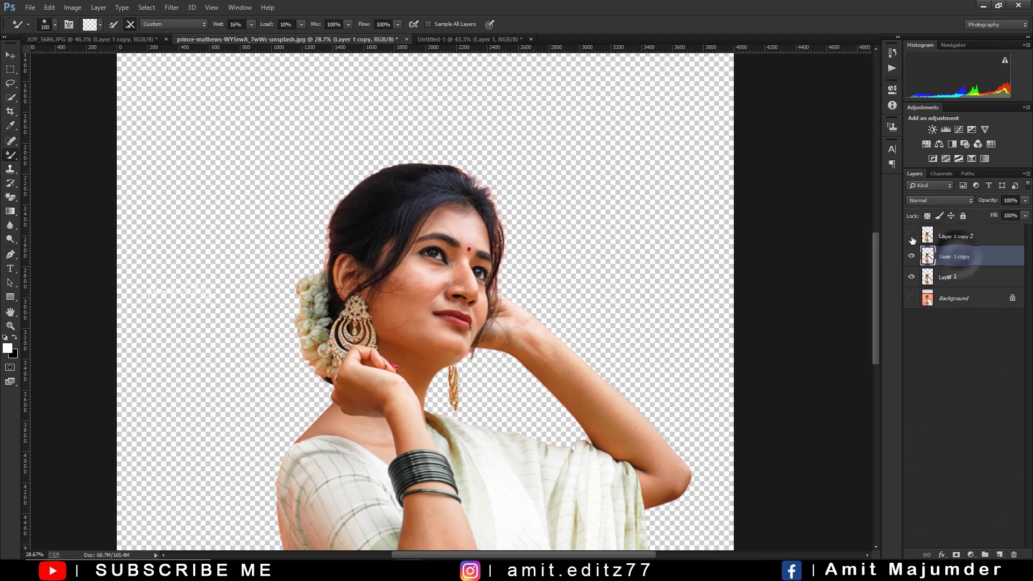
click(911, 236)
- Blur Layer 1 copy with a 3-pixel Gaussian Blur, then select and show copy 2
click(171, 7)
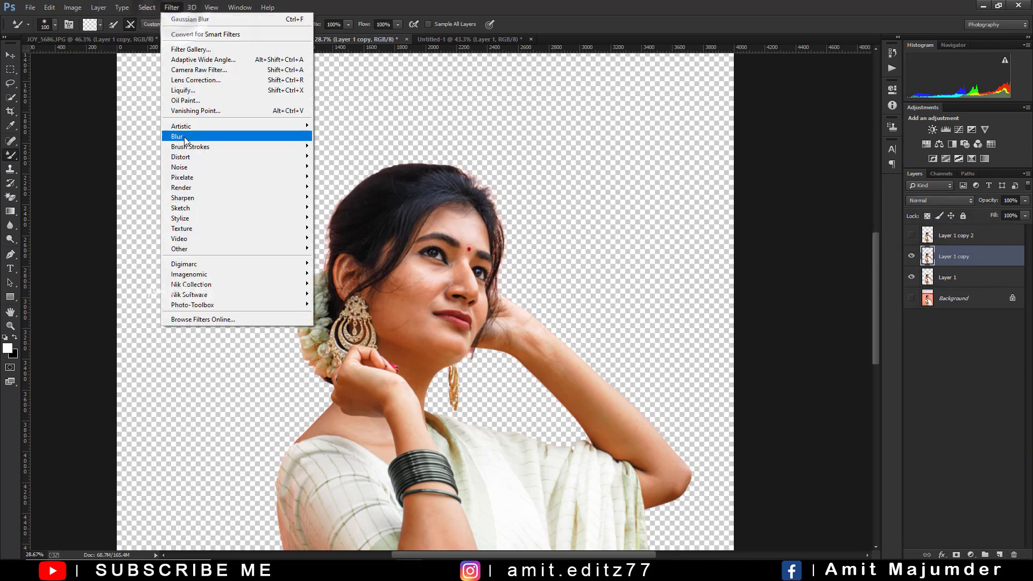
mouse_move(177, 136)
click(395, 222)
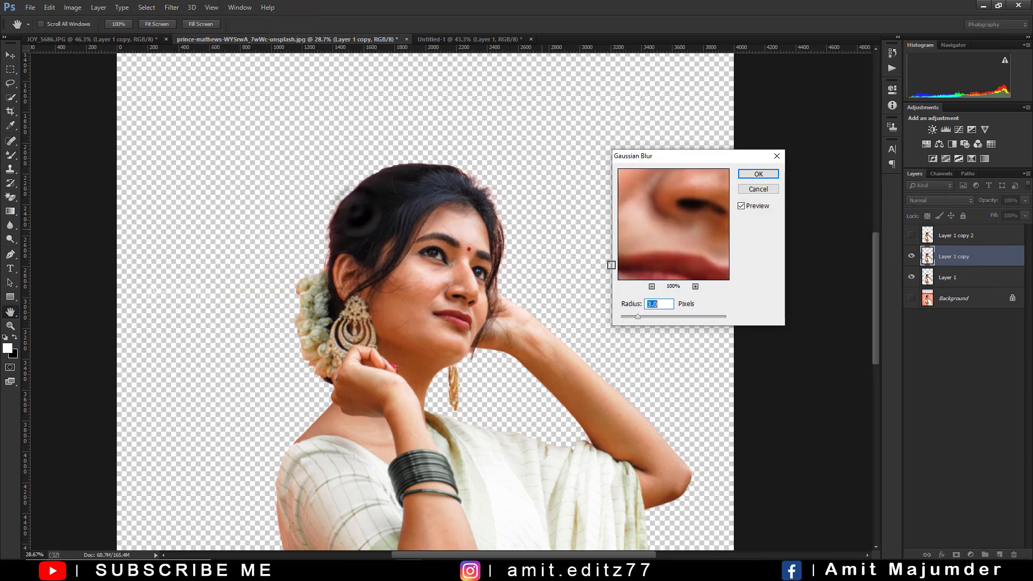
click(754, 175)
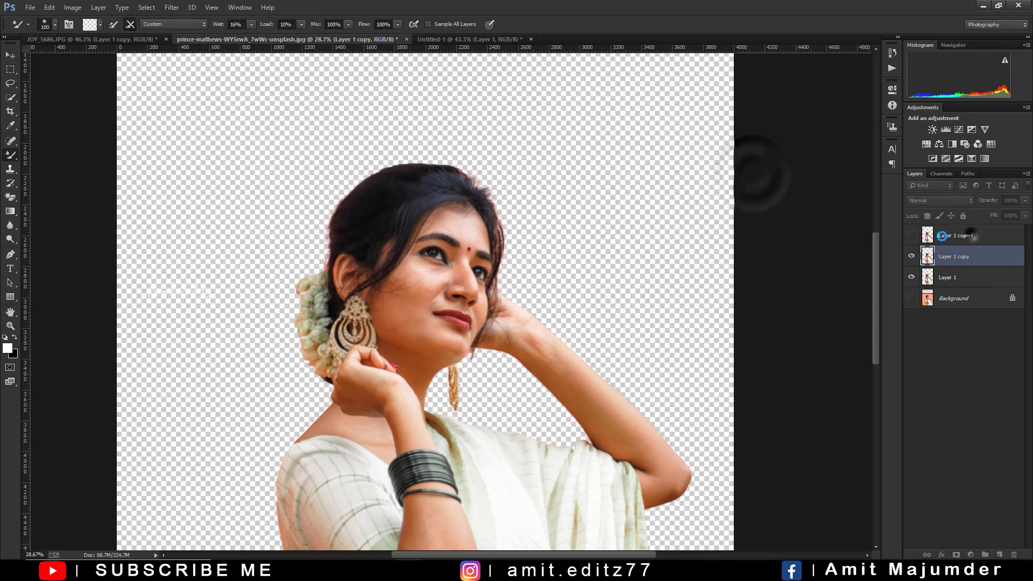
click(963, 236)
click(911, 235)
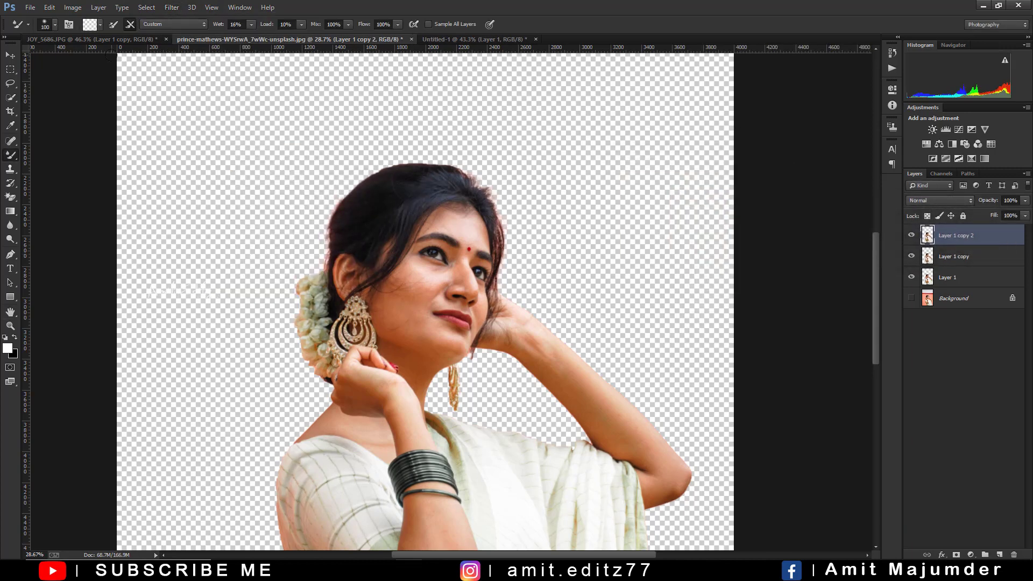
- Apply Image Subtract from Layer 1 copy onto copy 2, set Linear Light, then hide it
click(73, 8)
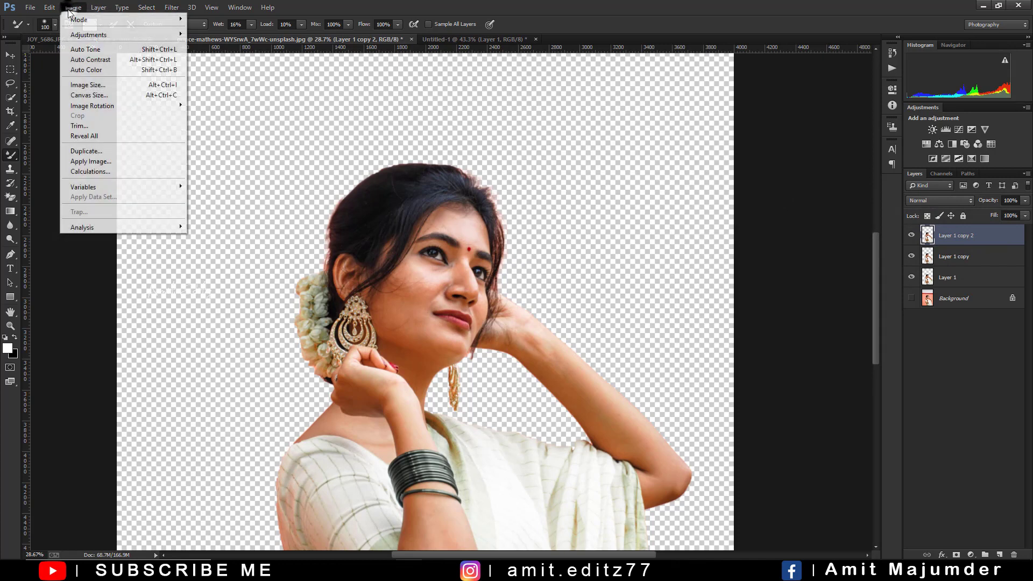
click(95, 163)
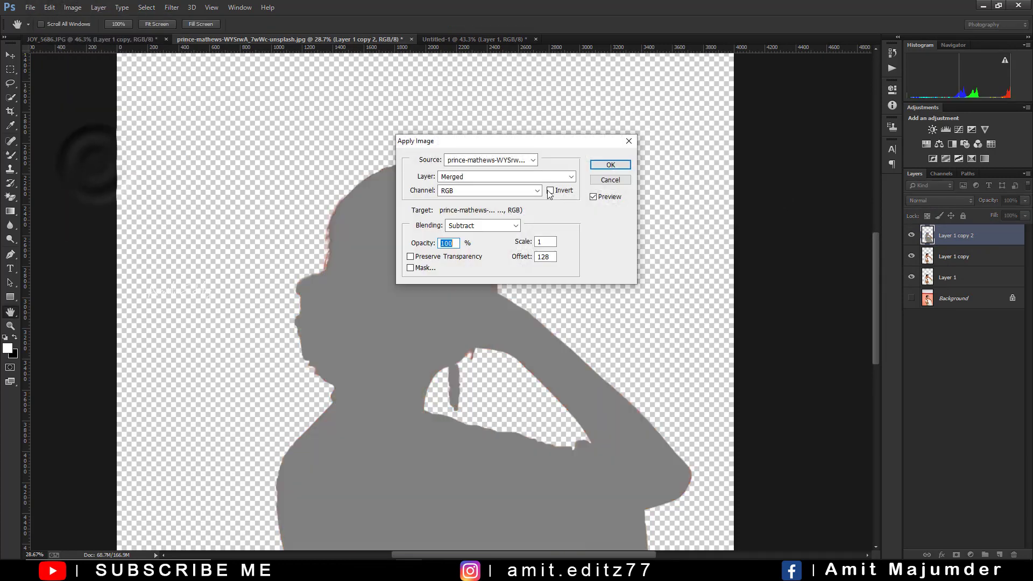
click(511, 177)
click(499, 213)
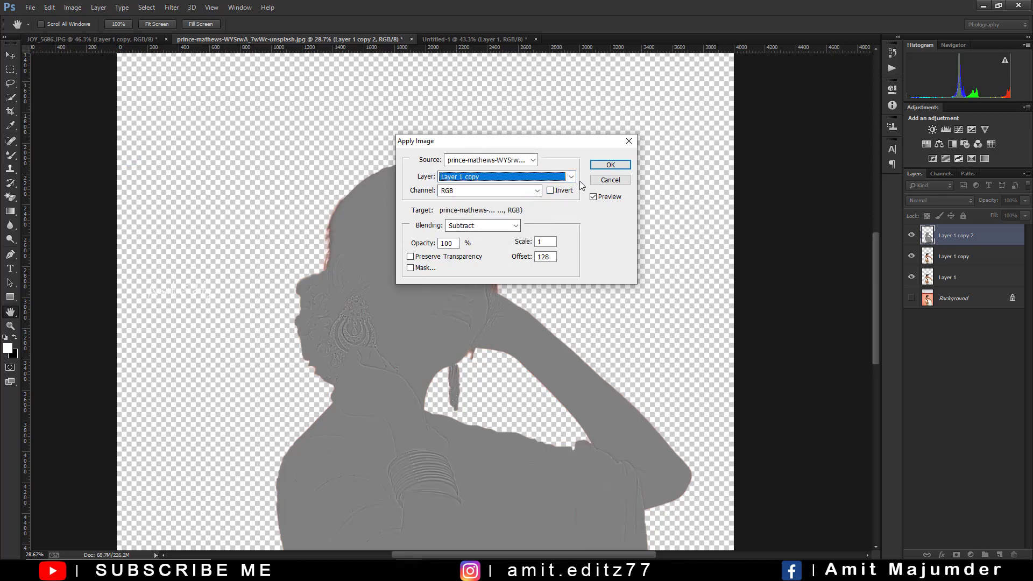
click(610, 165)
click(924, 198)
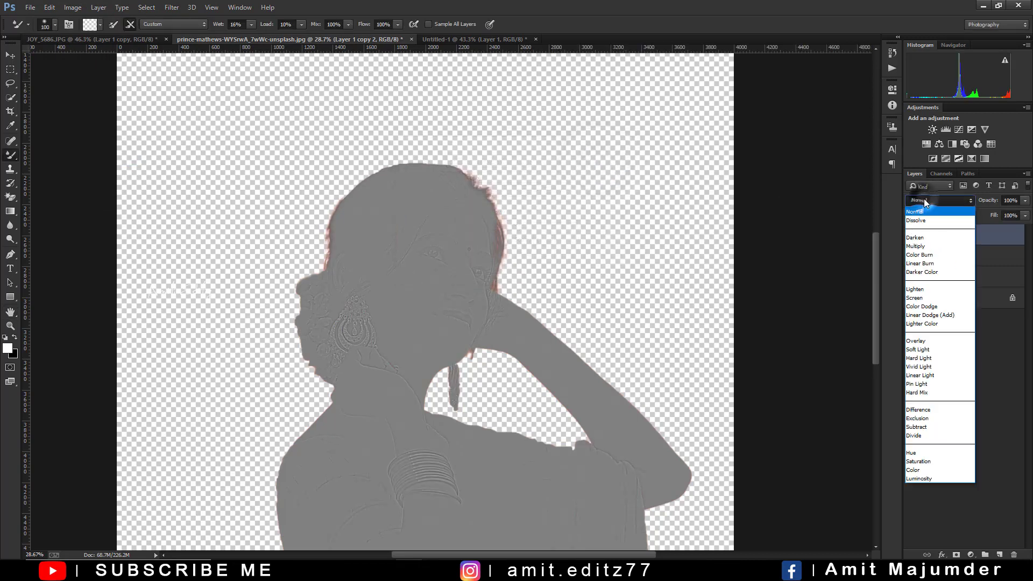
click(944, 375)
click(958, 256)
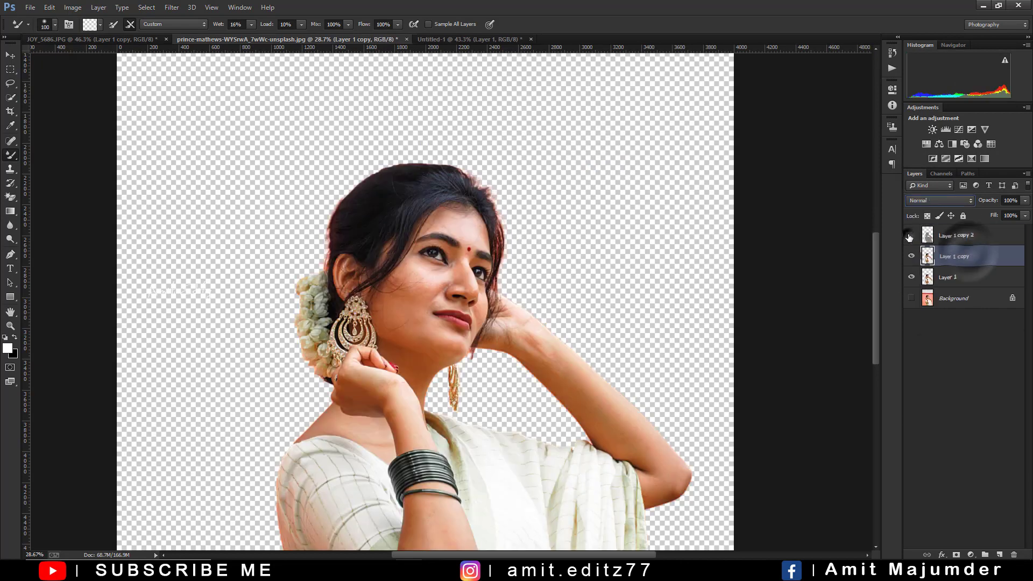
click(910, 236)
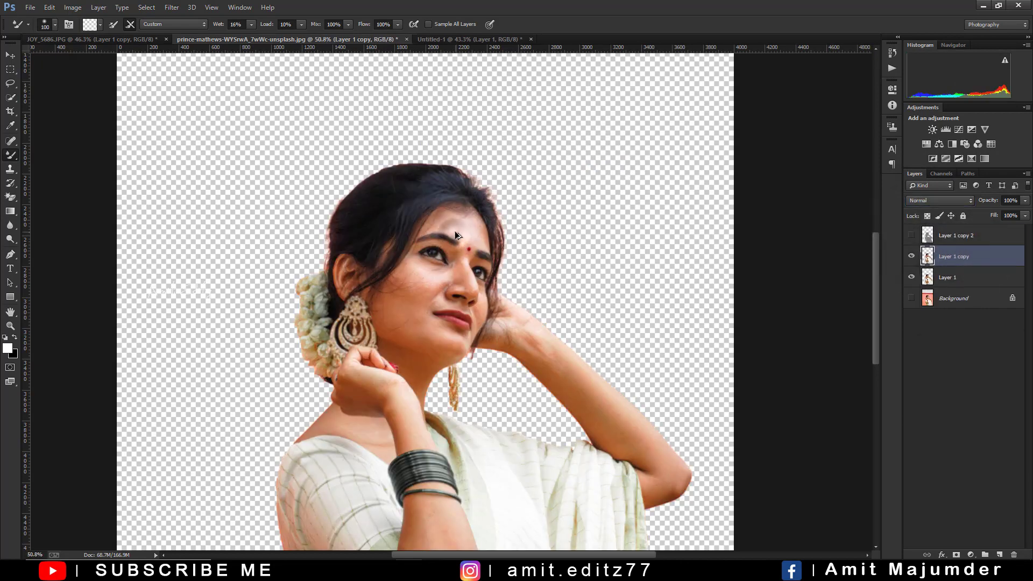
- Mixer-brush the woman's forehead spots, cheek blemish and nose highlight
scroll(454, 231, up, 2)
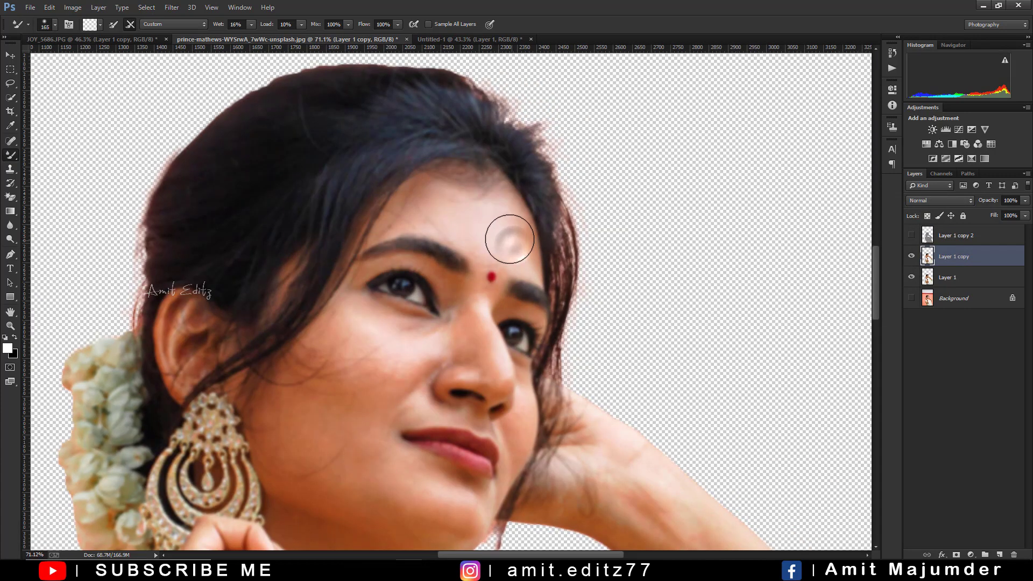
drag(510, 239, 499, 233)
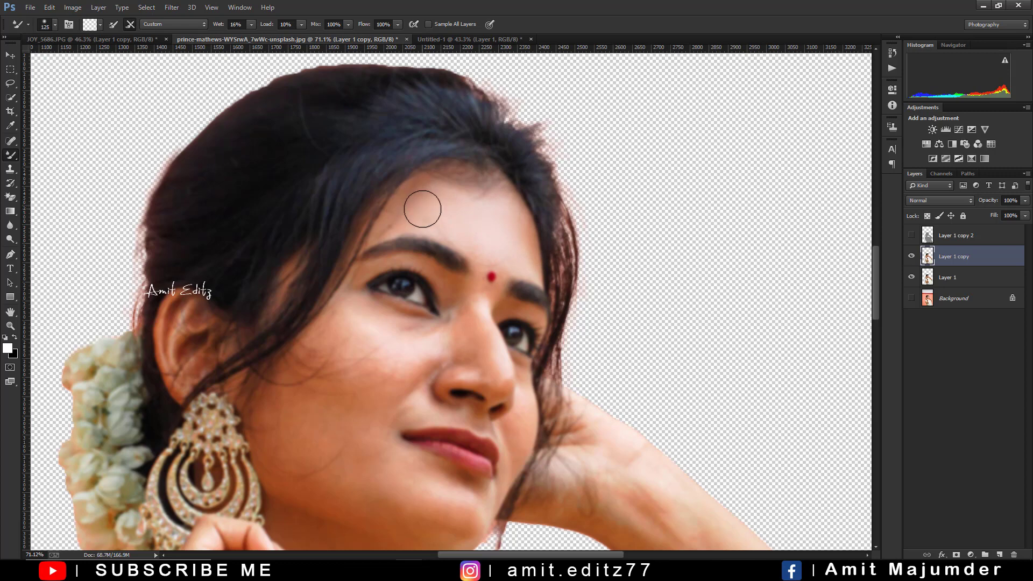
drag(411, 209, 426, 217)
drag(369, 334, 403, 355)
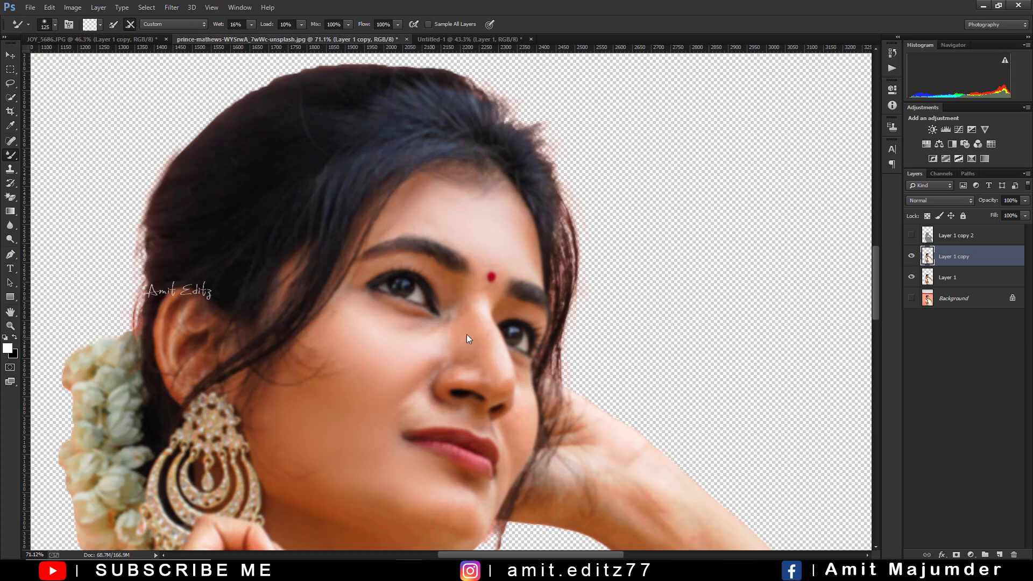
mouse_move(493, 353)
mouse_down()
mouse_move(491, 381)
mouse_move(468, 316)
mouse_move(420, 339)
mouse_move(451, 346)
mouse_move(419, 382)
mouse_move(473, 334)
mouse_up()
mouse_move(484, 253)
mouse_down()
mouse_move(492, 260)
mouse_move(473, 231)
mouse_up()
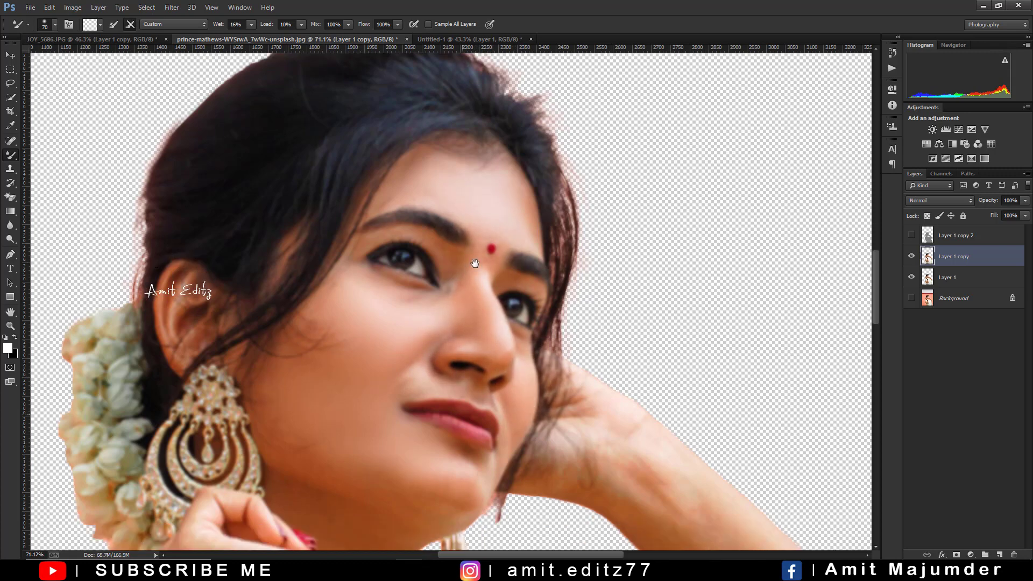
- Smooth her chin and blend away the mole and bump on her neck
mouse_move(520, 408)
mouse_down()
mouse_move(479, 161)
mouse_move(471, 285)
mouse_up()
mouse_move(457, 238)
mouse_down()
mouse_move(477, 244)
mouse_move(447, 231)
mouse_up()
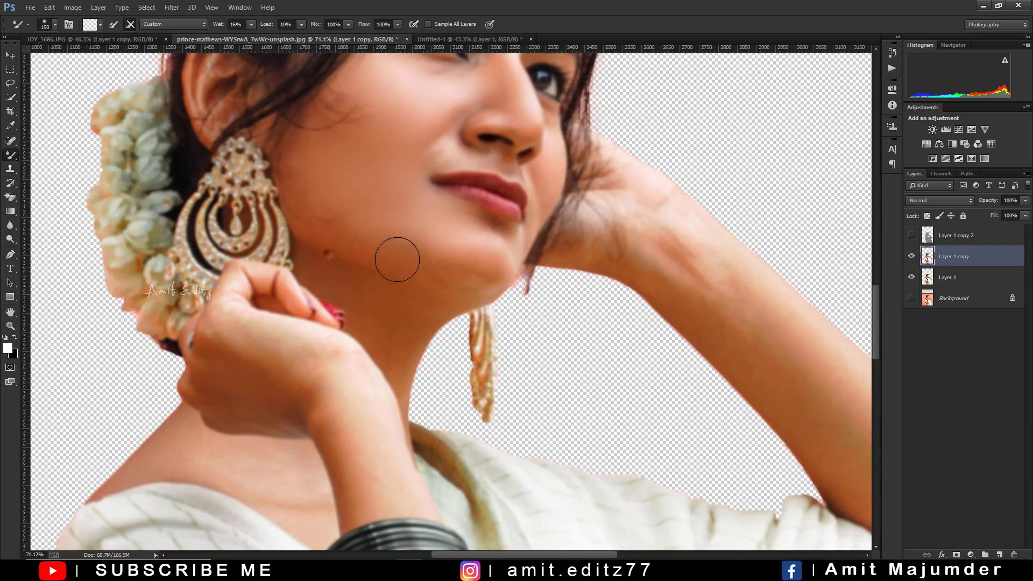
mouse_move(397, 260)
mouse_down()
mouse_move(415, 258)
mouse_move(346, 293)
mouse_move(380, 311)
mouse_move(415, 311)
mouse_up()
mouse_move(332, 276)
mouse_down()
mouse_move(376, 341)
mouse_move(400, 356)
mouse_up()
- Smooth the woman's wrist skin and blend away its dark spot
scroll(292, 366, down, 1)
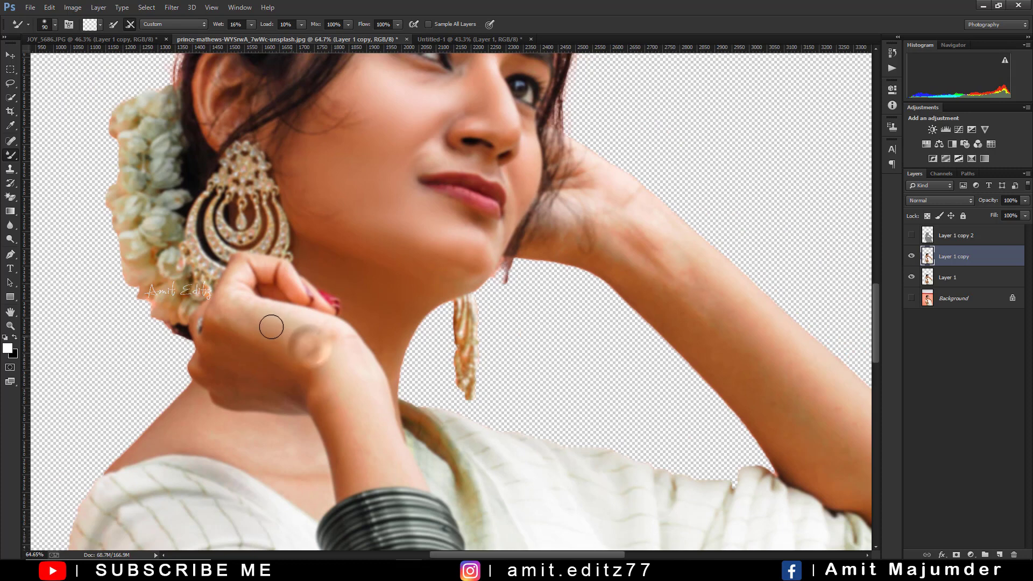
mouse_move(299, 345)
mouse_down()
mouse_move(311, 339)
mouse_move(277, 358)
mouse_move(289, 377)
mouse_up()
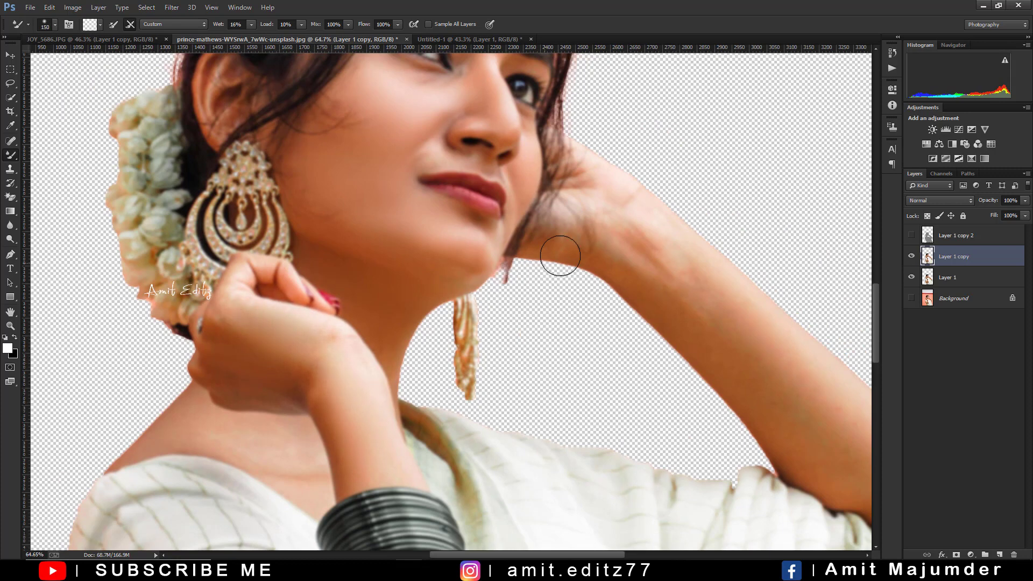
drag(558, 252, 329, 261)
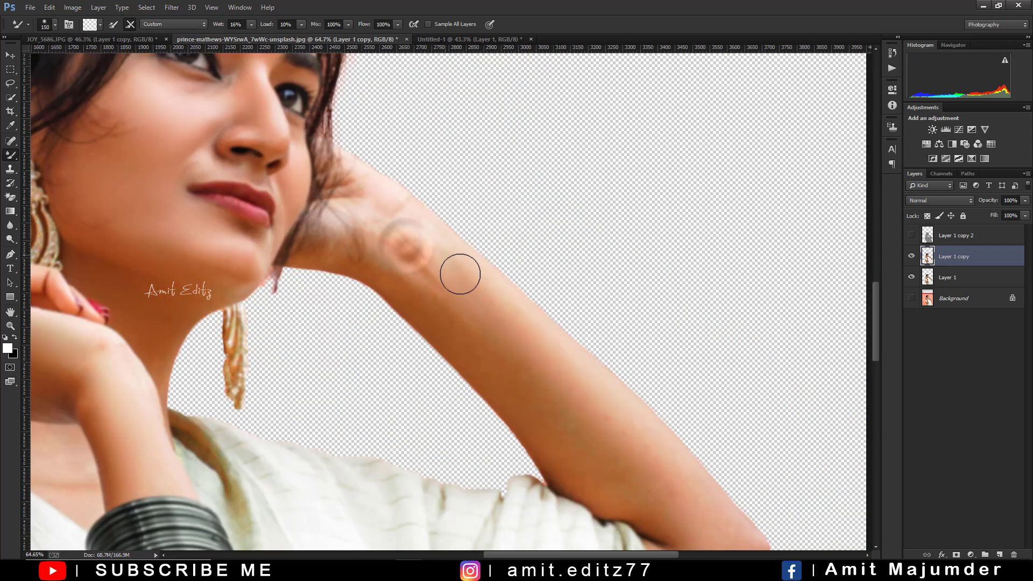
drag(459, 272, 402, 244)
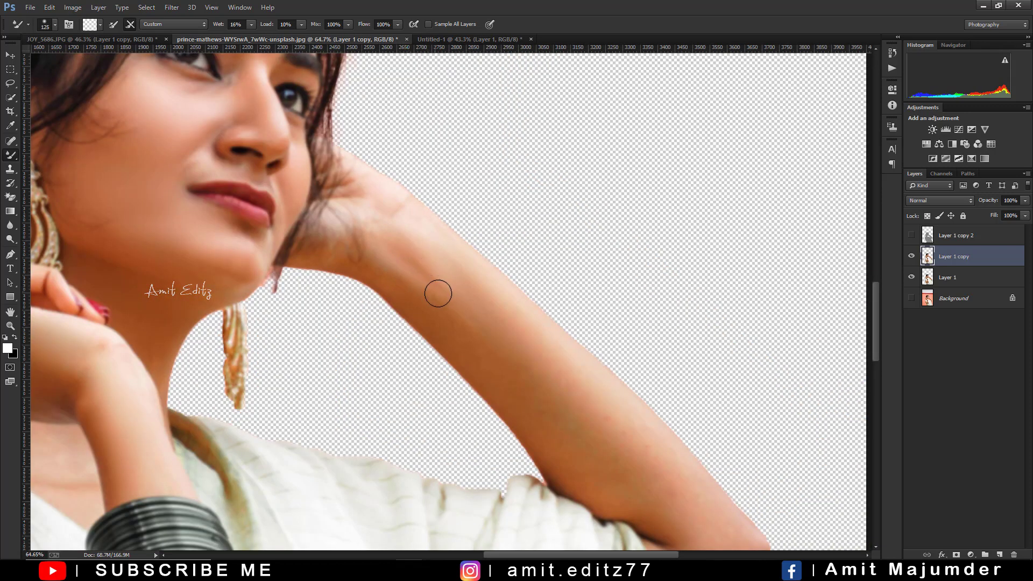
drag(431, 297, 475, 313)
- Blend away the forearm mole, the elbow's dark and orange spots, and the inner elbow crease
scroll(491, 316, down, 2)
scroll(536, 350, down, 2)
scroll(536, 350, down, 1)
key(bracketleft)
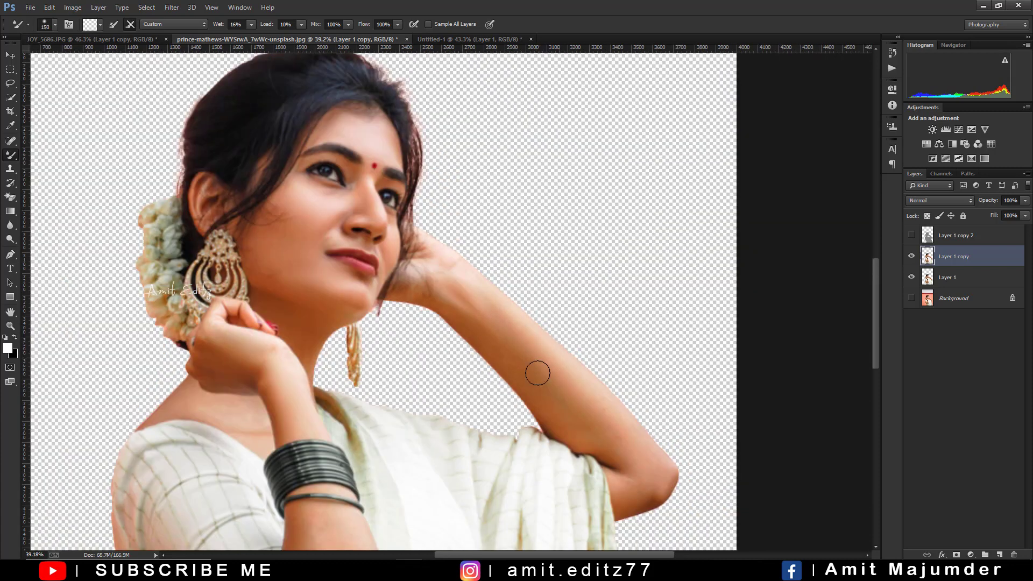
key(bracketright)
drag(514, 345, 535, 363)
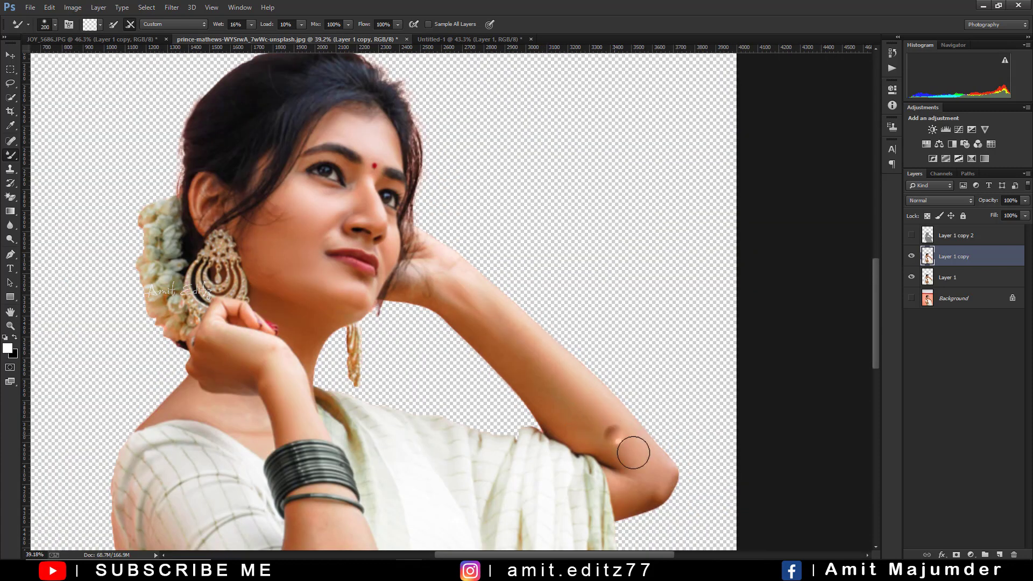
drag(633, 452, 582, 402)
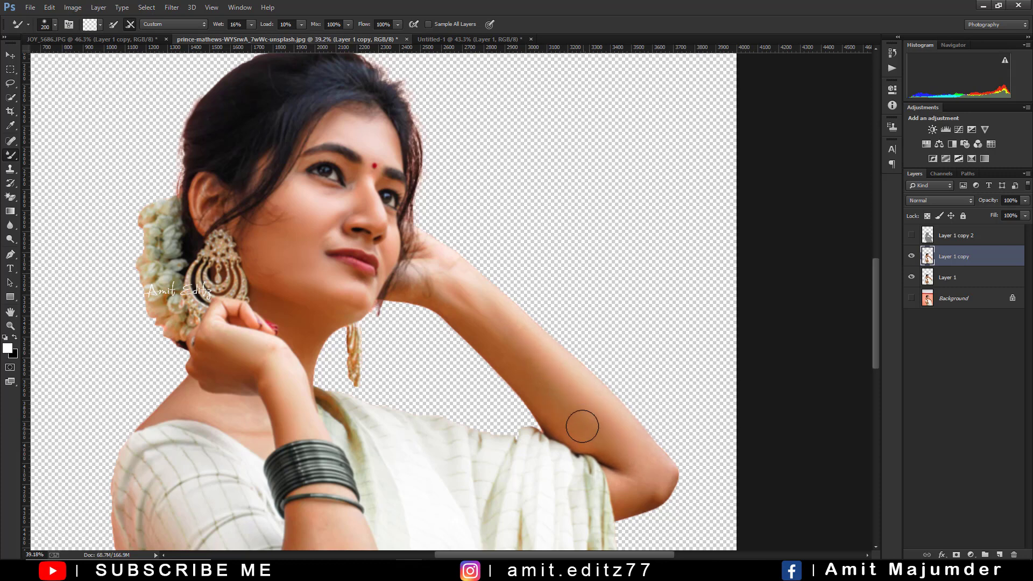
drag(608, 457, 578, 427)
mouse_move(628, 478)
mouse_down()
mouse_move(633, 454)
mouse_move(656, 475)
mouse_move(634, 485)
mouse_move(648, 491)
mouse_move(674, 477)
mouse_up()
- Set the brush size to 209 and smooth the skin around the elbow
alt+scroll(640, 478, up, 1)
key(bracketleft)
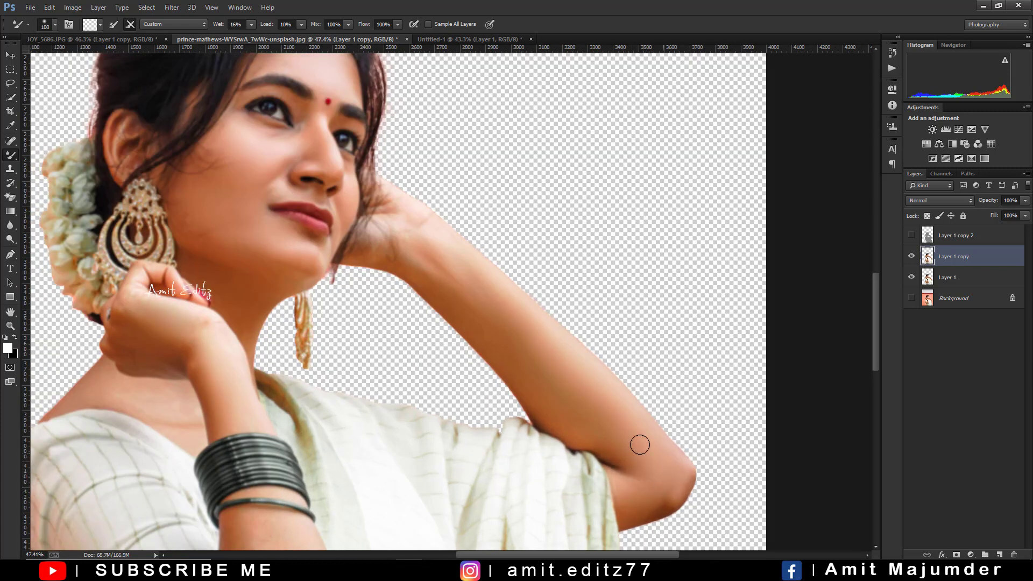
alt+scroll(639, 445, down, 5)
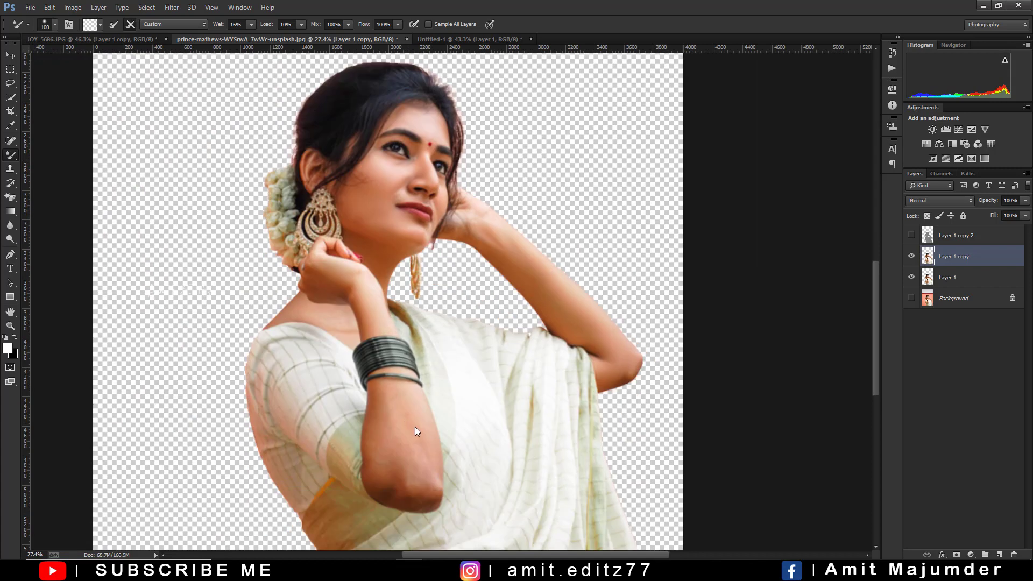
drag(415, 431, 408, 403)
mouse_move(385, 476)
mouse_down()
mouse_move(403, 445)
mouse_move(422, 466)
mouse_move(413, 487)
mouse_move(398, 446)
mouse_move(409, 503)
mouse_up()
- Smooth her neck and blend away the grey streak at its edge
alt+scroll(328, 334, up, 2)
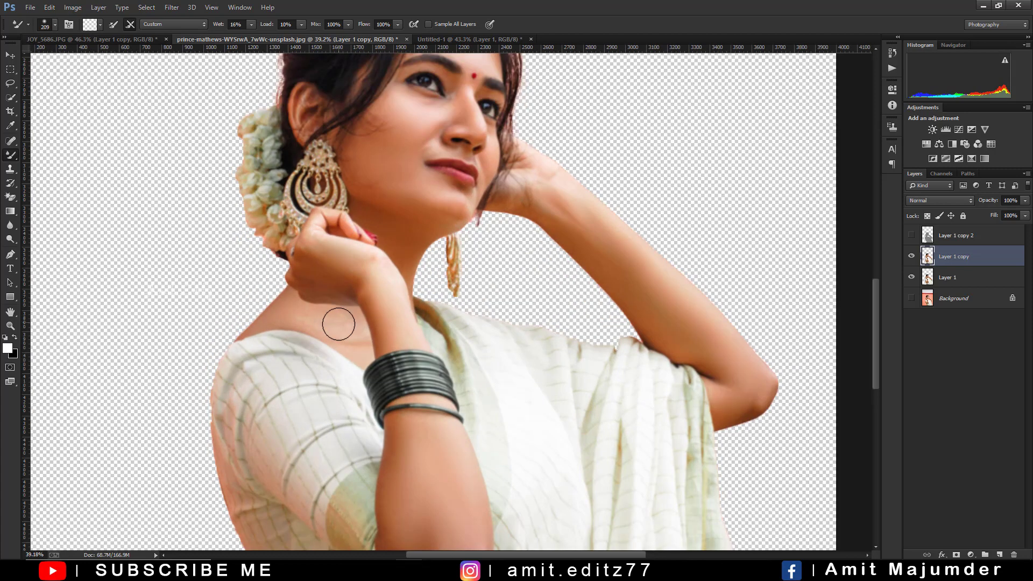
drag(327, 318, 350, 339)
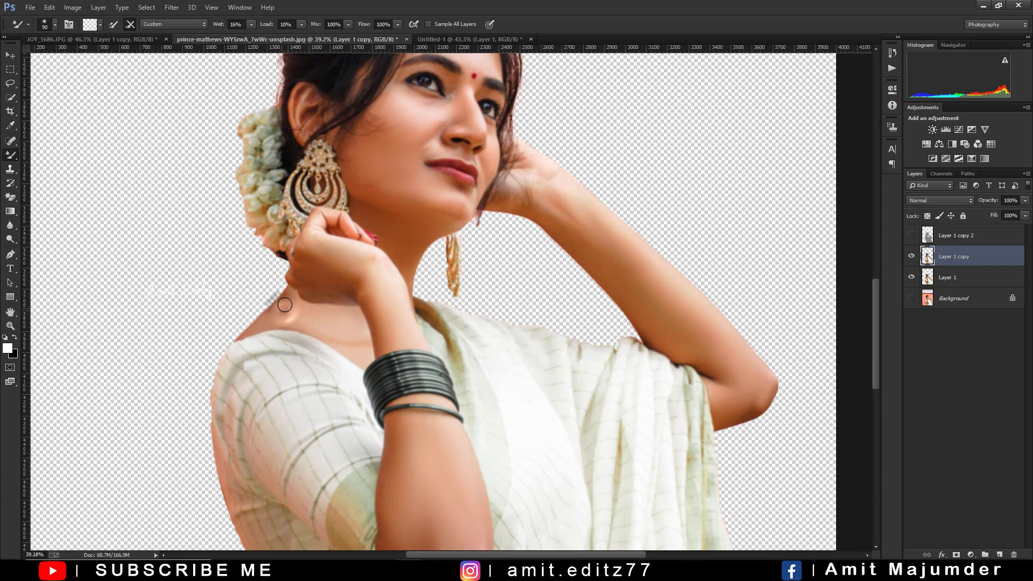
drag(285, 305, 289, 314)
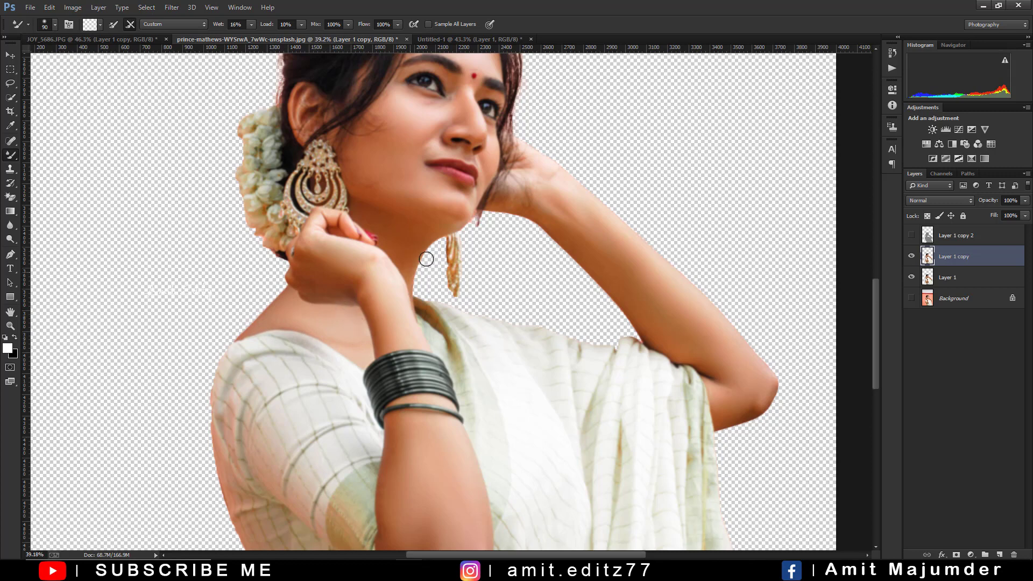
alt+scroll(426, 259, down, 2)
alt+scroll(426, 259, down, 1)
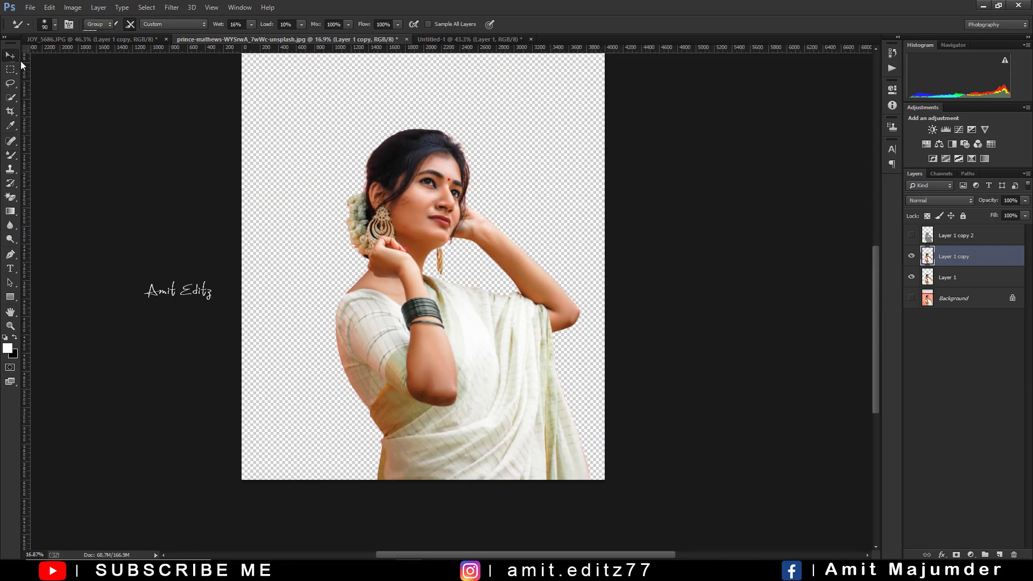
- Show Layer 1 copy 2 and stamp the woman's visible layers into one merged layer
click(11, 55)
click(912, 235)
alt+scroll(497, 197, up, 3)
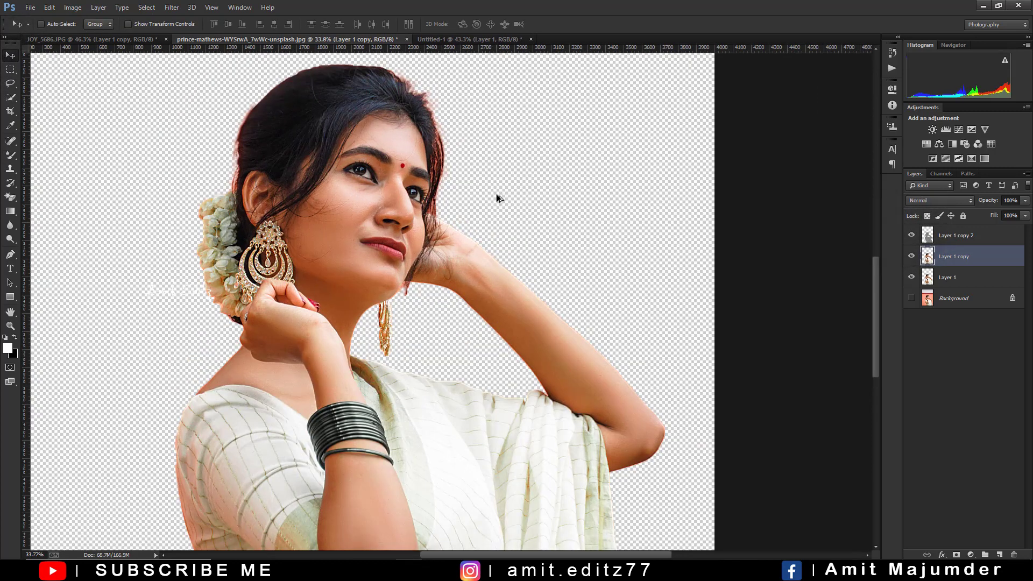
click(993, 236)
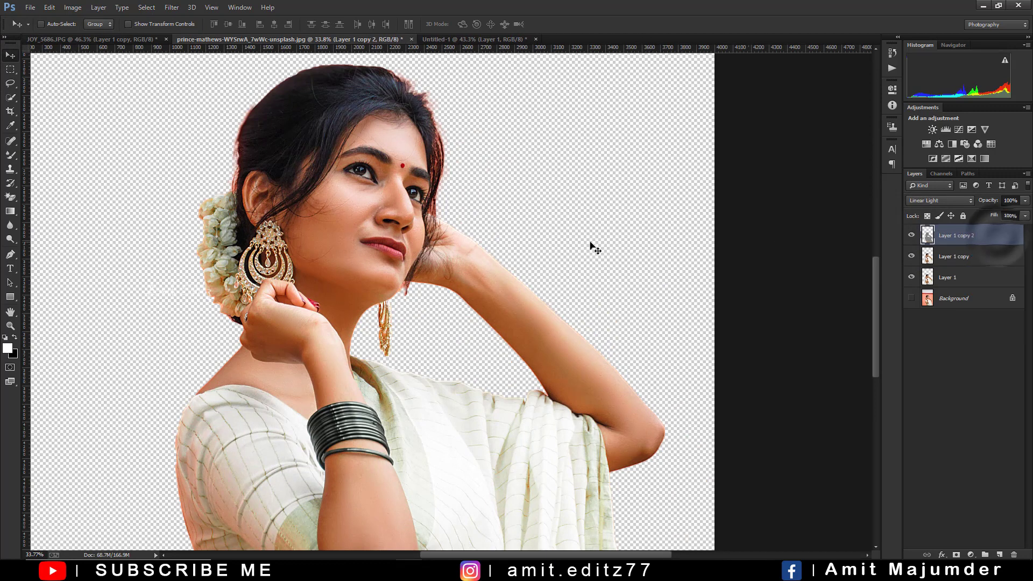
alt+scroll(445, 243, down, 2)
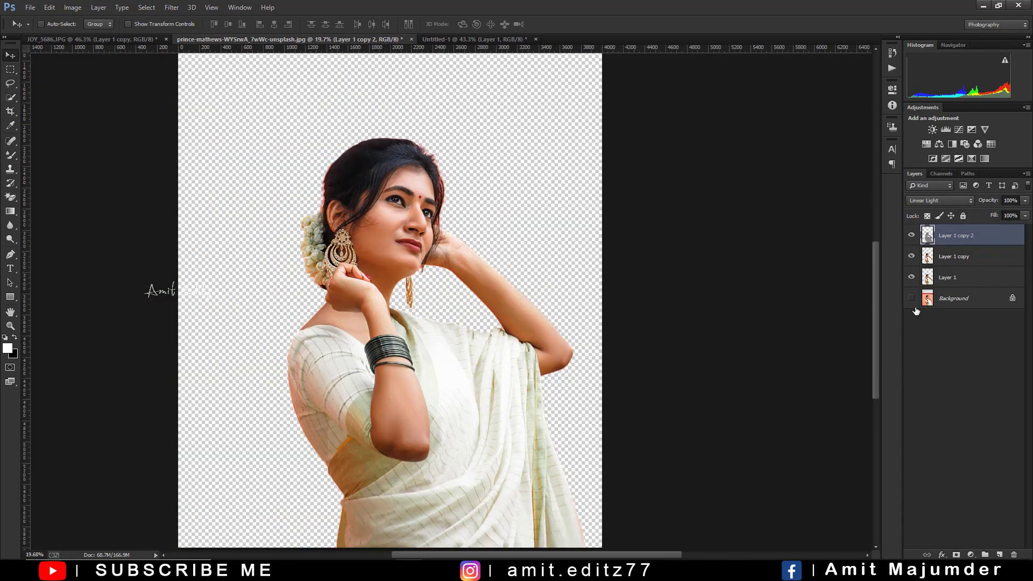
key(ctrl+shift+alt+e)
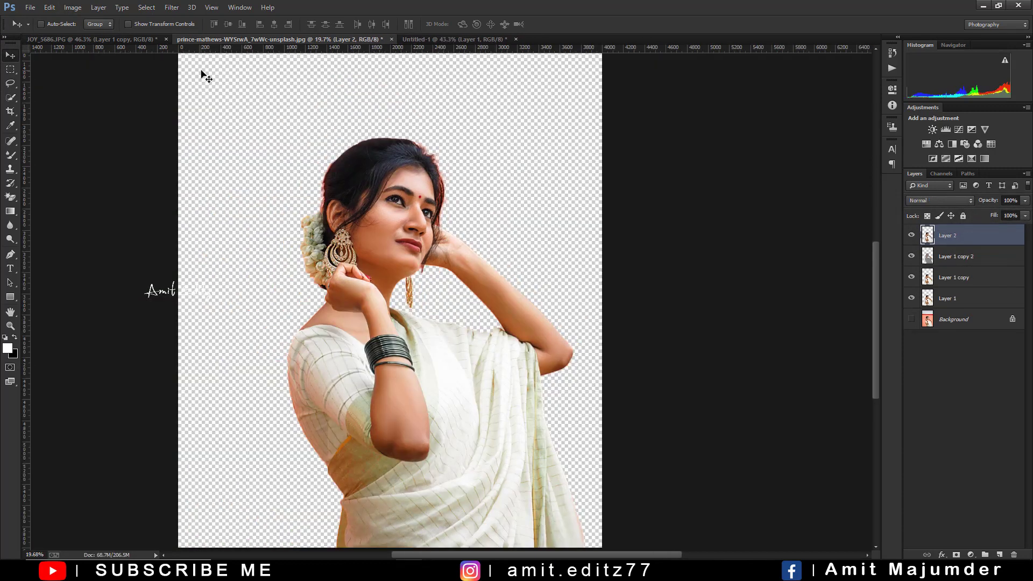
- Take the man's merged Layer 2 from JOY_5686.JPG into the Untitled-1 poster
click(135, 39)
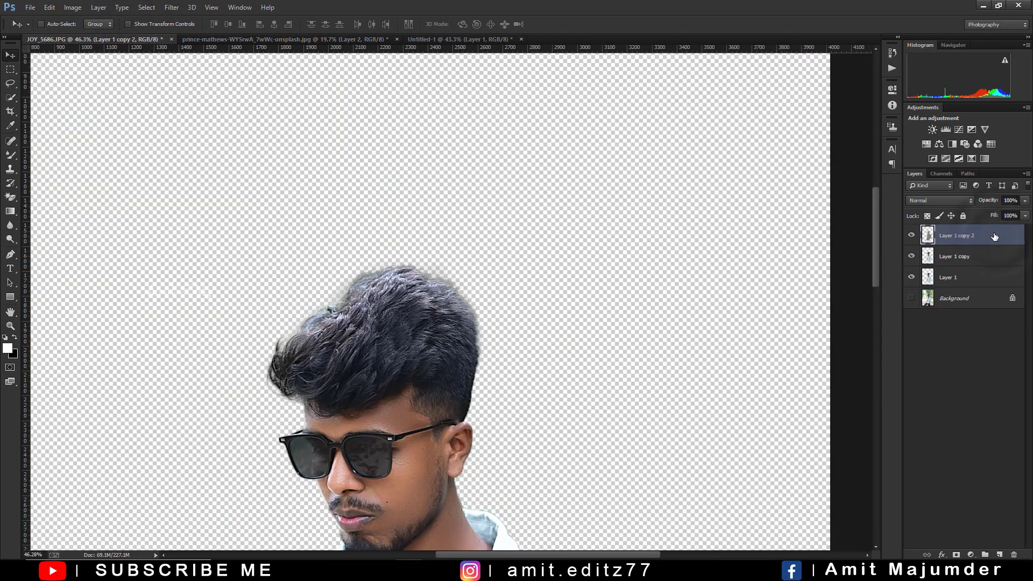
drag(996, 237, 995, 233)
scroll(182, 145, down, 5)
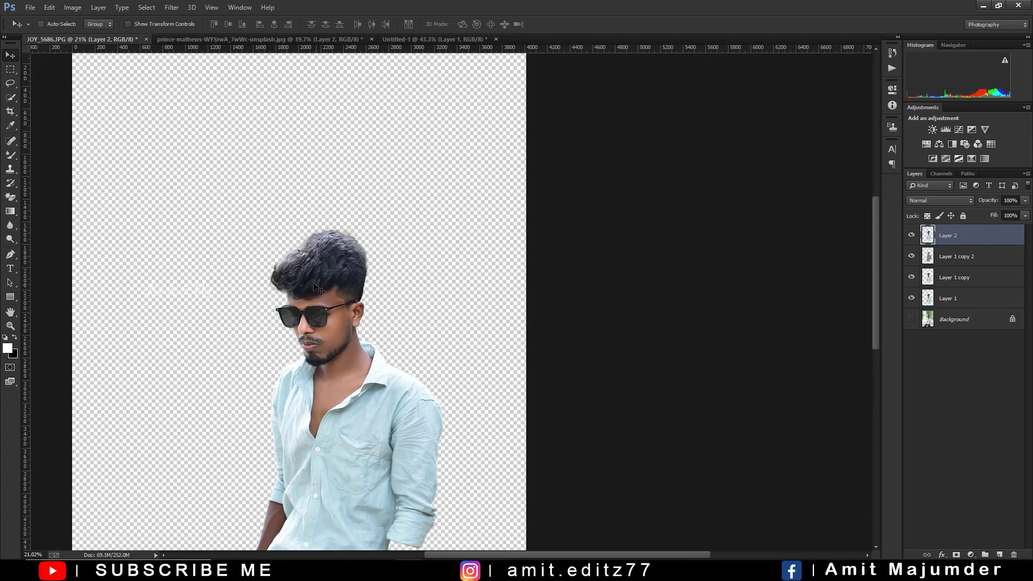
mouse_move(318, 289)
mouse_down()
mouse_move(410, 39)
mouse_move(373, 330)
mouse_move(349, 208)
mouse_move(339, 214)
mouse_up()
- Scale the man's Layer 2 down to about 61% and place him at the poster's left
key(ctrl+t)
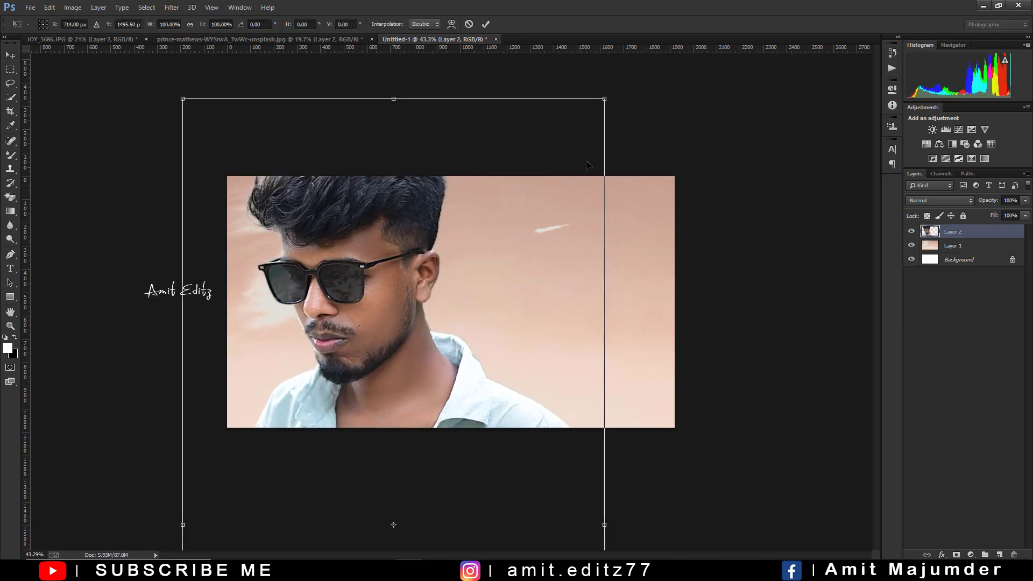
drag(596, 113, 556, 187)
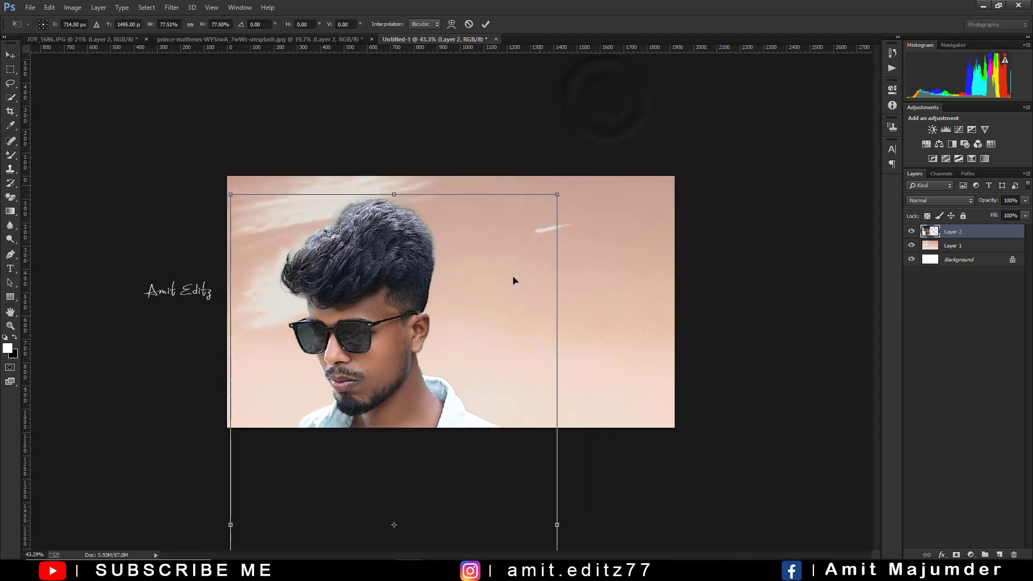
drag(434, 371, 400, 313)
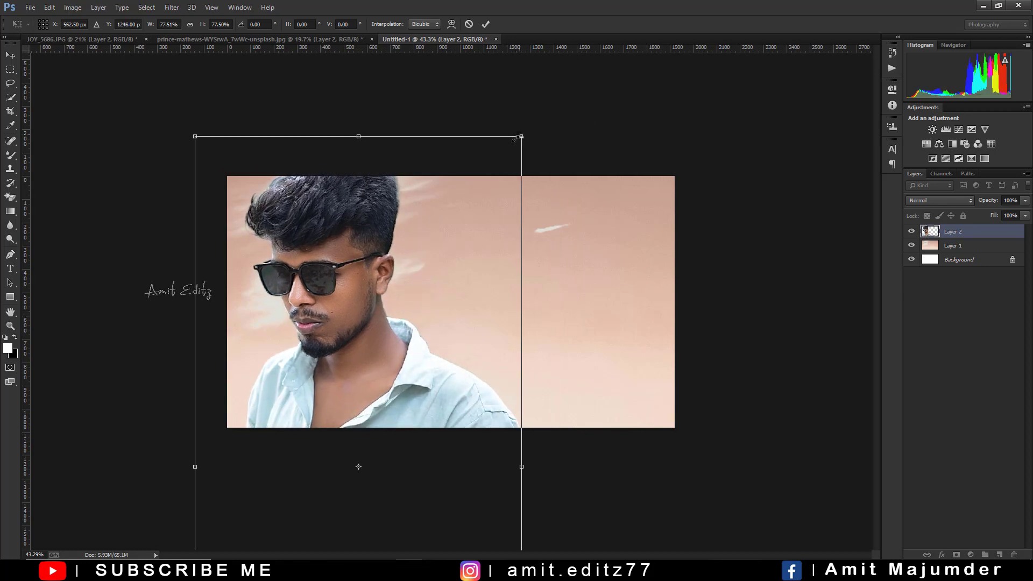
drag(519, 138, 487, 123)
drag(404, 272, 407, 276)
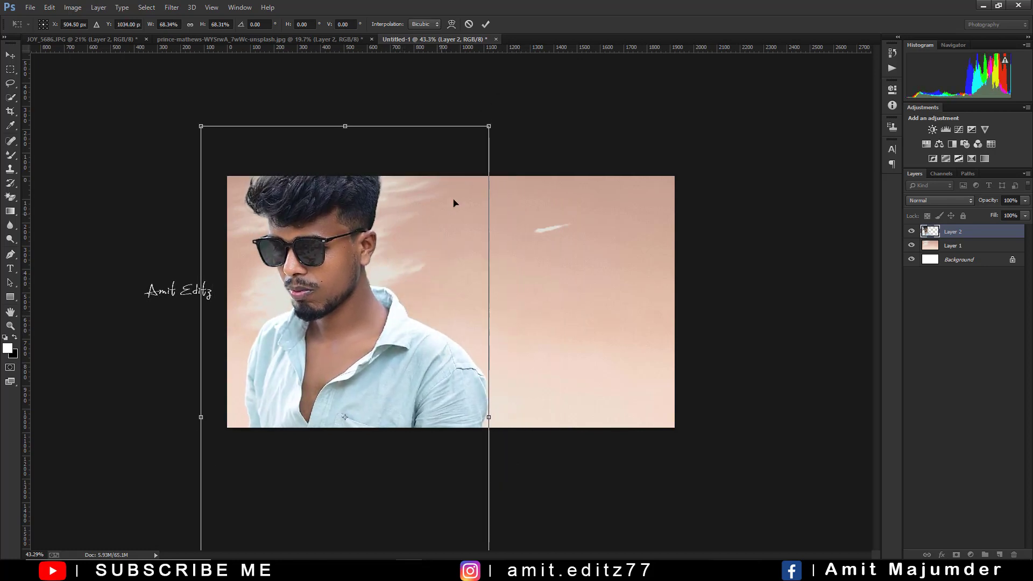
drag(491, 124, 474, 132)
drag(409, 269, 402, 290)
key(Return)
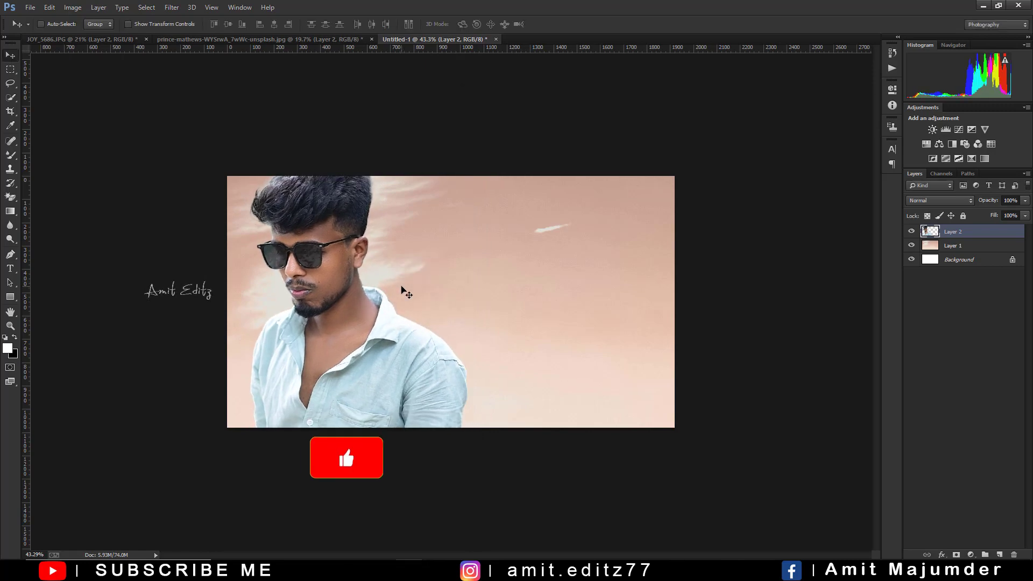
- Bring the woman's merged layer into the poster, below the man's layer
click(181, 39)
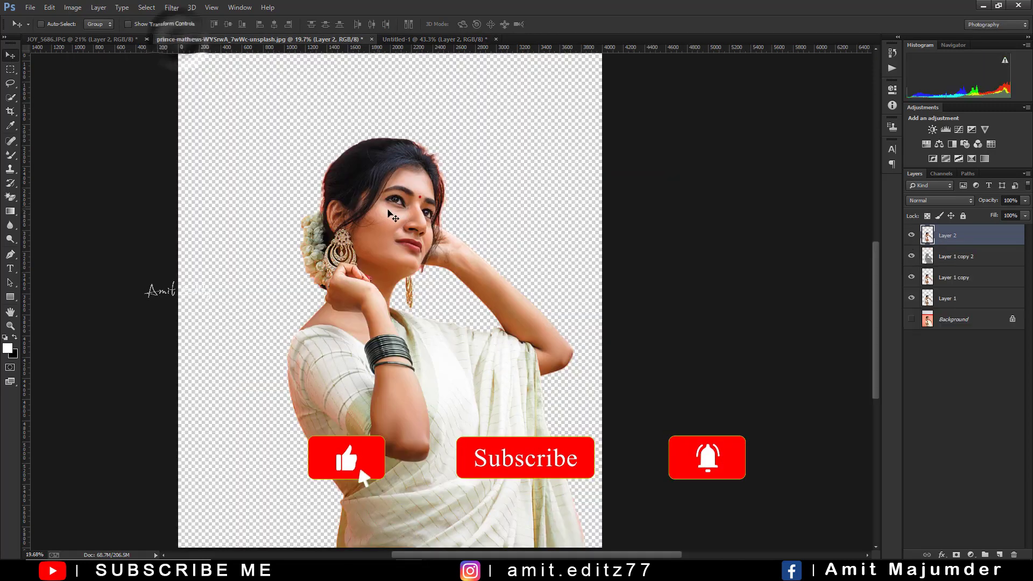
mouse_move(276, 115)
mouse_down()
mouse_move(445, 49)
mouse_move(477, 309)
mouse_up()
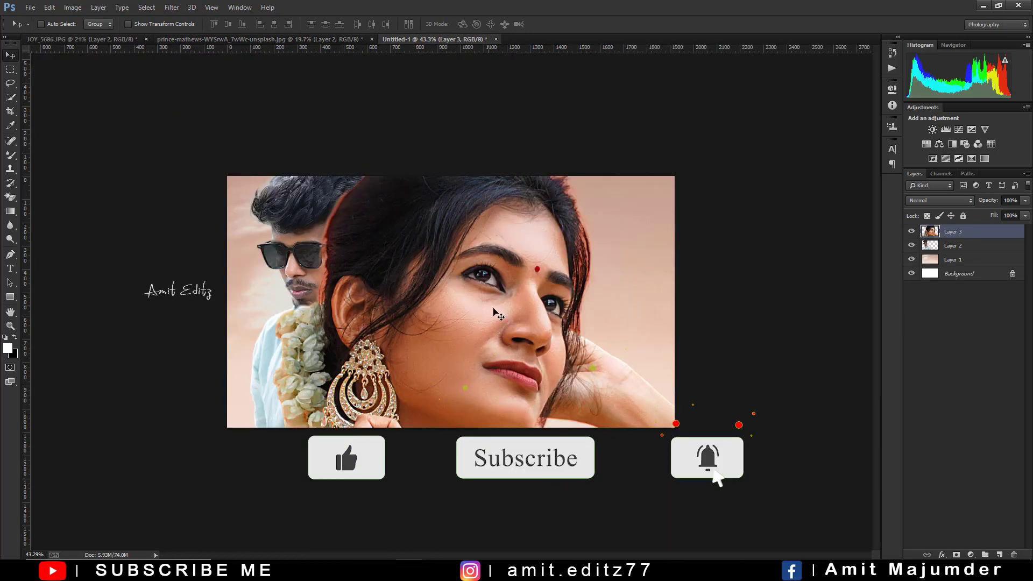
drag(955, 231, 968, 252)
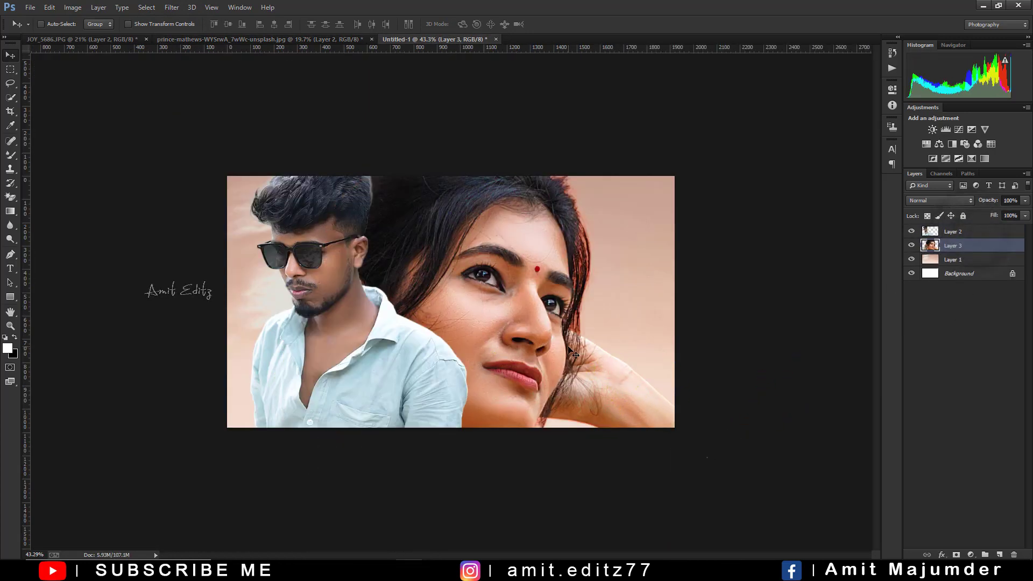
- Scale the woman to about 25% and place her beside the man
key(ctrl+t)
drag(244, 139, 434, 397)
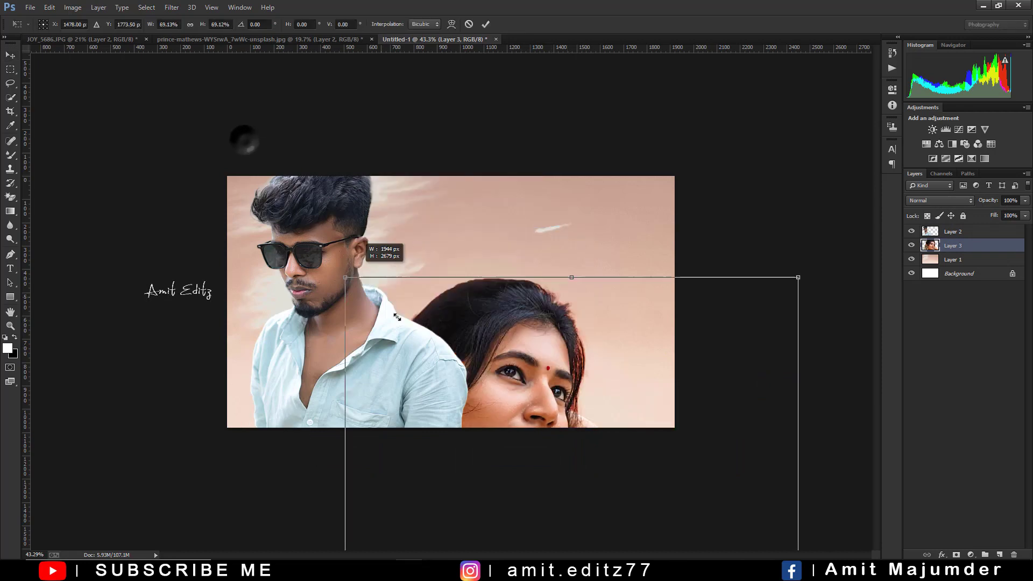
drag(512, 474, 408, 244)
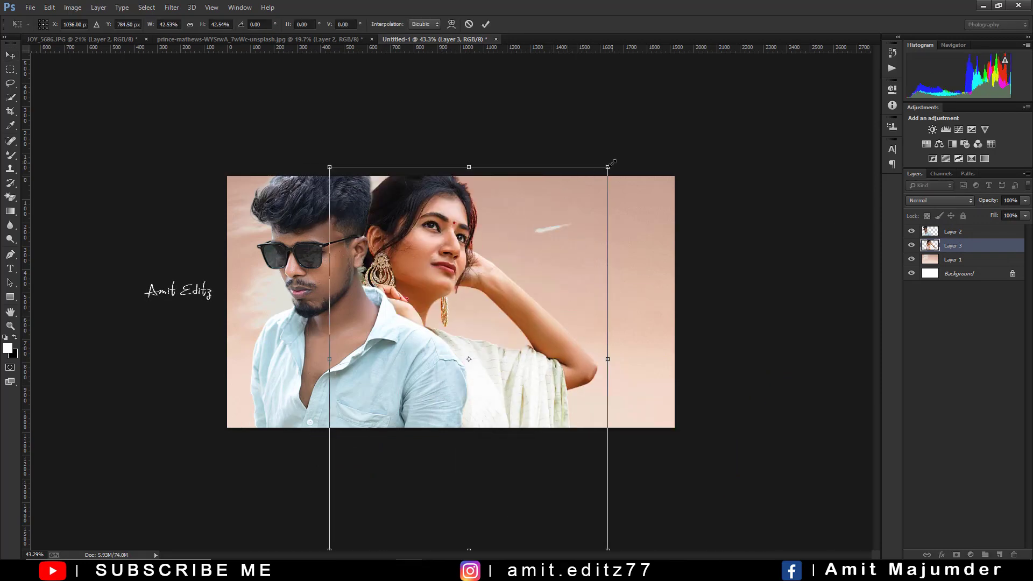
drag(584, 175, 588, 205)
key(ctrl+z)
drag(607, 165, 559, 233)
mouse_move(486, 322)
mouse_down()
mouse_move(485, 270)
mouse_move(486, 284)
mouse_up()
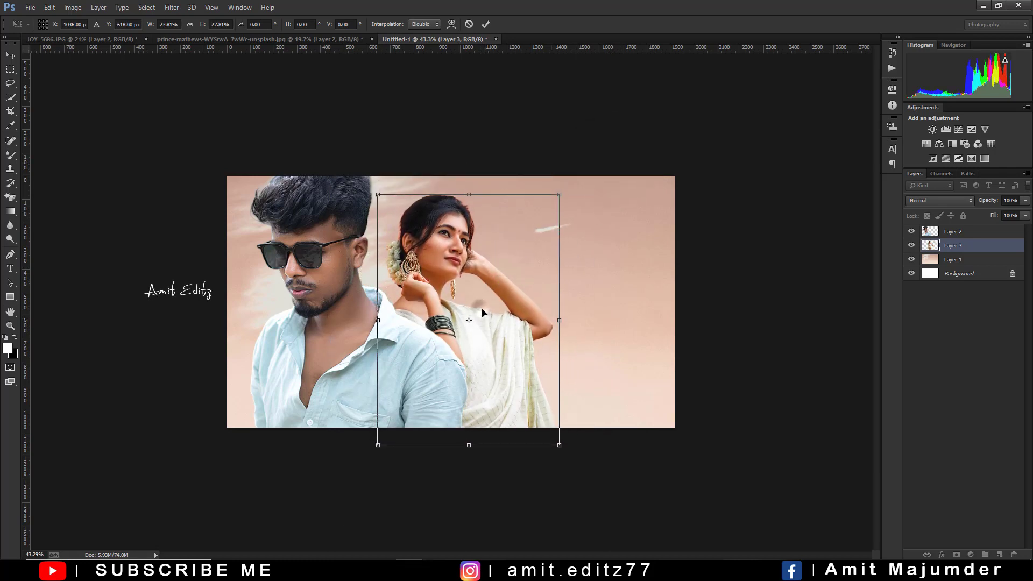
drag(559, 194, 550, 209)
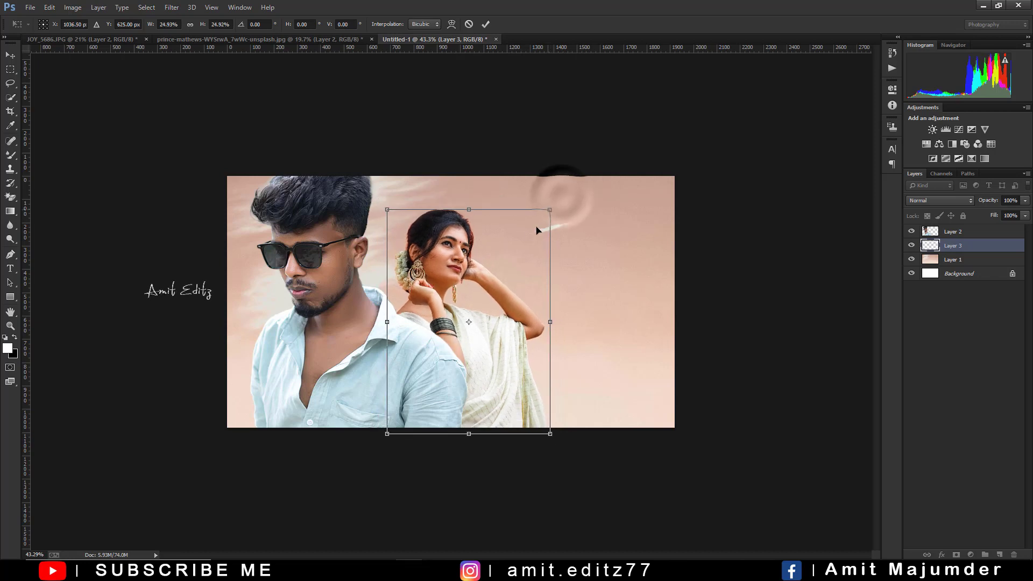
drag(505, 255, 504, 261)
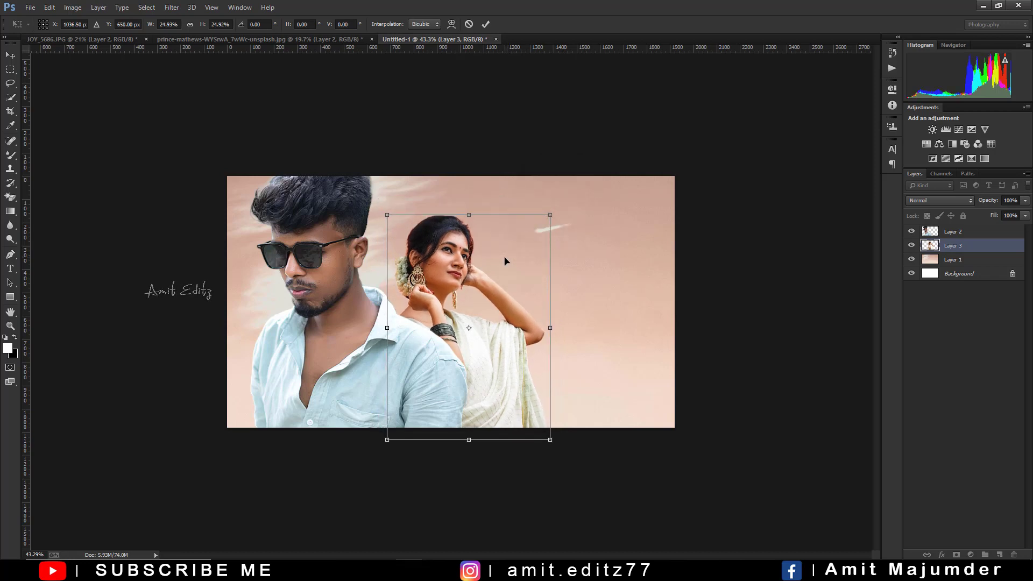
key(Return)
- Shift the man slightly left and reposition the peach sky behind the couple
key(ctrl+plus)
ctrl+click(433, 337)
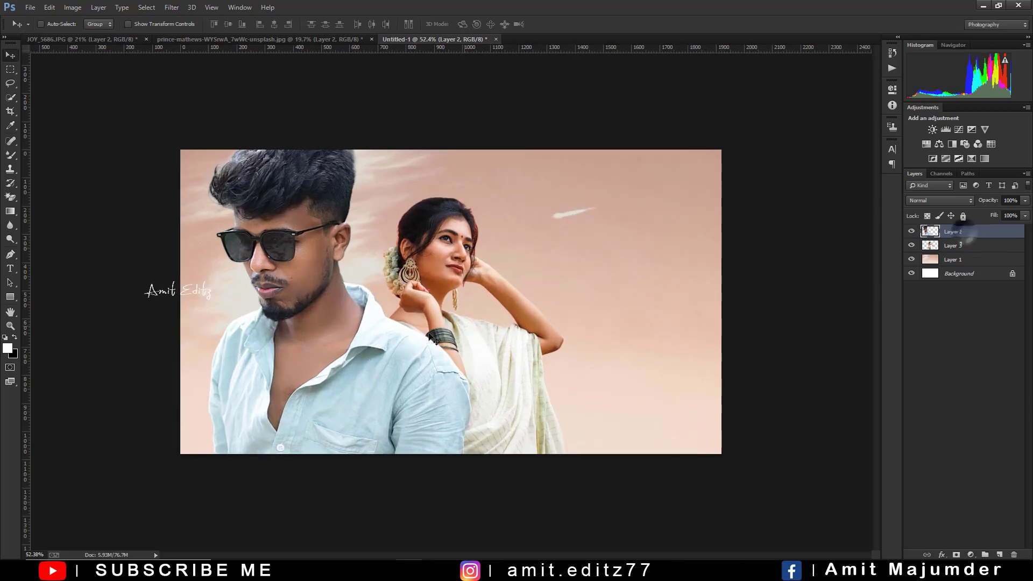
drag(418, 345, 404, 341)
click(953, 260)
mouse_move(462, 273)
mouse_down()
mouse_move(562, 307)
mouse_move(696, 385)
mouse_move(610, 311)
mouse_move(672, 257)
mouse_move(457, 215)
mouse_move(489, 305)
mouse_up()
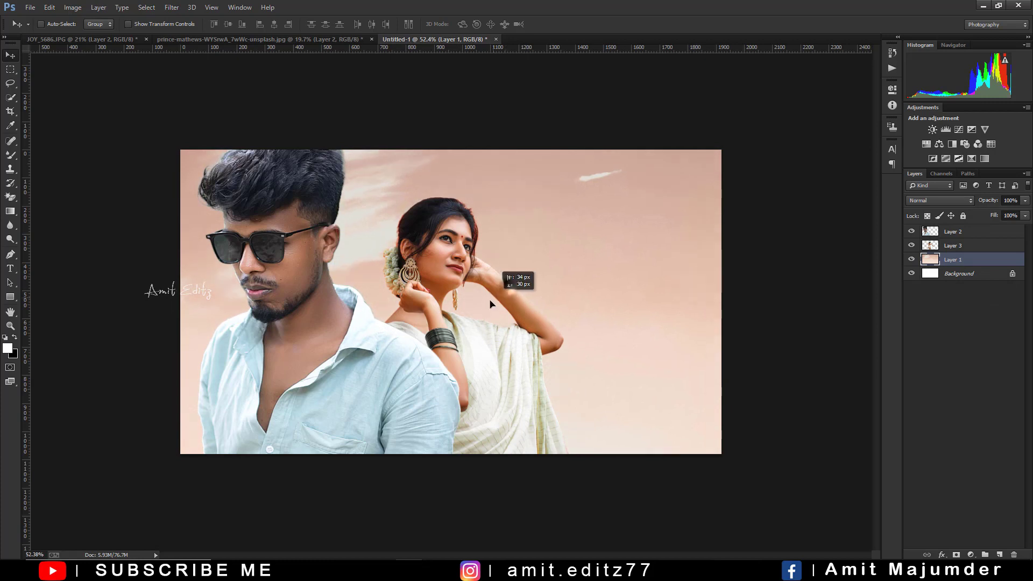
scroll(490, 304, down, 3)
scroll(490, 304, up, 2)
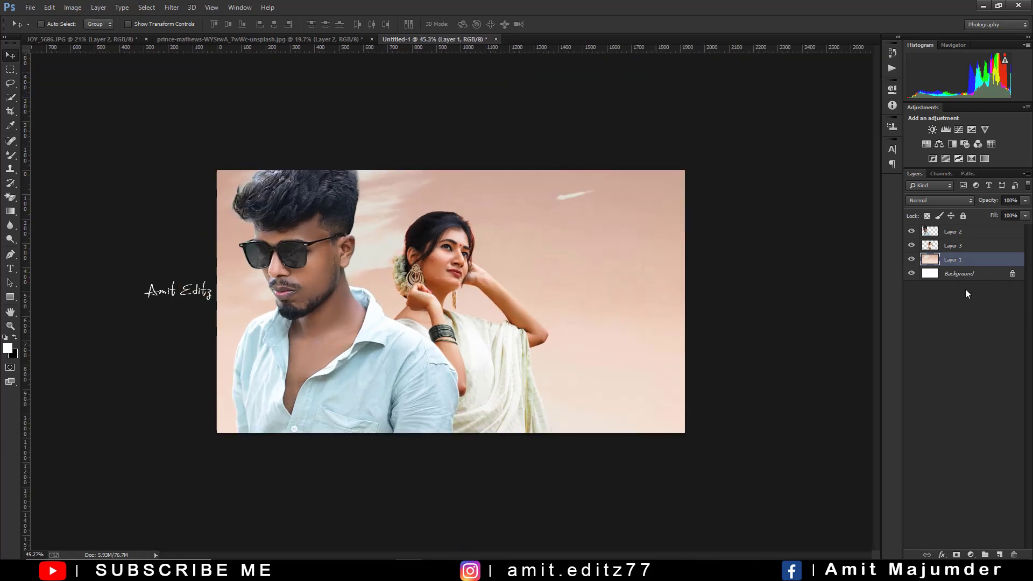
- Nudge the man and the woman slightly up and to the left
click(962, 236)
drag(362, 344, 358, 343)
click(953, 245)
mouse_move(549, 331)
mouse_down()
mouse_move(537, 321)
mouse_move(540, 302)
mouse_move(537, 324)
mouse_up()
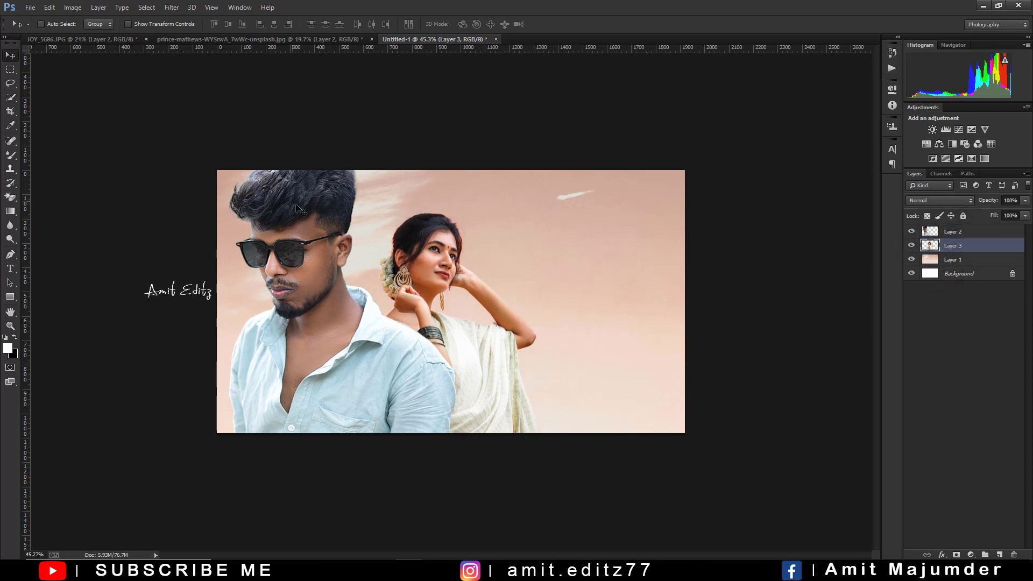
click(985, 236)
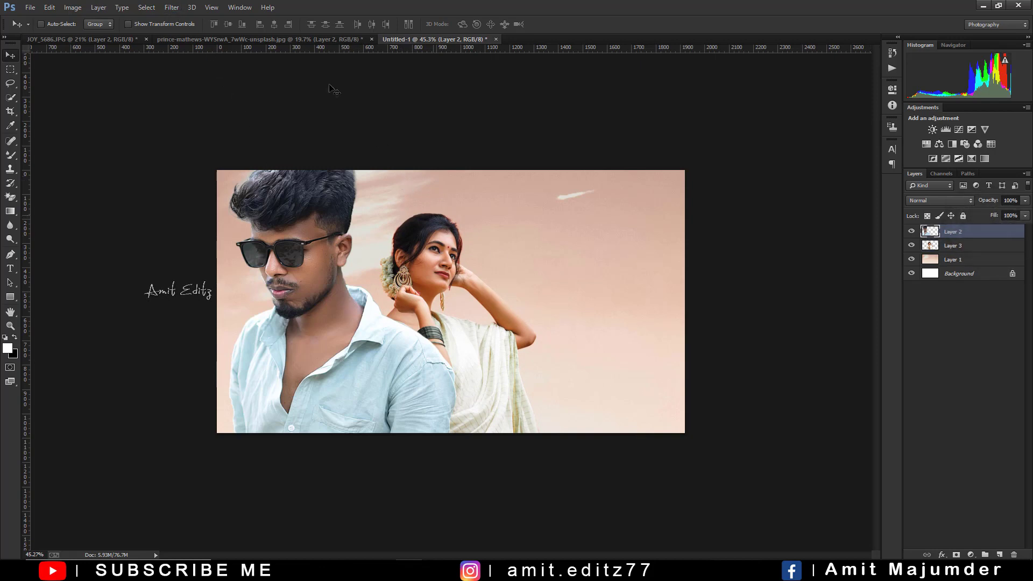
click(171, 7)
- Give the man Camera Raw Temperature +11, Blue Primary Hue -15 and Oranges luminance +39
click(204, 68)
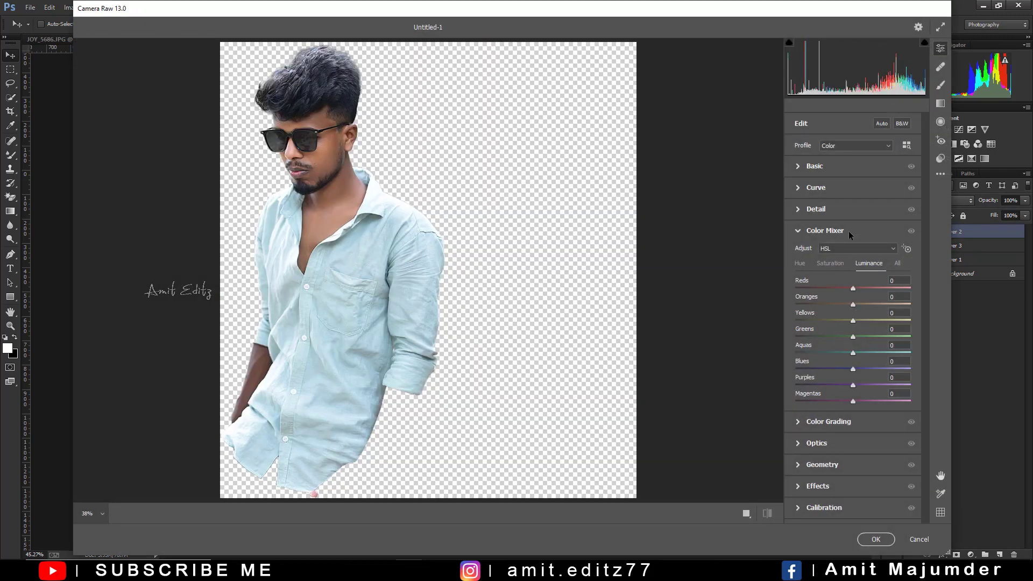
click(826, 164)
drag(853, 224, 859, 208)
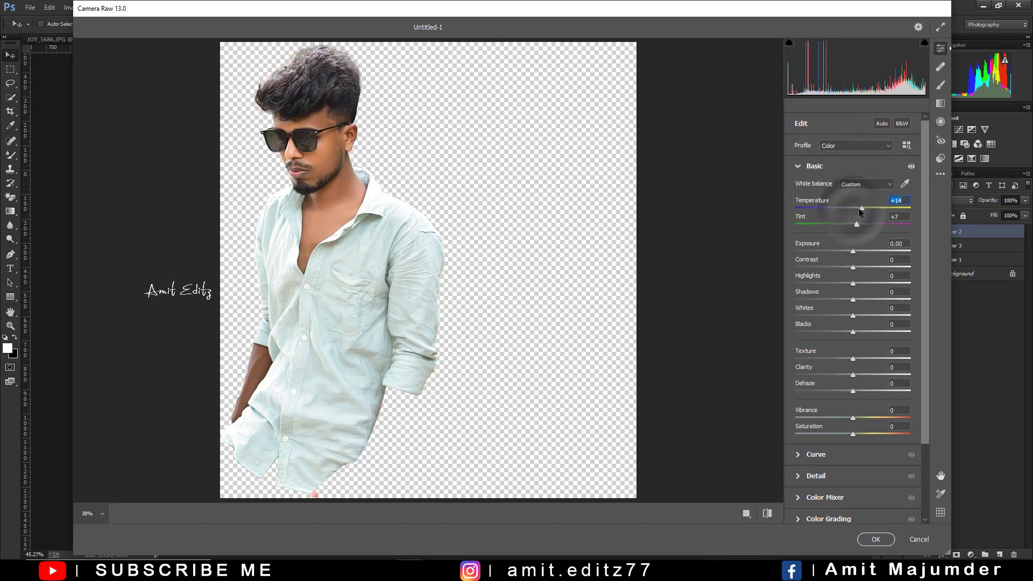
scroll(856, 508, down, 3)
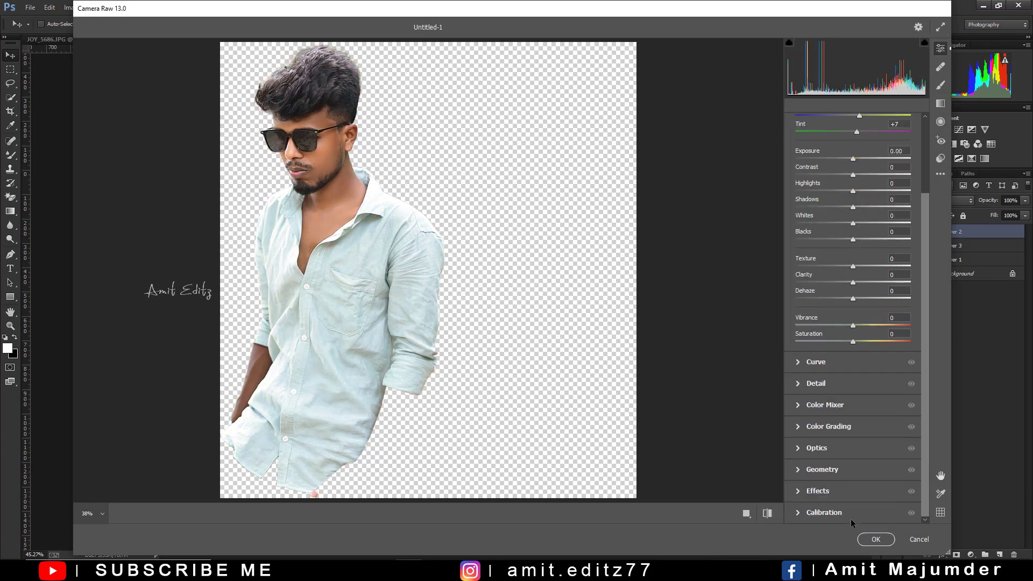
click(843, 512)
drag(853, 399, 857, 400)
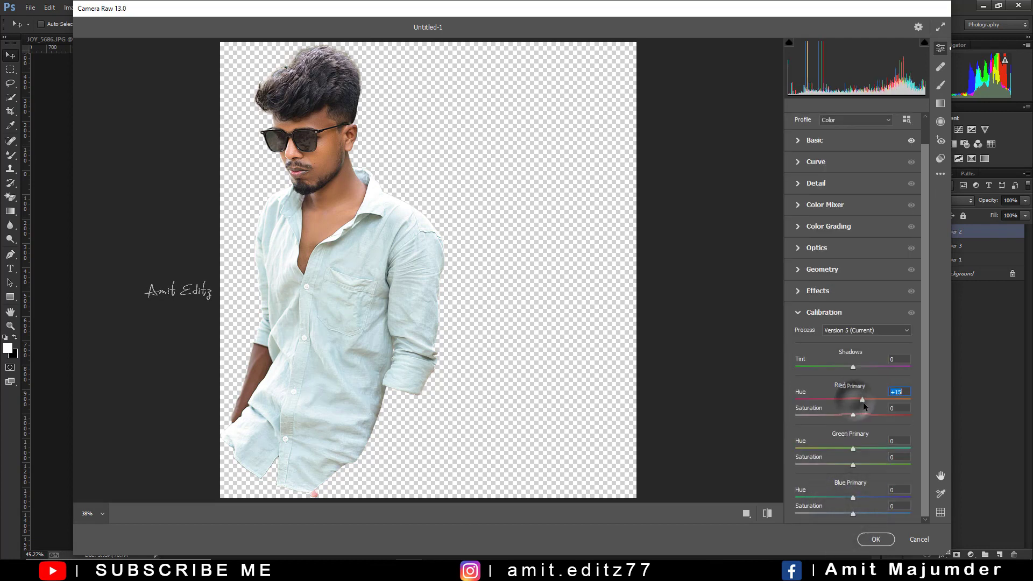
double_click(857, 400)
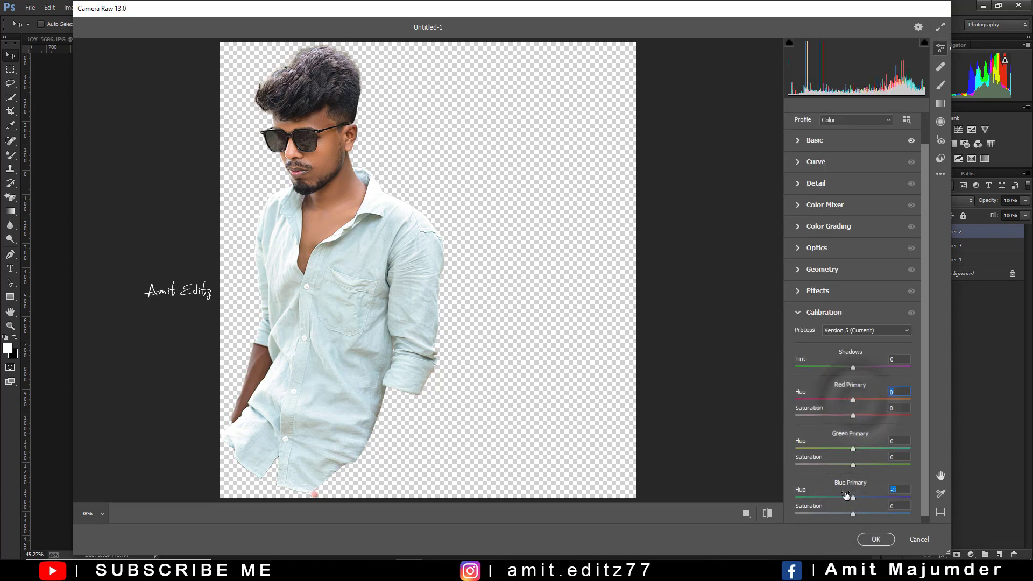
drag(852, 497, 843, 495)
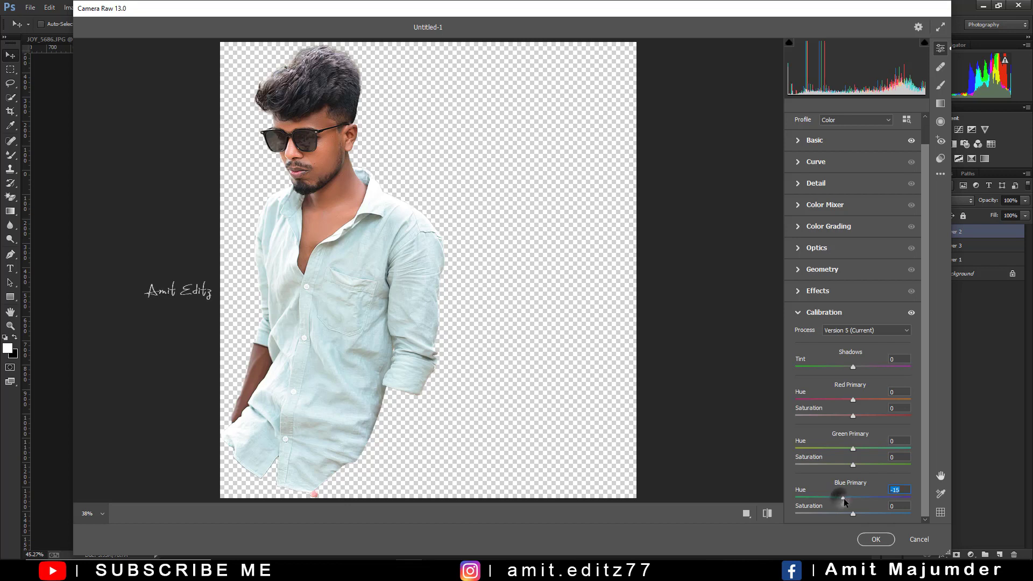
click(844, 205)
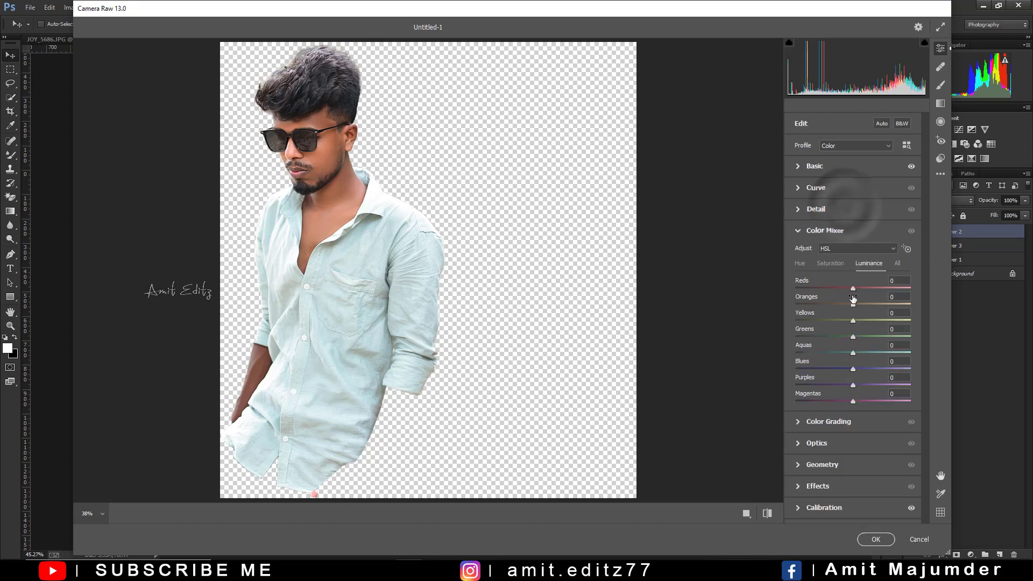
drag(853, 301, 876, 305)
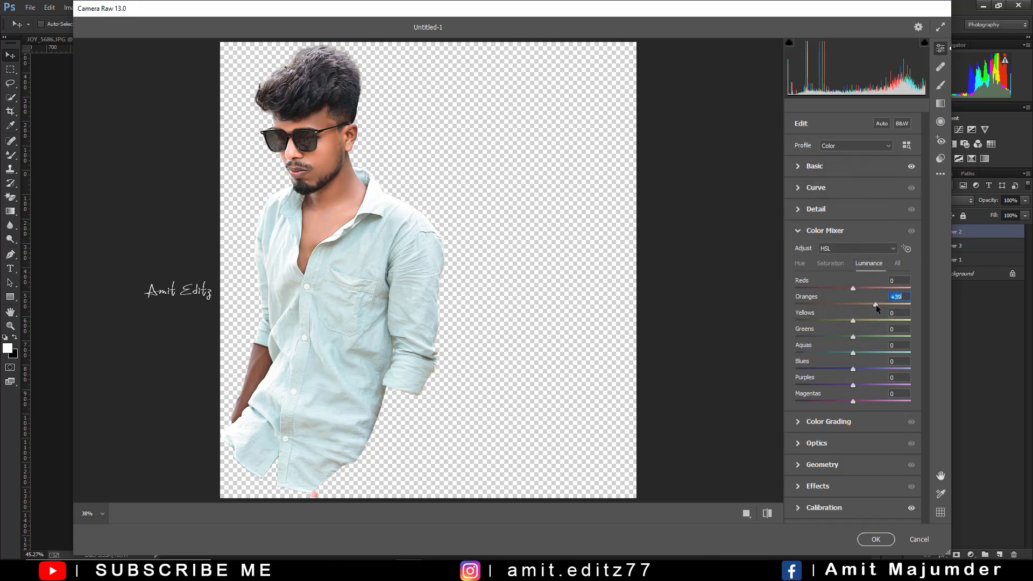
click(822, 166)
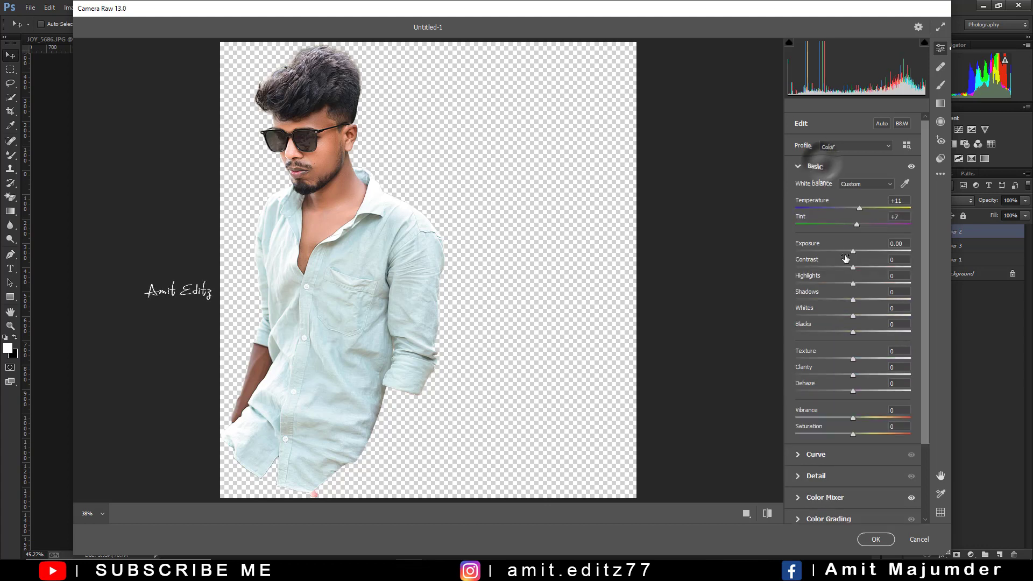
drag(859, 273, 859, 274)
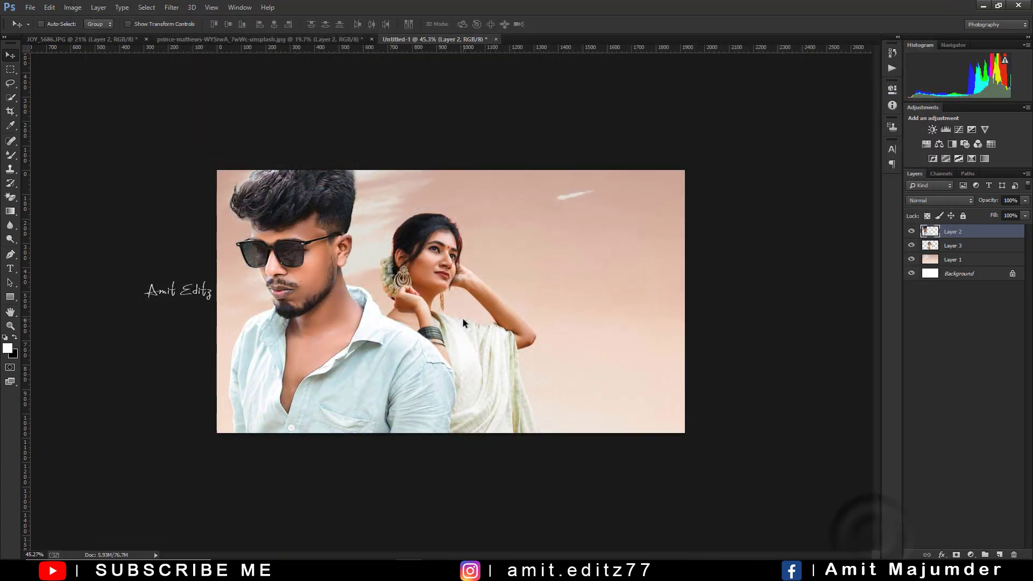
- Camera Raw the woman: Reds −66, Yellows −15, Greens −100 saturation, brighter oranges
key(ctrl+minus)
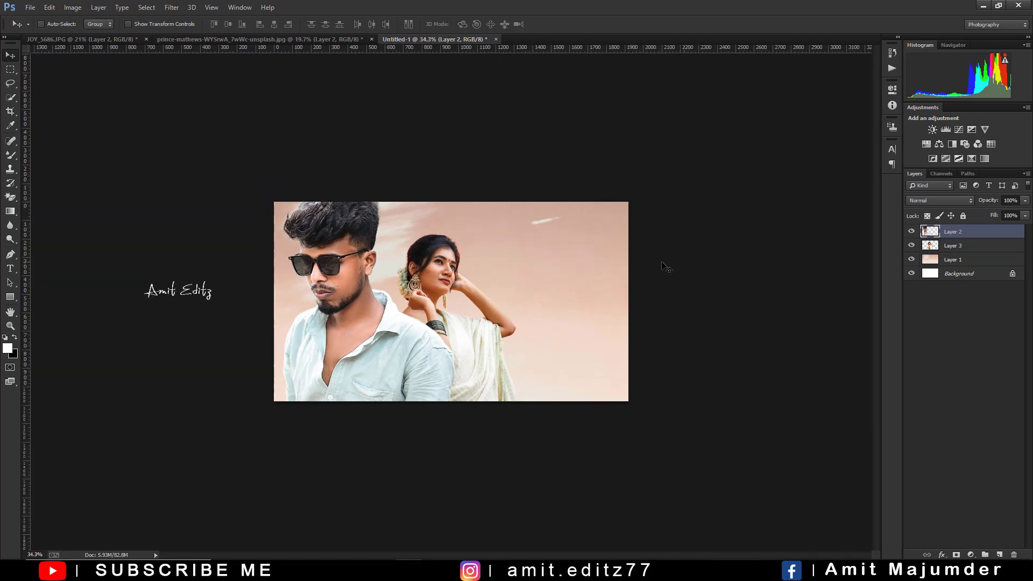
key(ctrl+plus)
click(953, 245)
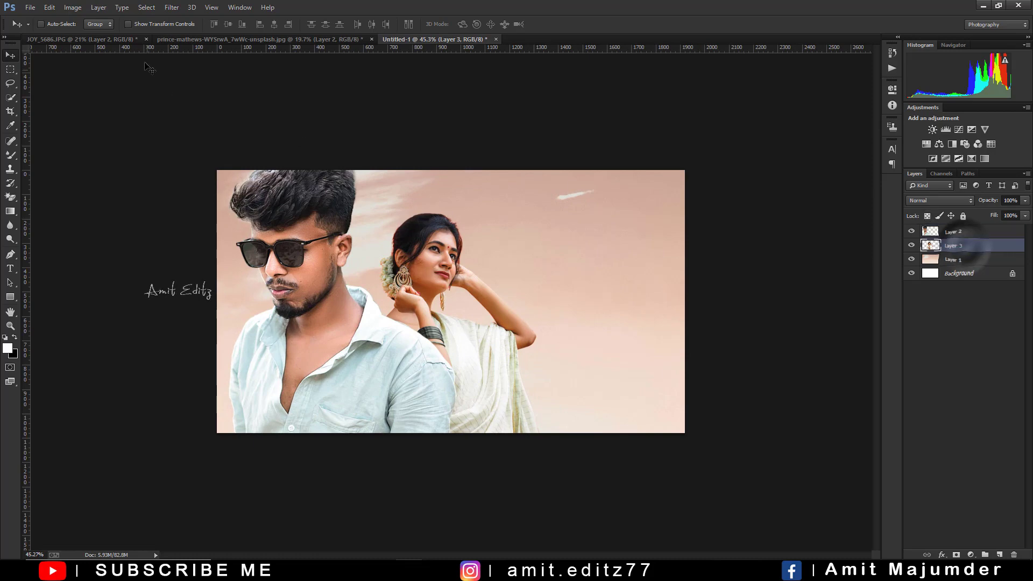
click(172, 7)
click(189, 69)
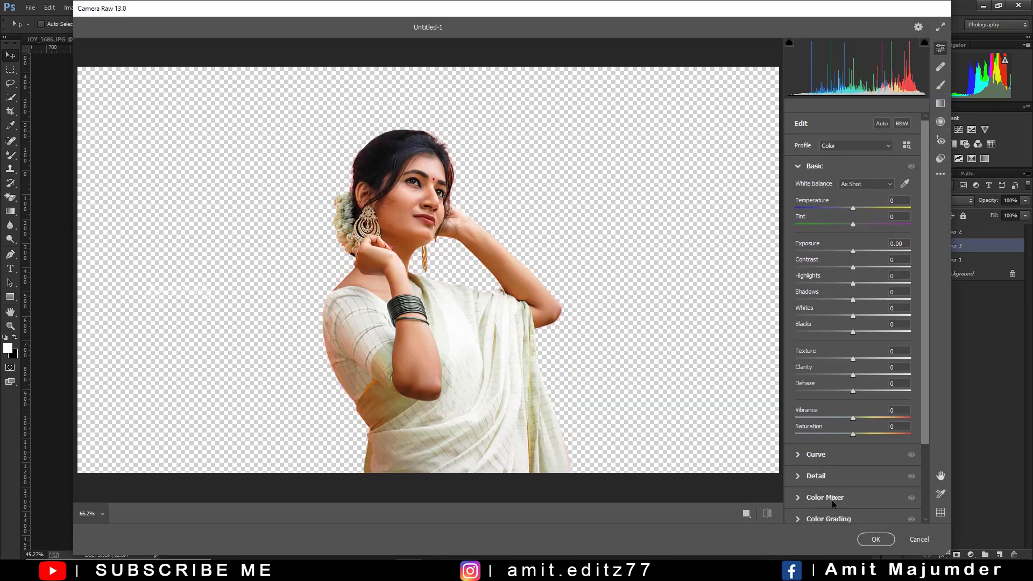
click(829, 497)
click(840, 264)
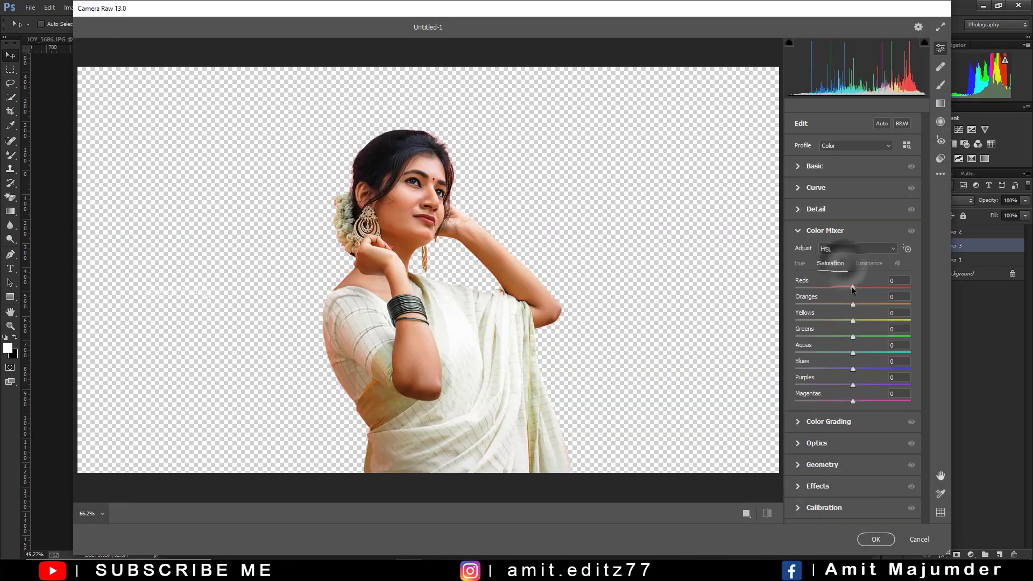
mouse_move(853, 288)
mouse_down()
mouse_move(815, 289)
mouse_move(860, 305)
mouse_up()
click(868, 263)
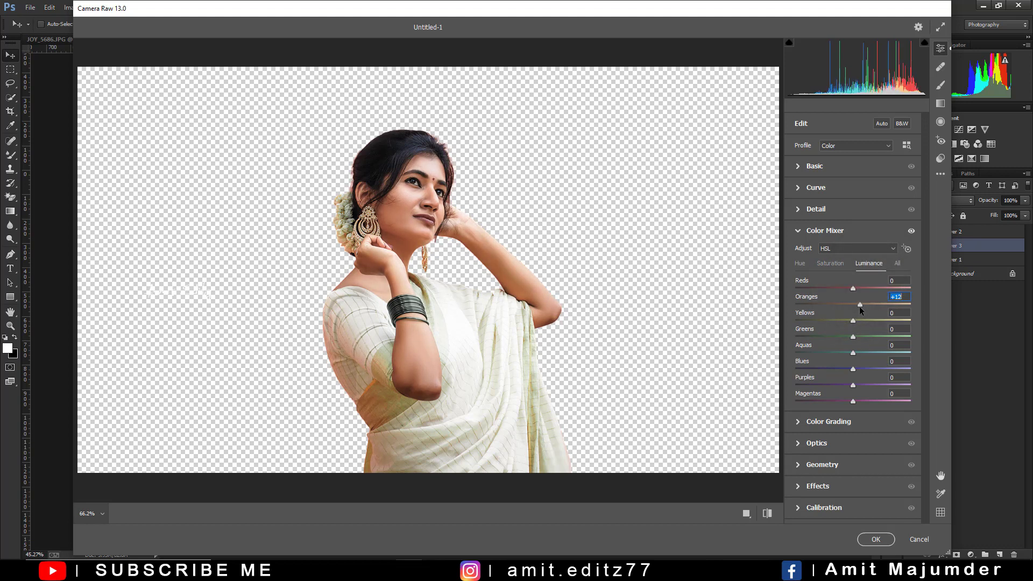
click(829, 263)
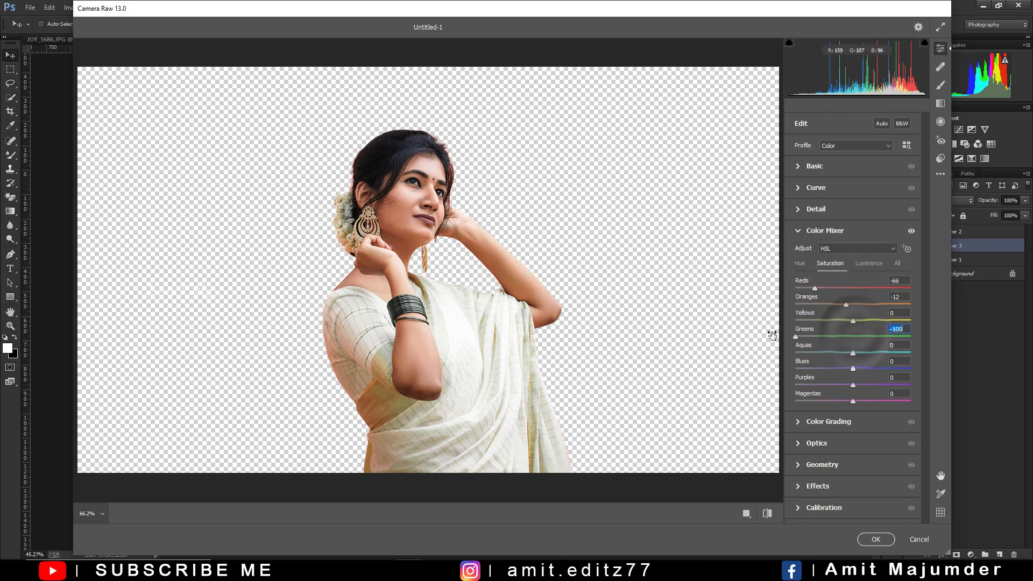
mouse_move(853, 320)
mouse_down()
mouse_move(810, 323)
mouse_move(843, 324)
mouse_up()
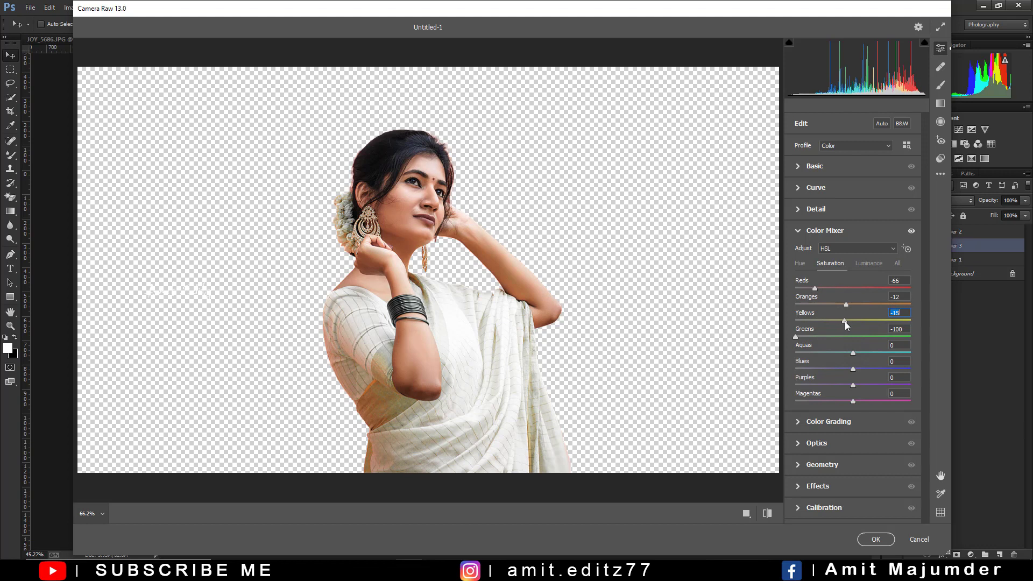
click(883, 540)
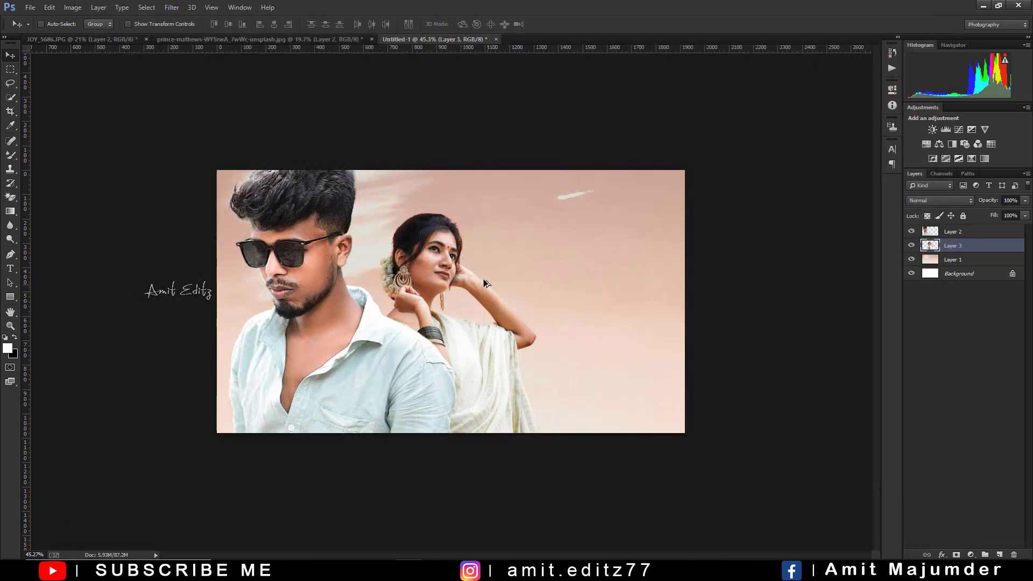
- Add an empty layer mask to Layer 3 and set up a black Brush
scroll(483, 279, down, 2)
scroll(540, 267, up, 1)
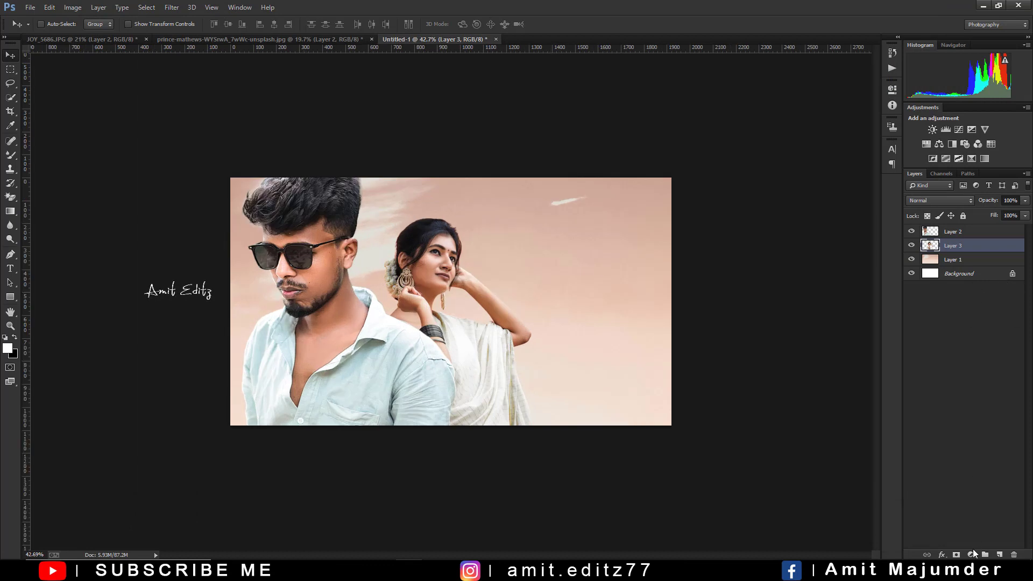
click(955, 555)
key(x)
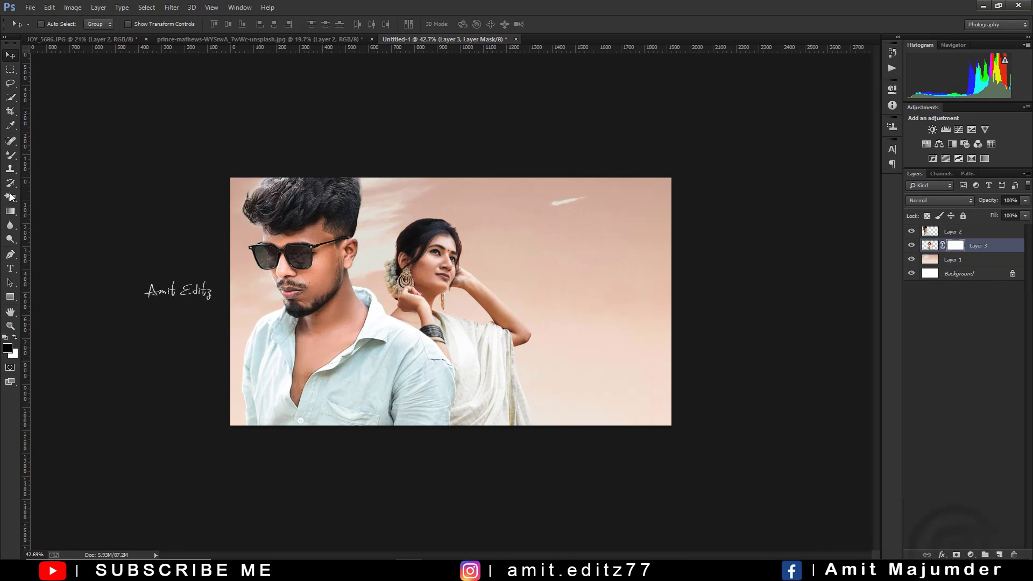
right_click(9, 156)
click(69, 152)
- Softly fade the bottom of the woman's saree with a 73% opacity black brush
scroll(451, 302, up, 1)
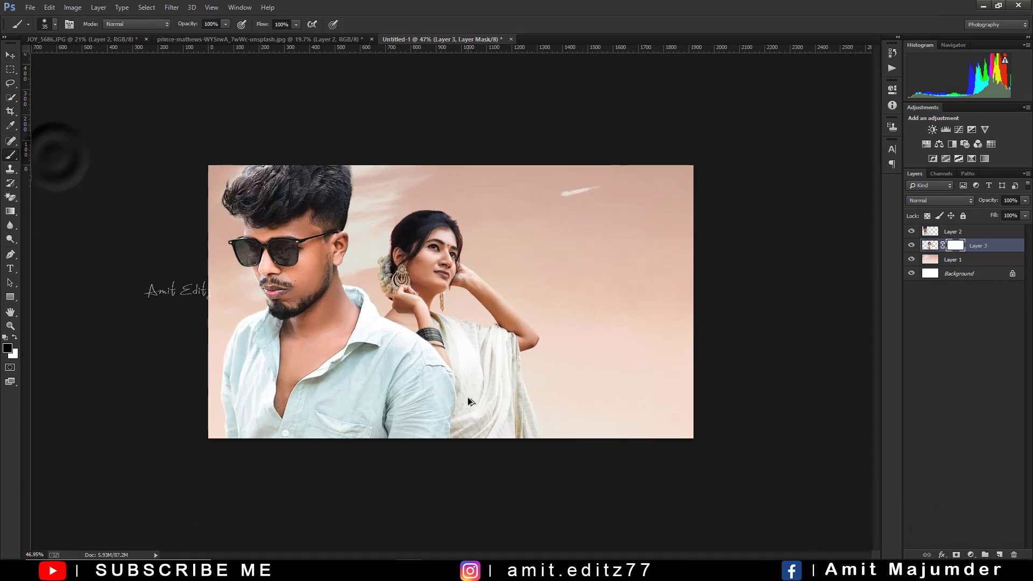
click(545, 429)
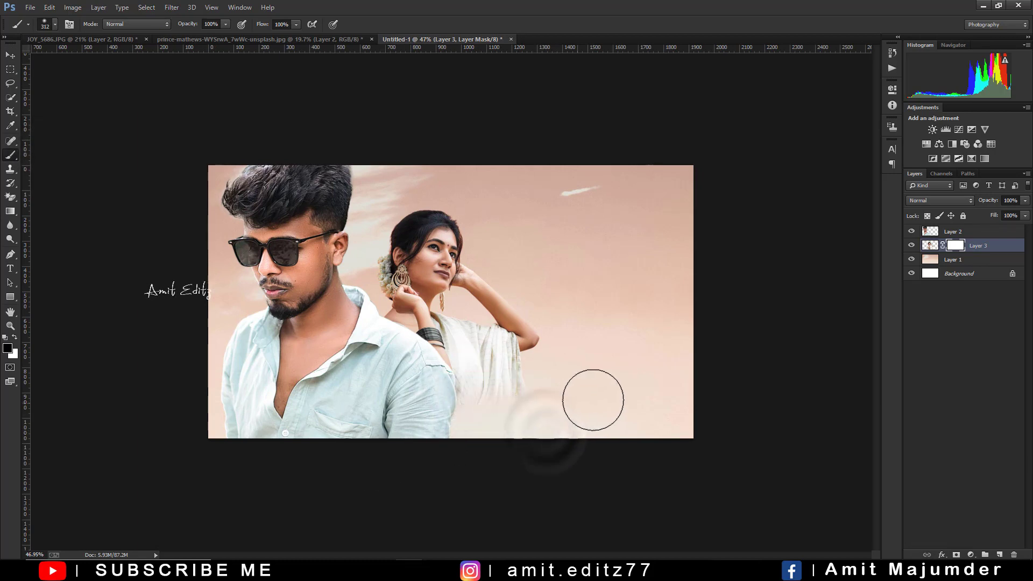
key(ctrl+z)
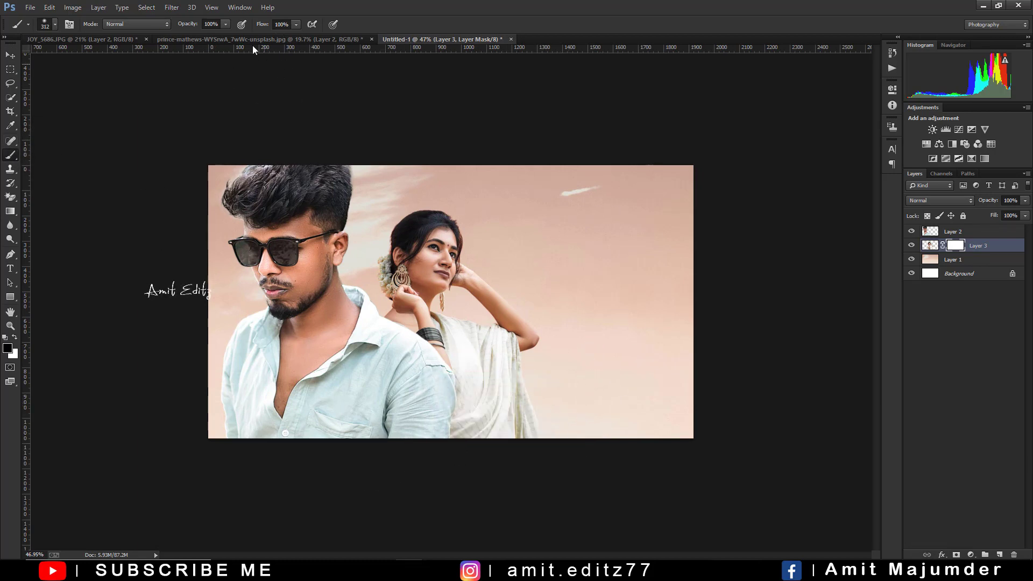
text(73)
drag(560, 410, 613, 404)
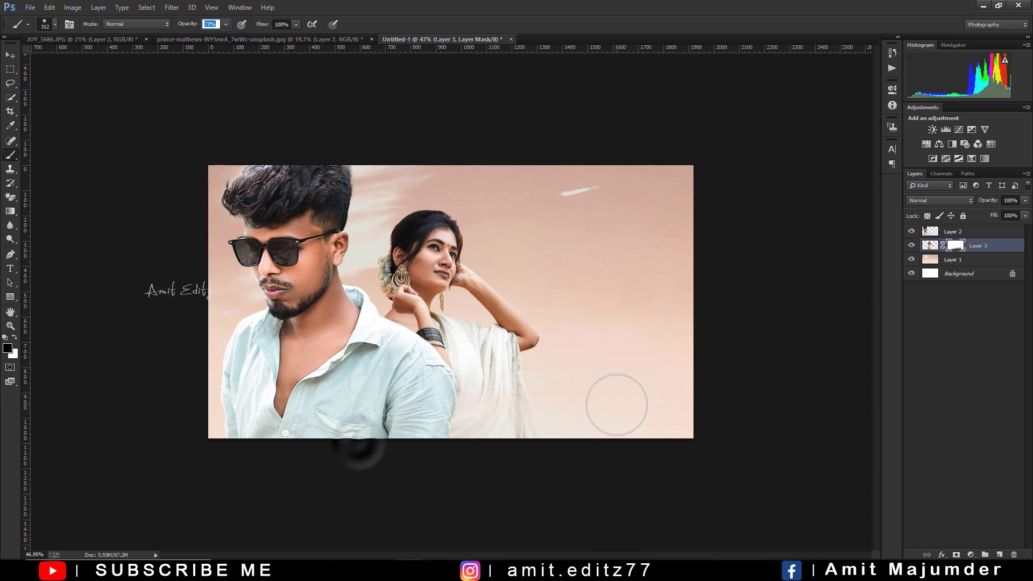
click(560, 422)
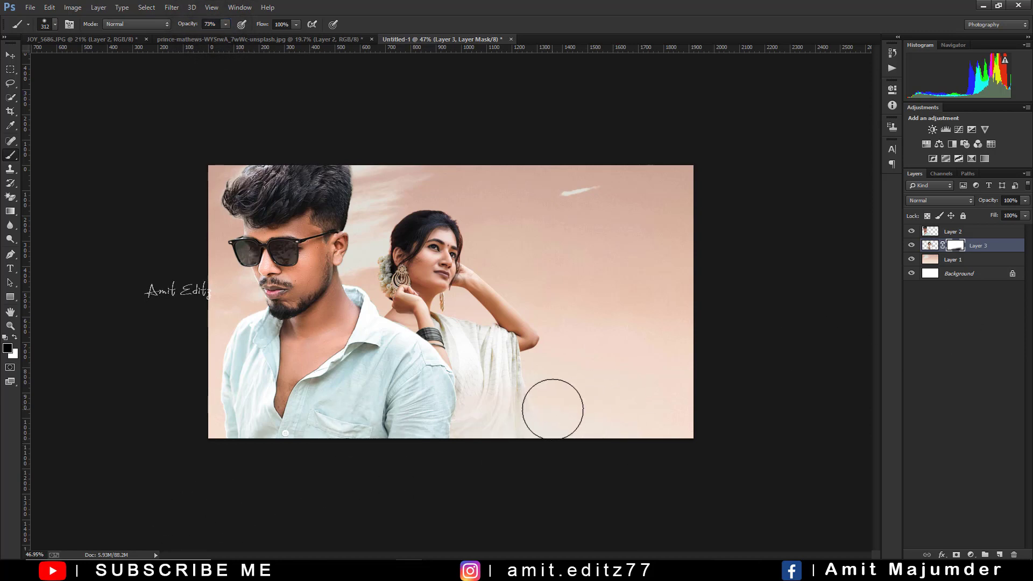
- Paint the bottom of the man's shirt on Layer 2's mask to fade it into the sky
click(953, 232)
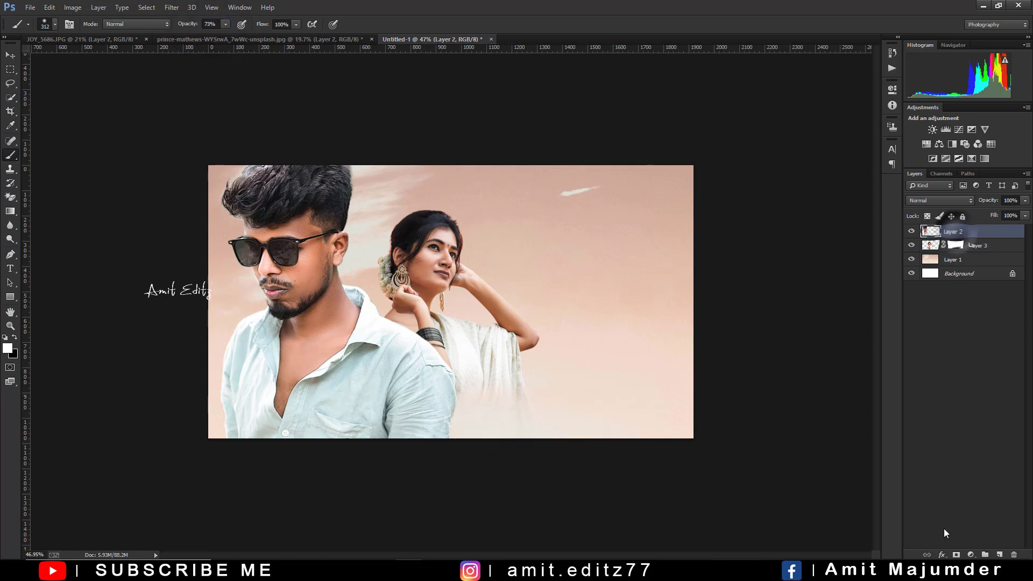
key(x)
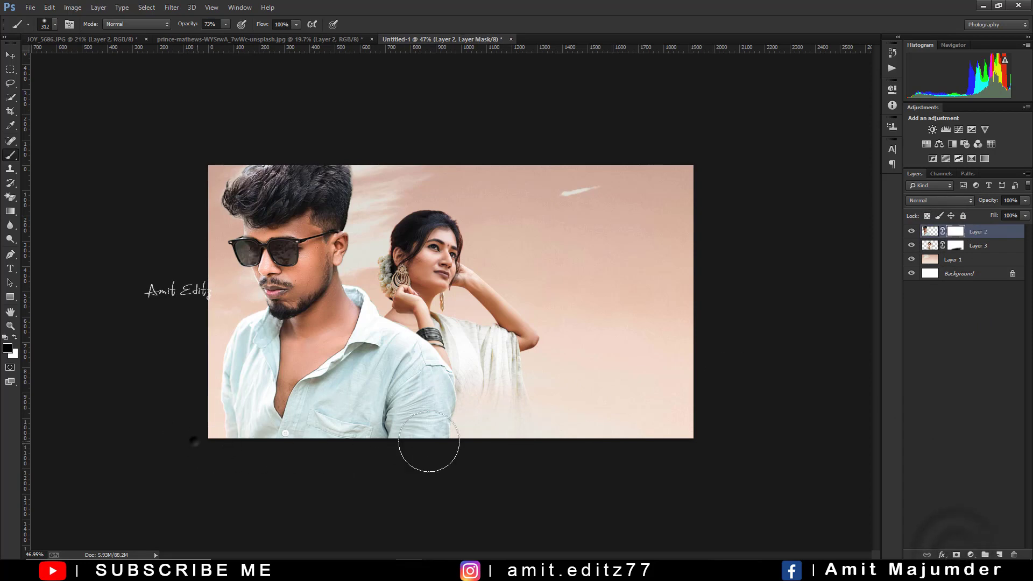
drag(194, 438, 641, 438)
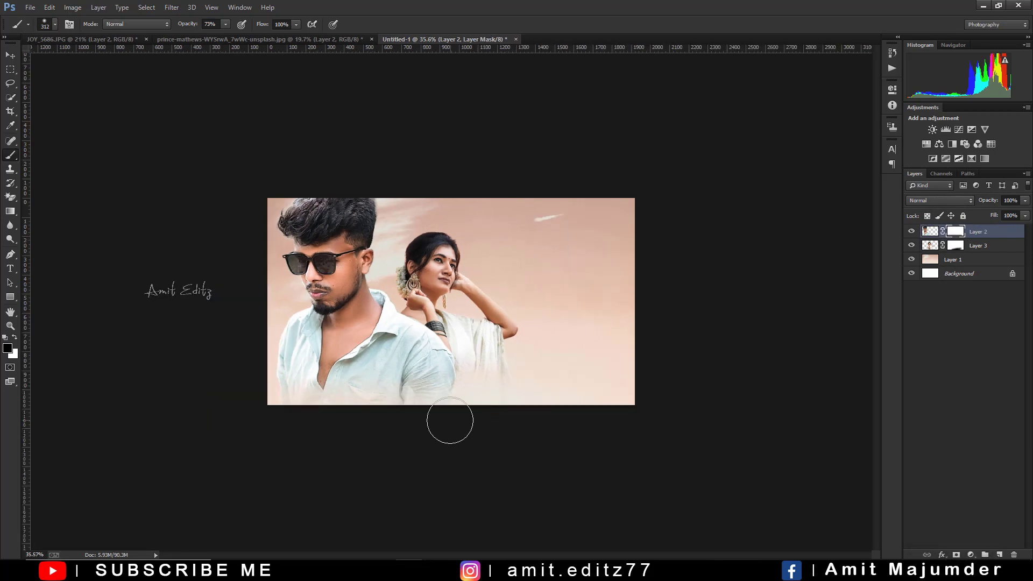
scroll(450, 420, up, 2)
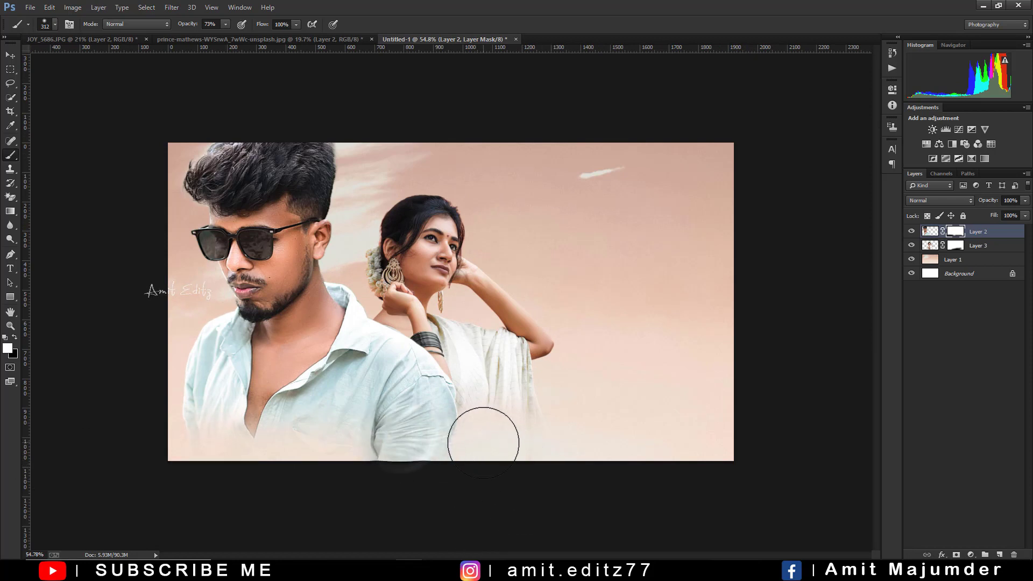
scroll(521, 412, down, 2)
key(x)
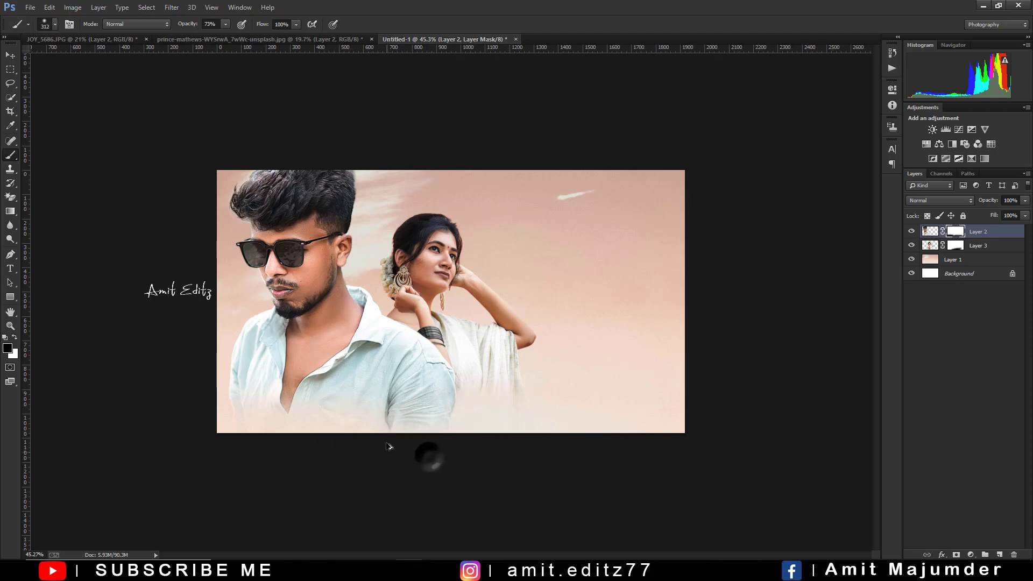
scroll(392, 440, up, 2)
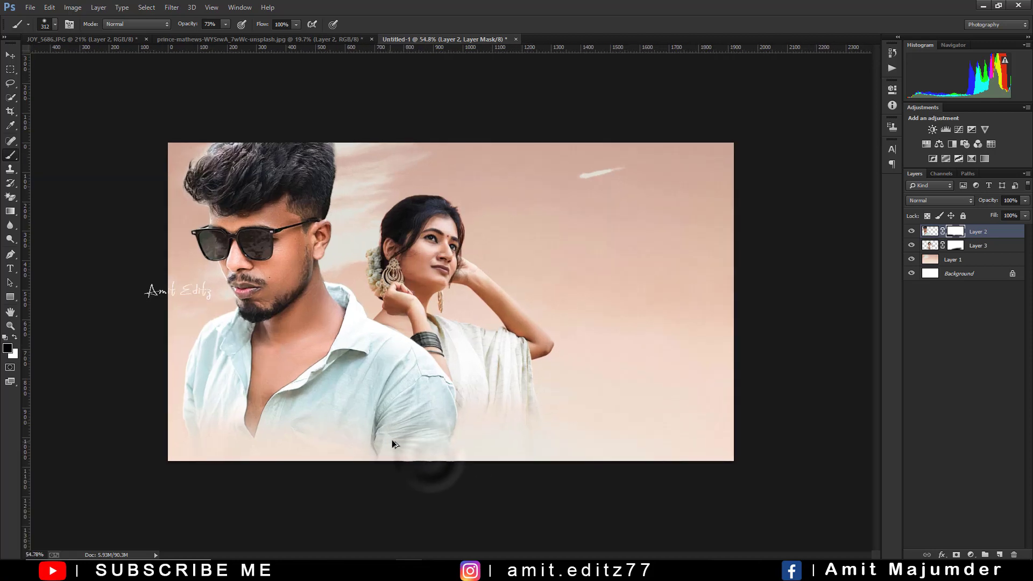
right_click(956, 235)
click(936, 260)
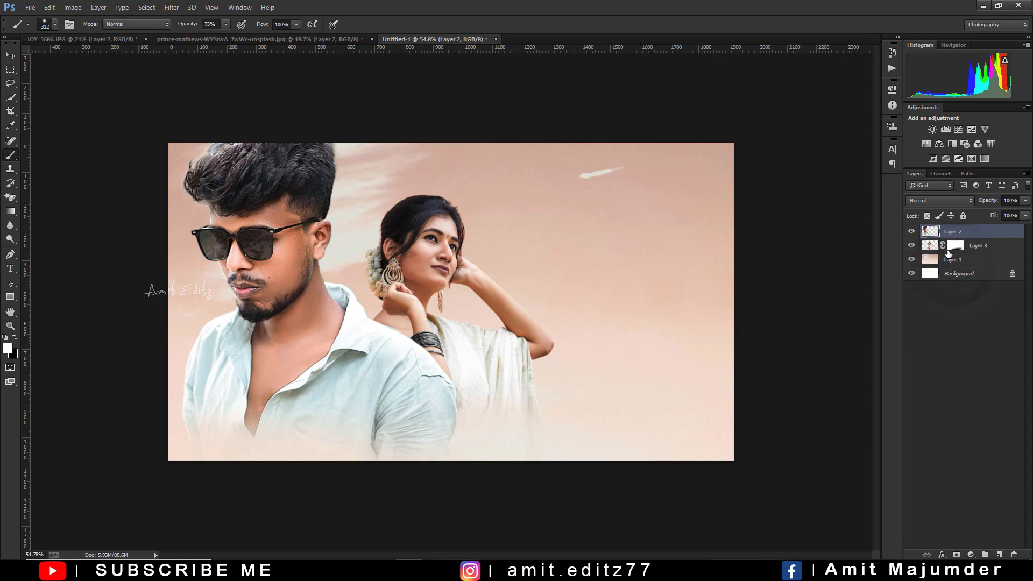
right_click(956, 248)
click(936, 274)
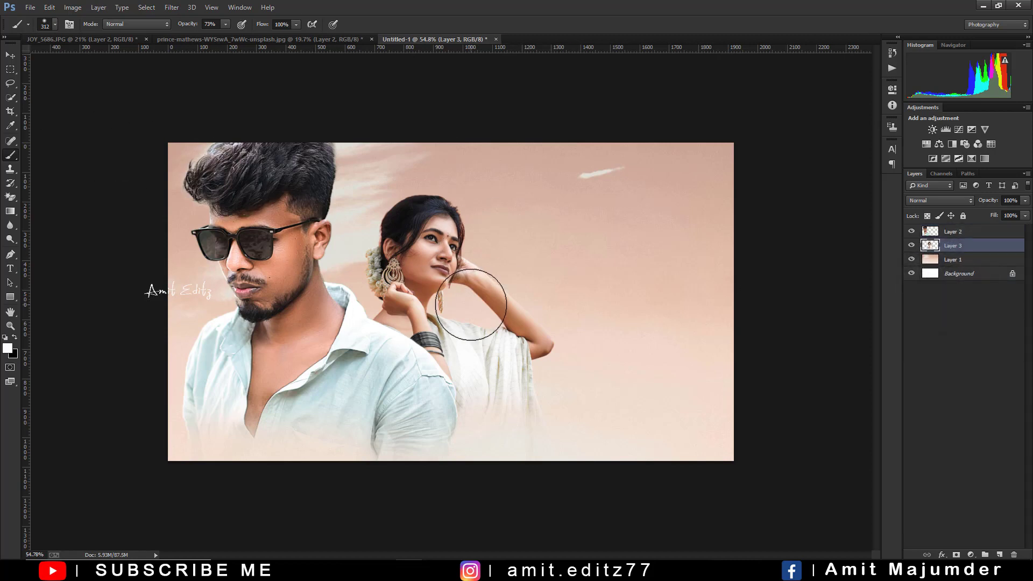
scroll(549, 304, up, 3)
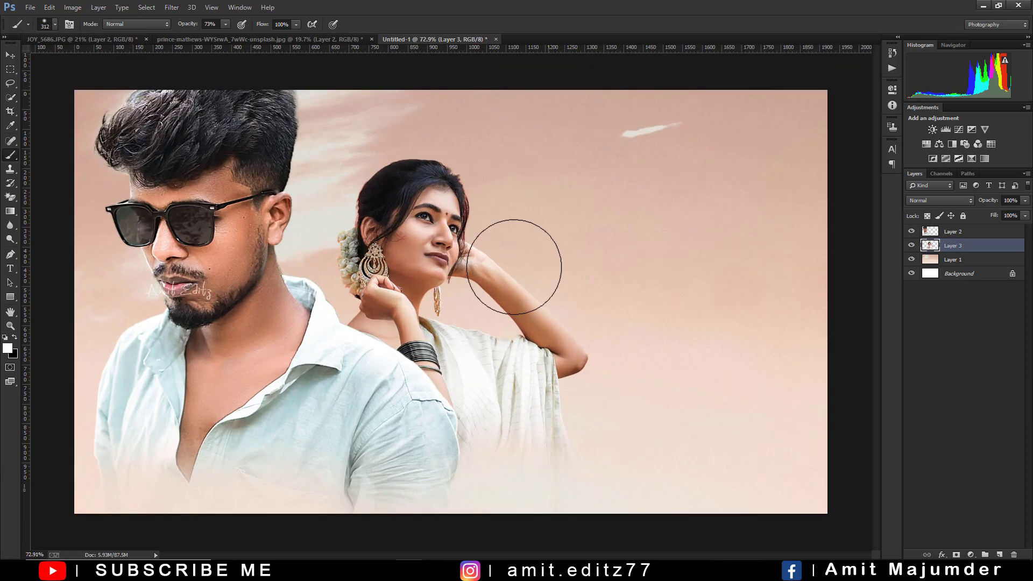
scroll(556, 297, down, 2)
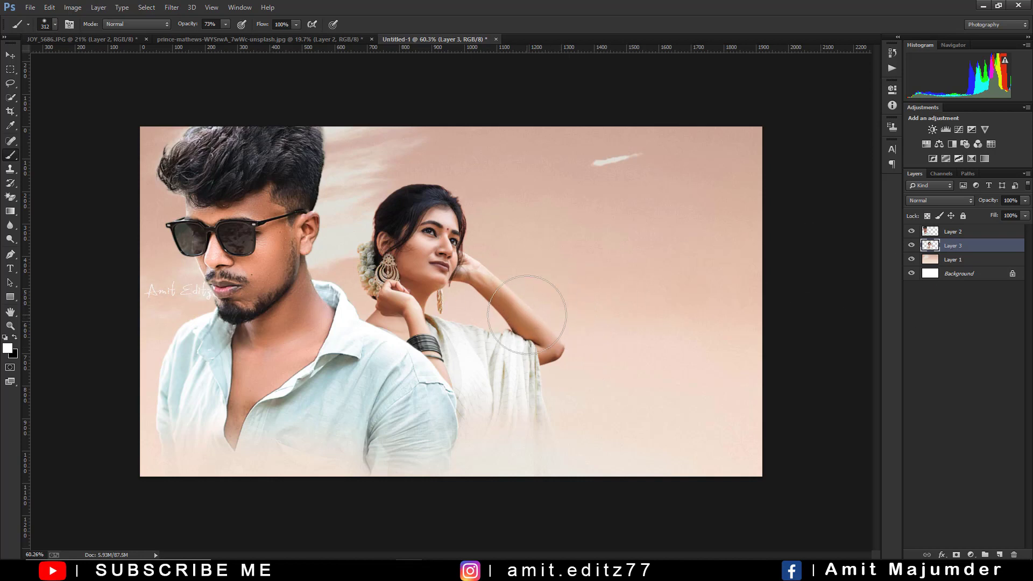
scroll(527, 314, up, 1)
click(1000, 555)
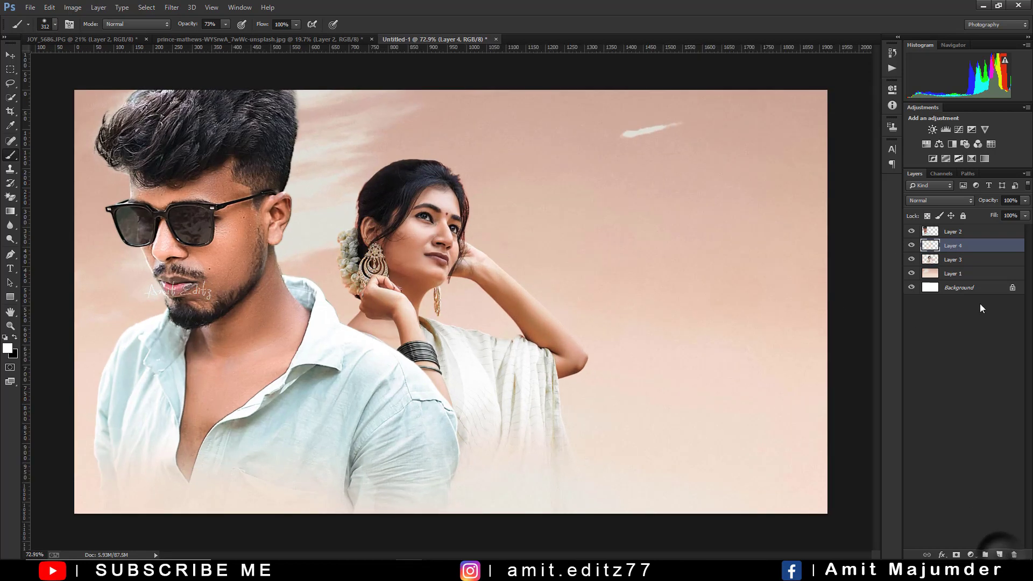
- Add a +2.38 Exposure adjustment clipped to Layer 3 with an inverted mask
key(Delete)
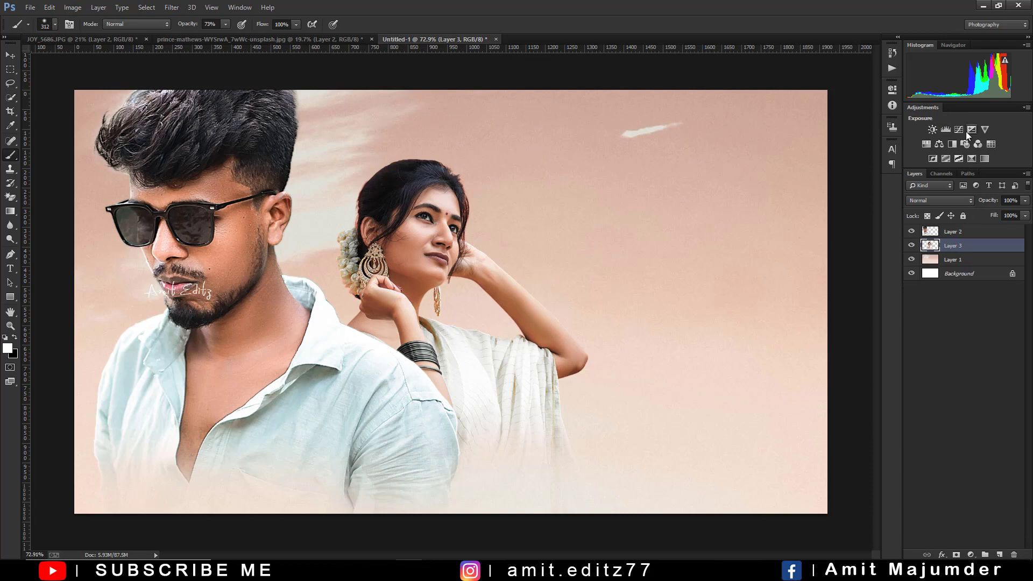
click(972, 129)
mouse_move(818, 142)
mouse_down()
mouse_move(806, 142)
mouse_move(835, 151)
mouse_up()
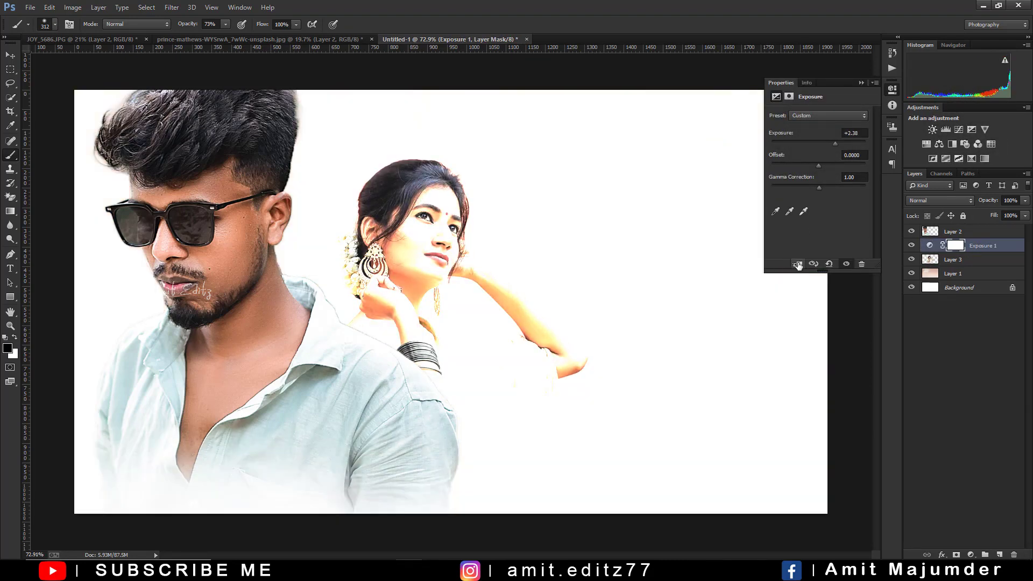
click(797, 263)
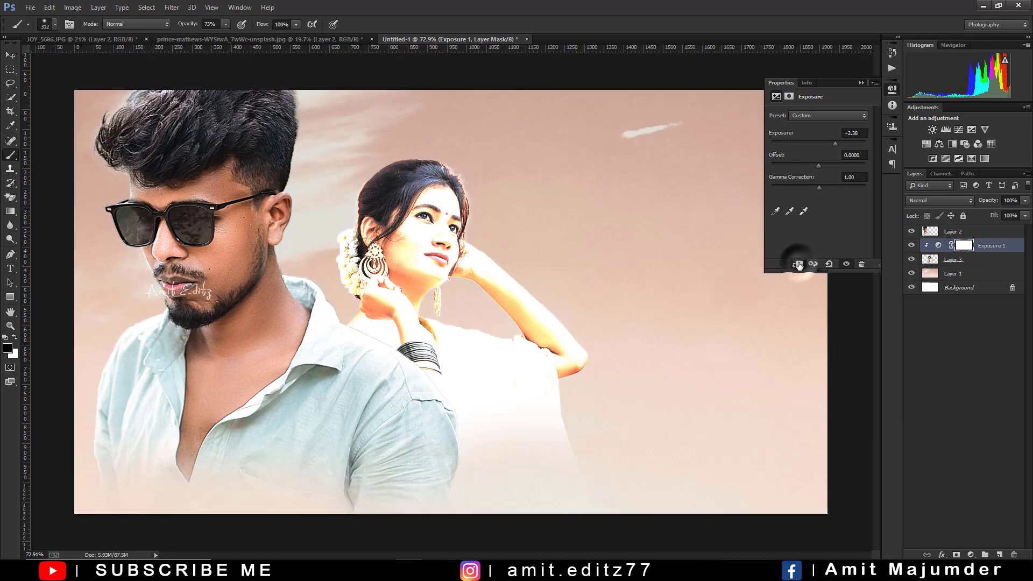
click(862, 83)
key(ctrl+i)
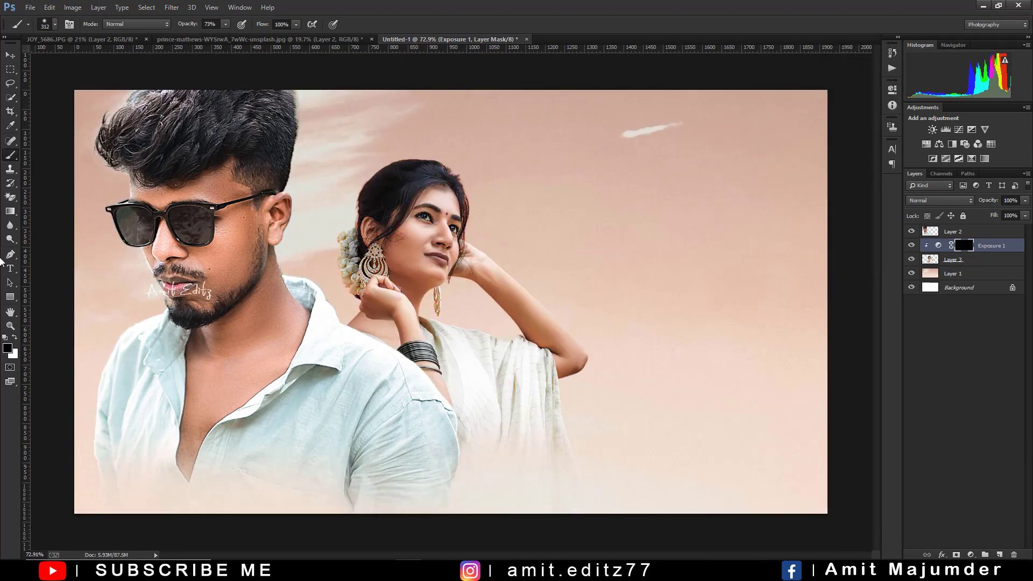
- Paint brightening around the woman's raised arm with a 46–125 px, 54% opacity brush
drag(547, 342, 521, 341)
scroll(505, 283, up, 1)
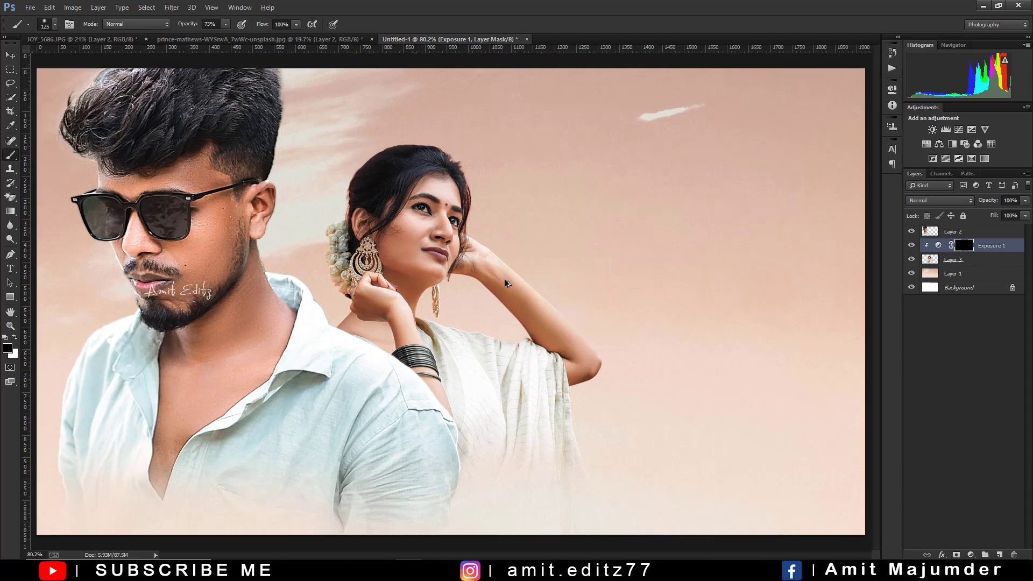
scroll(505, 283, up, 3)
drag(512, 230, 500, 231)
click(472, 225)
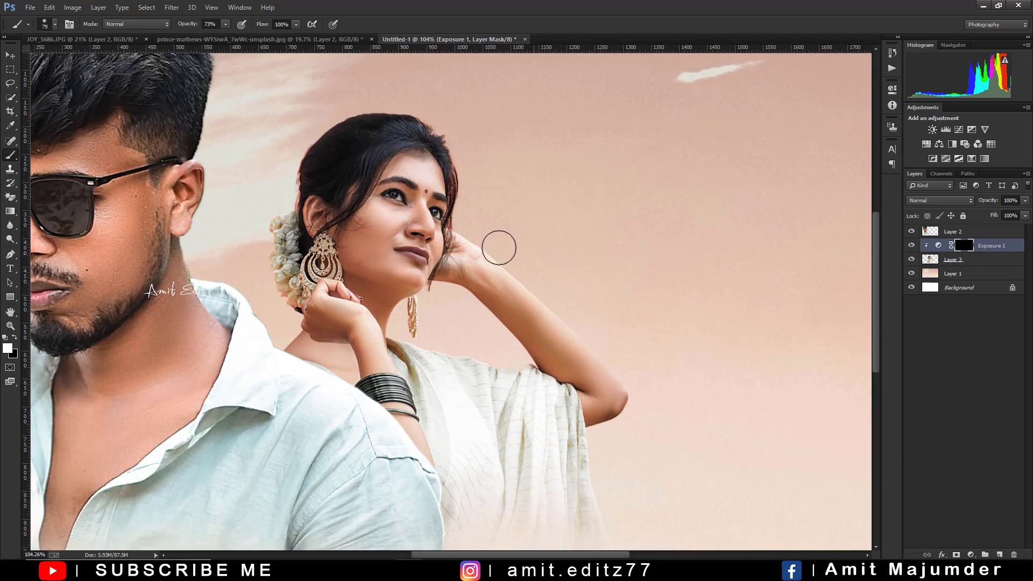
mouse_move(483, 237)
mouse_down()
mouse_move(590, 325)
mouse_move(574, 299)
mouse_move(631, 374)
mouse_up()
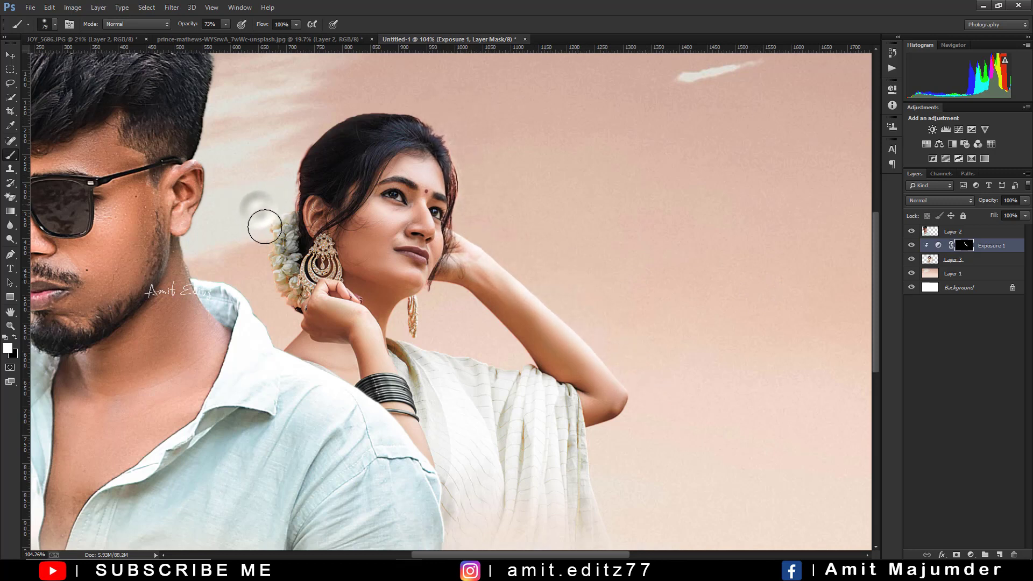
alt+right_click(277, 245)
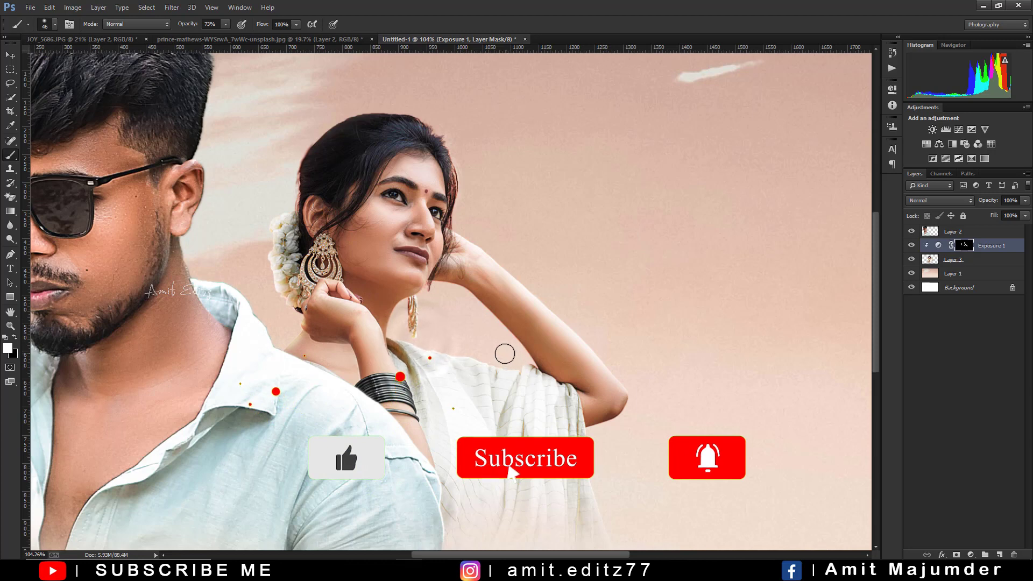
scroll(538, 360, down, 2)
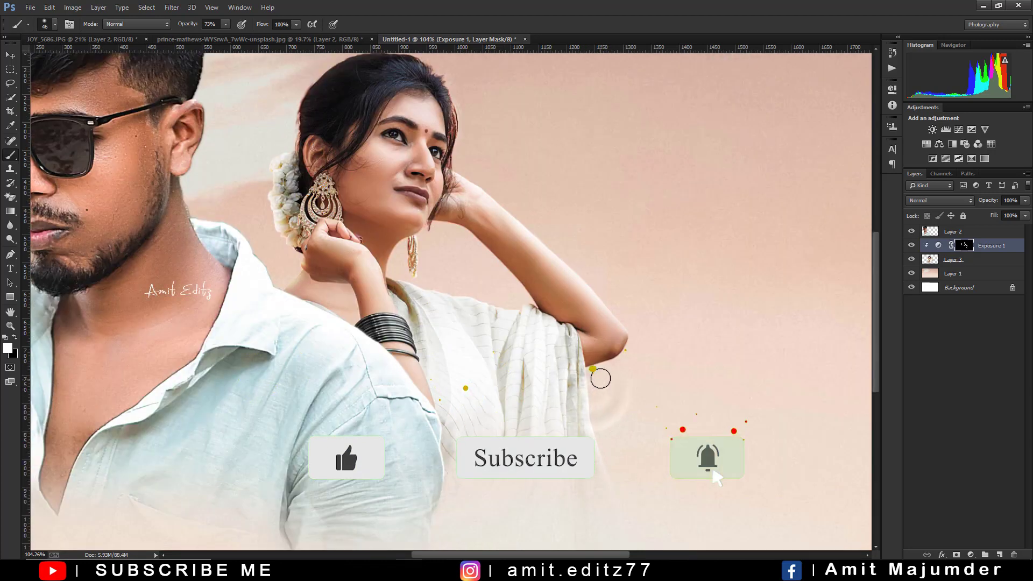
drag(207, 28, 195, 28)
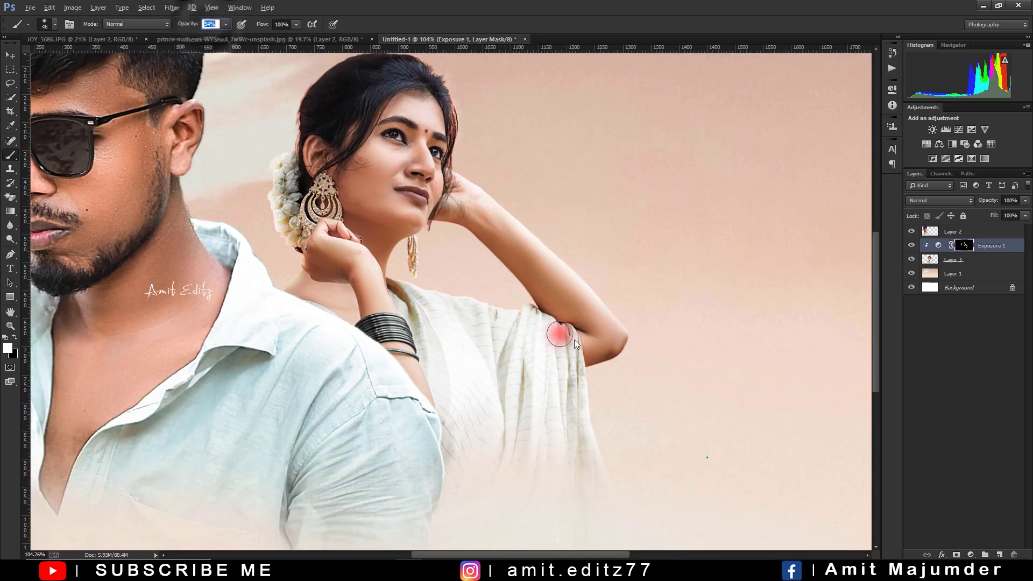
scroll(548, 189, down, 1)
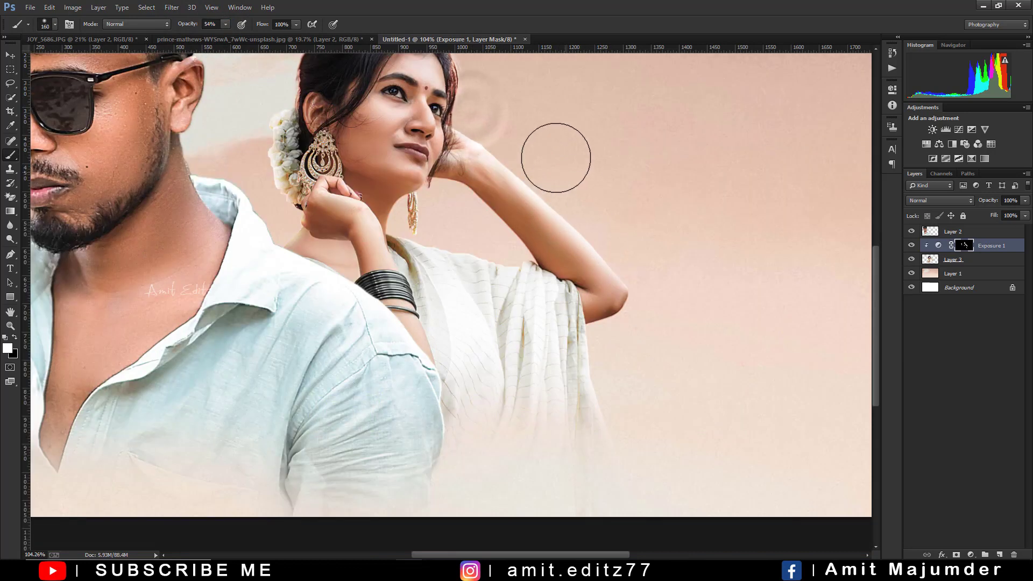
scroll(640, 305, down, 1)
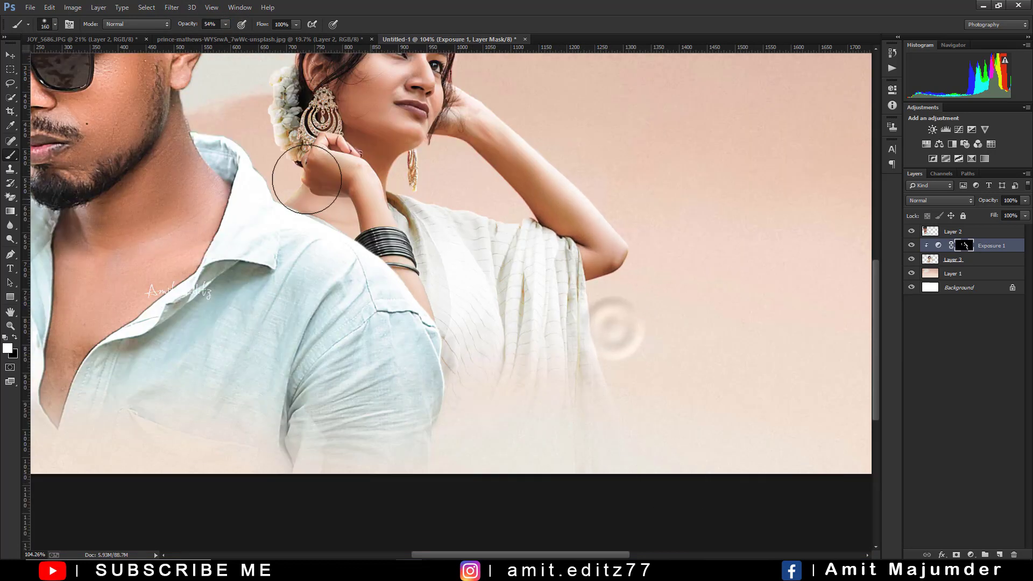
scroll(253, 144, down, 2)
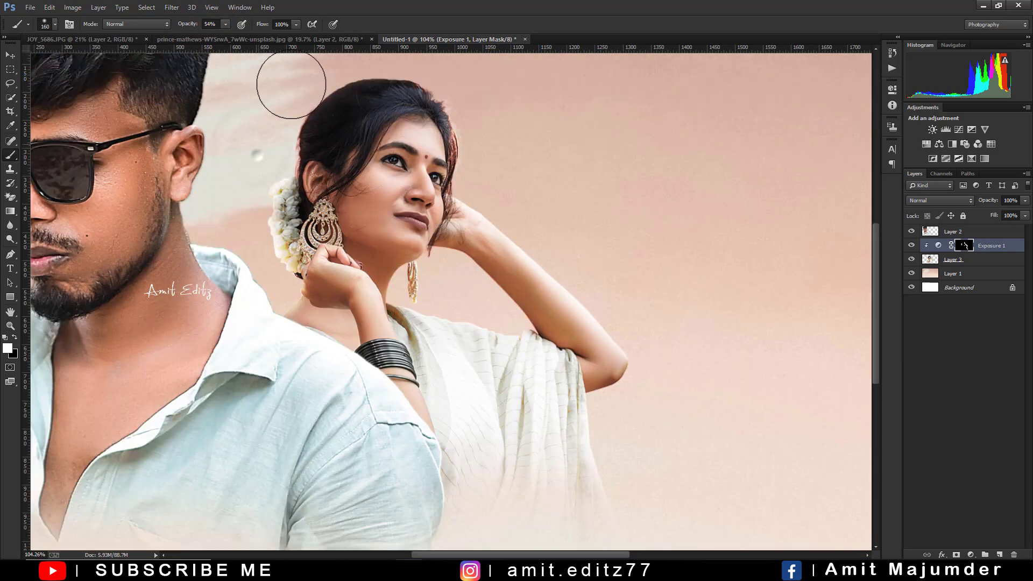
scroll(260, 157, down, 2)
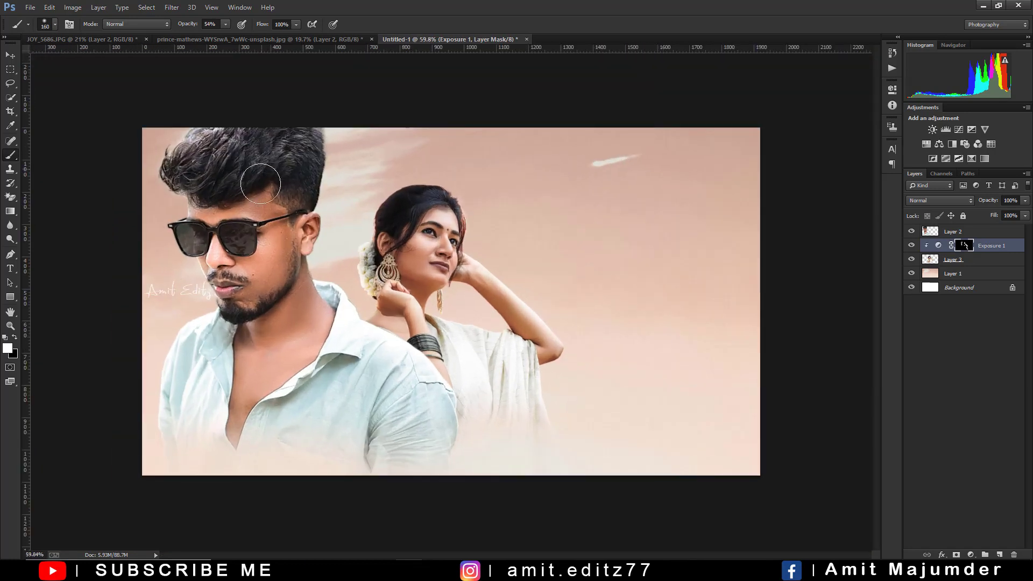
scroll(455, 317, up, 1)
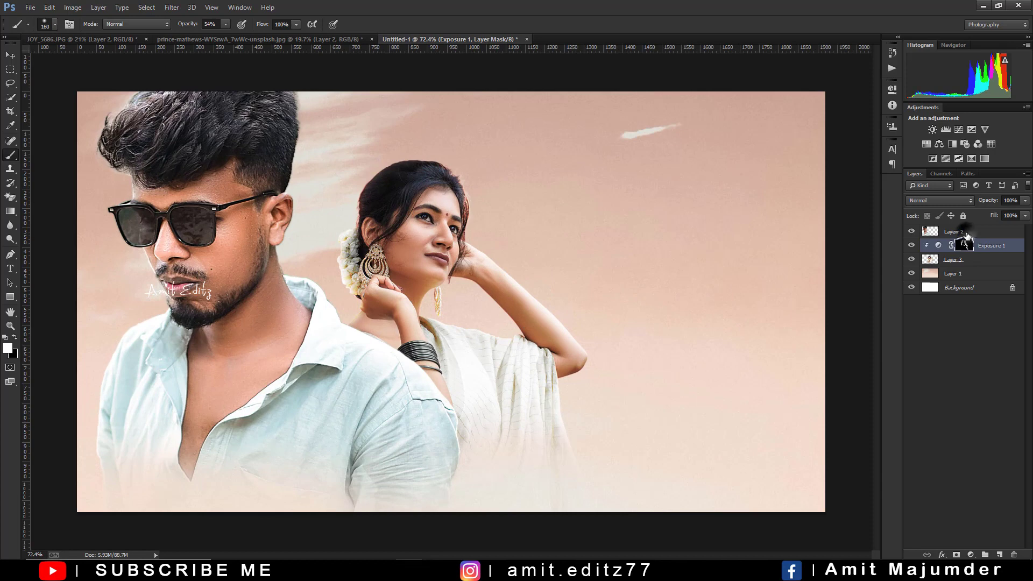
- Add a +2.38 Exposure adjustment clipped to the man's Layer 2 with an inverted mask
click(963, 232)
click(971, 129)
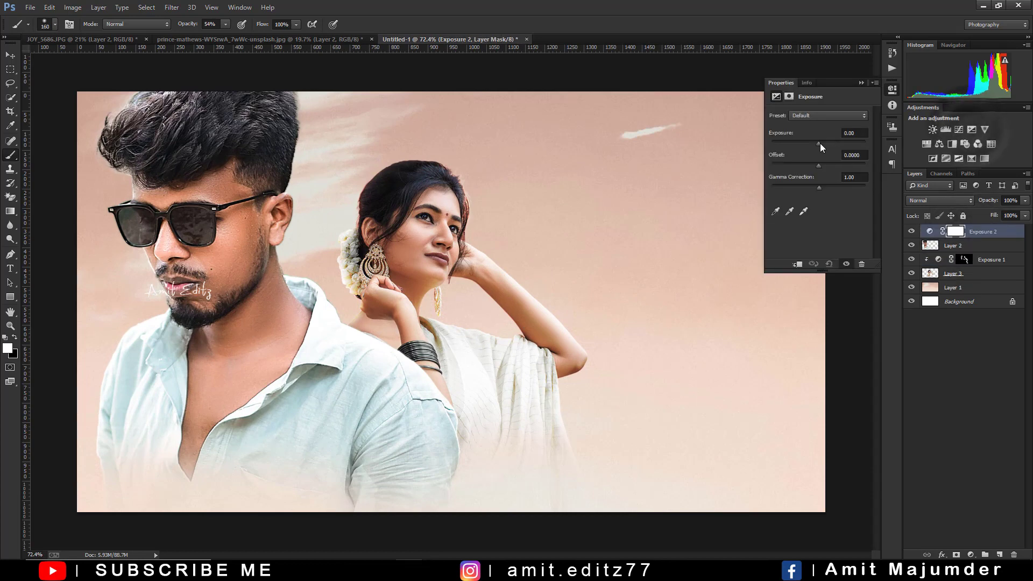
drag(834, 147, 835, 148)
click(797, 263)
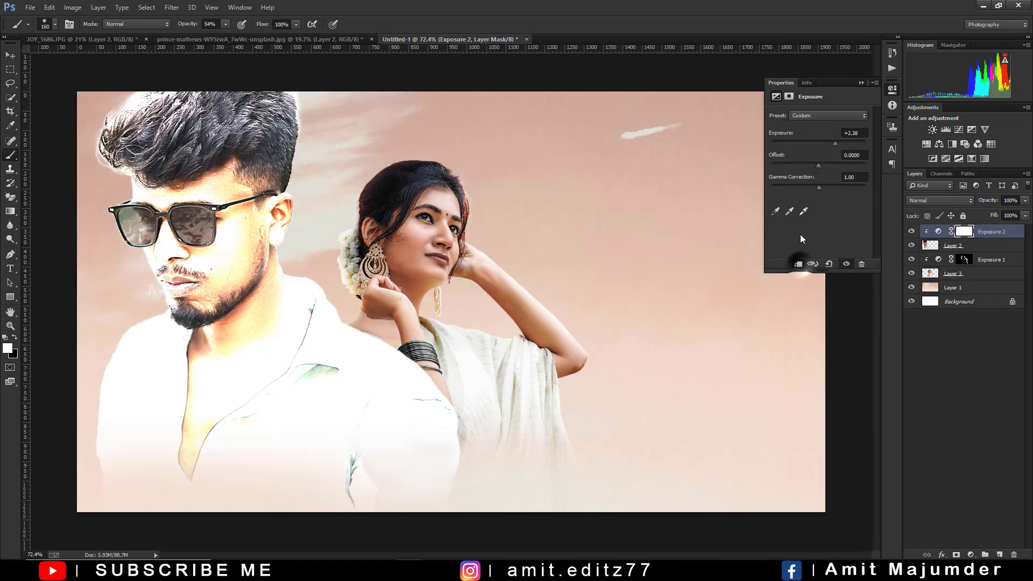
click(861, 83)
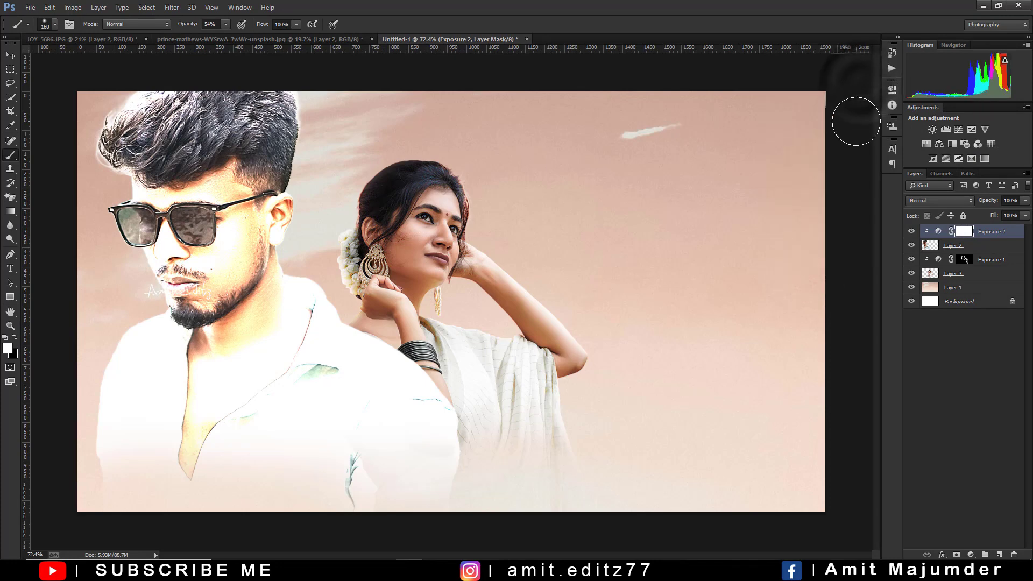
key(ctrl+i)
- Paint brightening around the man's neck, ear, head outline and hair edge
drag(291, 269, 369, 341)
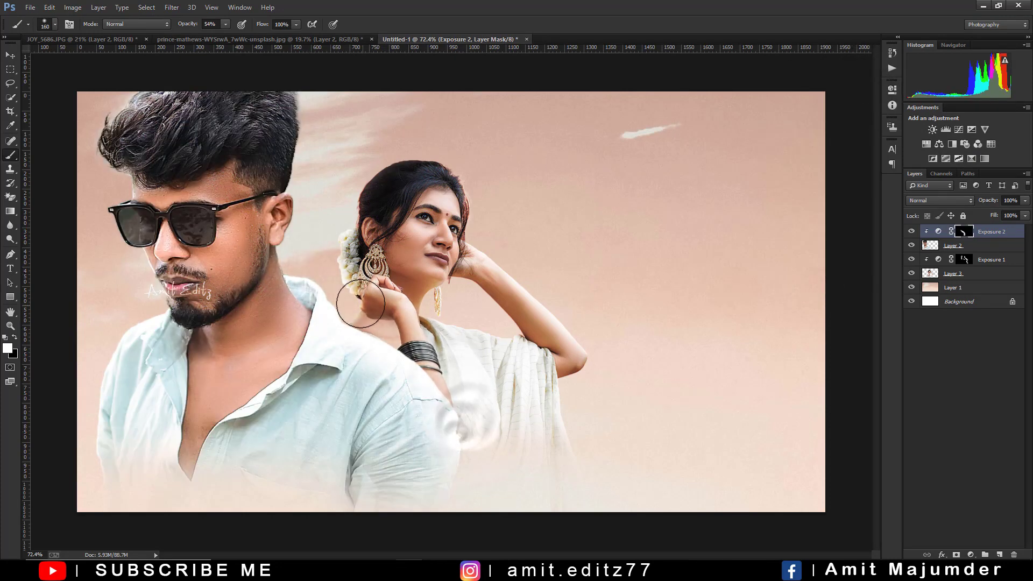
mouse_move(296, 261)
mouse_down()
mouse_move(323, 118)
mouse_move(317, 129)
mouse_up()
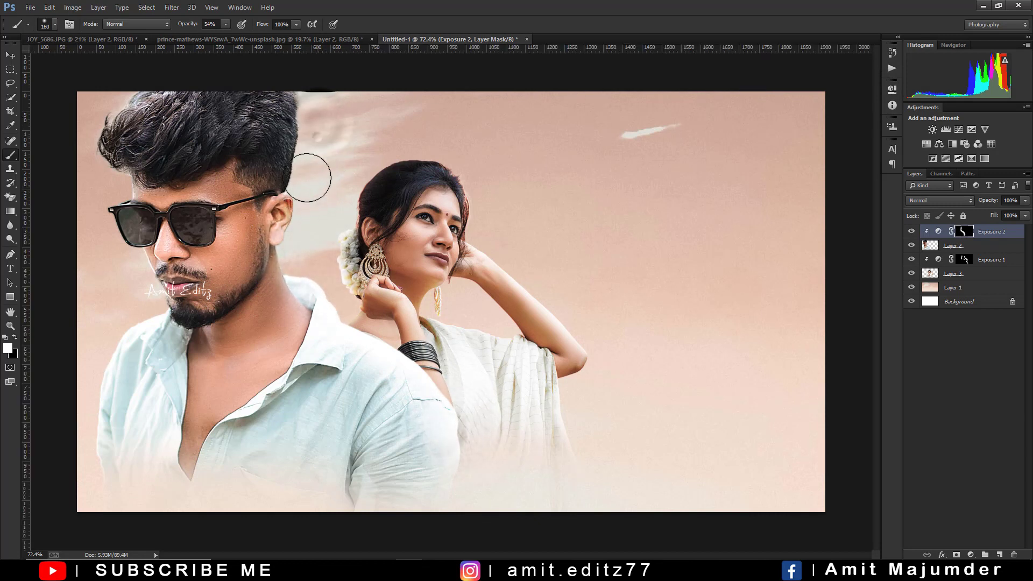
drag(100, 194, 79, 112)
mouse_move(86, 188)
mouse_down()
mouse_move(134, 284)
mouse_move(92, 328)
mouse_move(74, 453)
mouse_up()
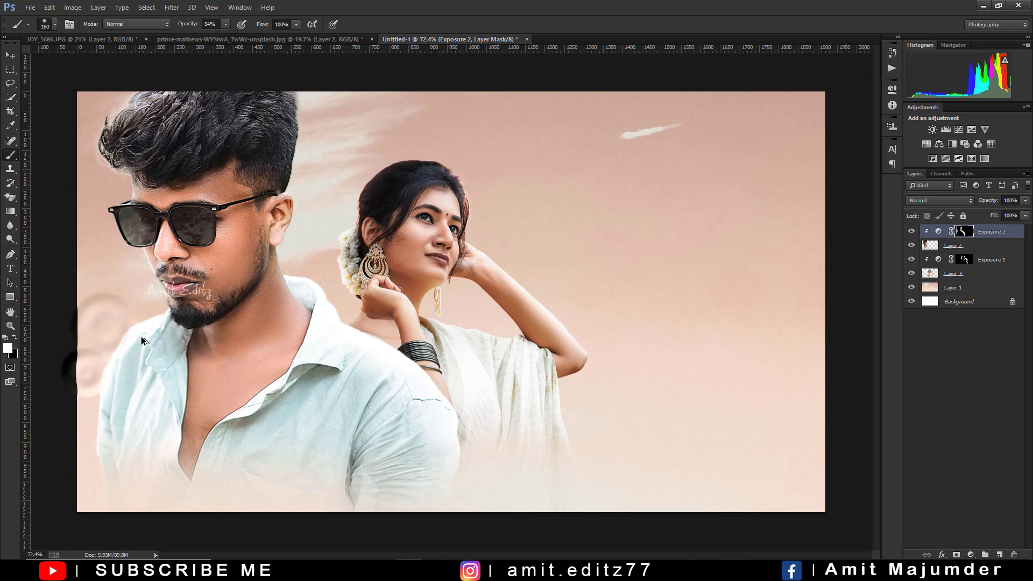
scroll(143, 340, down, 3)
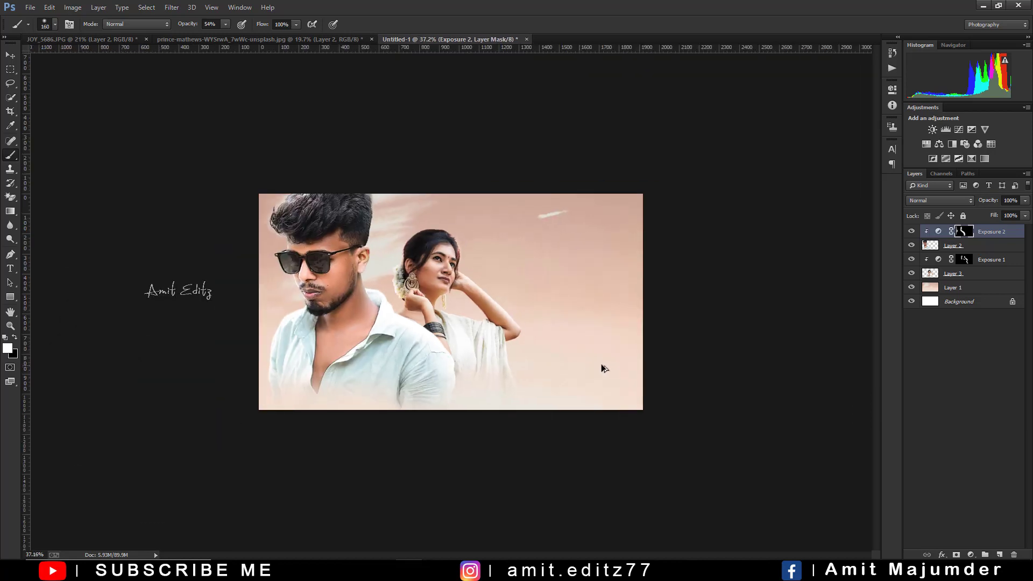
scroll(511, 344, up, 1)
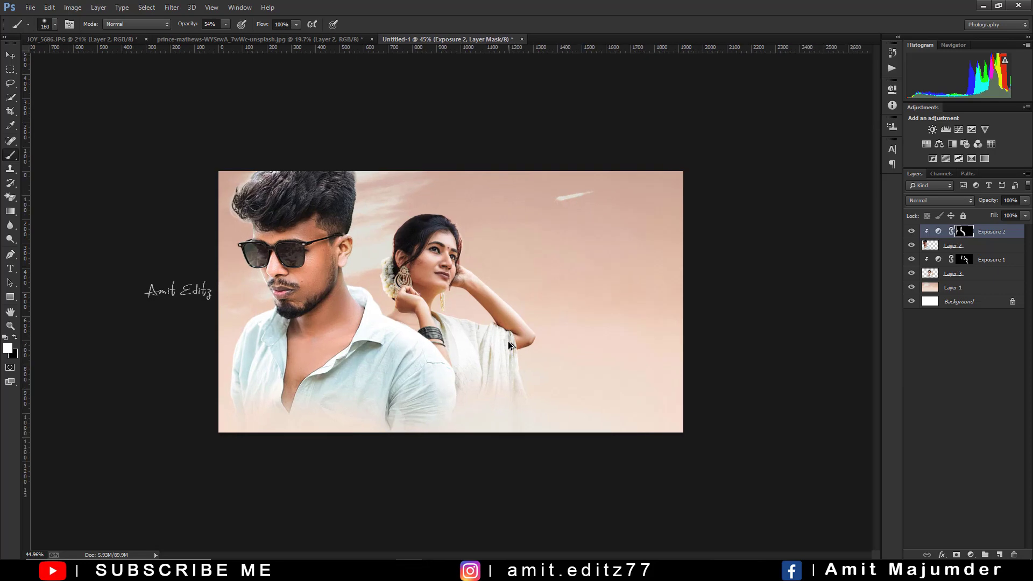
- Apply Imagenomic Noiseware Professional noise reduction to the peach sky Layer 1
click(962, 288)
scroll(577, 281, up, 2)
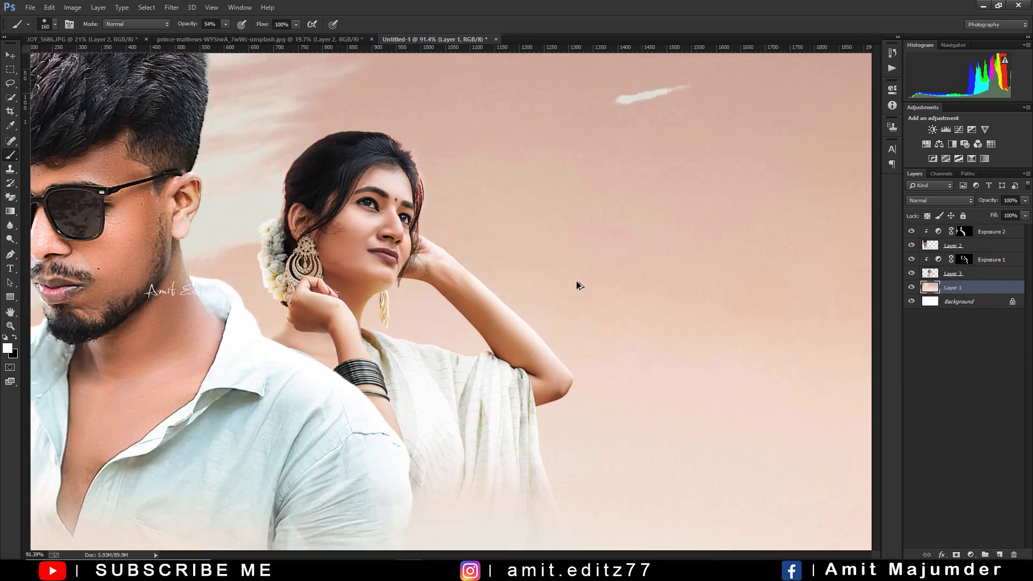
scroll(576, 281, down, 2)
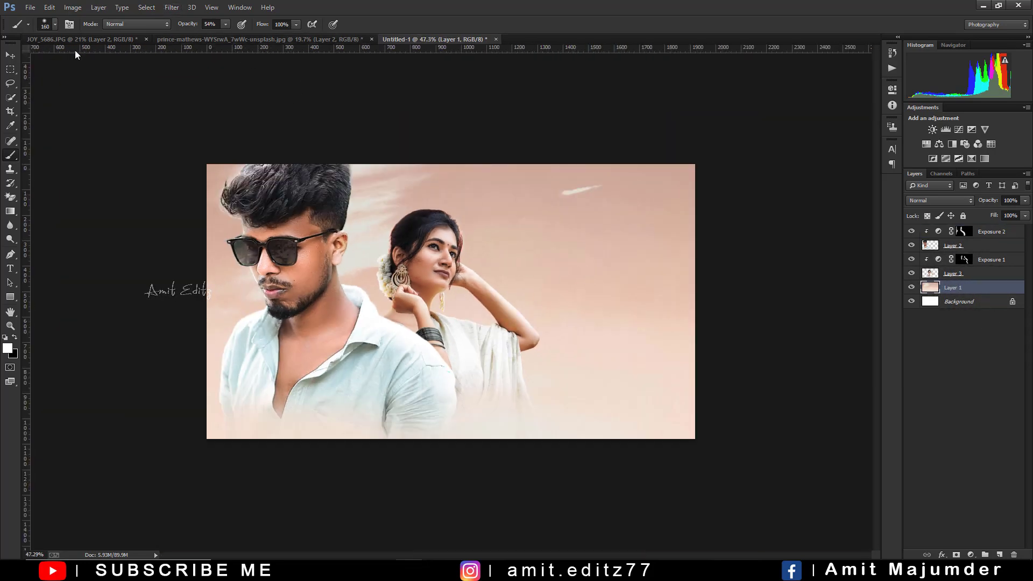
click(172, 9)
mouse_move(189, 274)
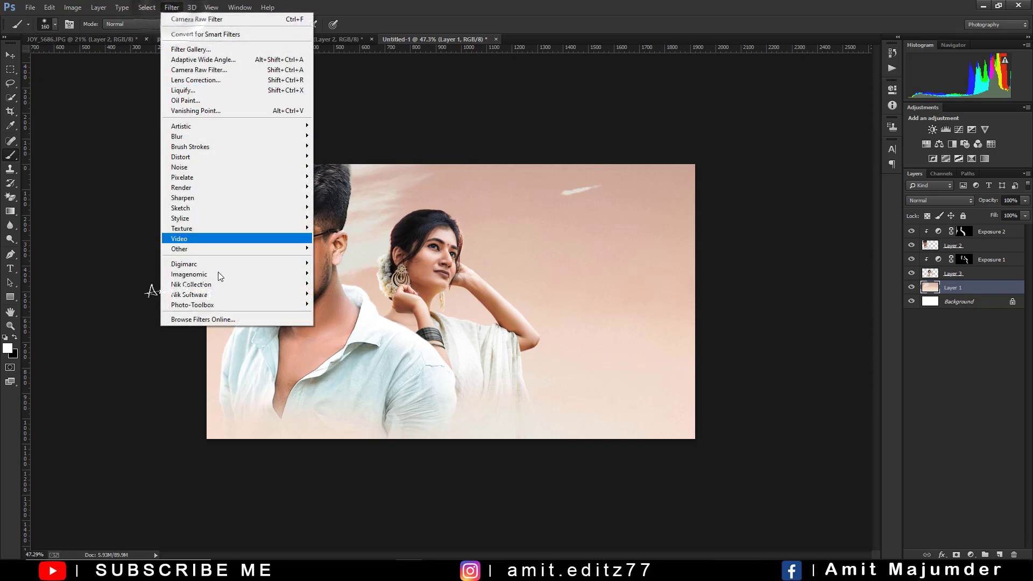
click(377, 273)
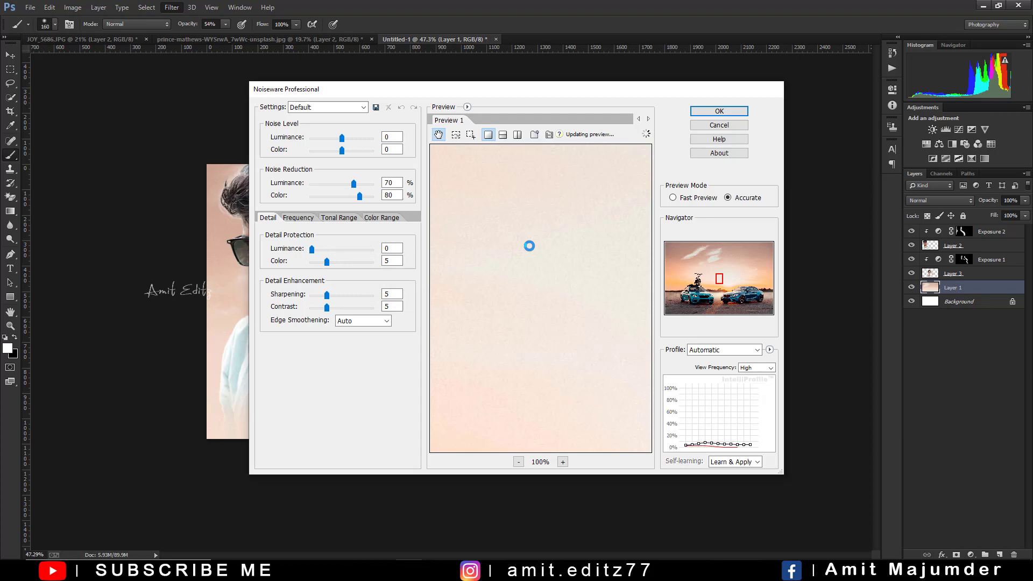
click(702, 114)
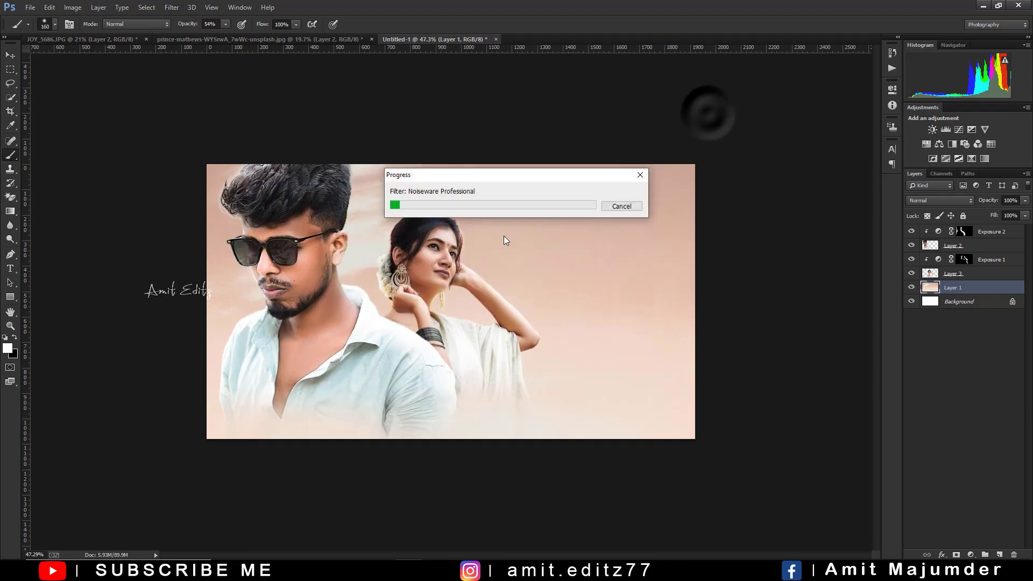
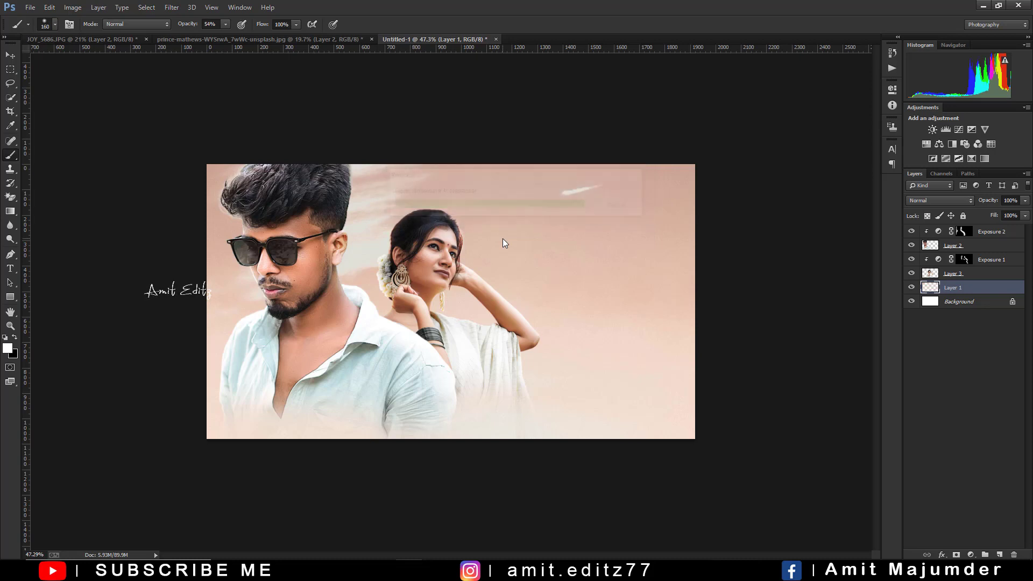
- Crop the canvas to trim the image overflow
alt+scroll(502, 237, down, 2)
alt+scroll(502, 242, up, 3)
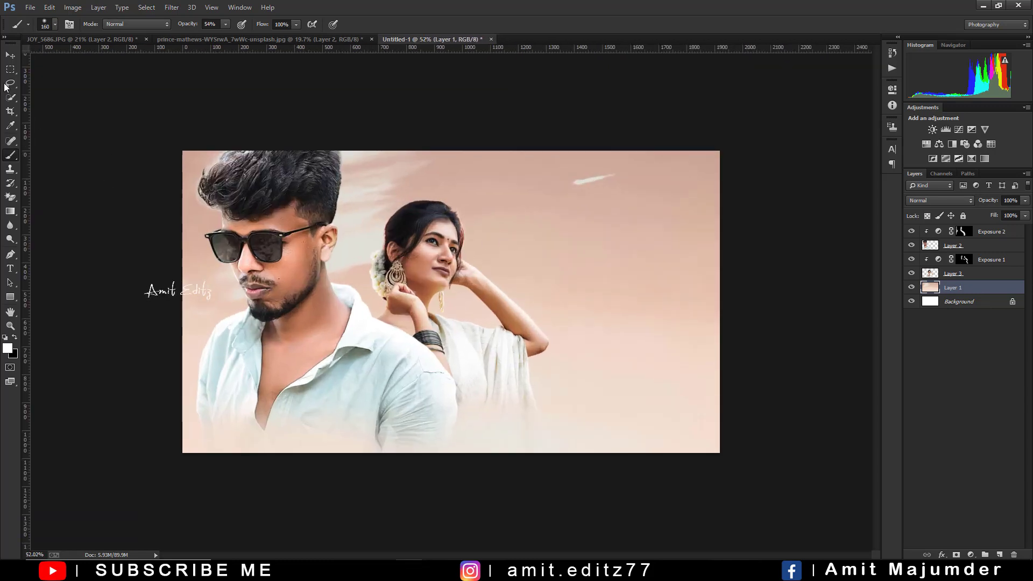
click(11, 111)
click(466, 320)
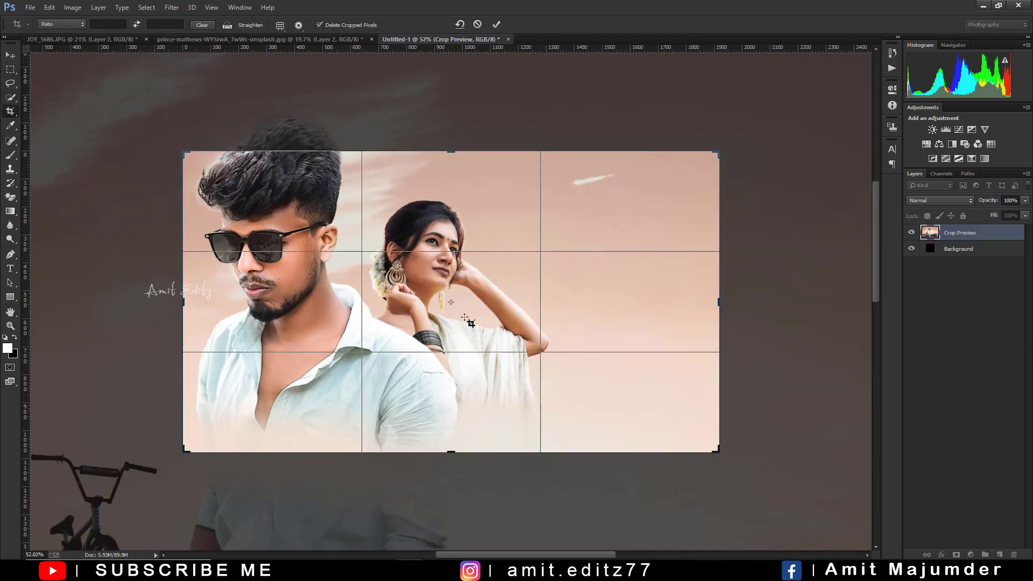
key(Return)
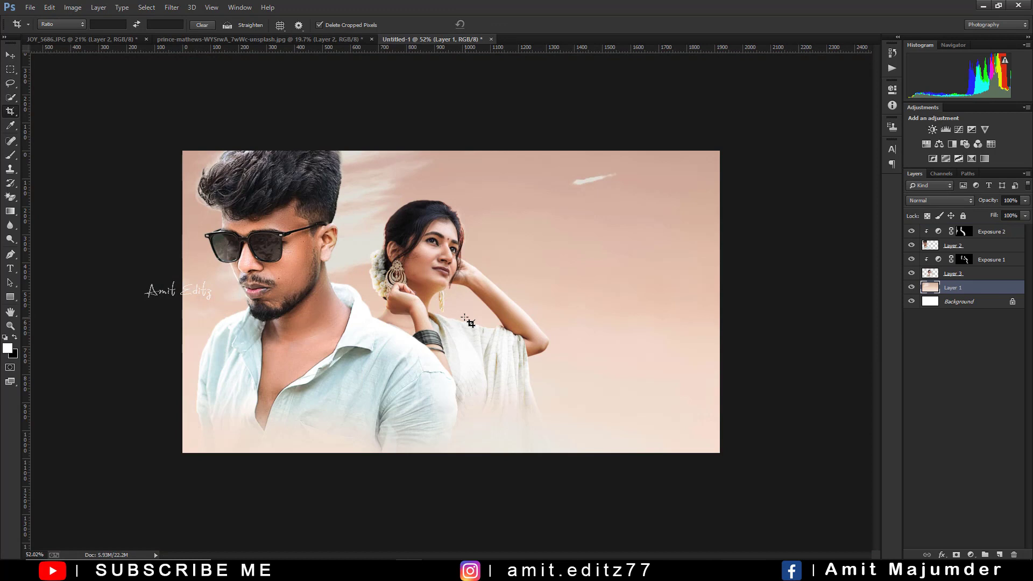
alt+scroll(466, 319, down, 1)
alt+scroll(466, 320, down, 2)
alt+scroll(468, 320, up, 2)
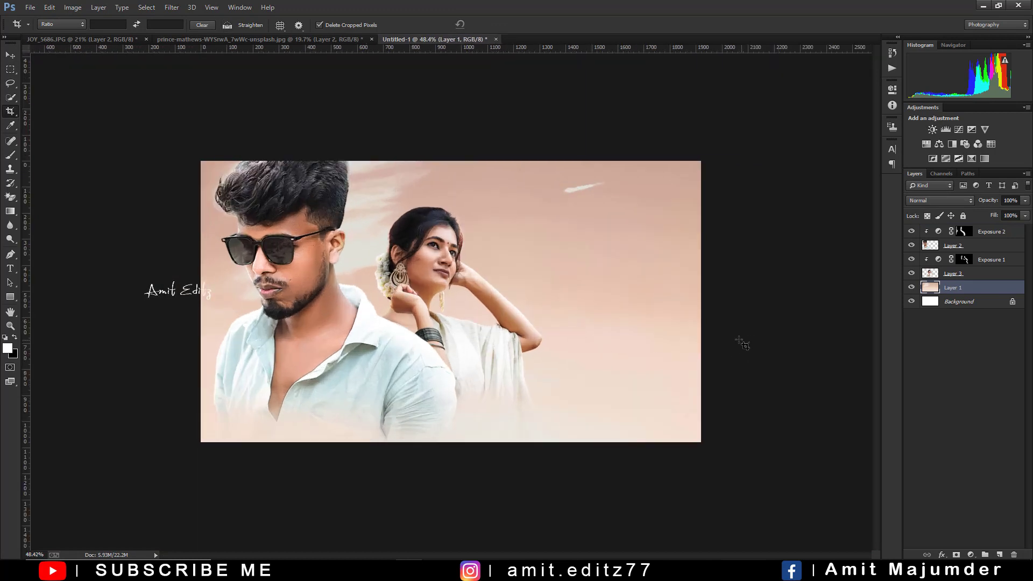
- Add a new Linear Dodge (Add) layer and paint sampled peach light around the woman's arm
click(998, 555)
click(941, 200)
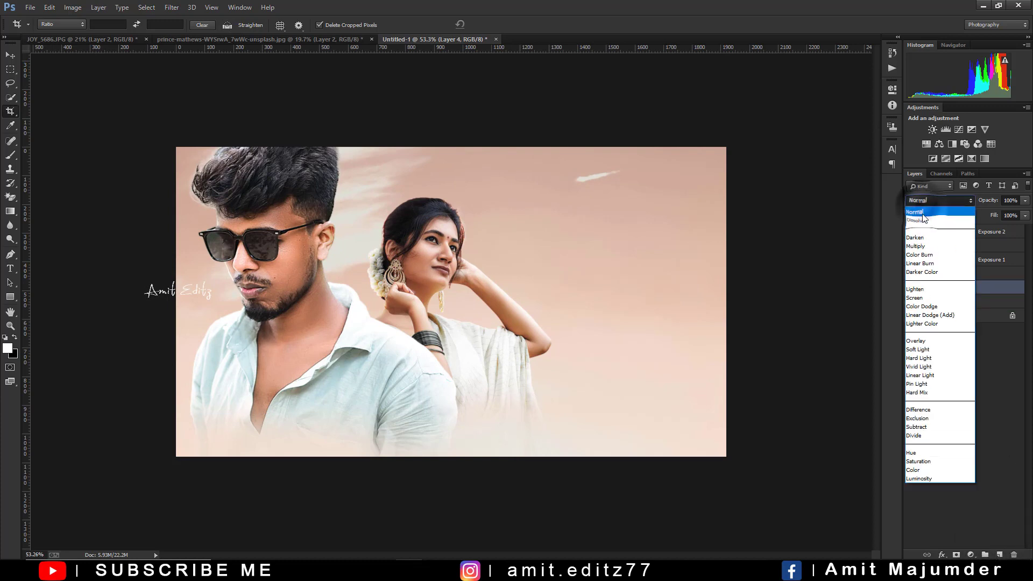
click(948, 320)
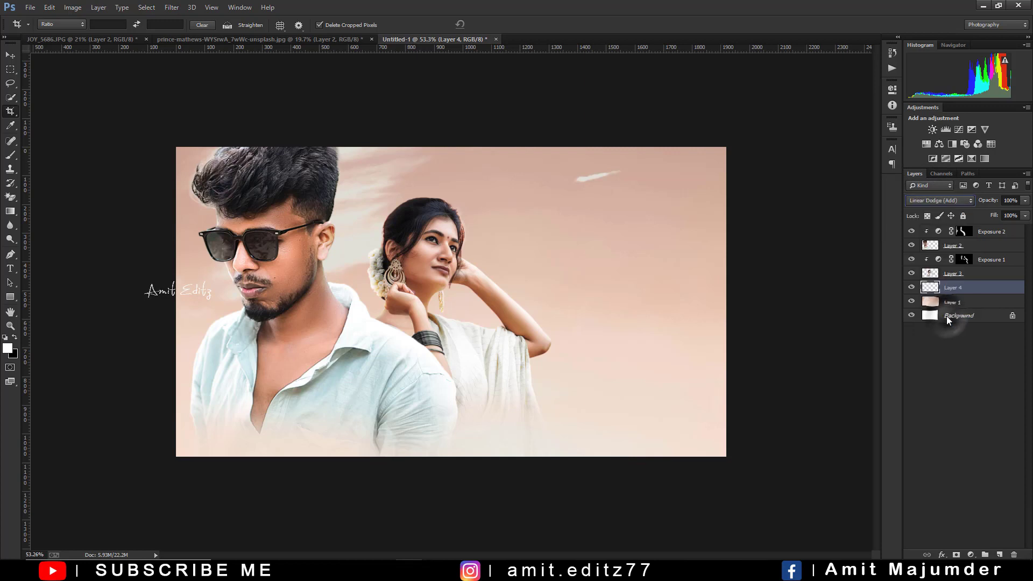
click(9, 156)
alt+click(557, 372)
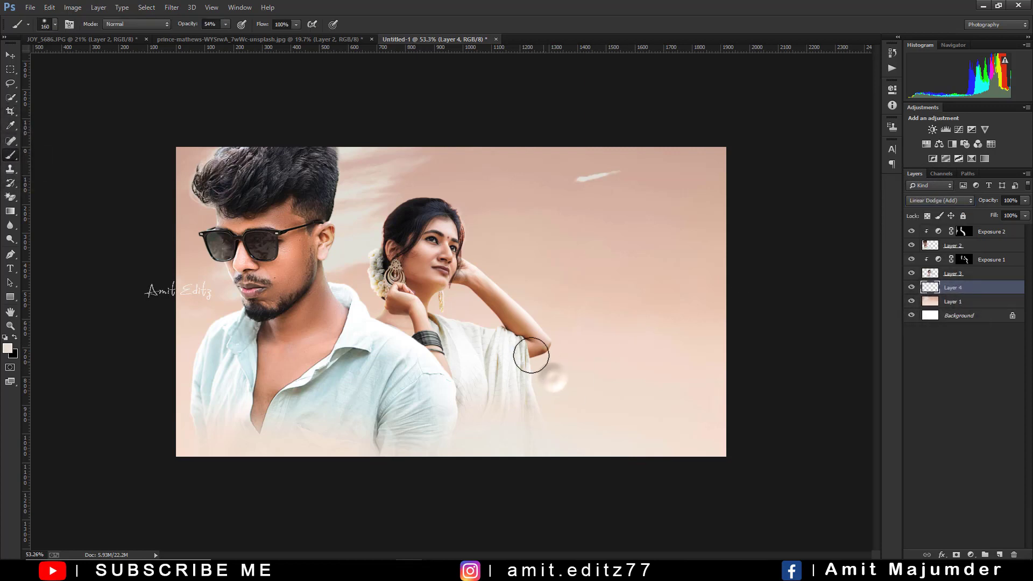
key(bracketright)
key(bracketright)
key(bracketright)
mouse_move(373, 307)
mouse_down()
mouse_move(230, 344)
mouse_move(272, 321)
mouse_move(495, 392)
mouse_move(403, 334)
mouse_up()
- Brighten the woman's face with more peach light on the glow layer
scroll(447, 323, down, 1)
scroll(468, 388, down, 5)
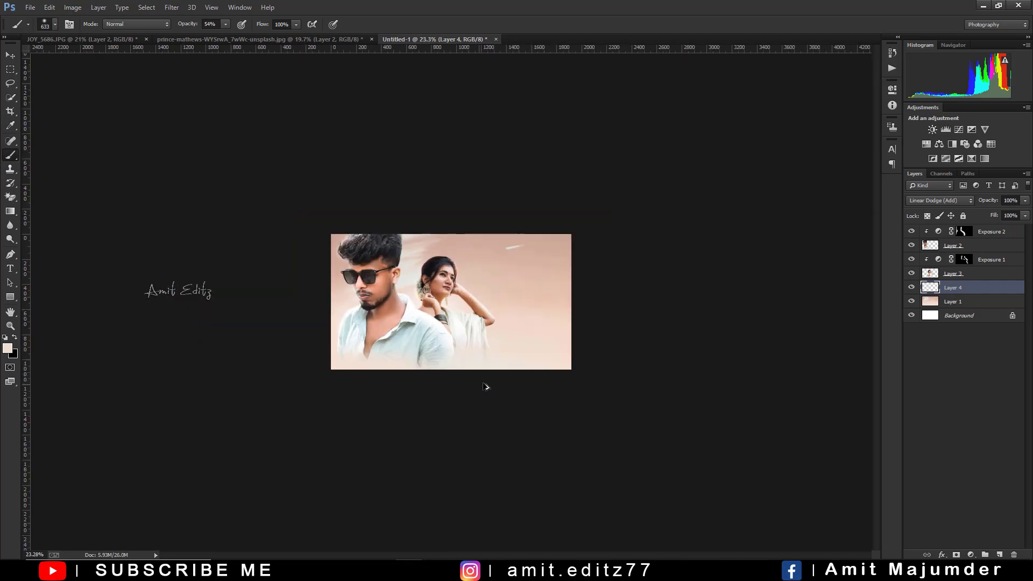
scroll(484, 371, up, 5)
scroll(477, 337, up, 3)
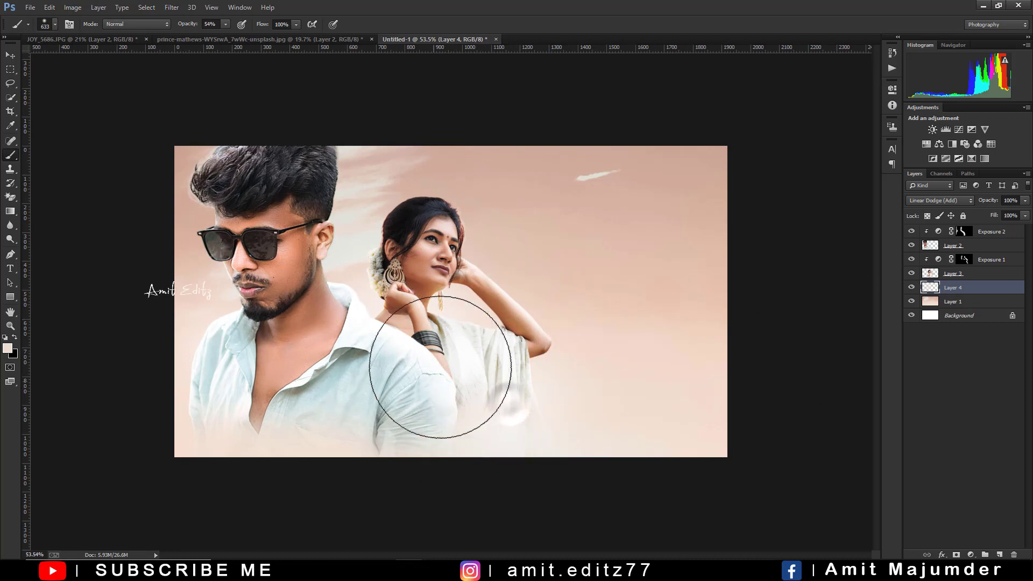
drag(484, 301, 443, 272)
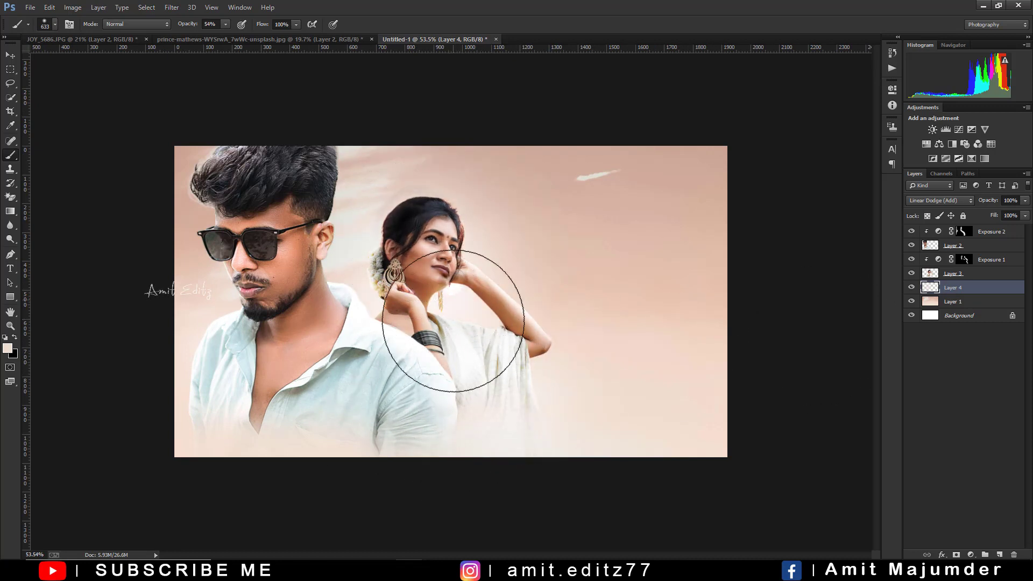
scroll(453, 312, down, 1)
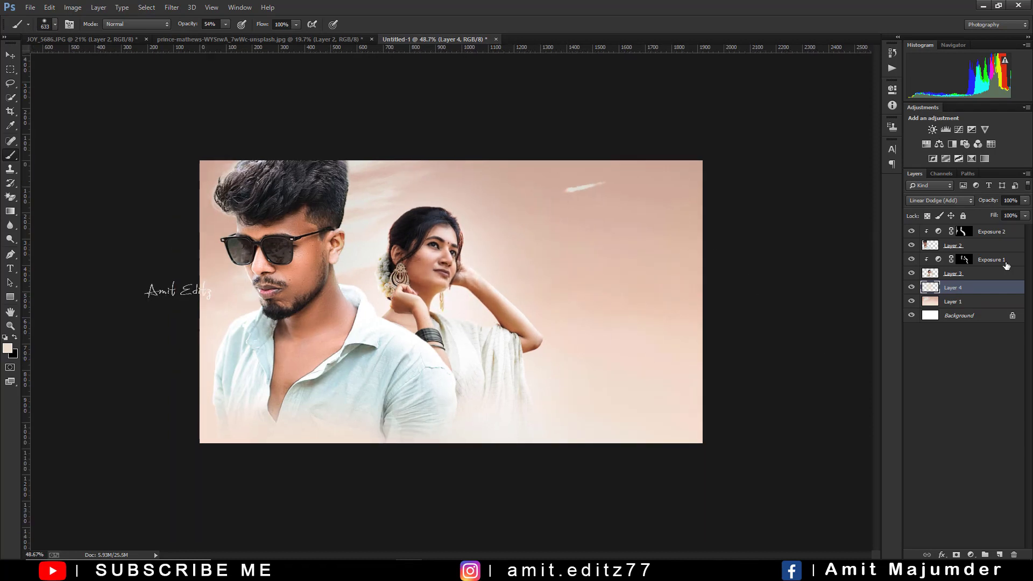
- Set the glow layer to 71% opacity and paint soft light over the man's face
click(1009, 212)
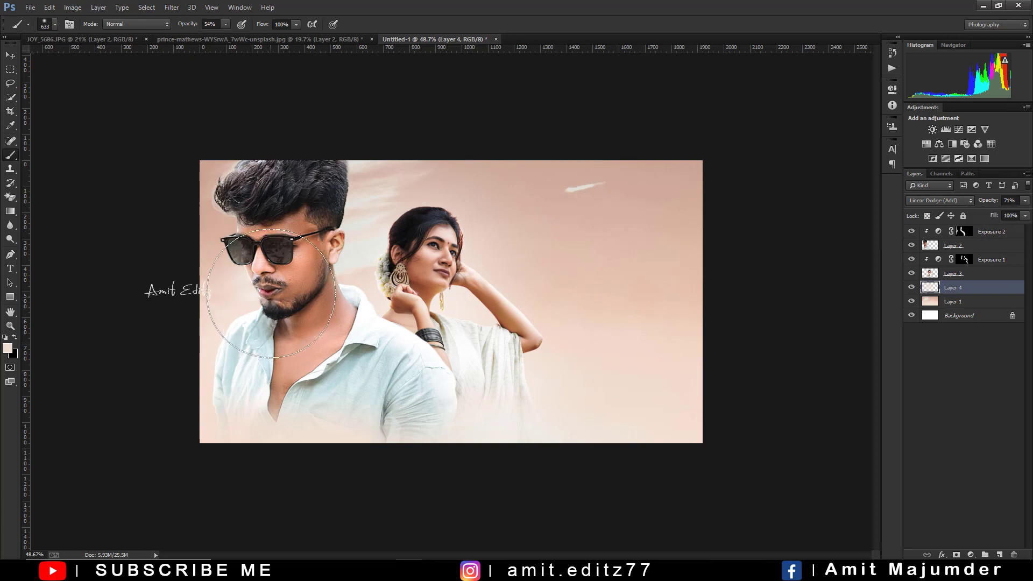
drag(291, 321, 307, 310)
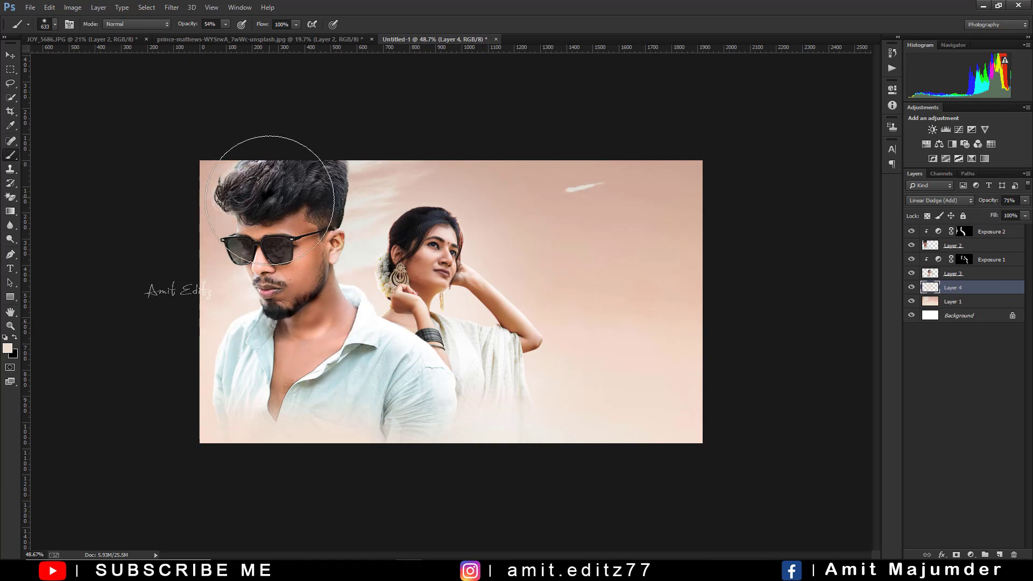
scroll(340, 340, down, 3)
scroll(357, 341, up, 2)
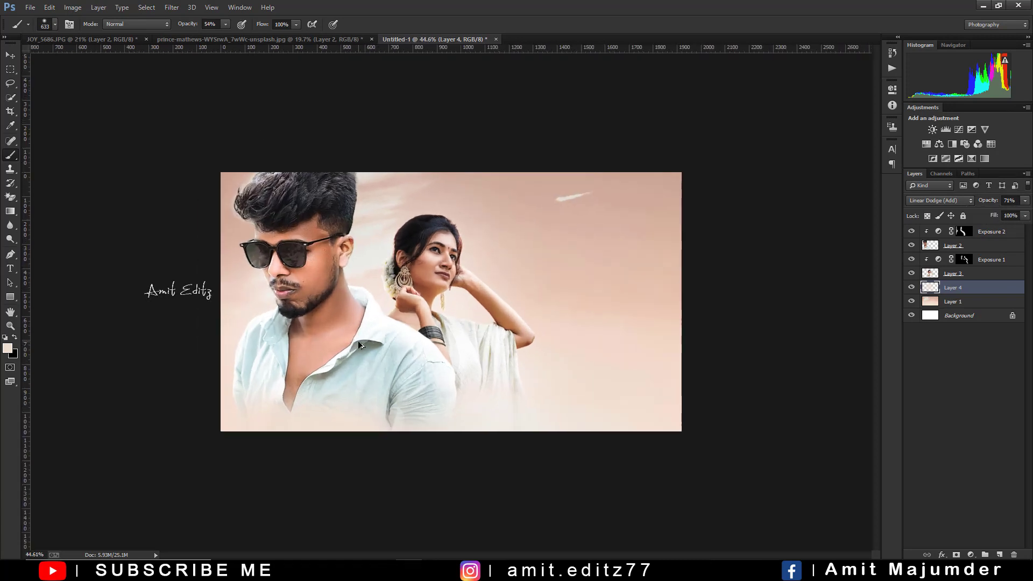
- Add an Exposure adjustment of -0.46 above the peach background layer
click(974, 307)
click(972, 130)
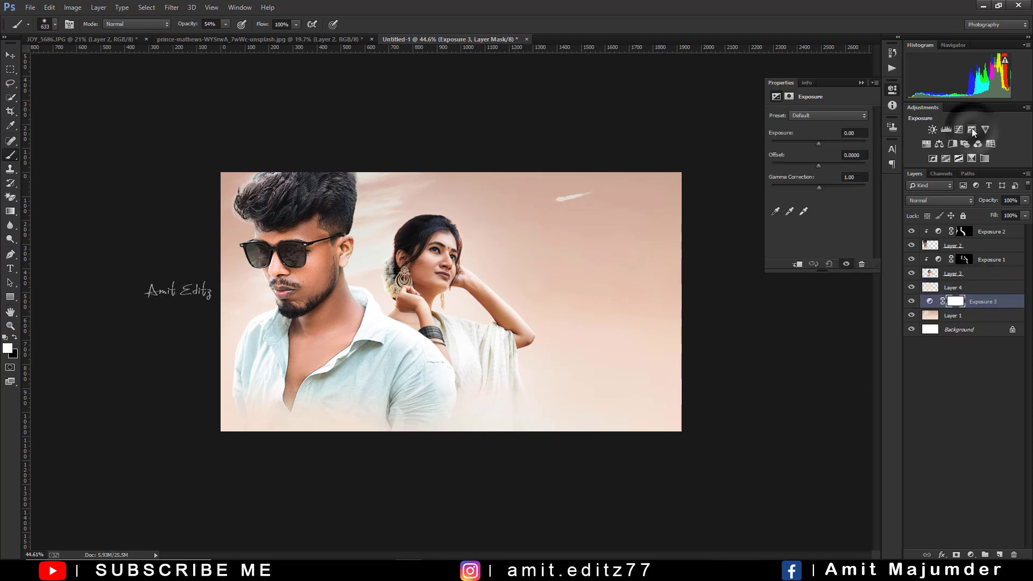
drag(818, 144, 815, 144)
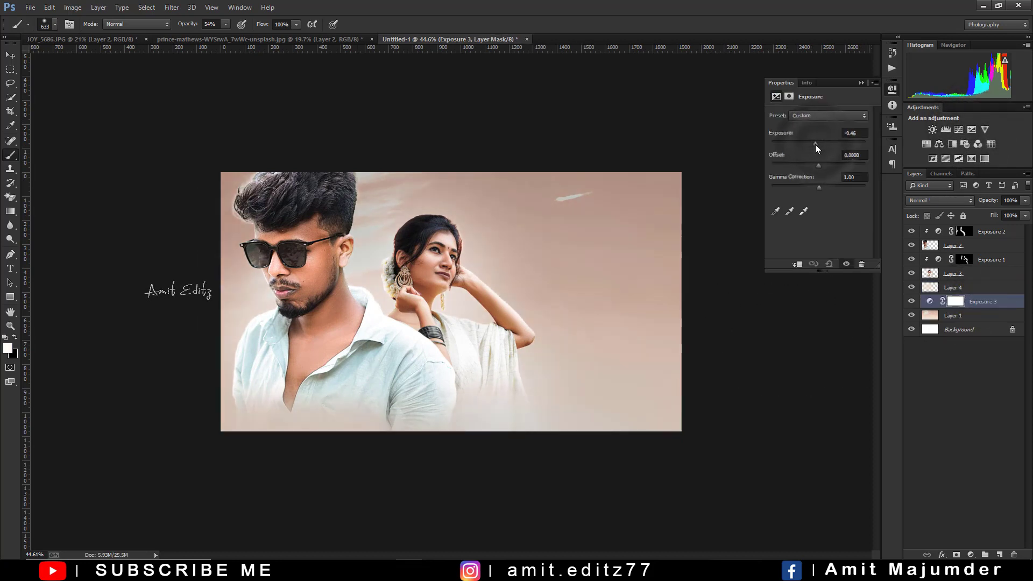
click(860, 83)
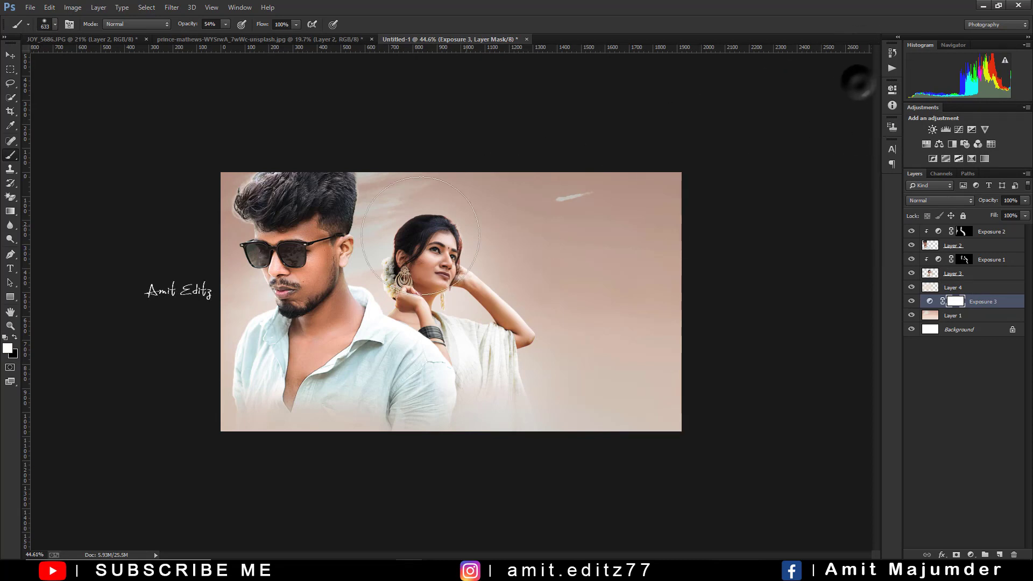
scroll(420, 235, up, 2)
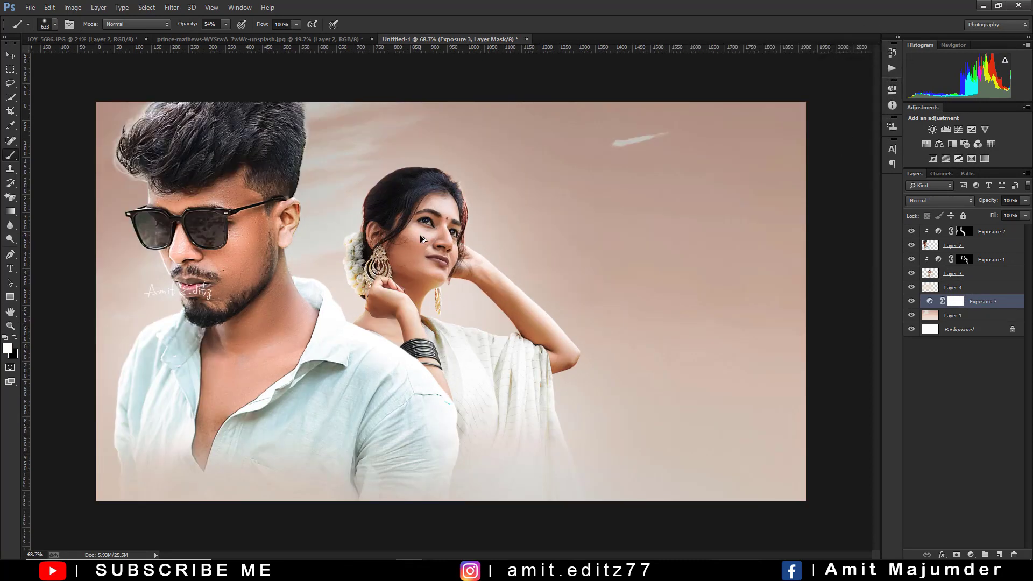
click(953, 245)
scroll(268, 232, up, 2)
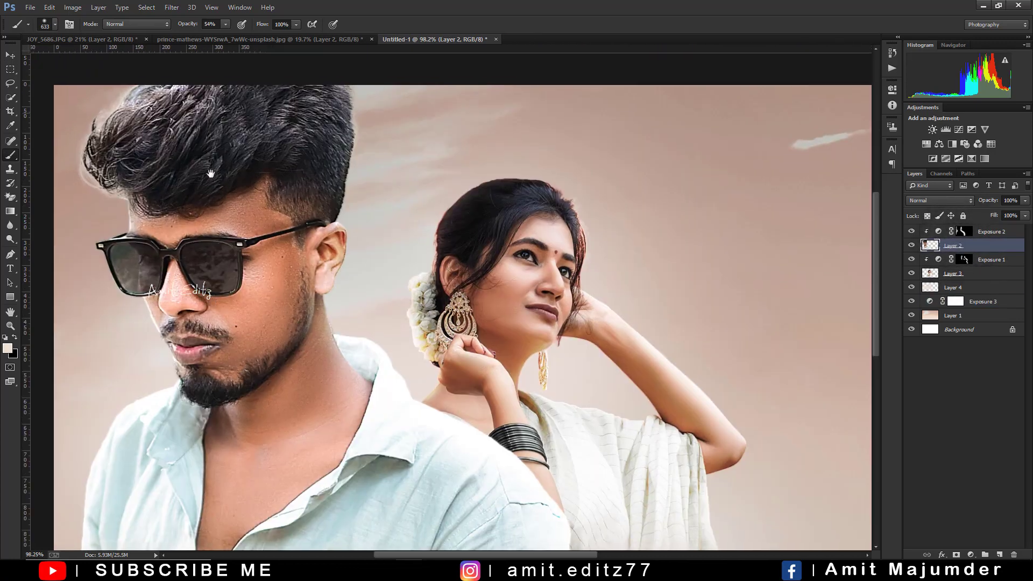
scroll(226, 204, up, 2)
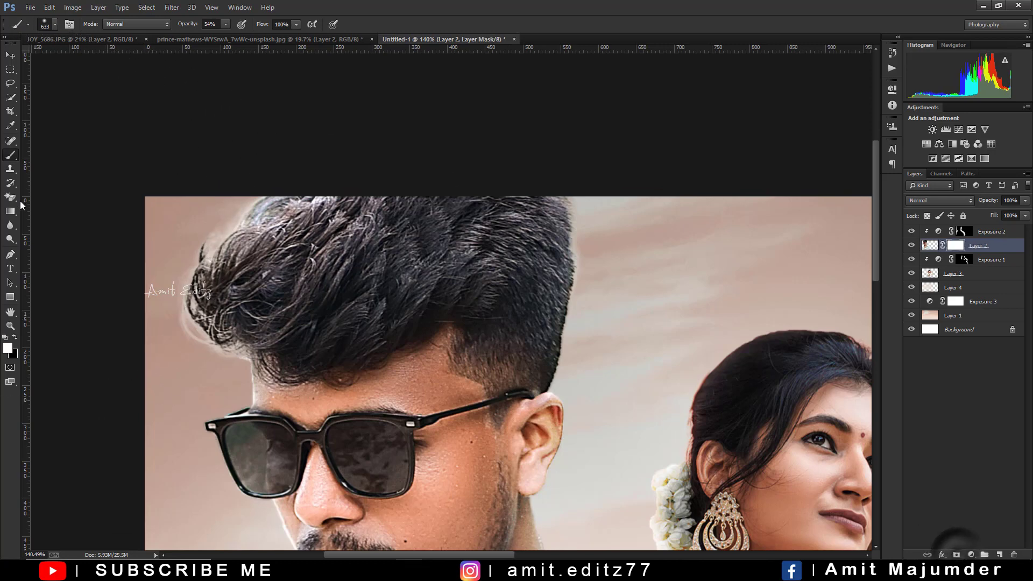
- Add a mask to Layer 2 and paint black with a small brush over the hair's left-edge halo
click(955, 245)
drag(302, 237, 93, 215)
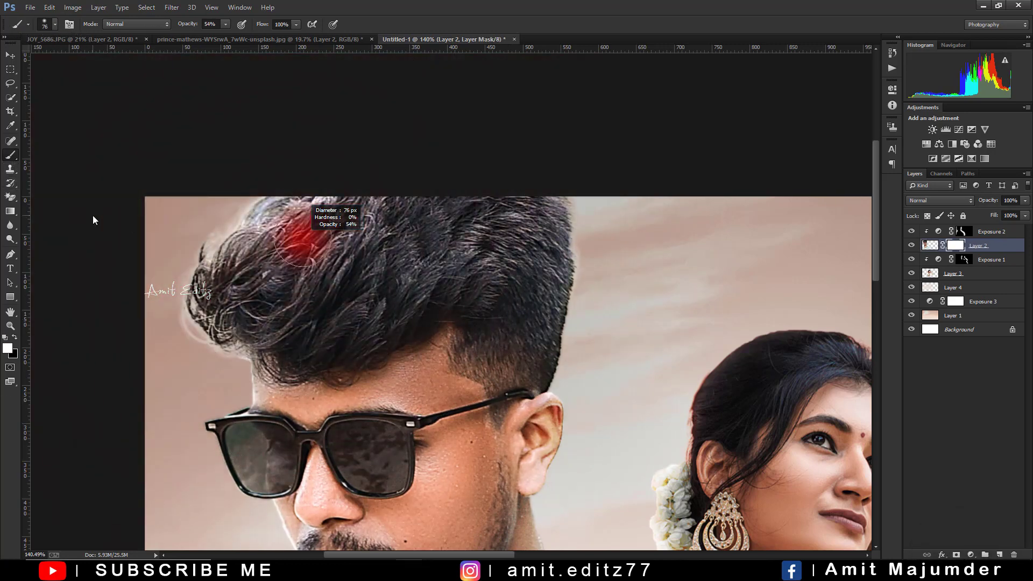
key(x)
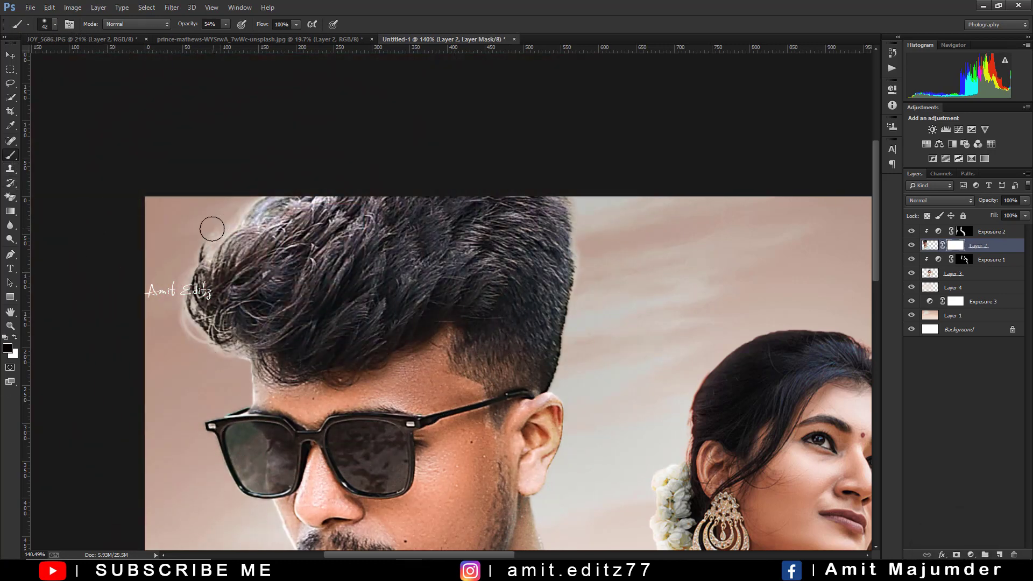
drag(210, 231, 249, 188)
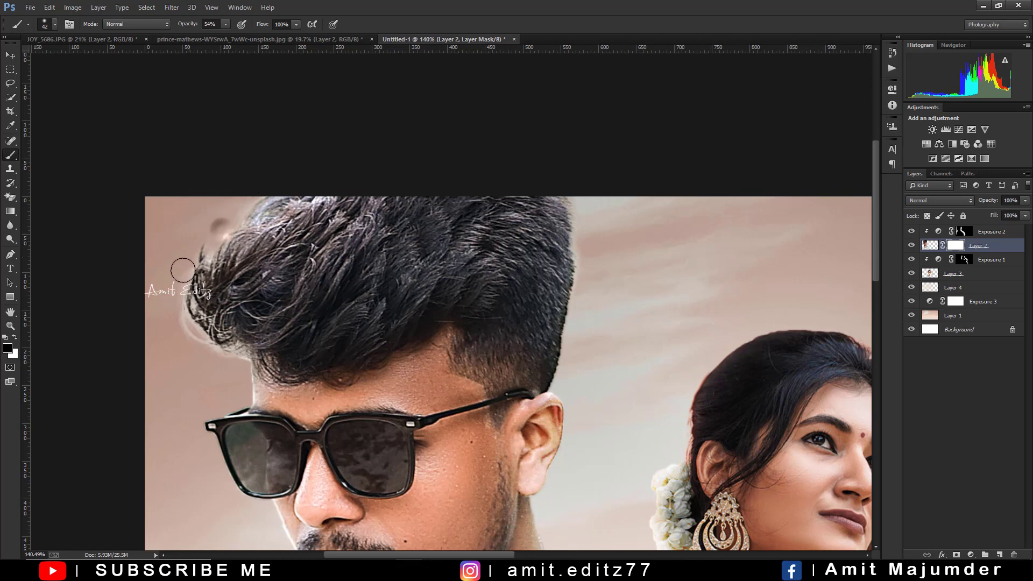
mouse_move(183, 270)
mouse_down()
mouse_move(206, 353)
mouse_move(191, 343)
mouse_move(184, 330)
mouse_move(231, 366)
mouse_up()
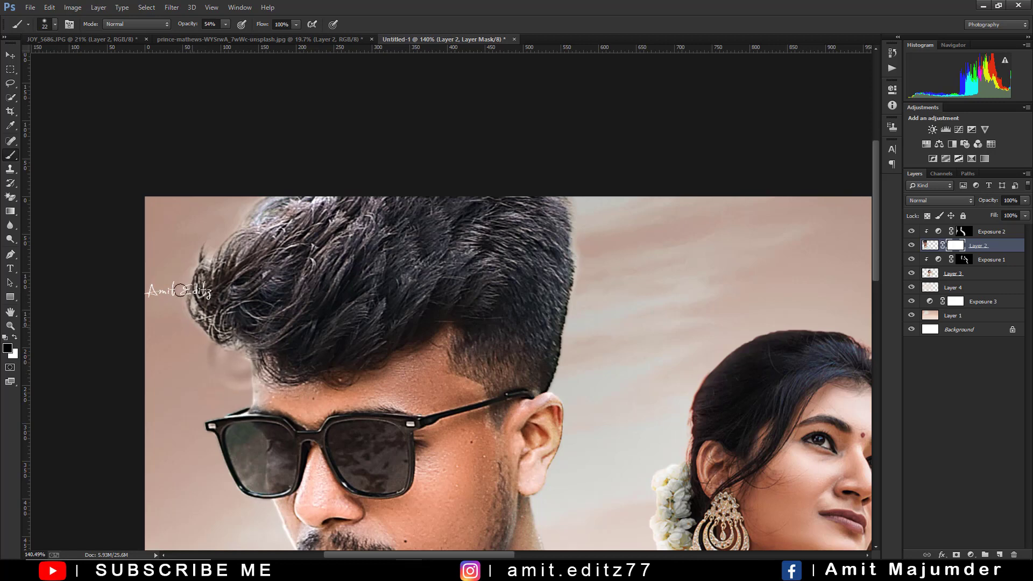
mouse_move(186, 276)
mouse_down()
mouse_move(203, 230)
mouse_move(231, 231)
mouse_move(222, 185)
mouse_up()
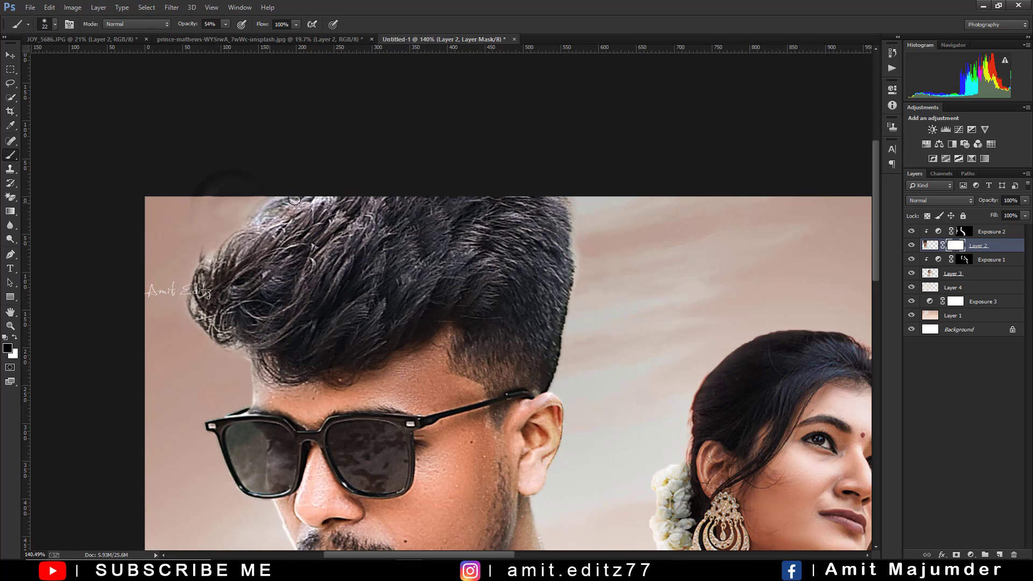
key(ctrl+0)
scroll(329, 204, down, 2)
scroll(329, 204, up, 1)
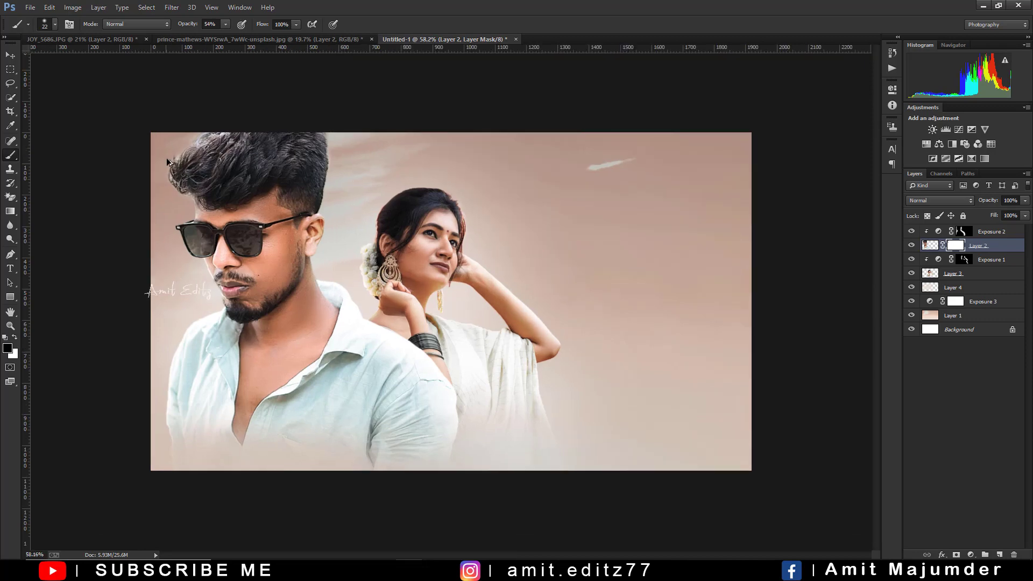
scroll(155, 214, up, 4)
scroll(631, 255, down, 3)
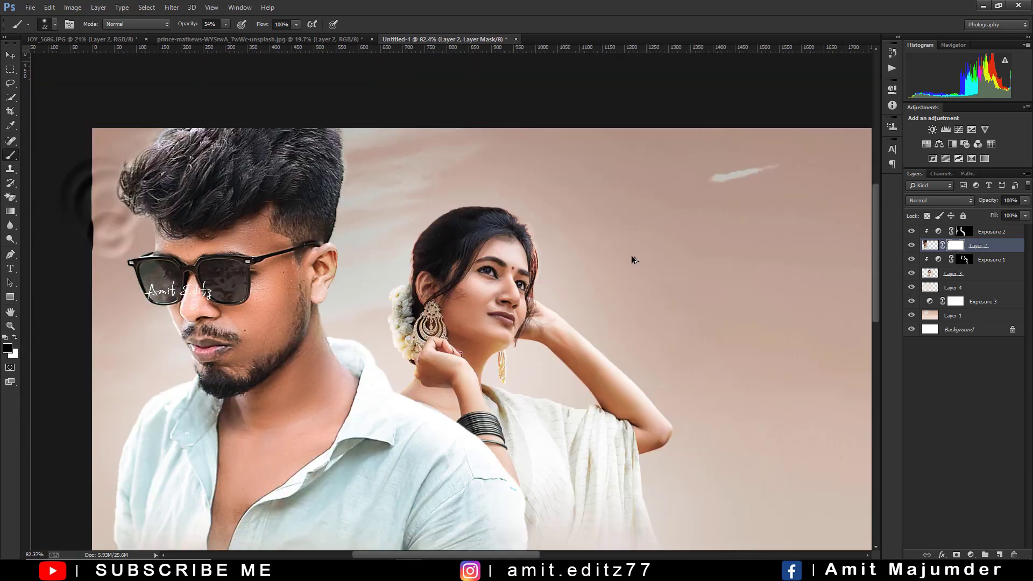
scroll(647, 255, down, 2)
scroll(648, 260, down, 1)
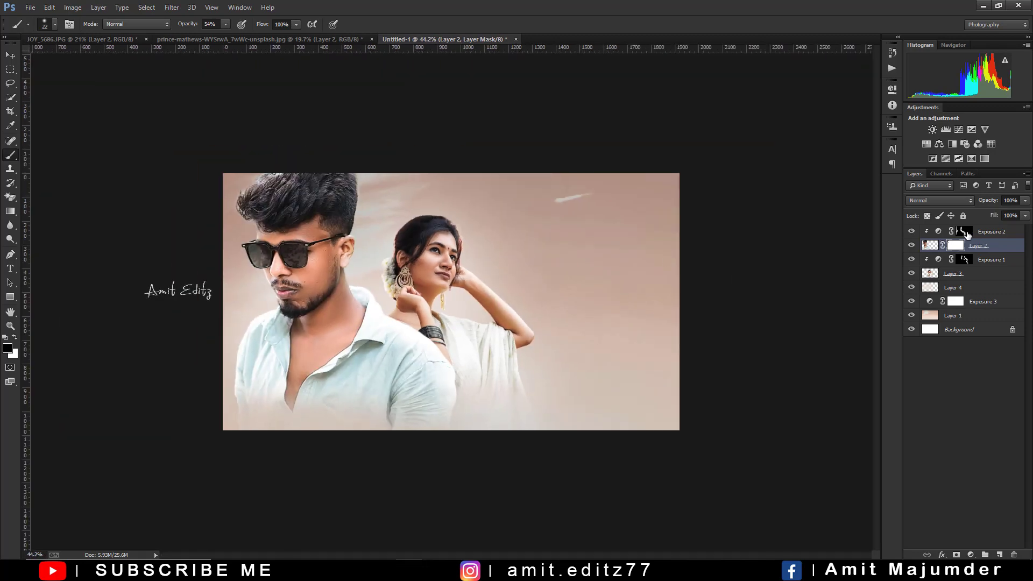
- Target the Exposure 2 mask with the Dodge tool at Midtones and 73% exposure
click(966, 232)
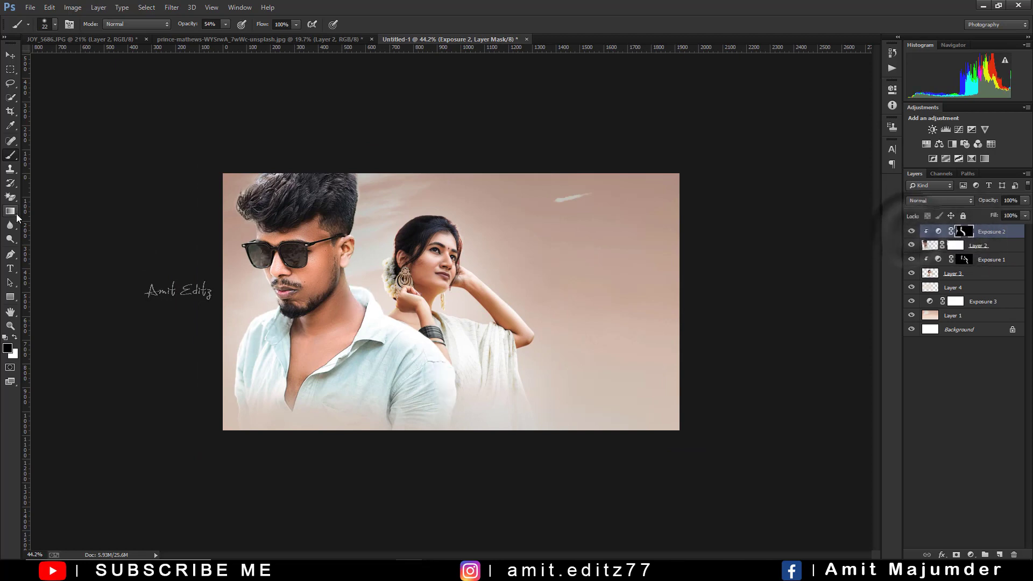
click(10, 239)
key(x)
scroll(176, 230, up, 2)
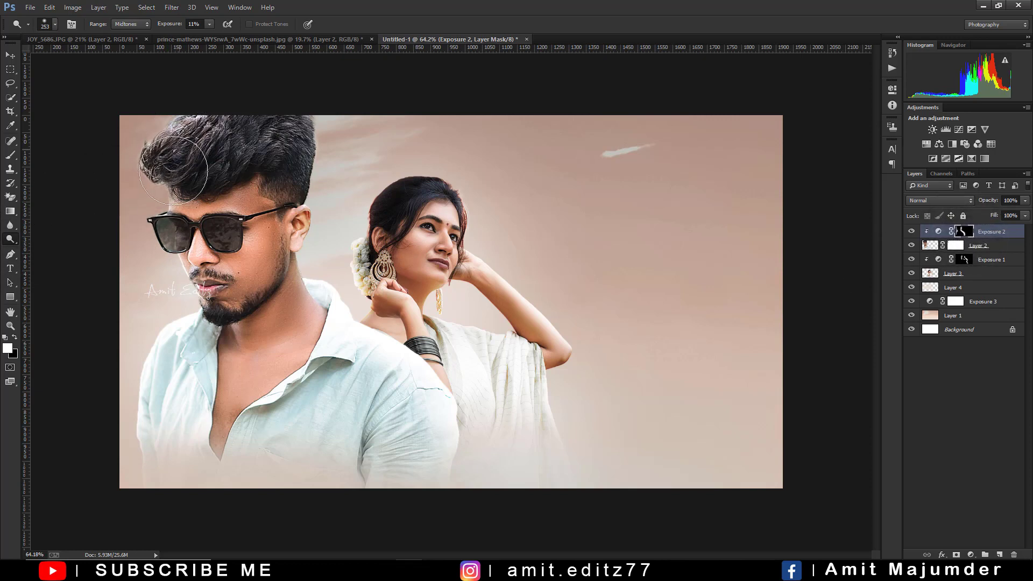
double_click(194, 25)
text(73)
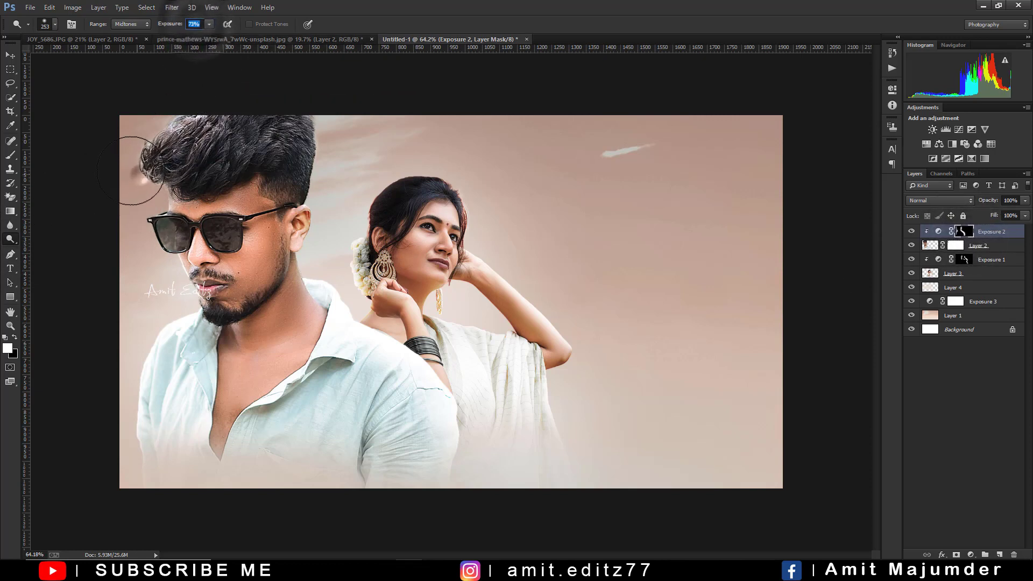
- Brush the background beside the man's hair, undoing strokes that left dark marks
drag(132, 127, 157, 197)
key(ctrl+z)
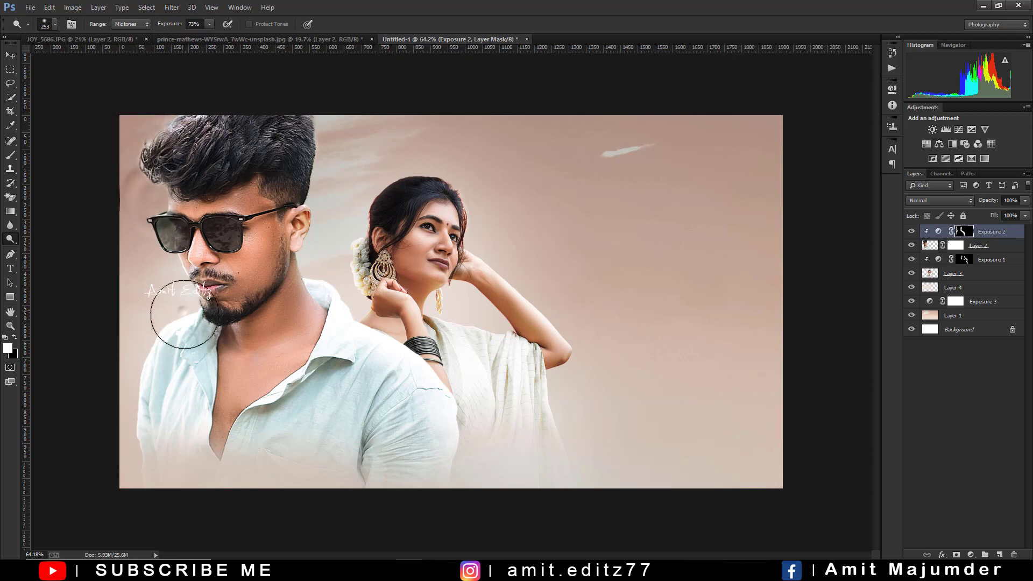
key(x)
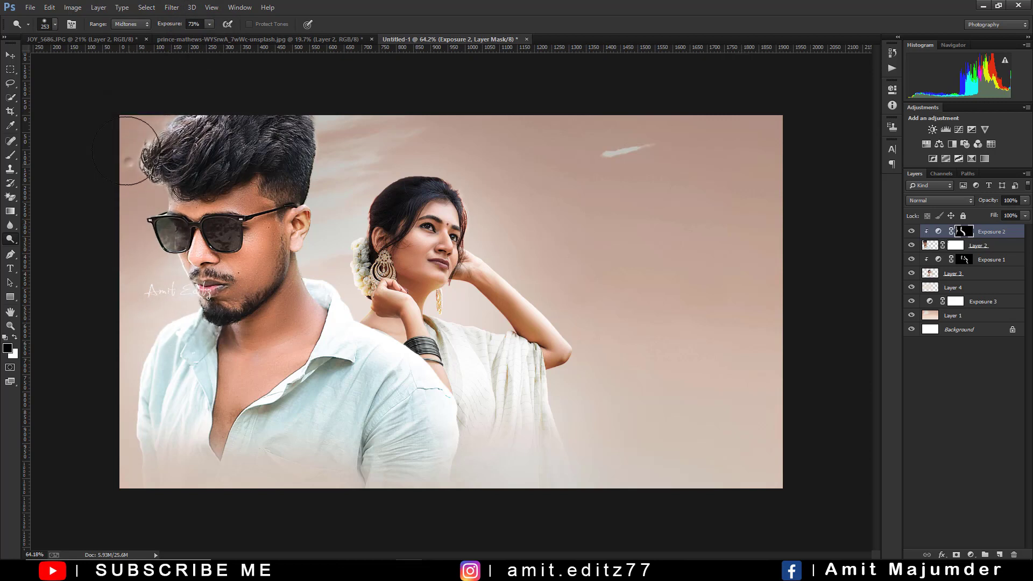
key(ctrl+z)
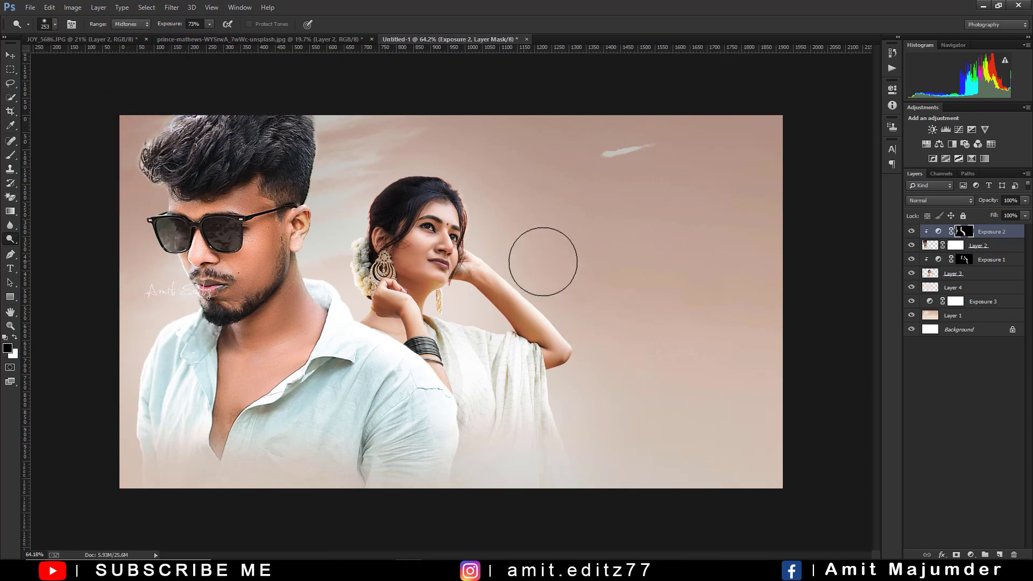
key(ctrl+minus)
key(ctrl+minus)
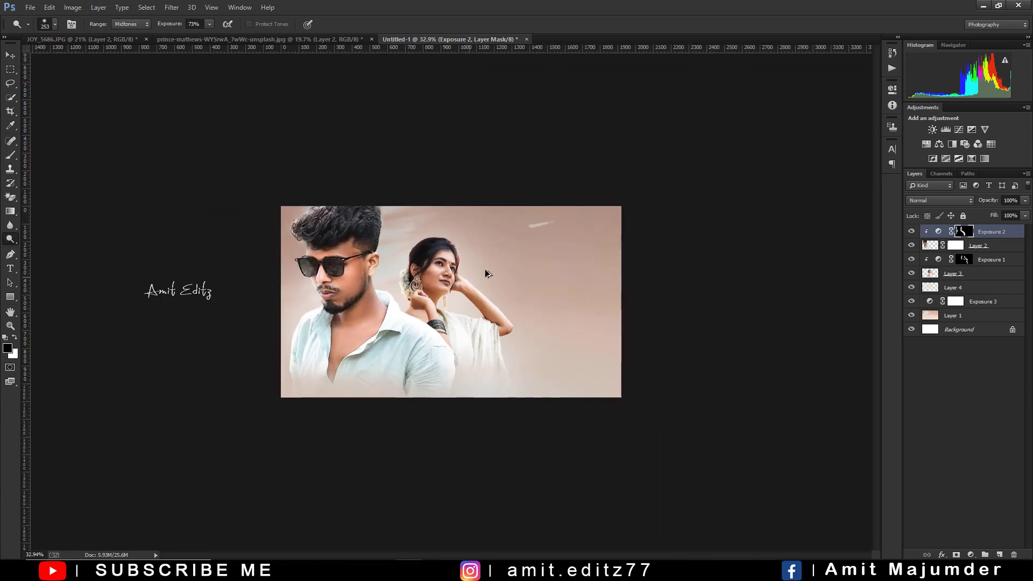
key(ctrl+plus)
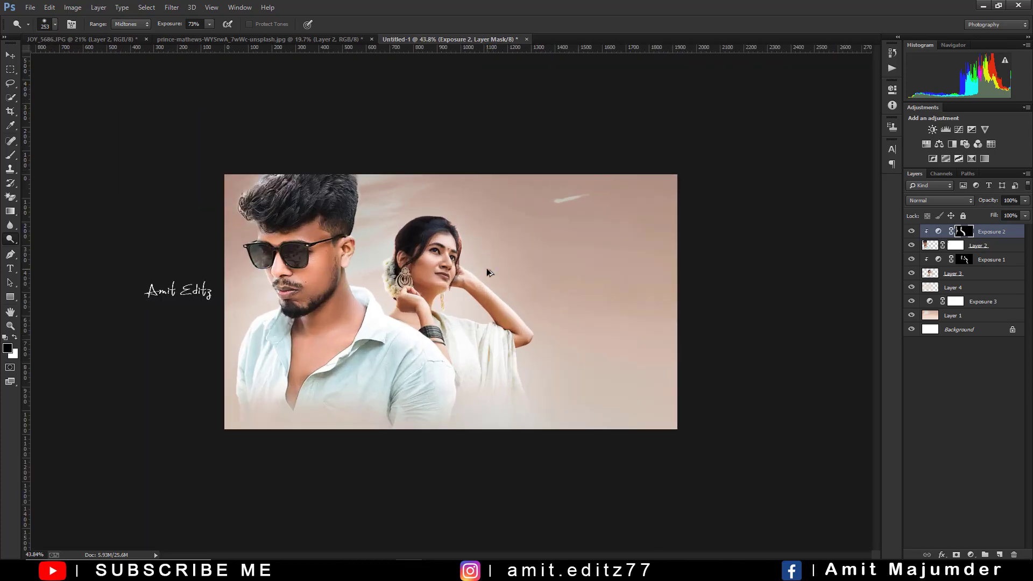
scroll(486, 268, up, 1)
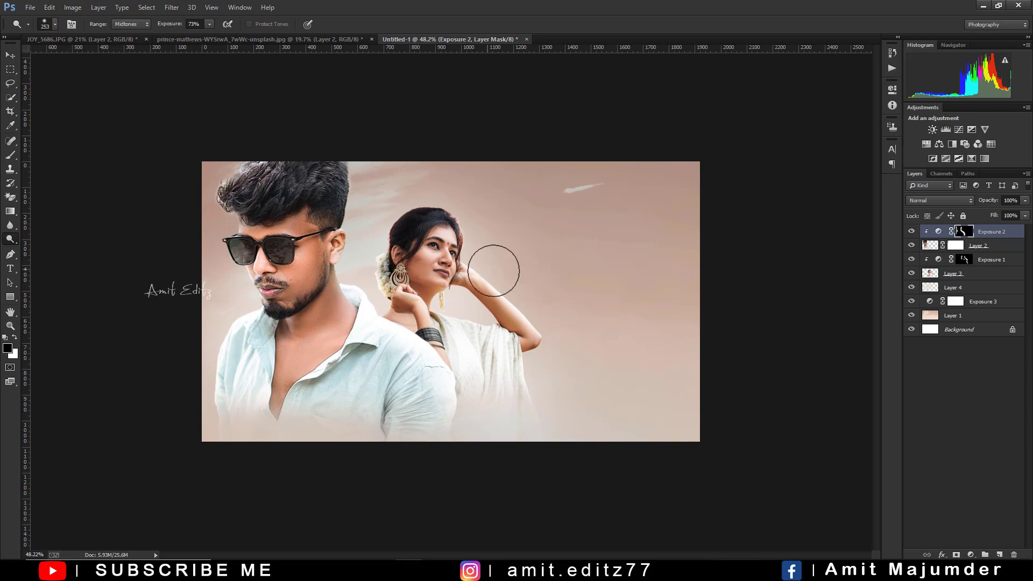
scroll(453, 232, up, 1)
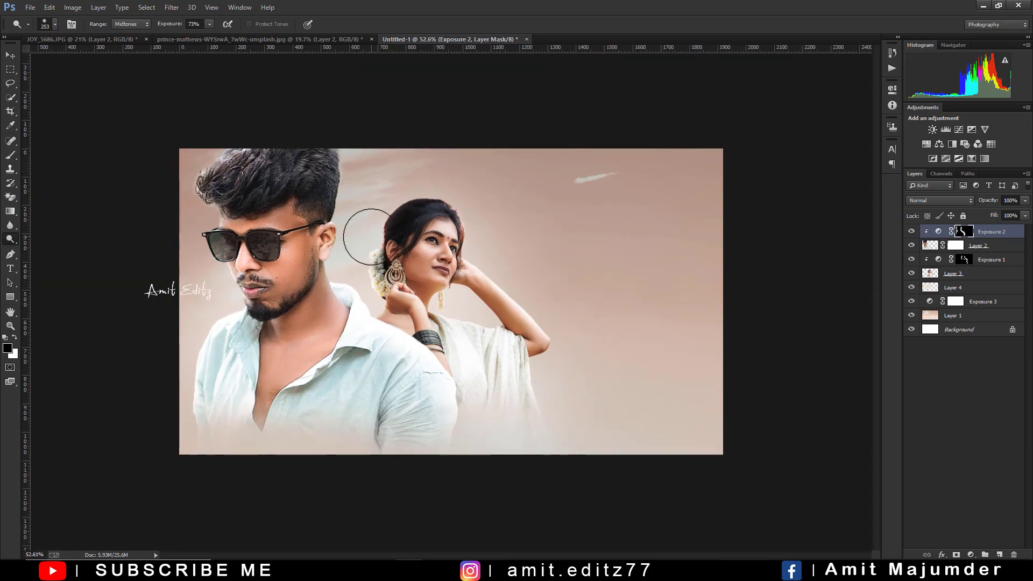
- Stamp all visible layers into a new merged Layer 5
click(31, 8)
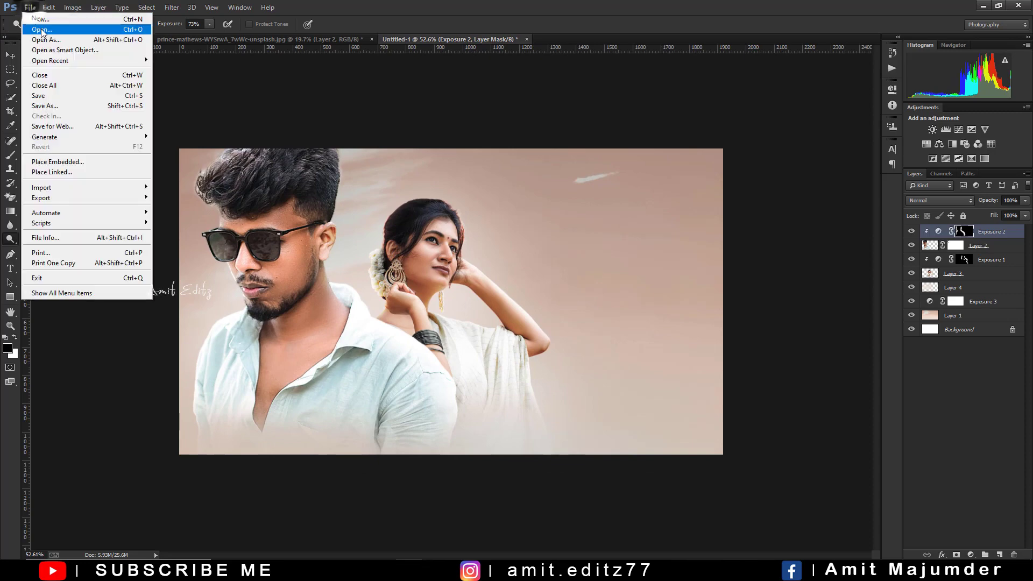
click(53, 27)
click(499, 9)
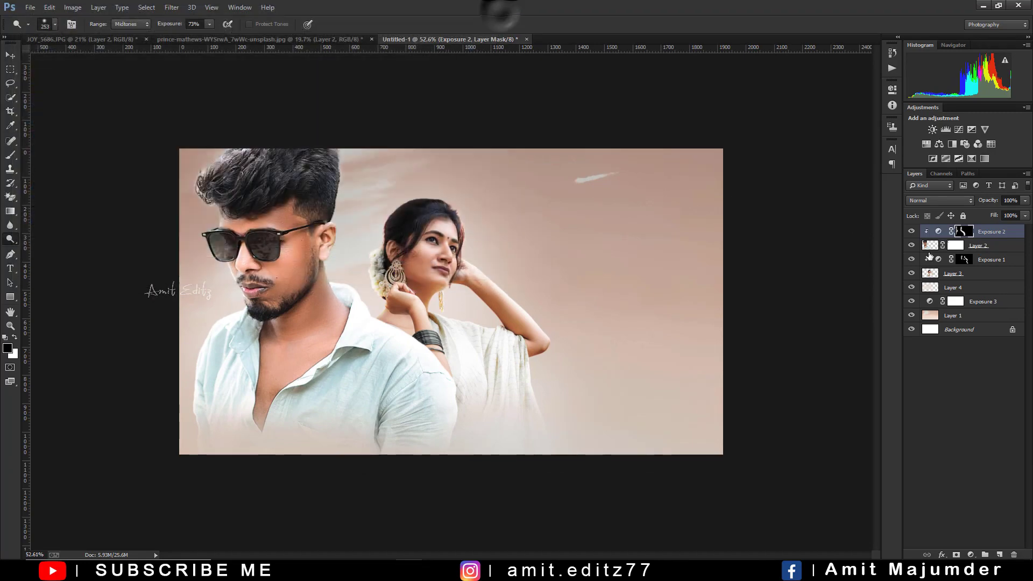
key(ctrl+shift+alt+e)
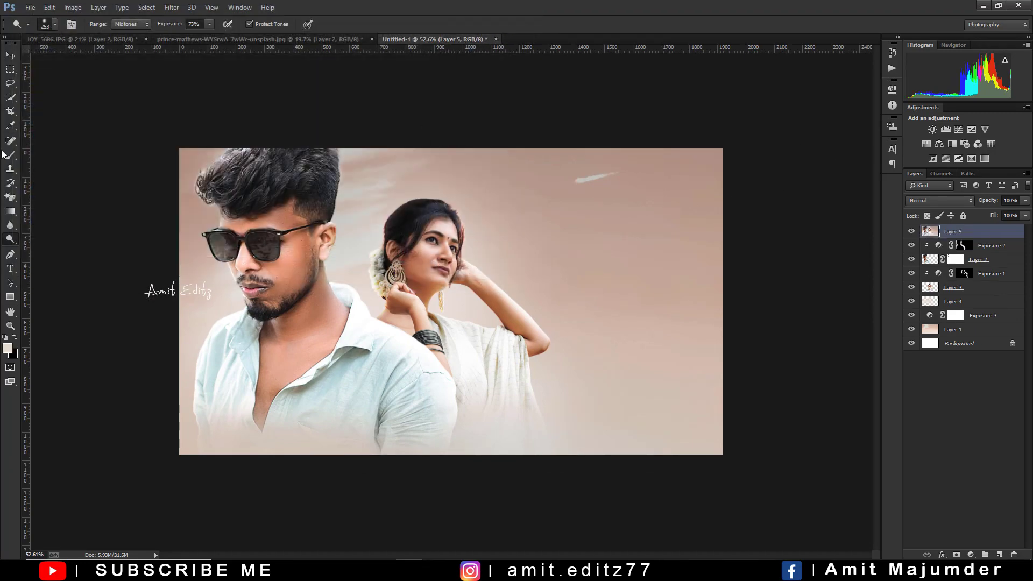
- Crop the canvas tighter around the couple and bring up the Windows Start menu
click(11, 111)
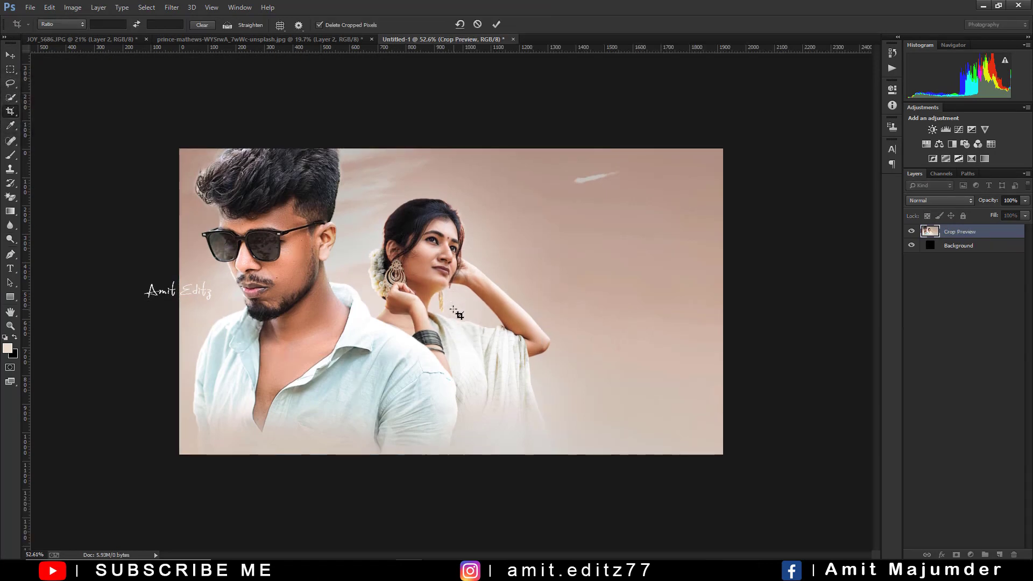
key(Return)
scroll(494, 341, down, 2)
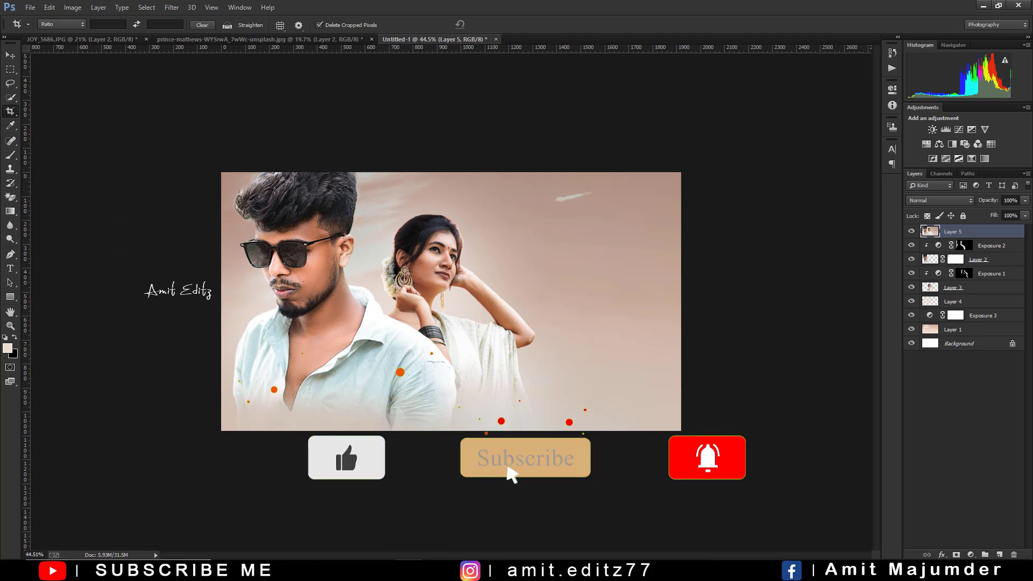
key(super)
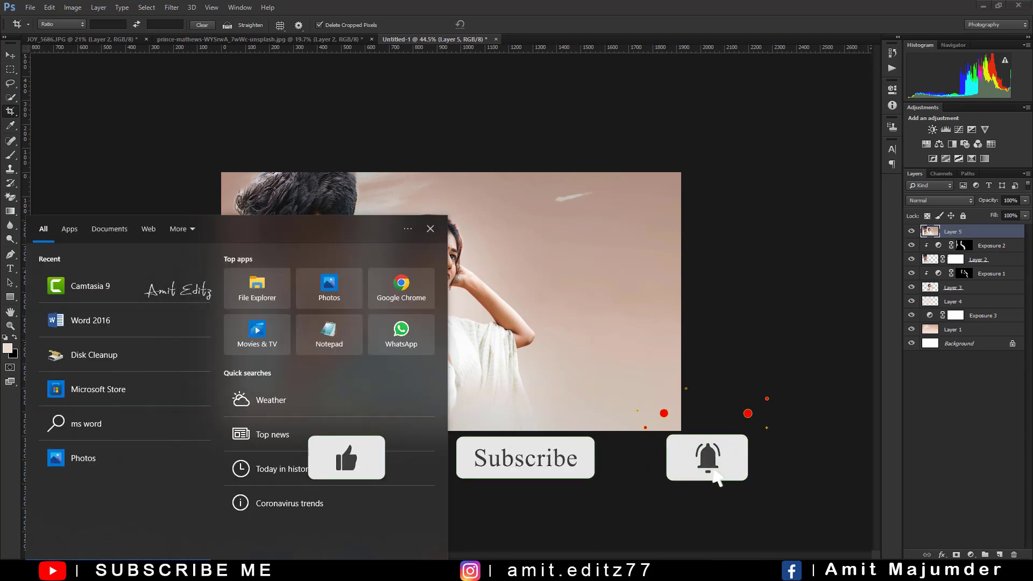
key(super)
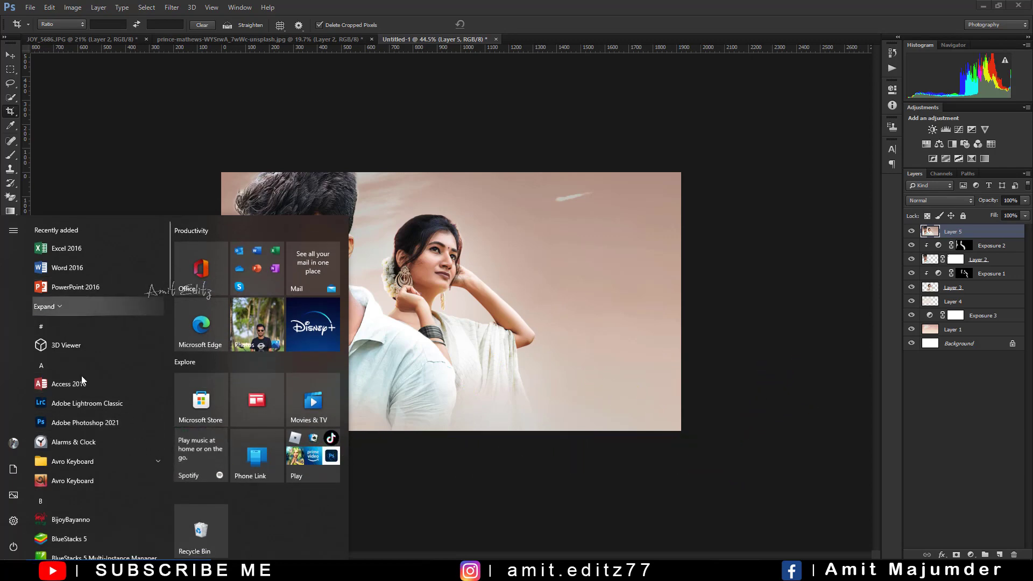
- Launch Avro Keyboard and switch typing to Bangla
click(73, 480)
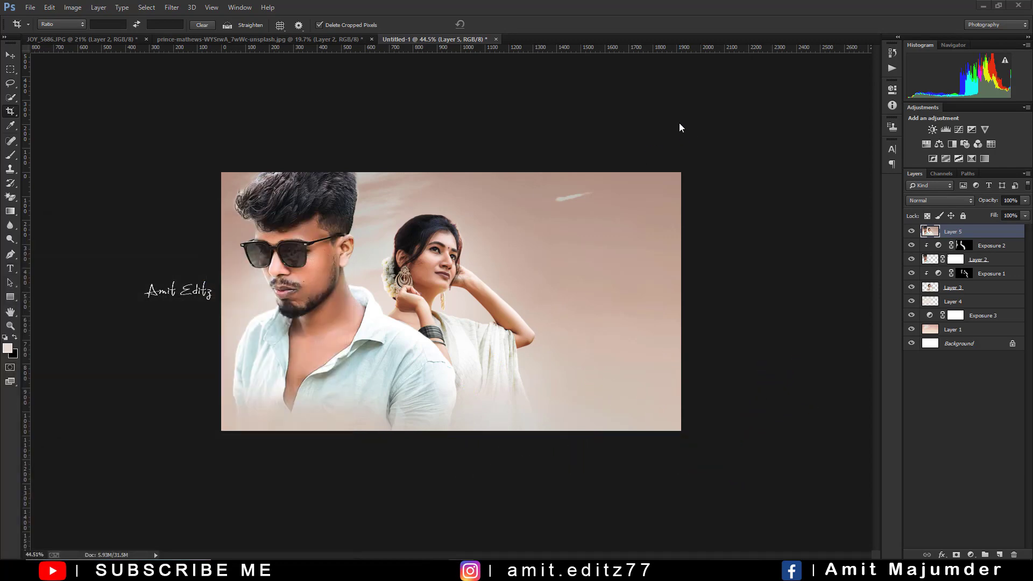
click(556, 367)
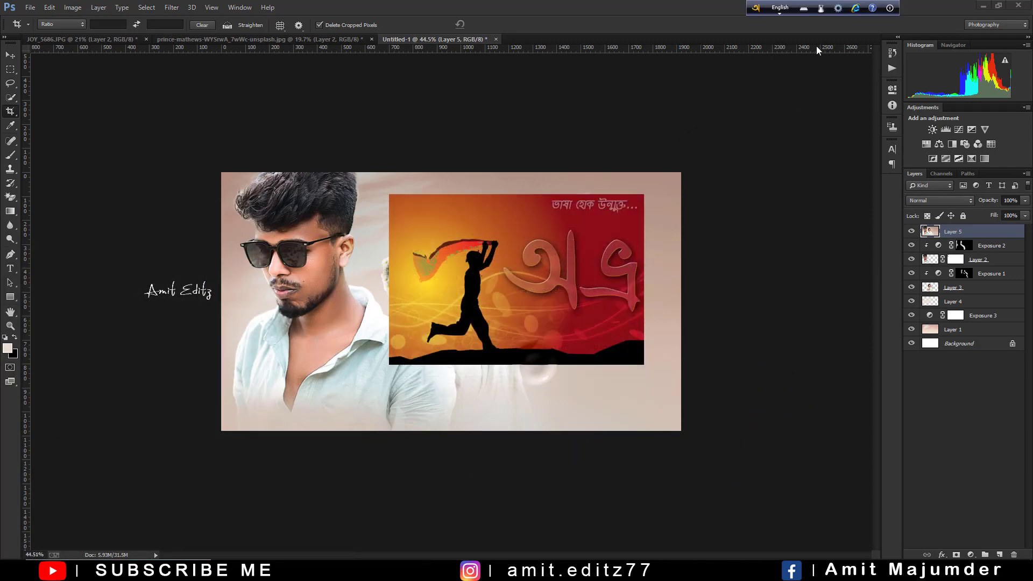
click(780, 9)
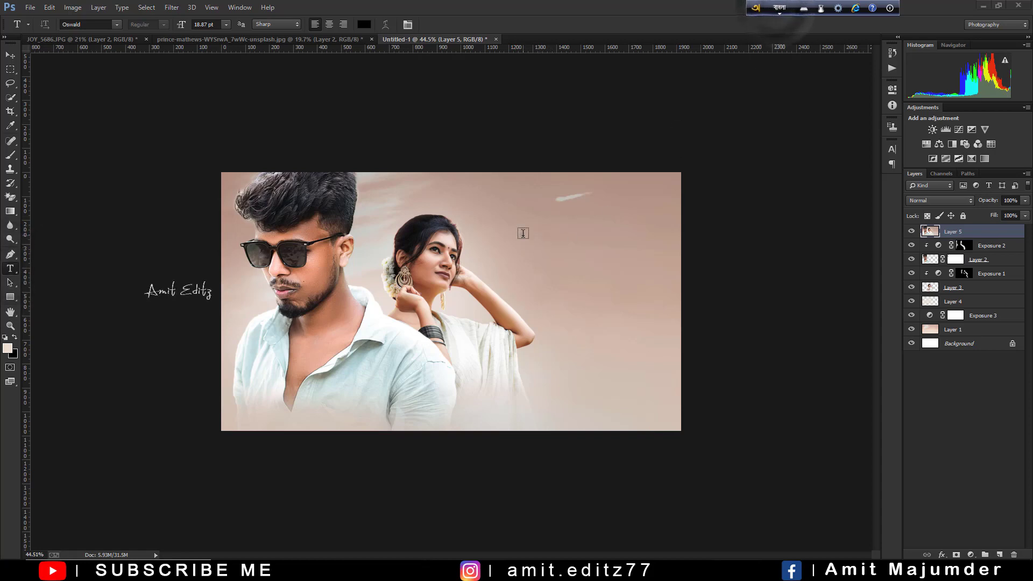
- Start a text layer on the canvas with font size 159.87 pt
click(527, 248)
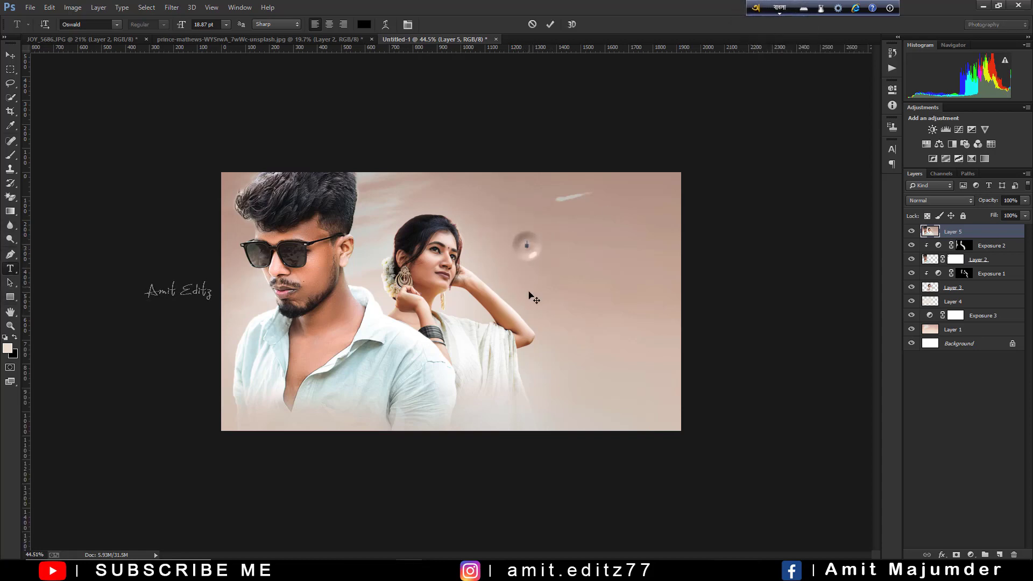
click(892, 149)
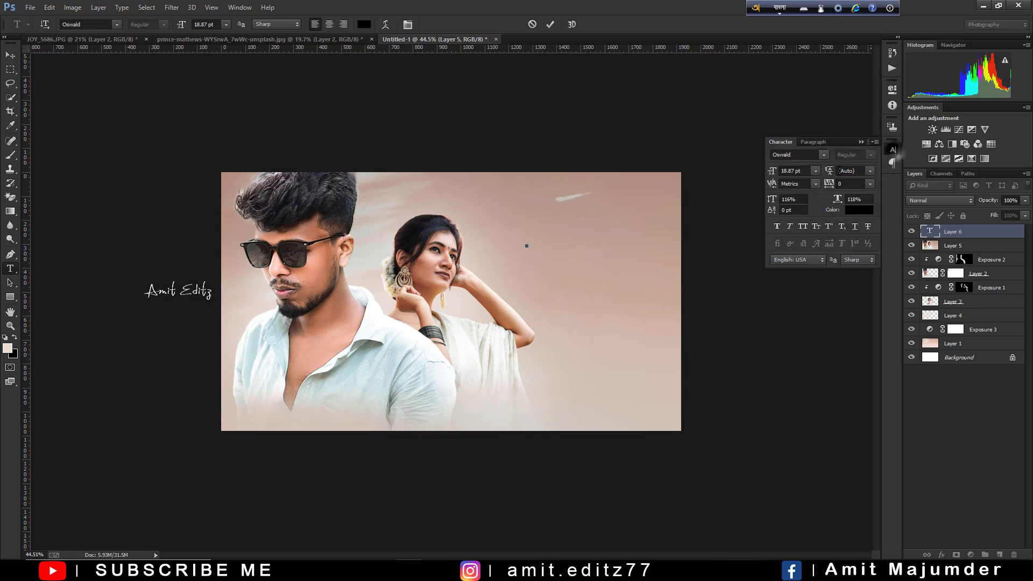
click(795, 170)
text(98.87)
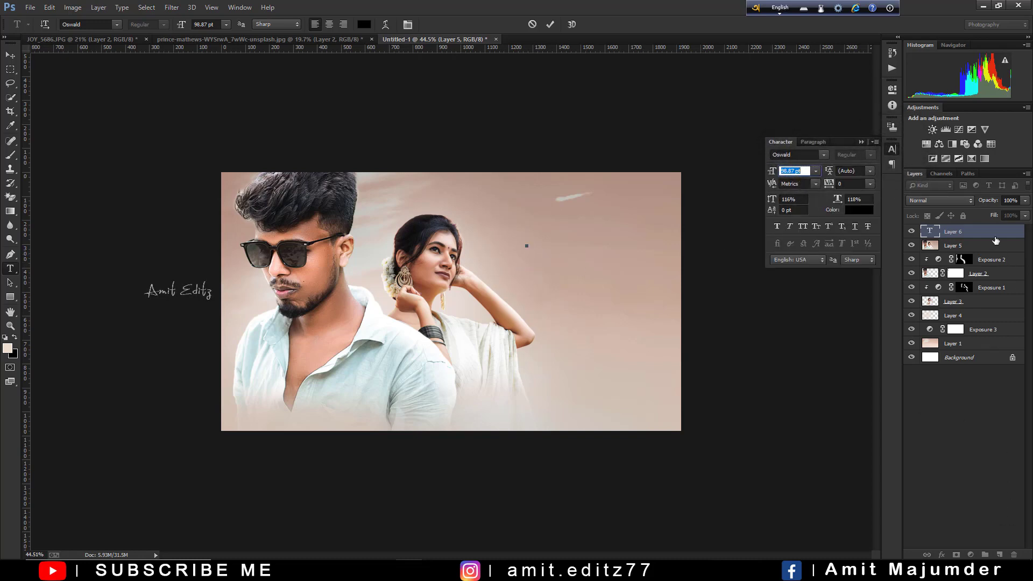
key(Escape)
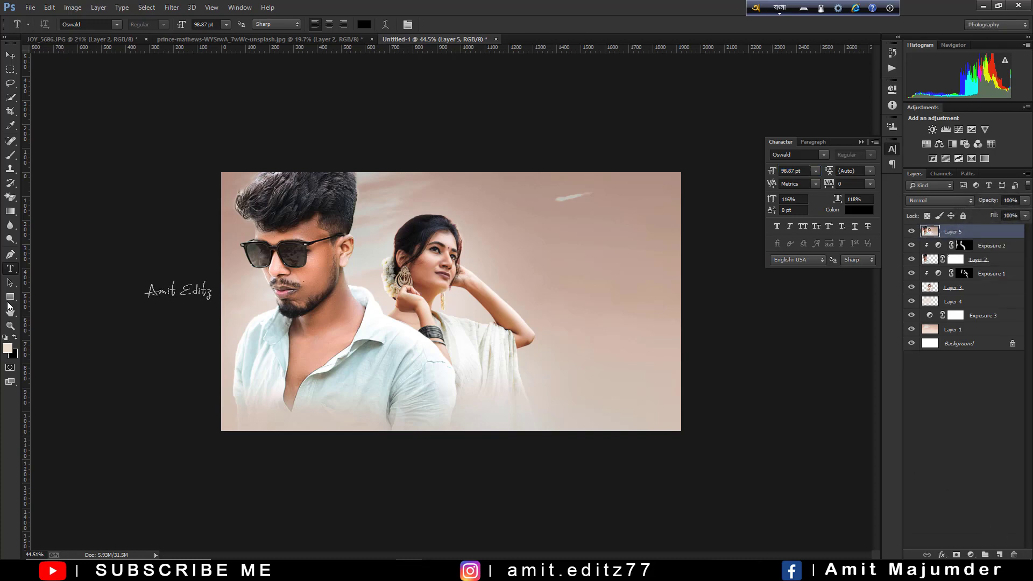
drag(799, 174, 459, 237)
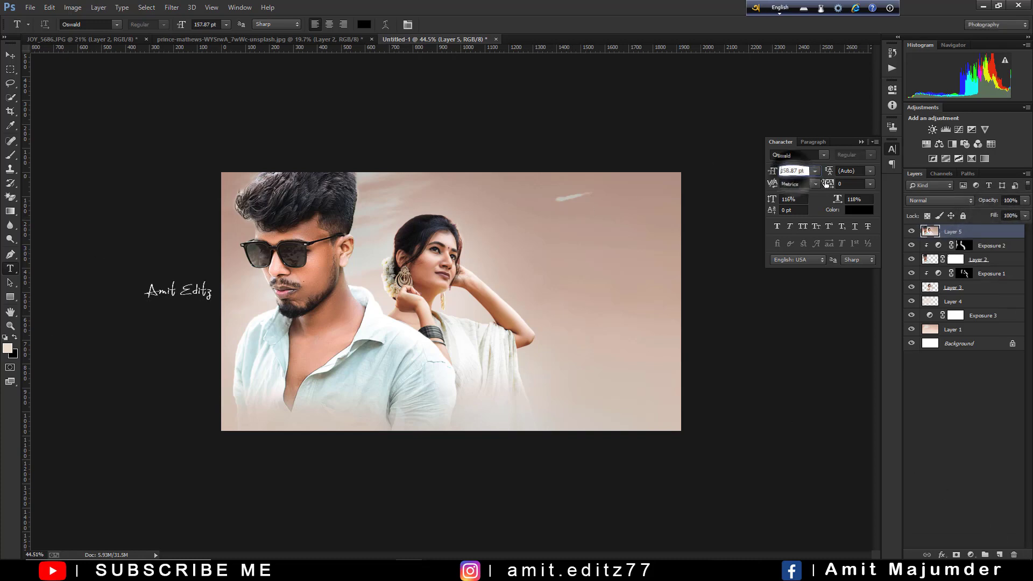
click(507, 246)
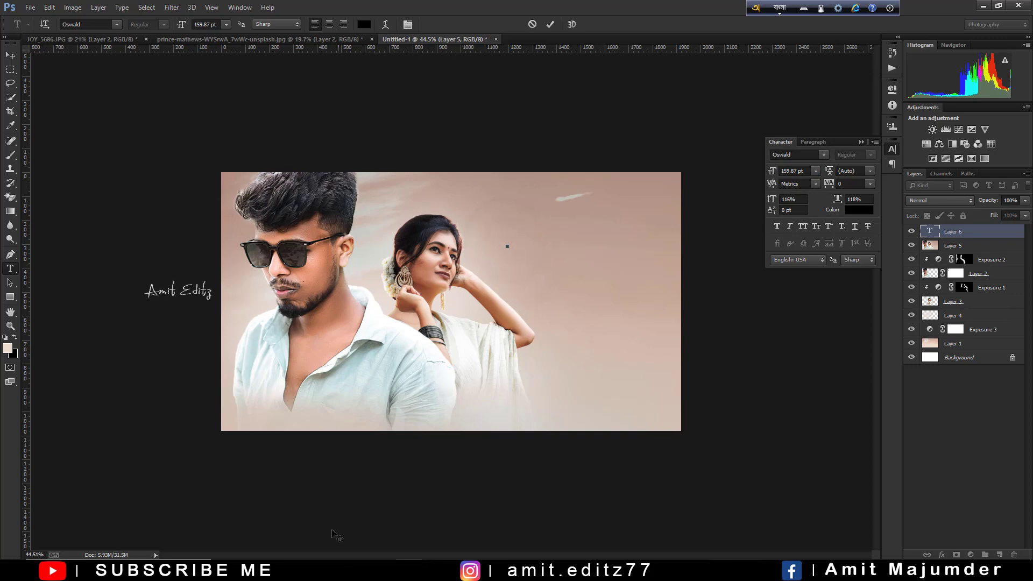
key(alt+Tab)
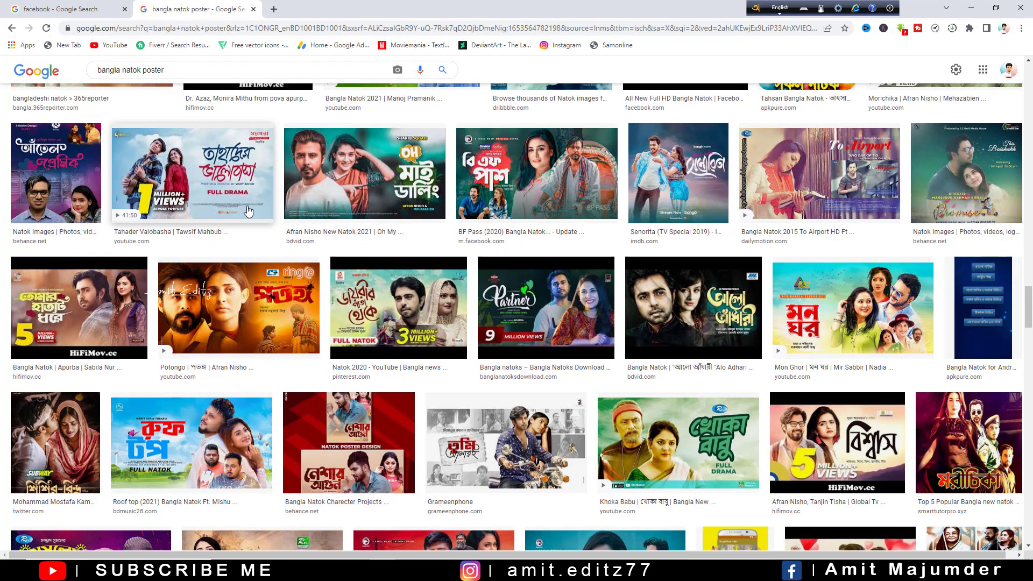
- Scroll the 'bangla natok poster' image results for title ideas, then return to Photoshop
scroll(319, 307, down, 3)
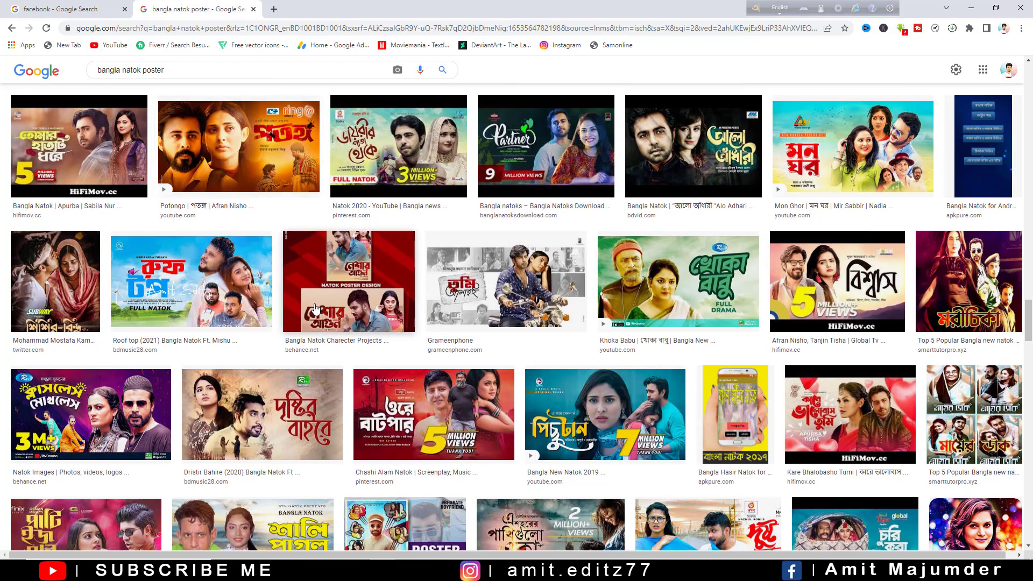
scroll(315, 308, up, 2)
scroll(316, 308, up, 2)
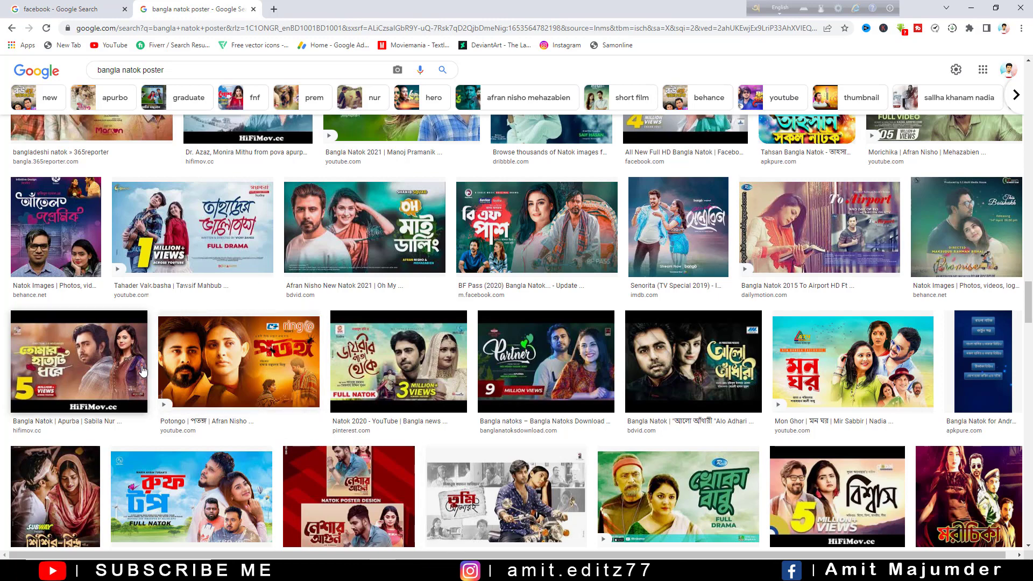
scroll(445, 281, up, 2)
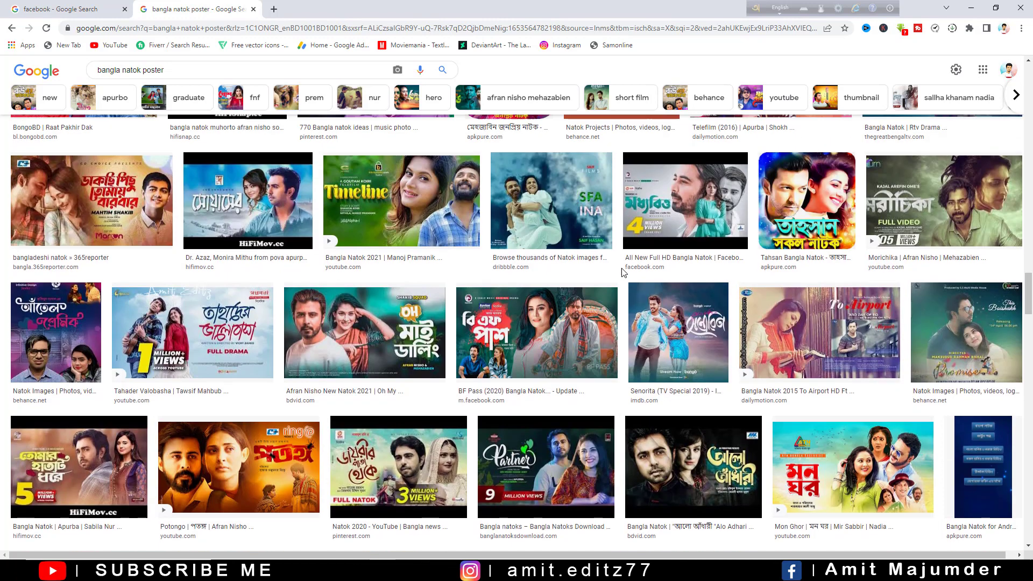
scroll(446, 281, up, 2)
scroll(444, 282, up, 2)
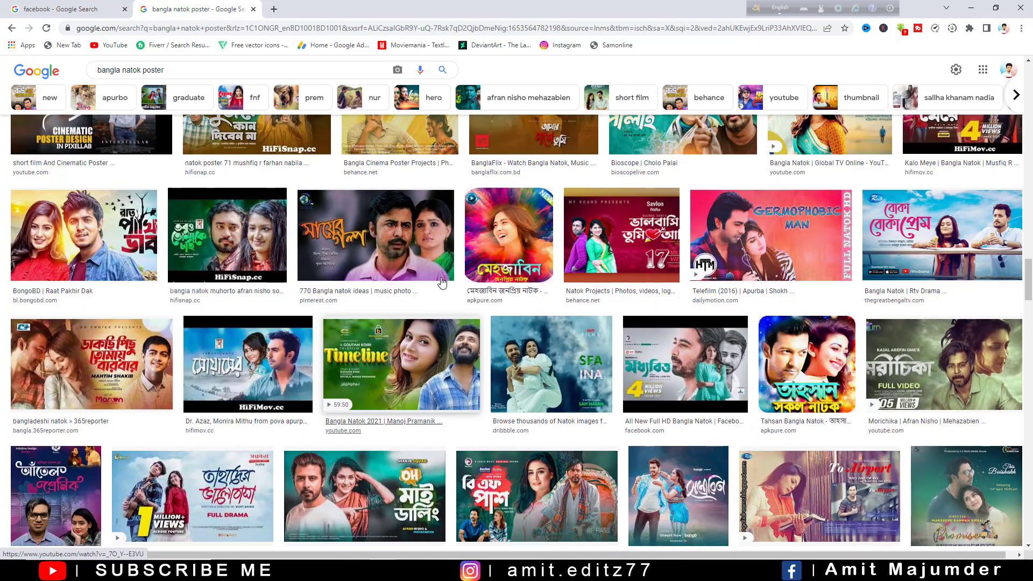
scroll(442, 282, up, 2)
scroll(441, 281, up, 4)
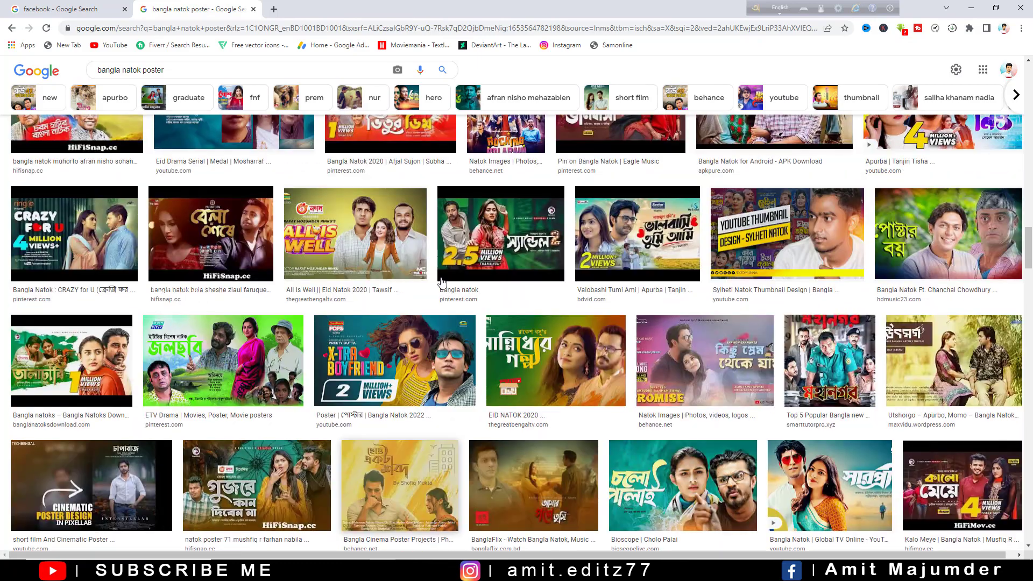
scroll(441, 281, up, 4)
scroll(441, 282, up, 4)
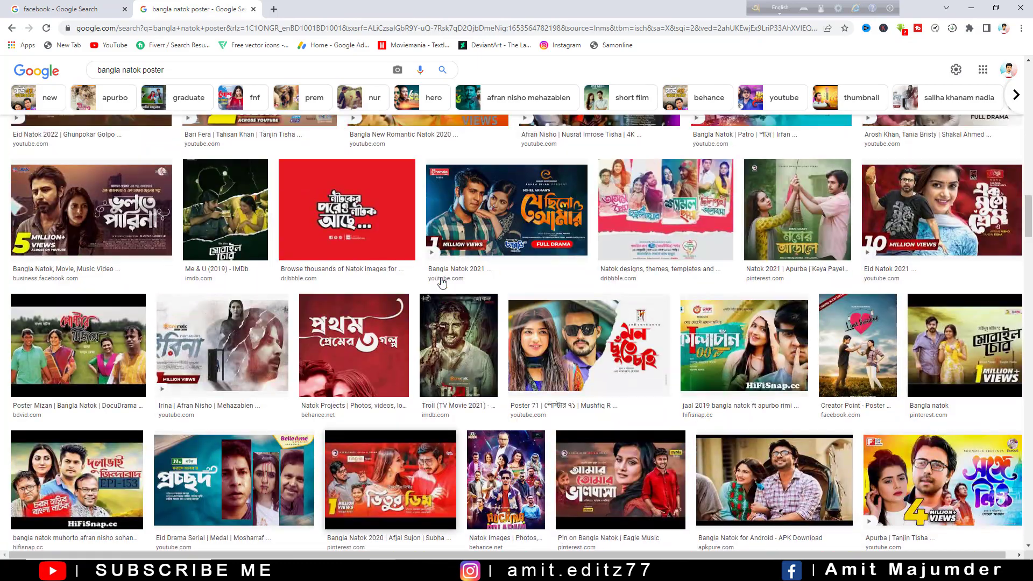
scroll(297, 323, up, 2)
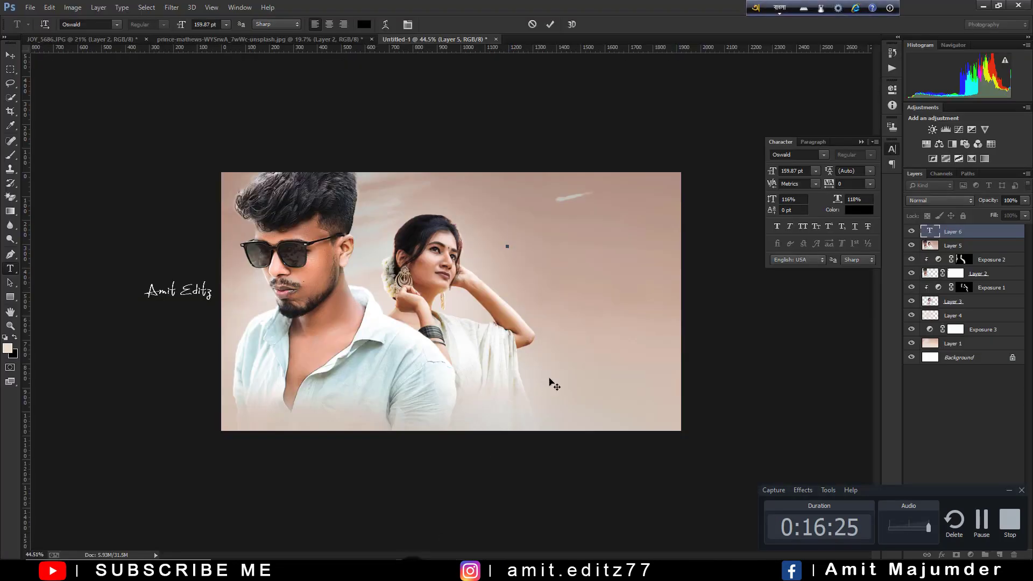
click(1009, 492)
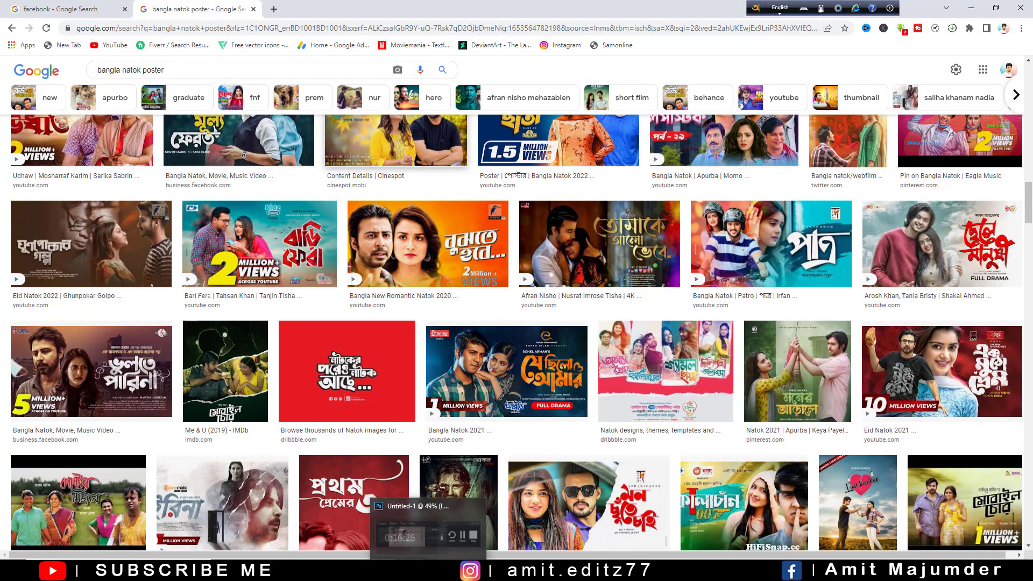
click(472, 534)
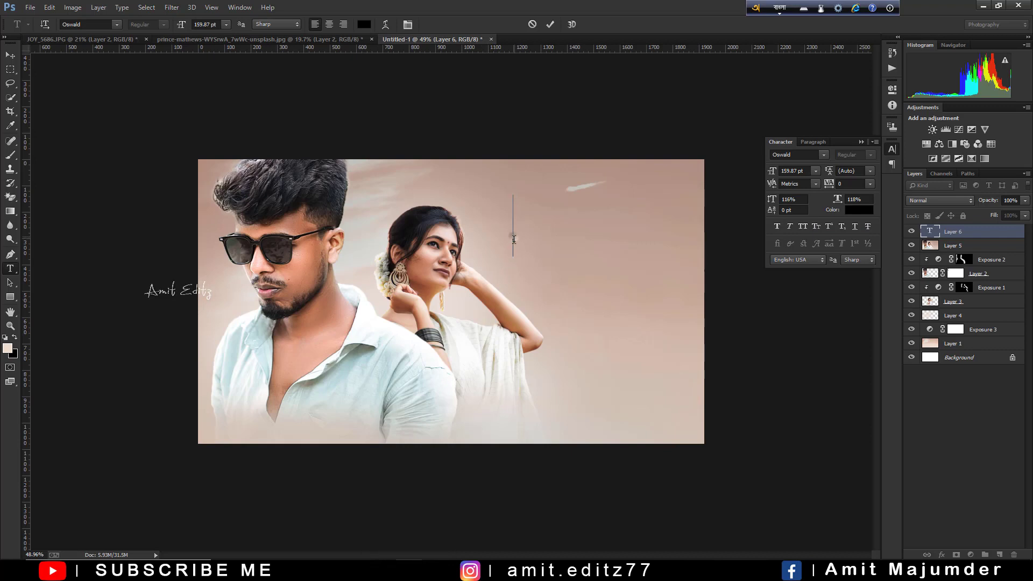
- Type the Bengali word ভুলতে in PinkiyMJ font at the upper right
click(513, 239)
text(vu)
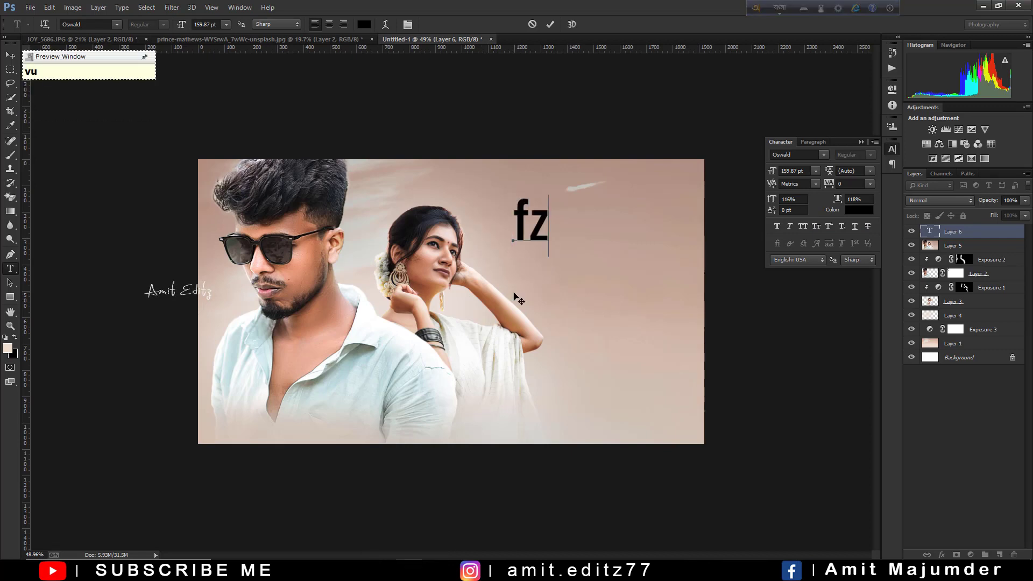
key(BackSpace)
key(BackSpace)
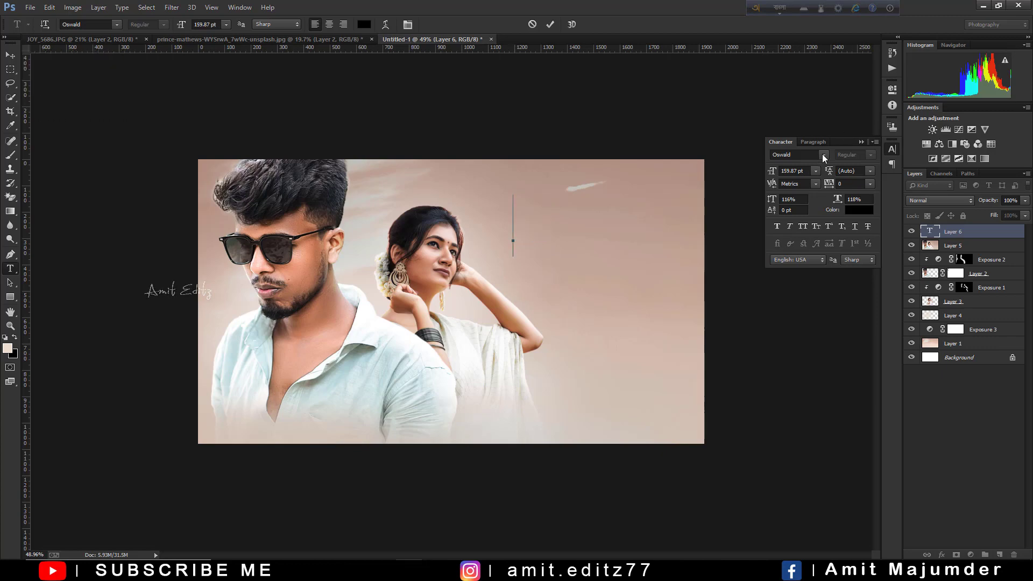
click(823, 155)
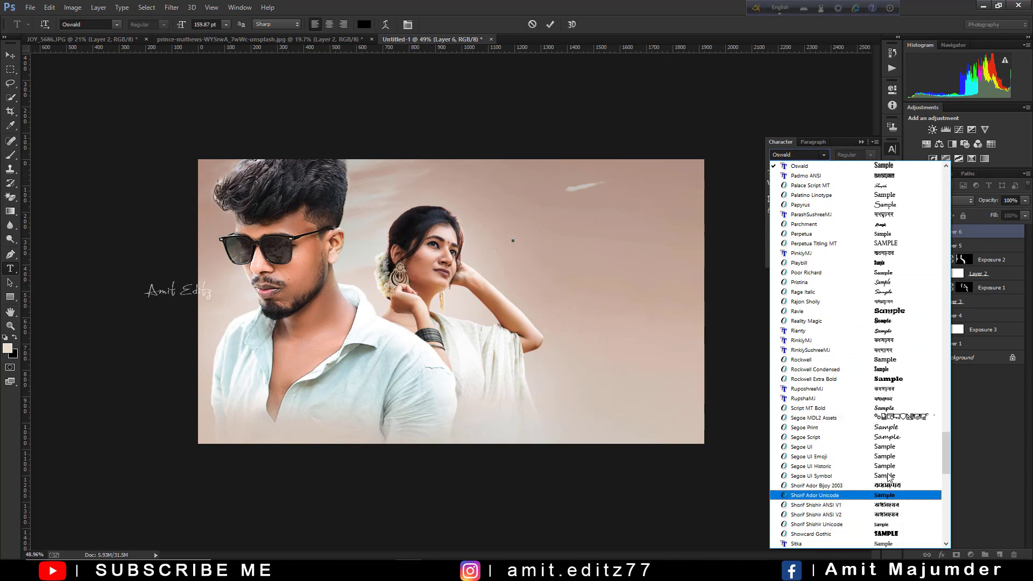
click(893, 253)
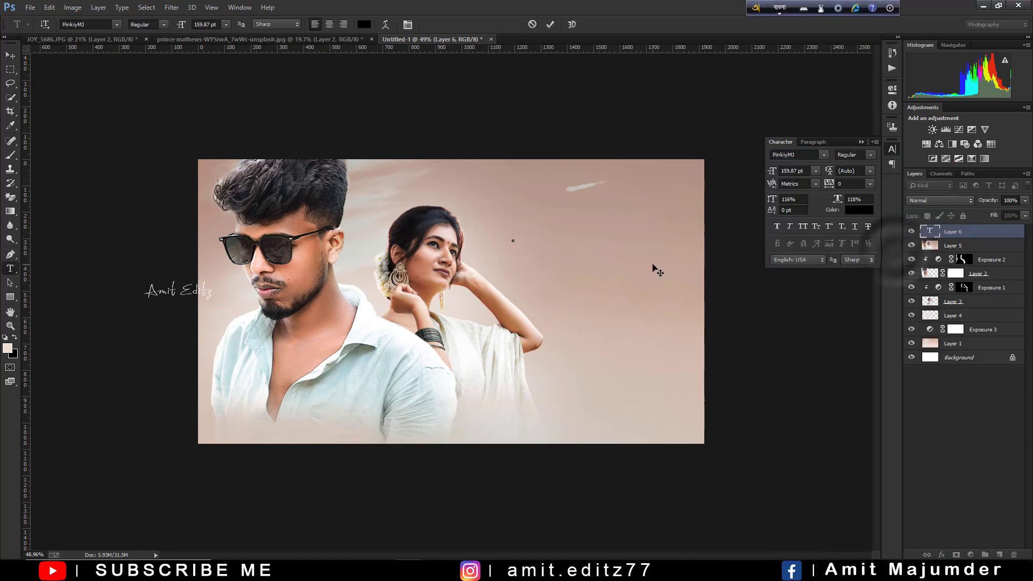
text(vu)
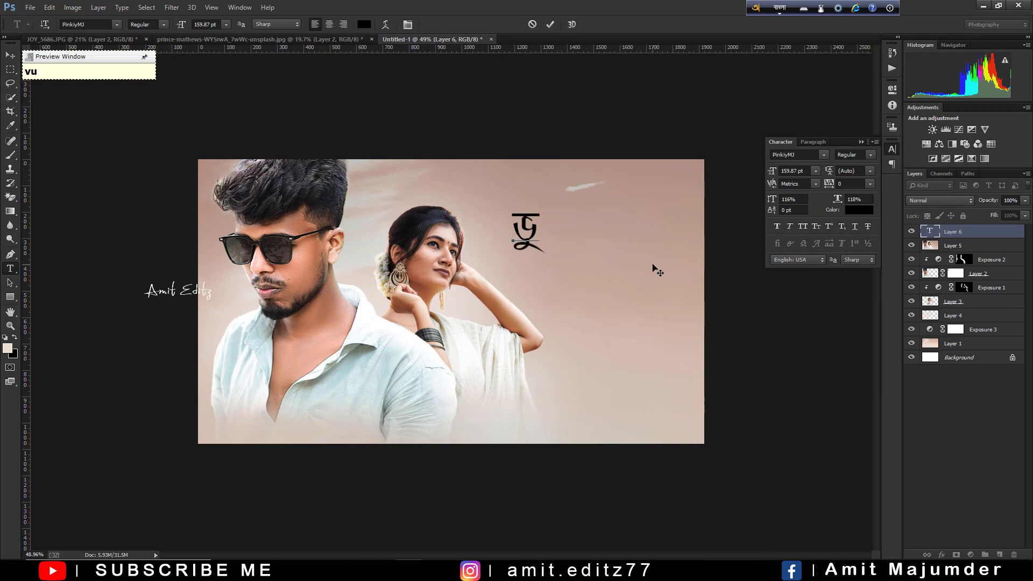
text(lta)
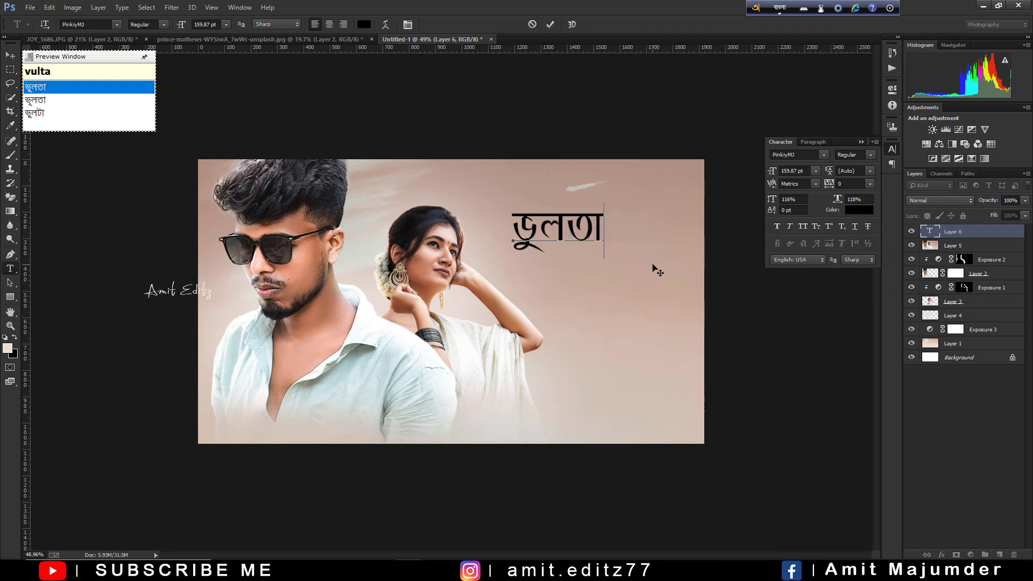
key(BackSpace)
text(e)
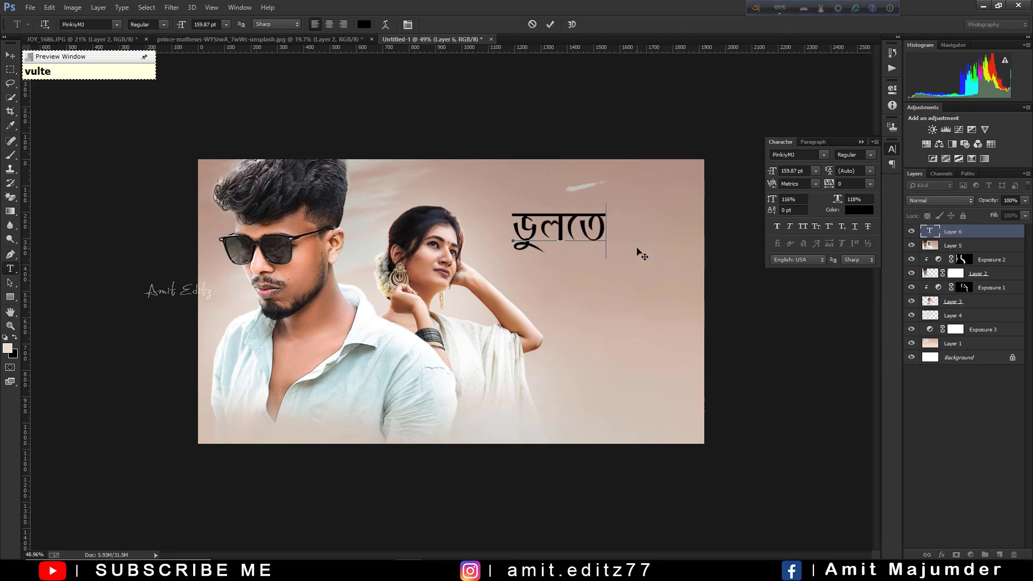
- Commit ভুলতে and start a second text line below it
click(9, 57)
click(10, 268)
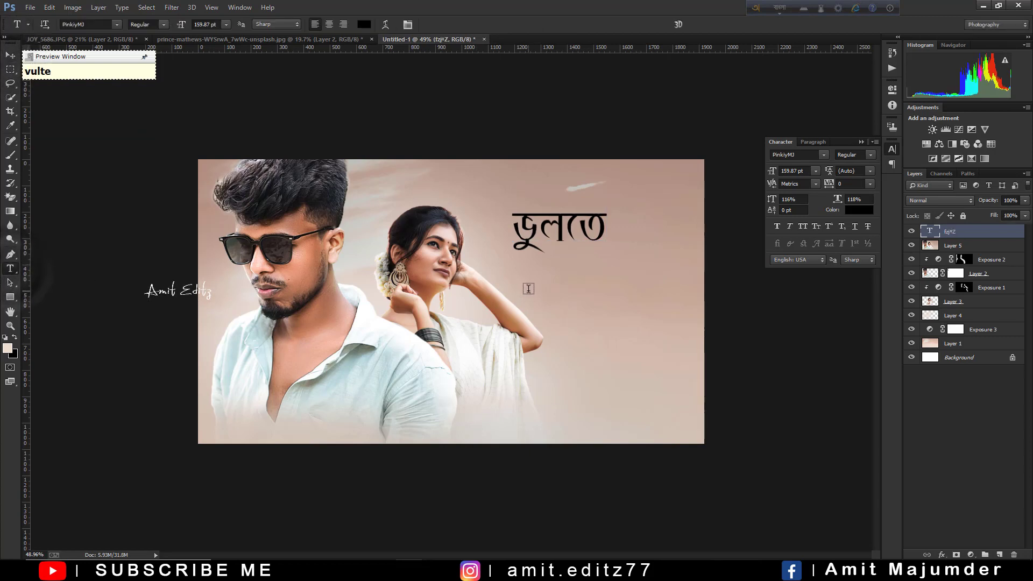
click(528, 288)
text(পারিনা)
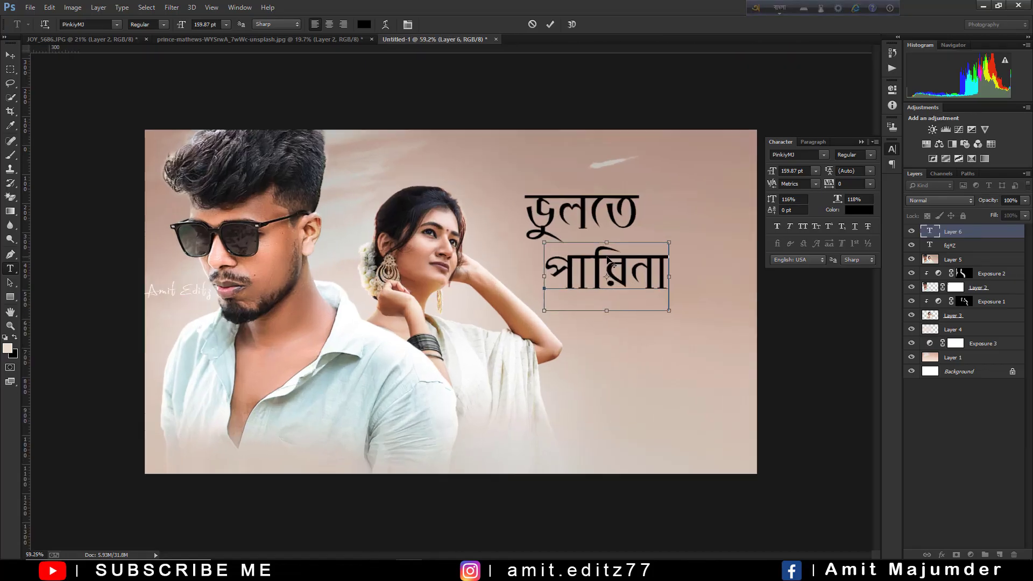
- Enlarge the পারিনা line to 253.87 pt
key(ctrl+minus)
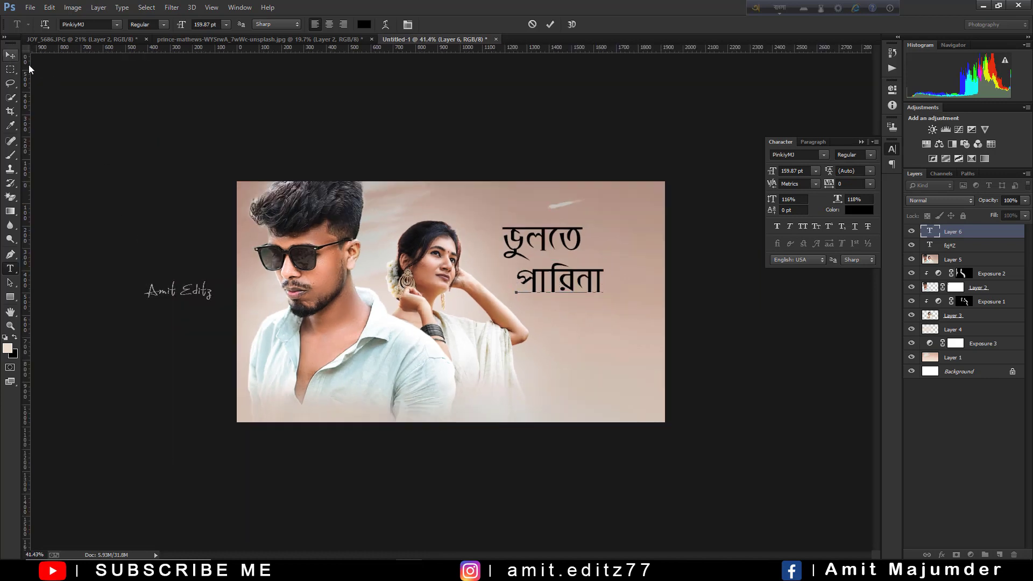
double_click(604, 277)
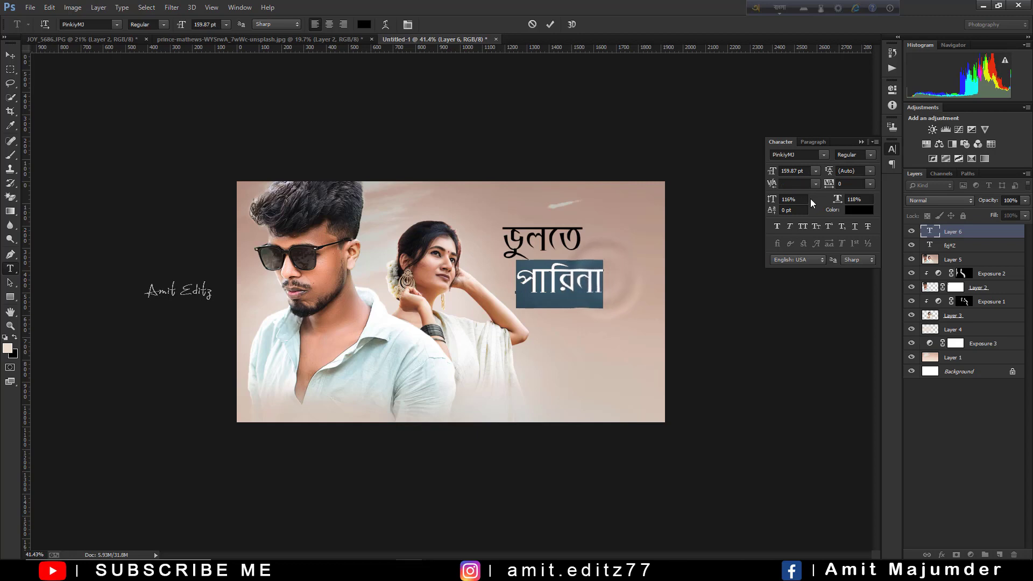
drag(791, 175, 840, 183)
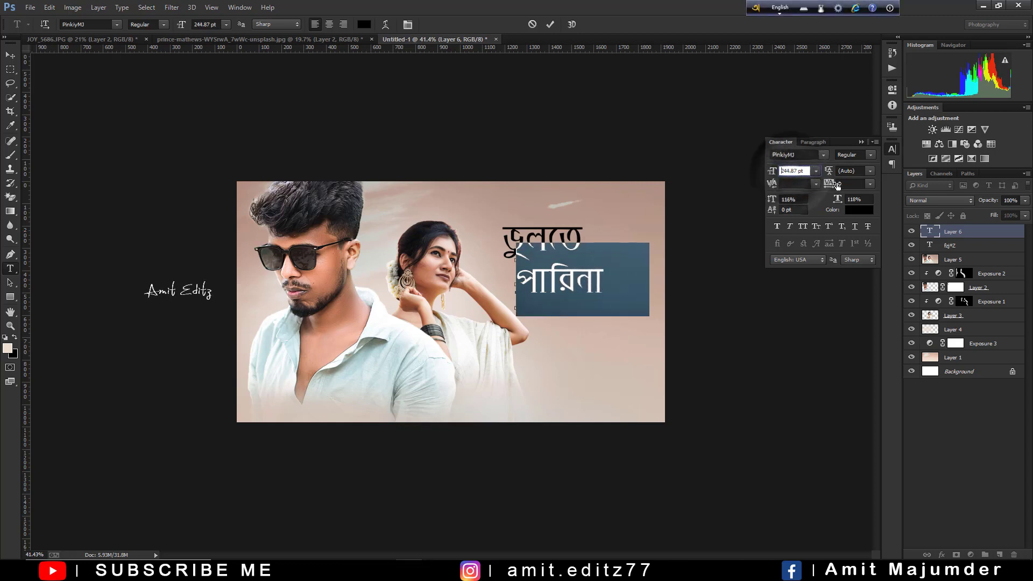
- Move পারিনা lower and shift ভুলতে right and down above it
click(12, 56)
drag(603, 277, 608, 324)
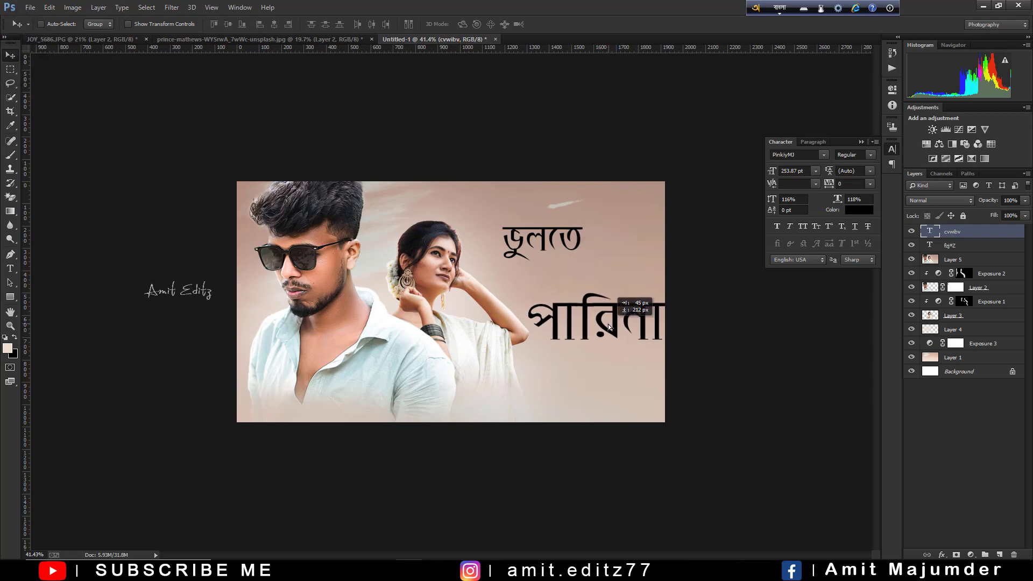
click(963, 247)
drag(561, 245, 579, 268)
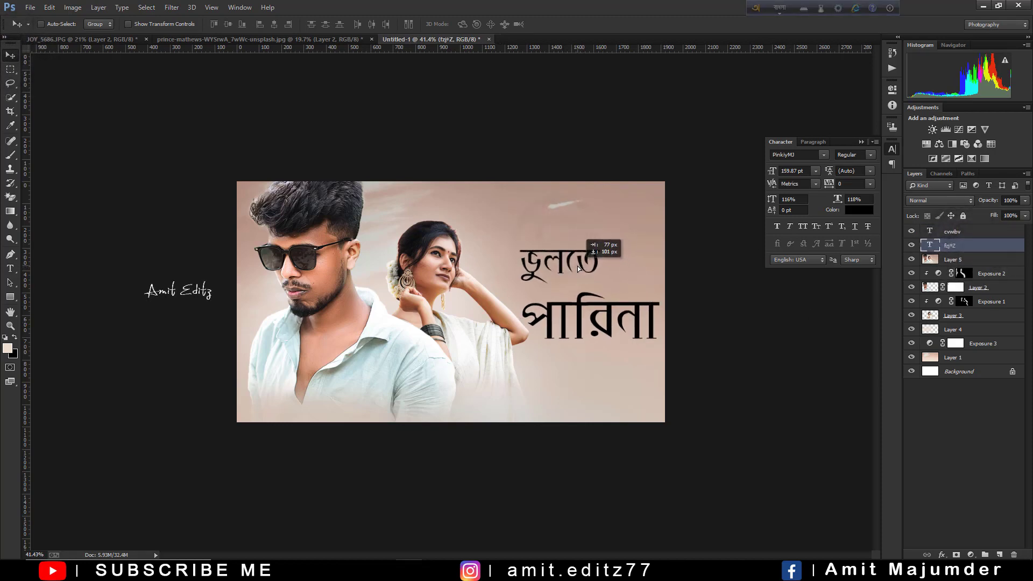
key(alt+Tab)
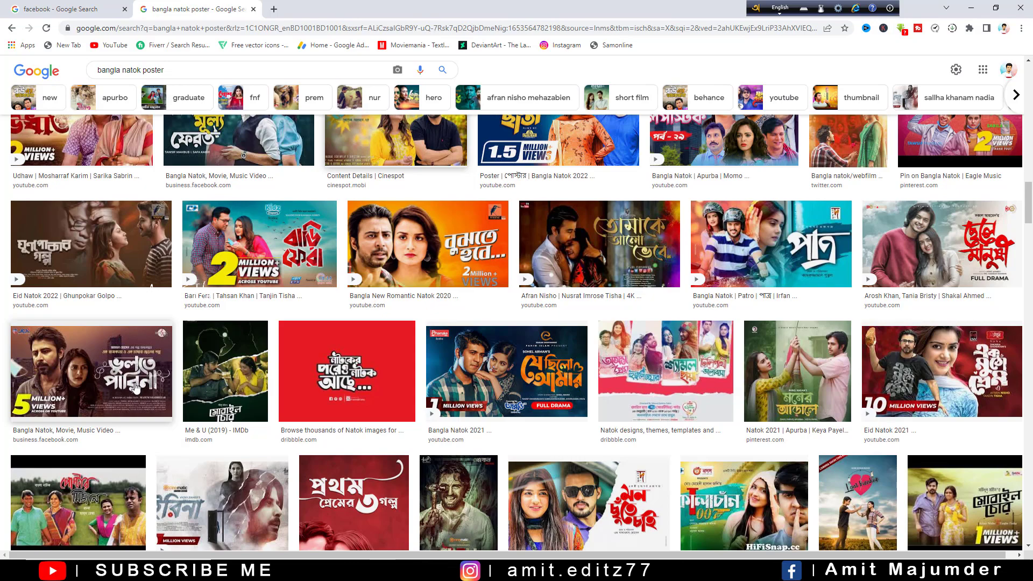
- Scroll through more 'bangla natok poster' image results for design reference
scroll(193, 343, up, 5)
scroll(258, 336, up, 4)
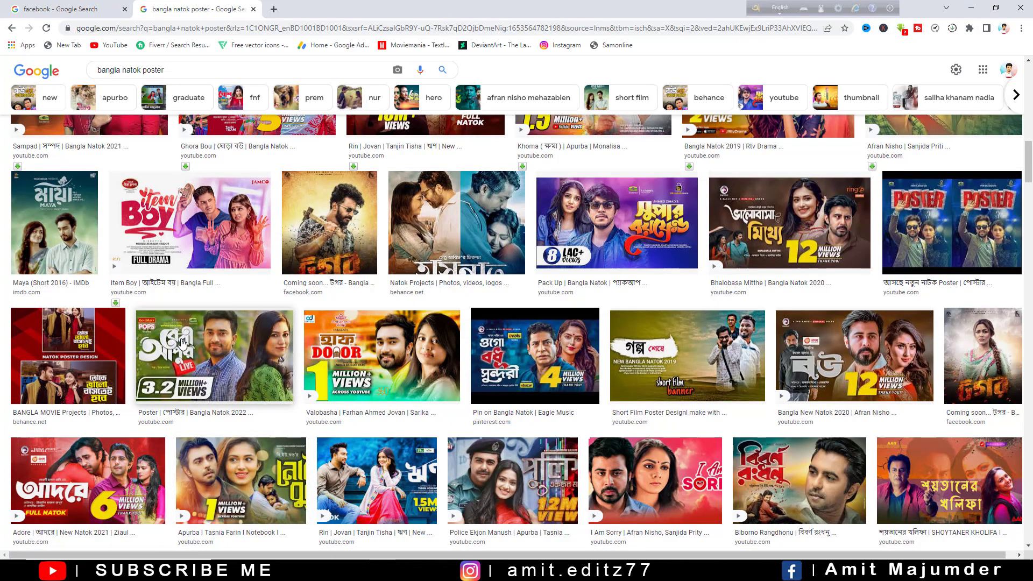
scroll(182, 344, up, 2)
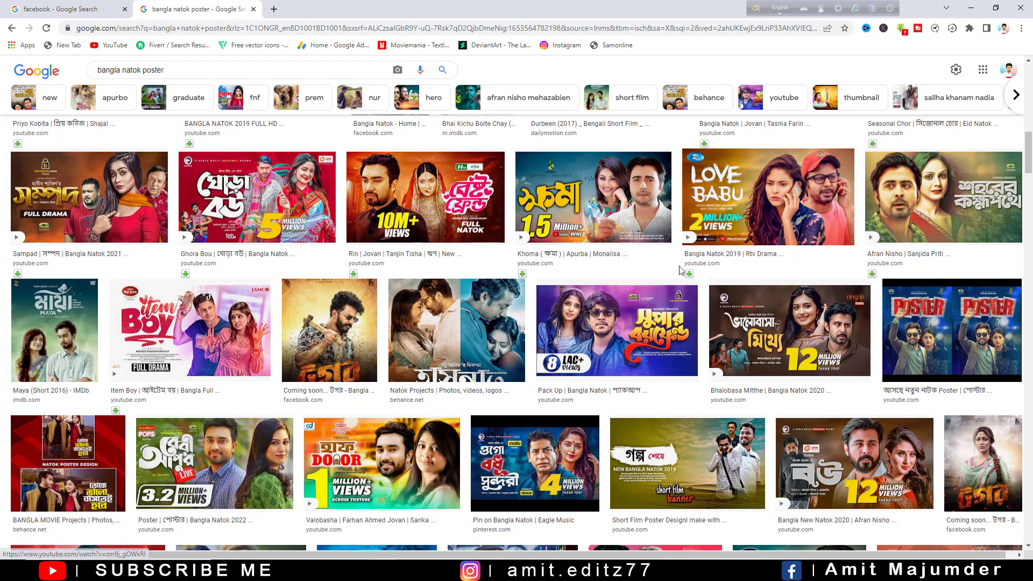
scroll(753, 336, down, 1)
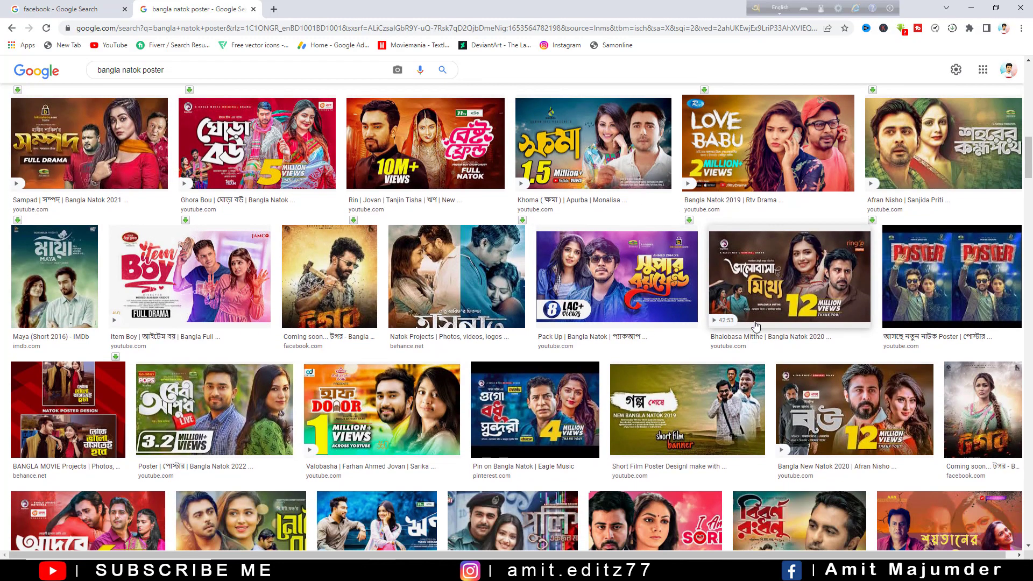
scroll(755, 325, down, 4)
scroll(756, 325, down, 2)
scroll(756, 325, down, 1)
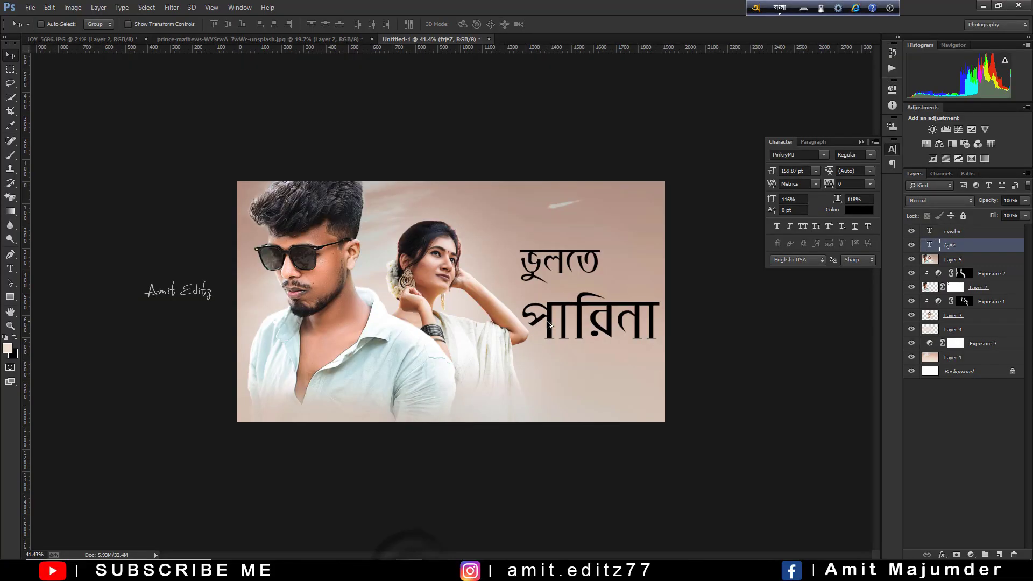
scroll(550, 324, up, 1)
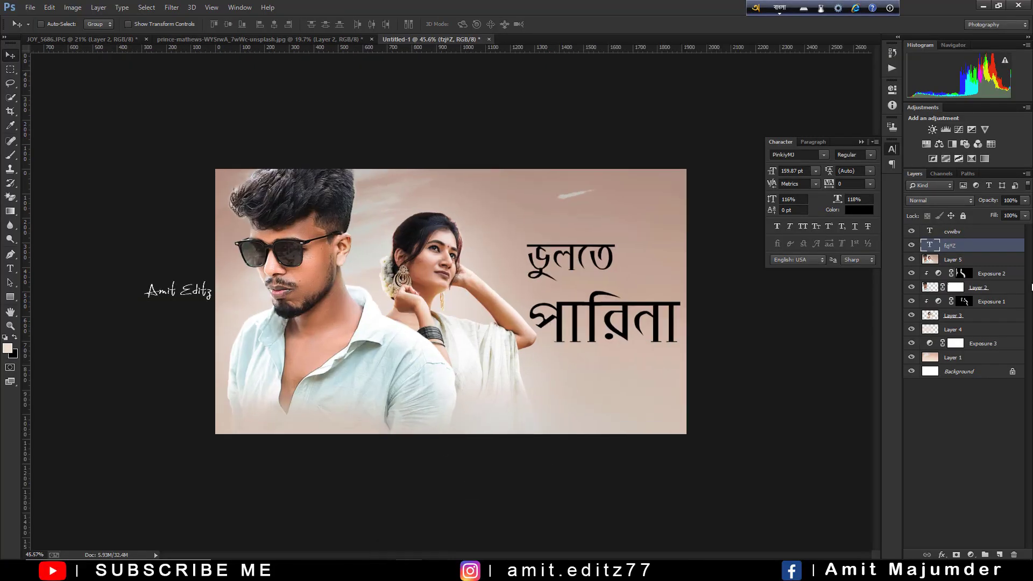
- Select all of the ভুলতে text and try the GoomtiMJ font on it
click(10, 268)
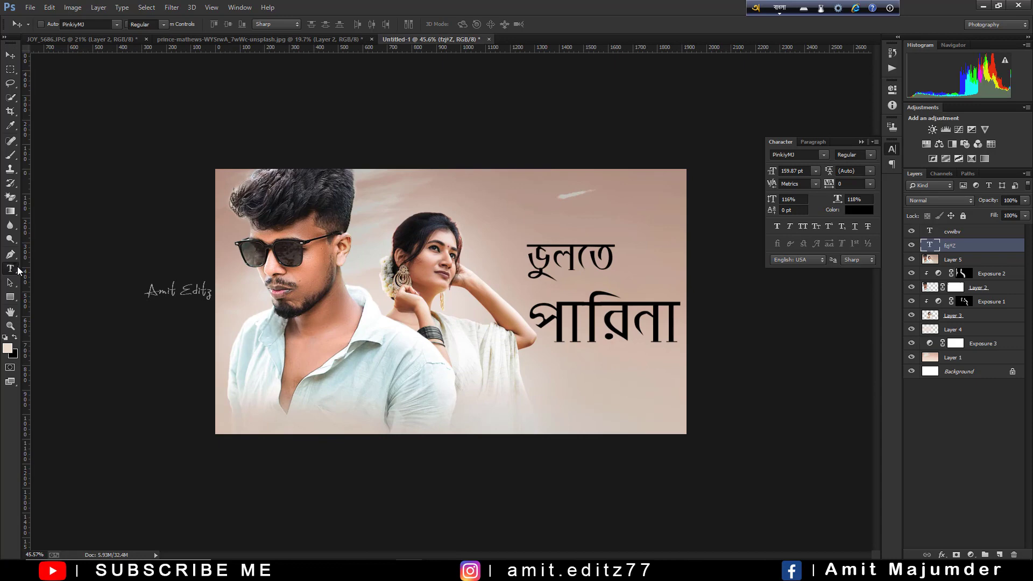
click(604, 259)
key(ctrl+a)
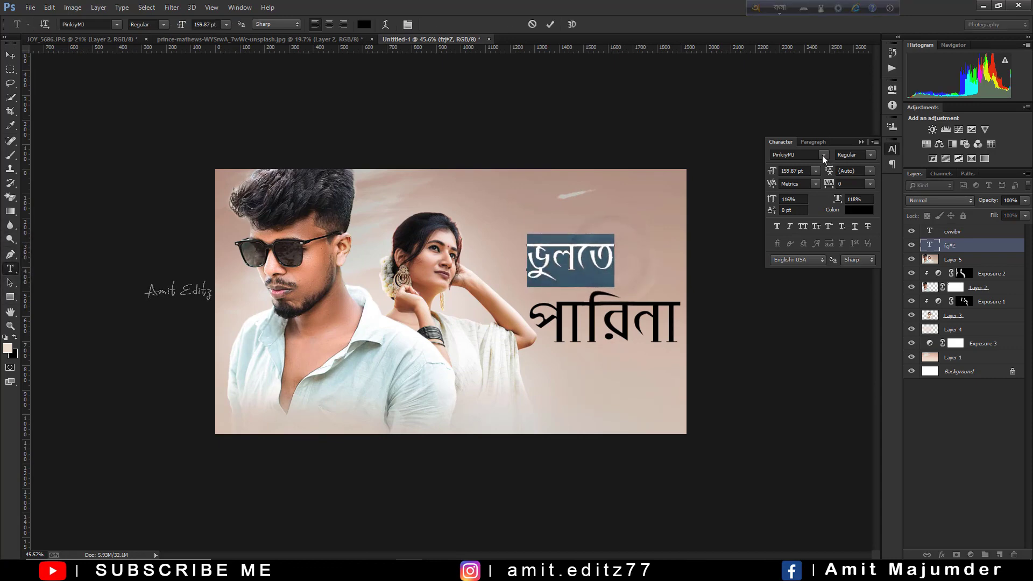
click(823, 155)
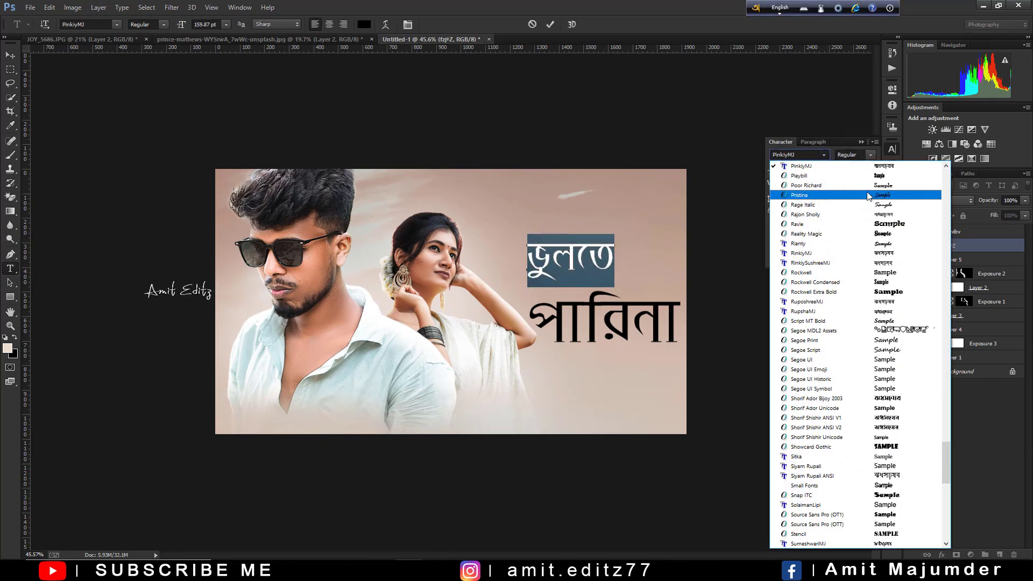
scroll(882, 299, down, 1)
scroll(882, 300, down, 1)
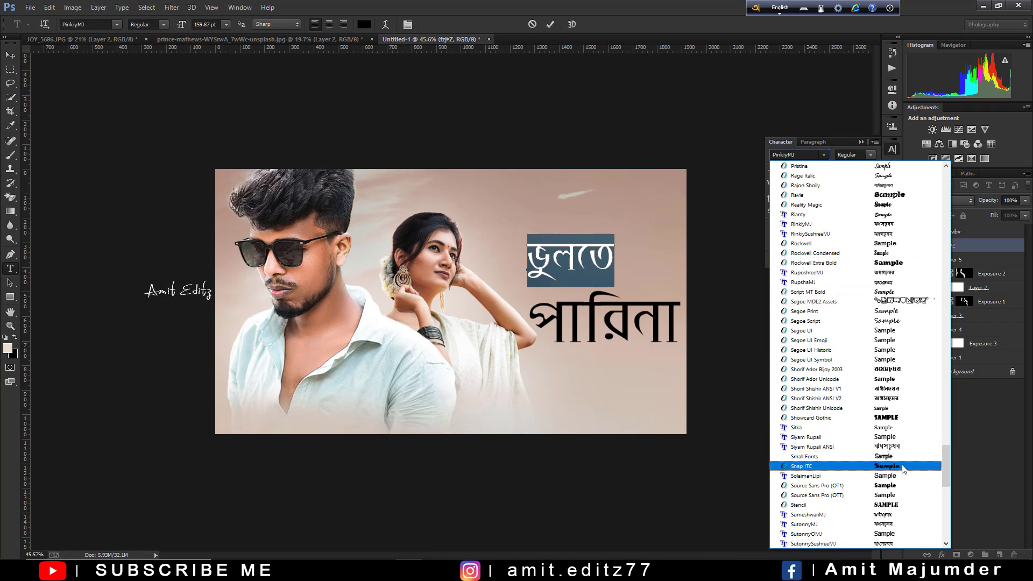
scroll(899, 445, down, 1)
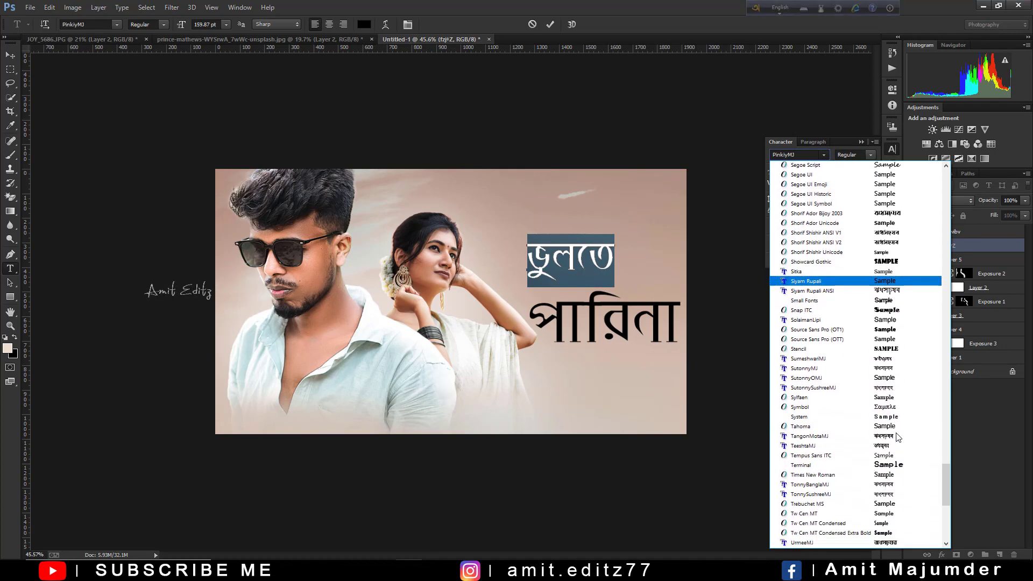
scroll(883, 387, down, 10)
scroll(865, 291, up, 5)
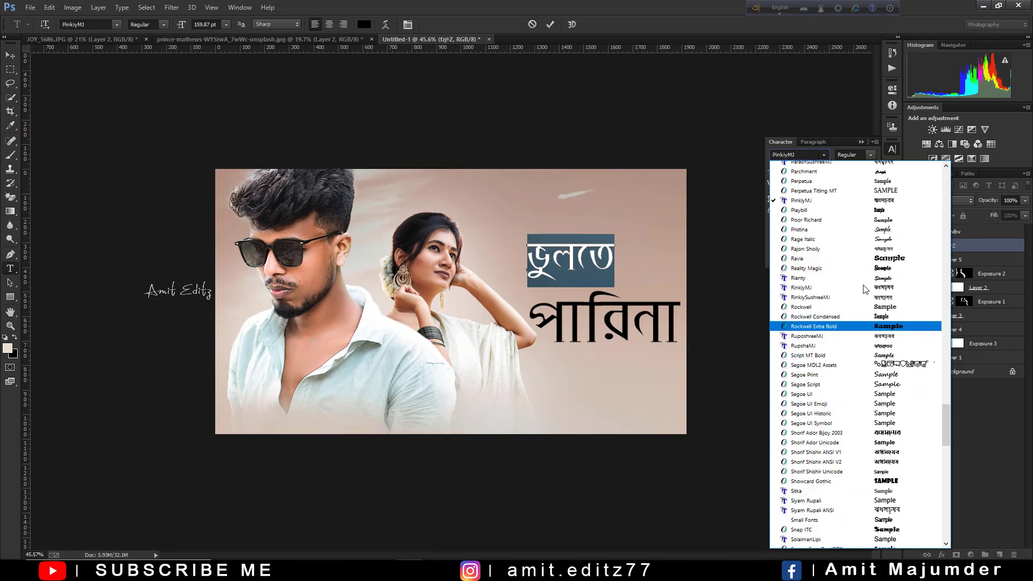
scroll(865, 290, up, 5)
scroll(864, 289, up, 5)
scroll(864, 290, up, 5)
scroll(866, 290, up, 5)
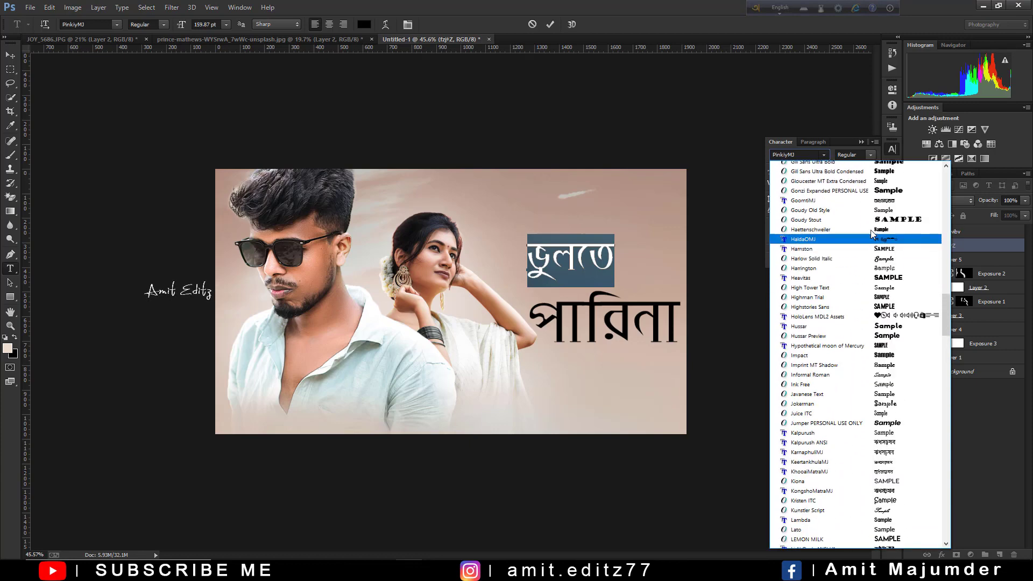
scroll(869, 290, up, 5)
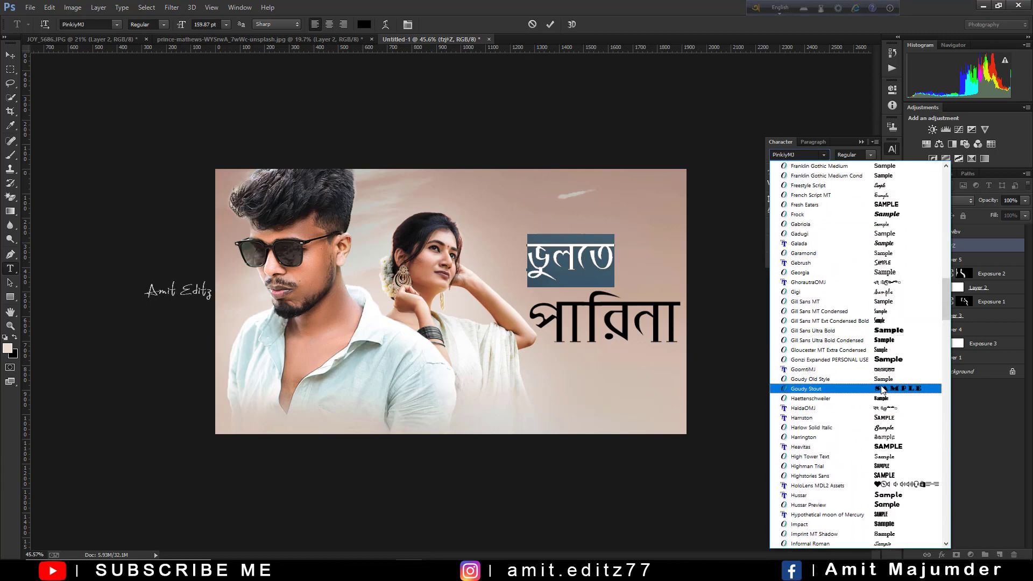
click(878, 370)
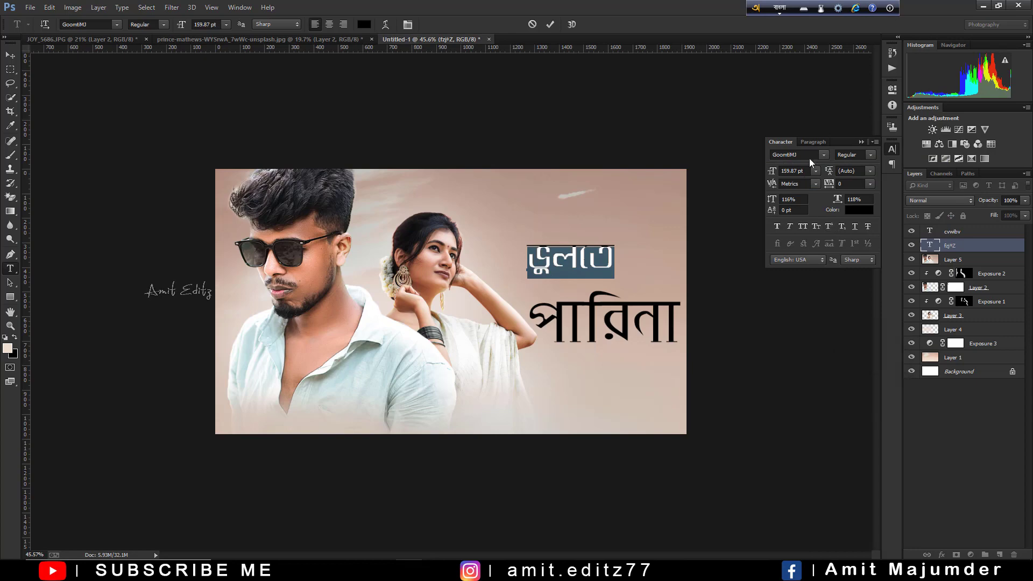
- Switch ভুলতে to Li Al Quds ANSI V1 at 220.87 pt and commit
click(823, 155)
scroll(871, 371, down, 2)
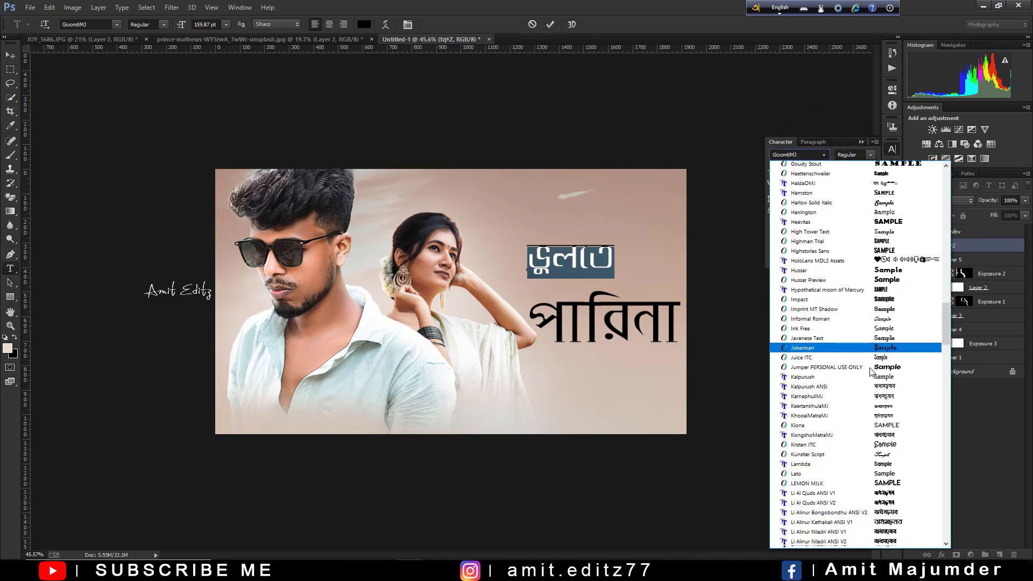
scroll(872, 372, down, 2)
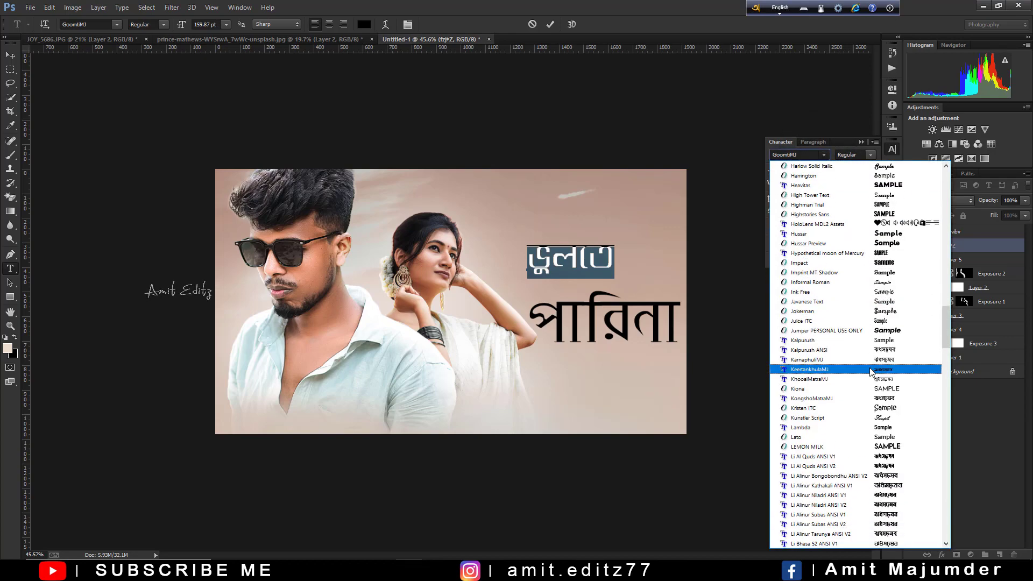
click(880, 457)
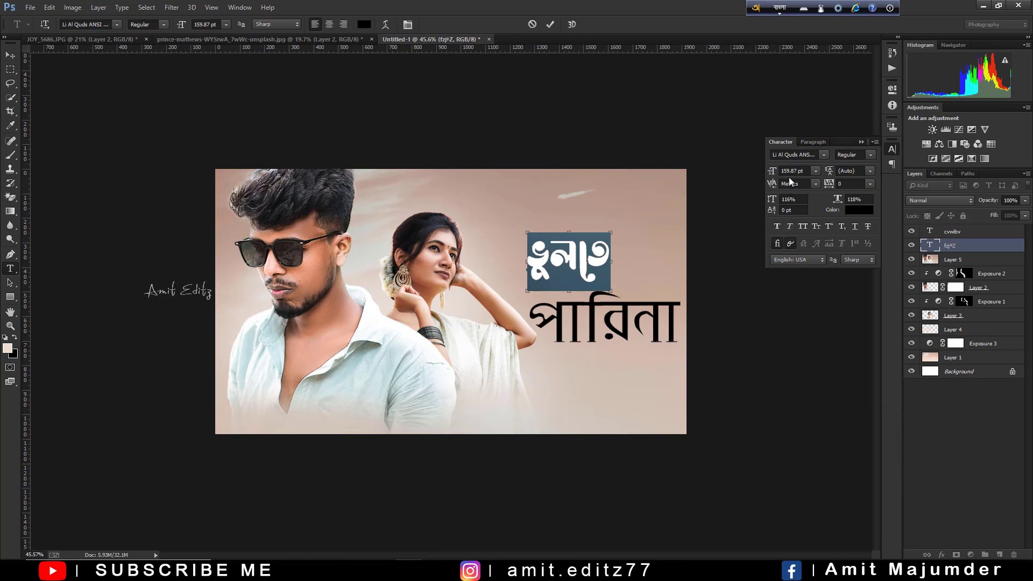
drag(800, 172, 825, 179)
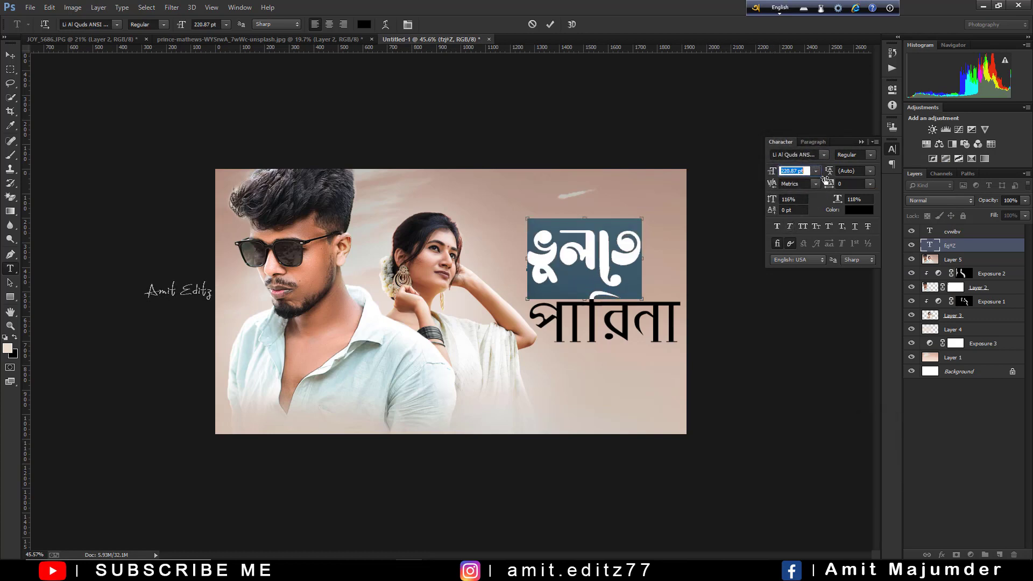
click(6, 54)
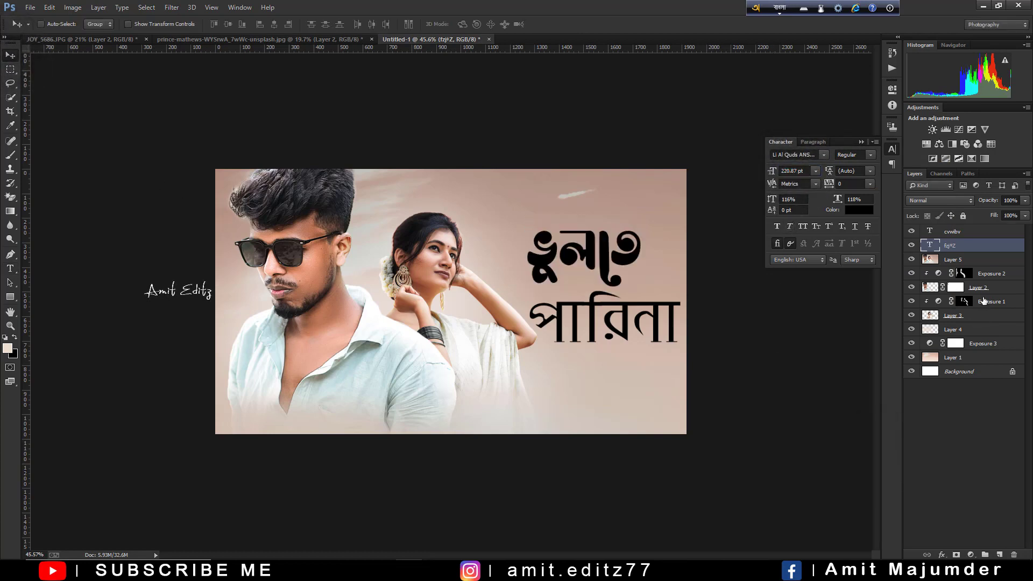
- Select all of the পারিনা text and apply the Li Al Quds ANSI V2 font
click(952, 232)
click(11, 268)
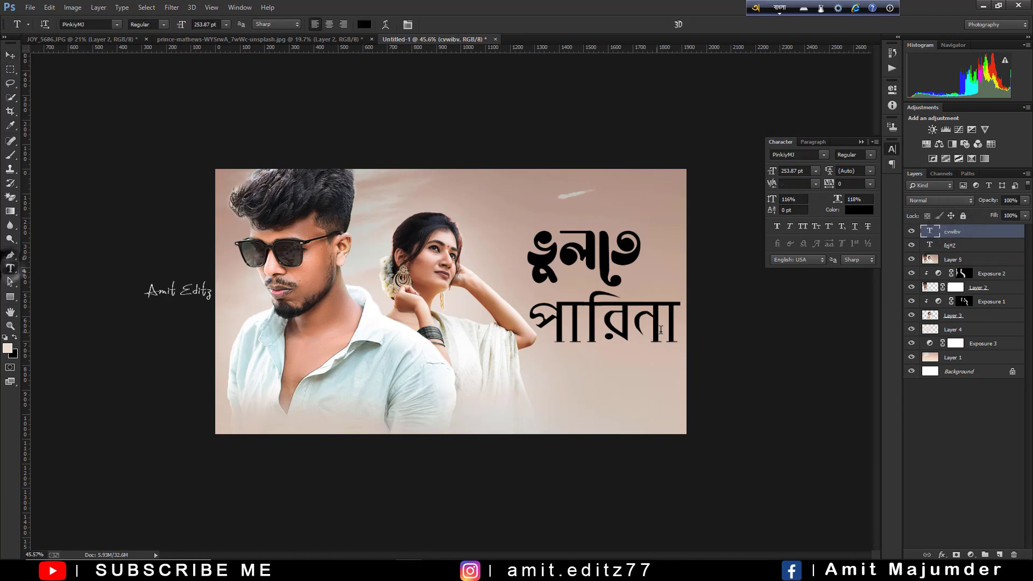
click(677, 328)
key(ctrl+a)
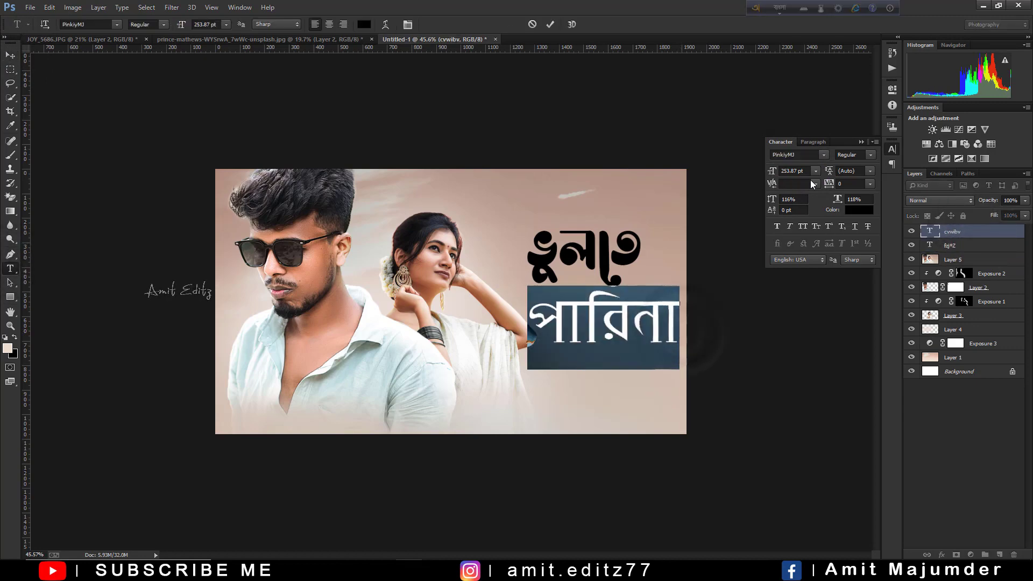
click(825, 155)
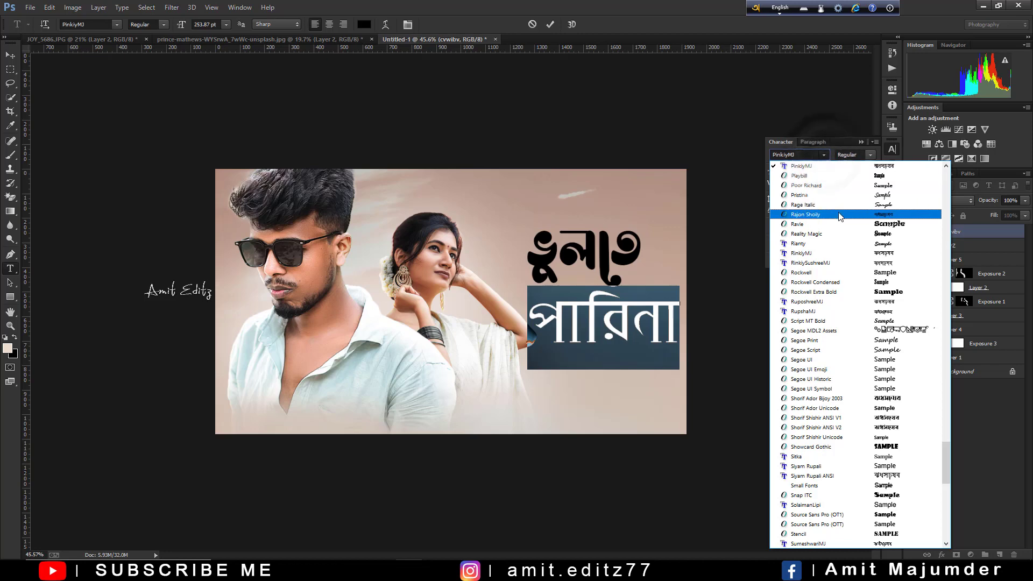
scroll(862, 230, up, 5)
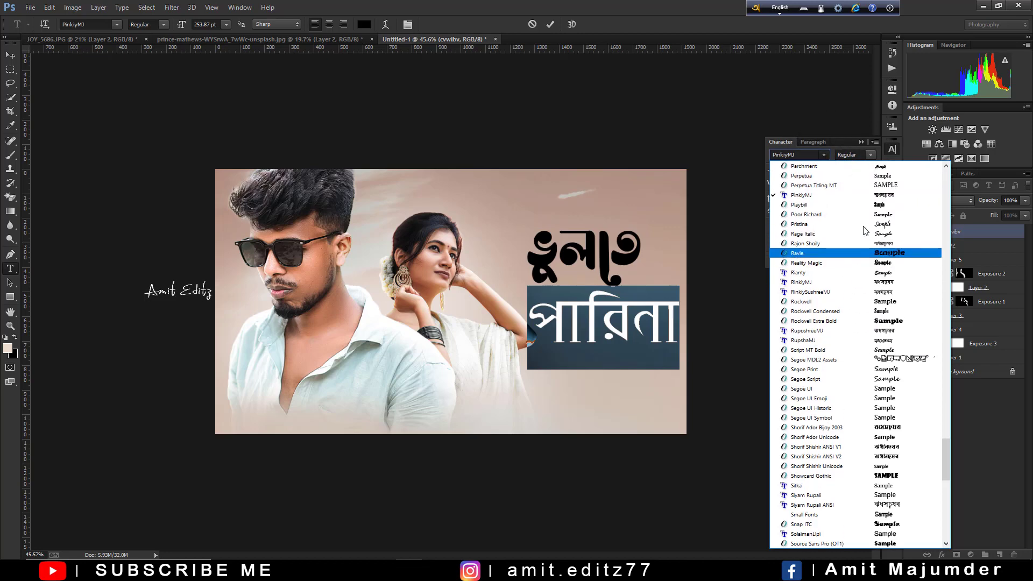
scroll(863, 230, up, 5)
scroll(864, 230, up, 5)
scroll(863, 231, up, 5)
scroll(864, 228, up, 5)
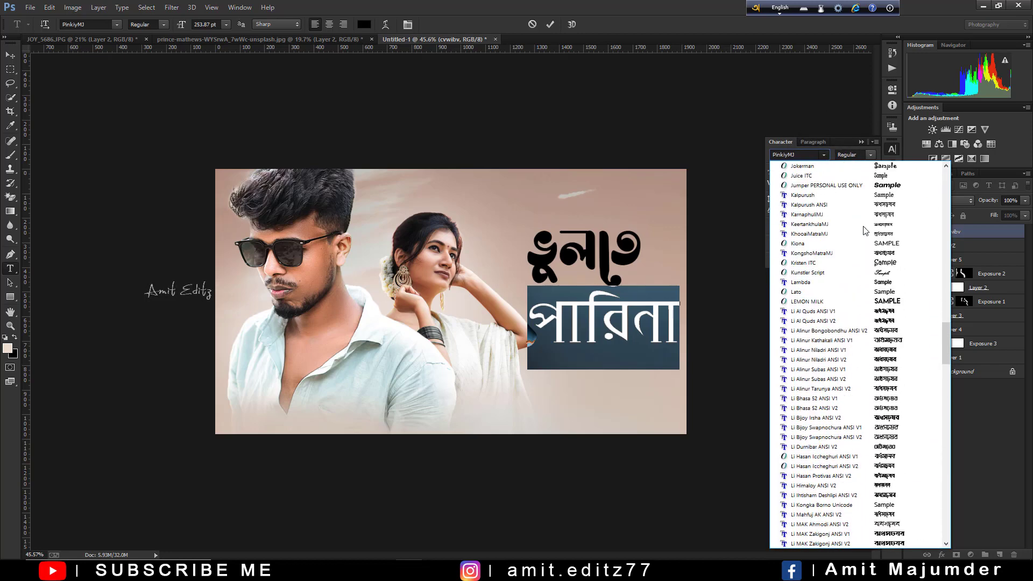
click(880, 322)
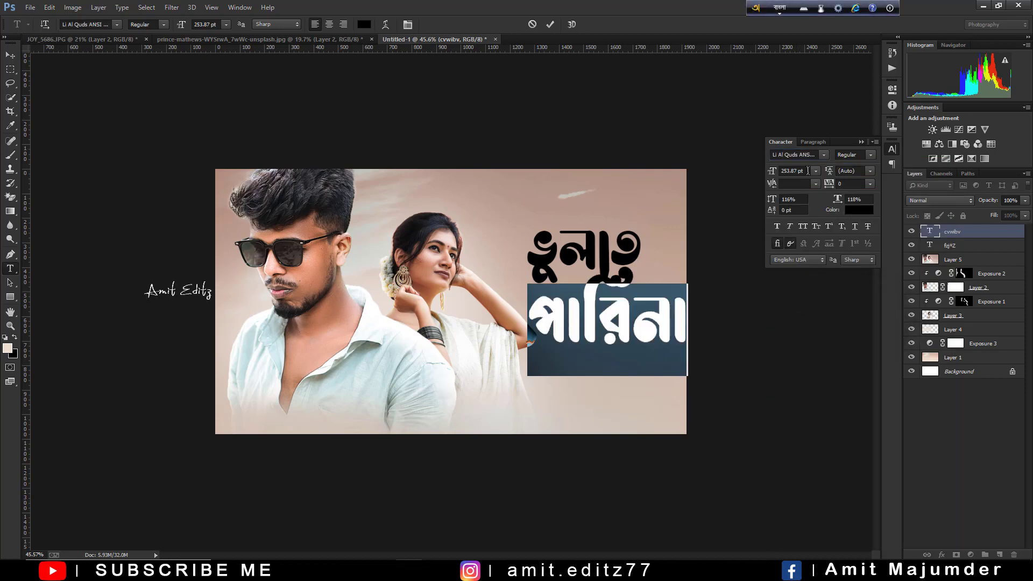
- Commit the পারিনা font change and return to the Type tool
click(18, 55)
scroll(456, 290, down, 3)
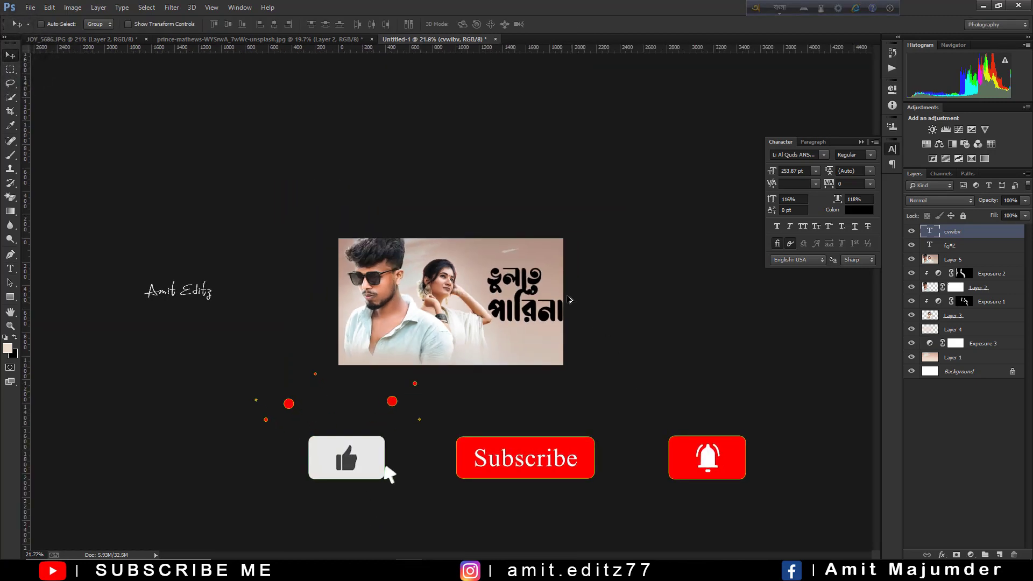
scroll(646, 387, up, 5)
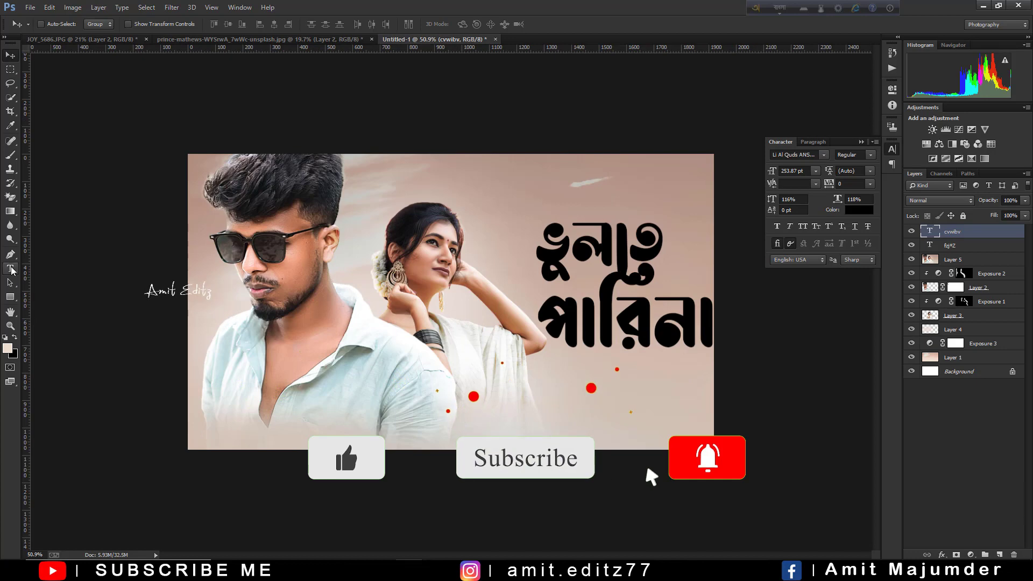
click(10, 269)
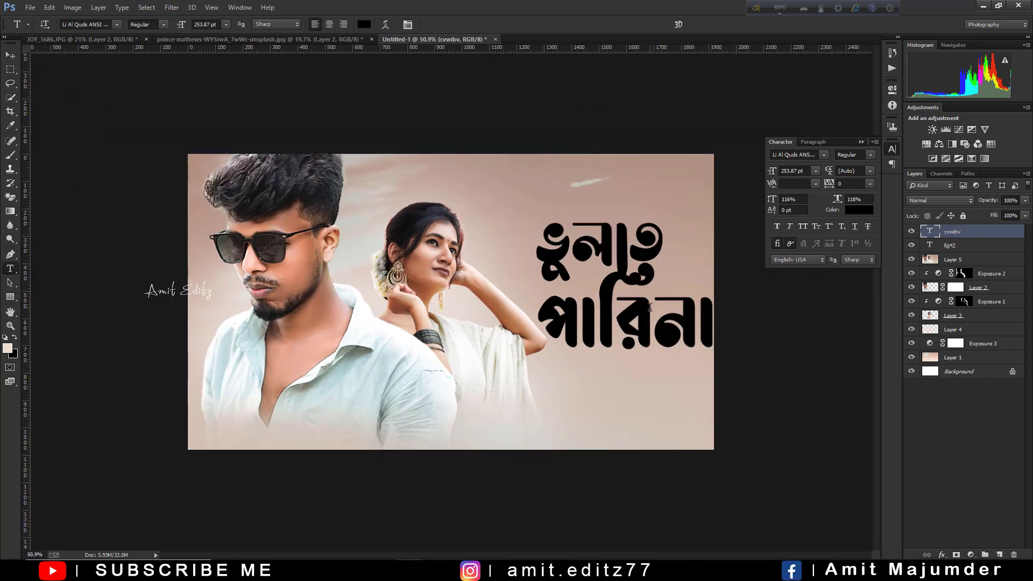
- Try Li Alinur Niladri on পারিনা, then settle on Li Bhasa 52 ANSI
double_click(676, 321)
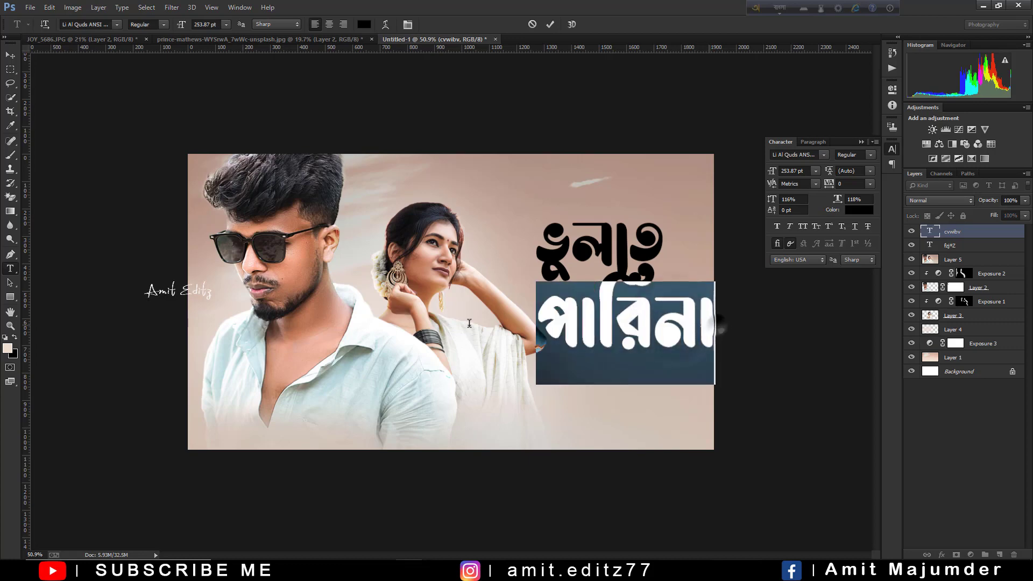
click(825, 155)
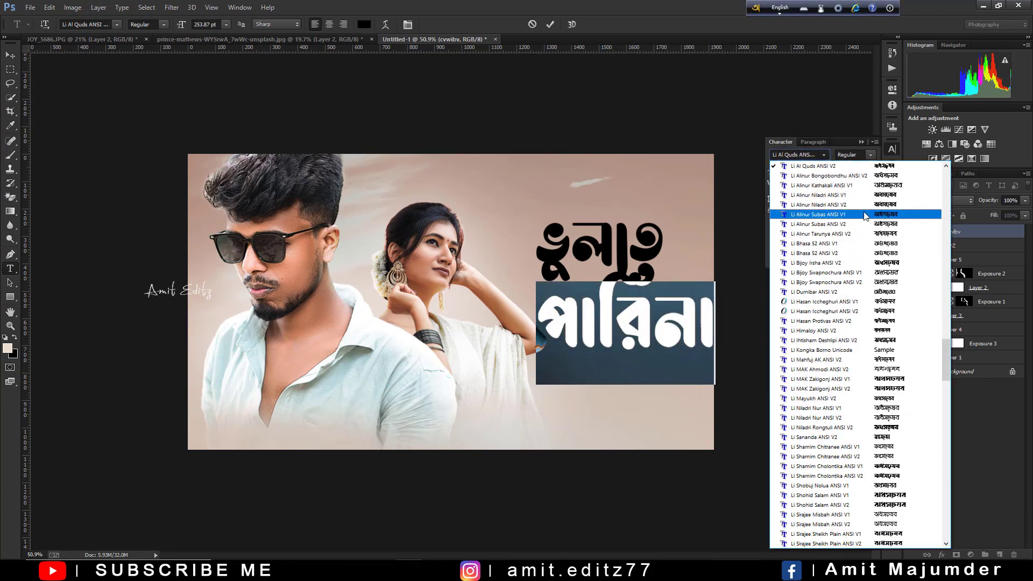
click(867, 196)
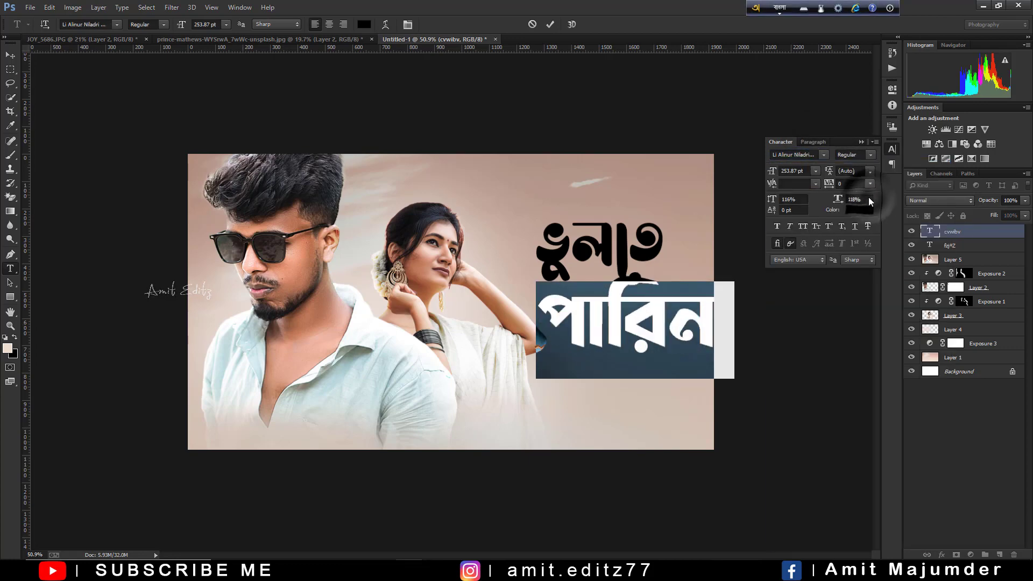
click(823, 155)
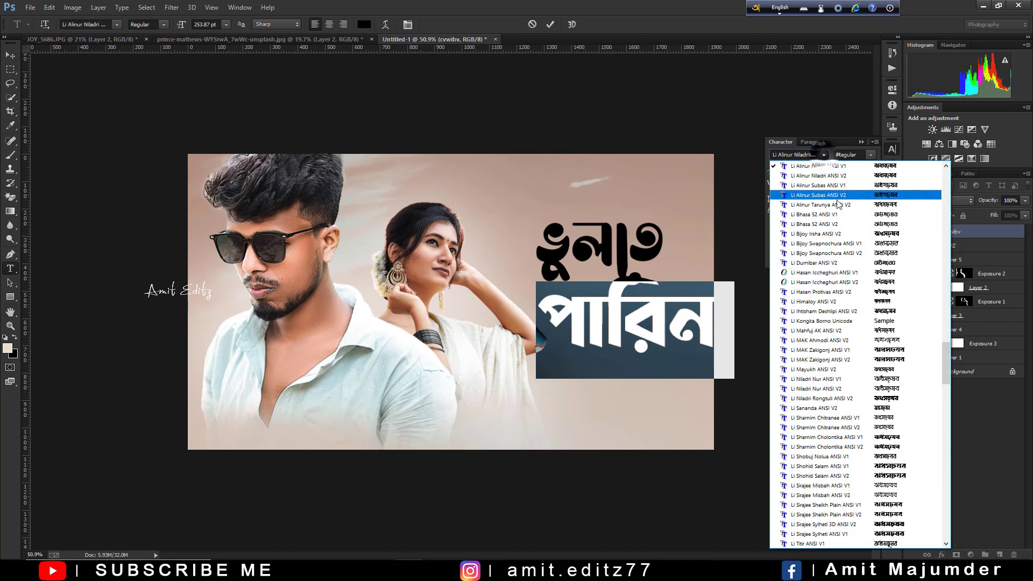
click(844, 215)
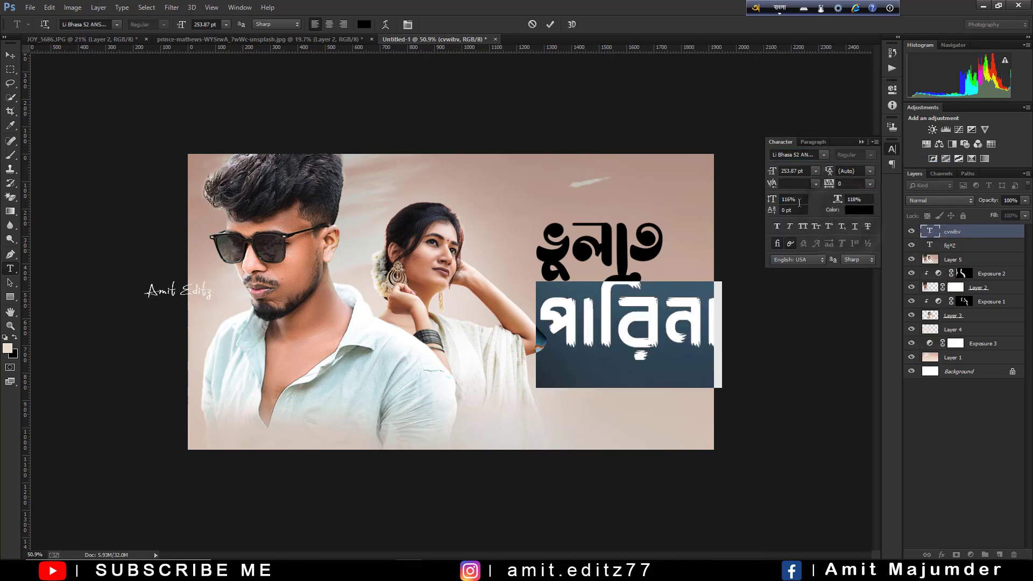
- Reselect the whole পারিনা line, commit it, and return to the Type tool
click(672, 308)
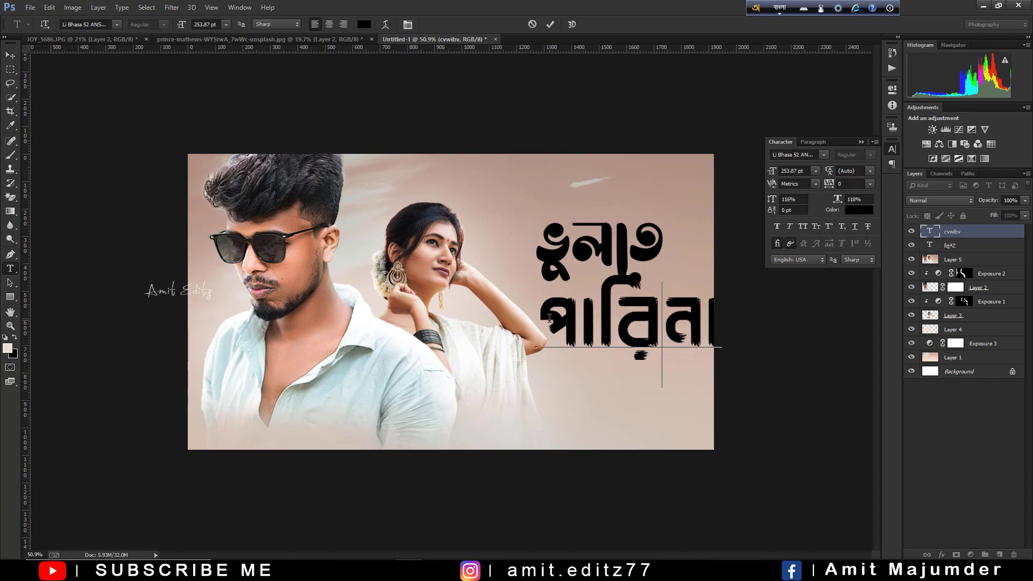
drag(549, 317, 807, 296)
scroll(793, 172, down, 10)
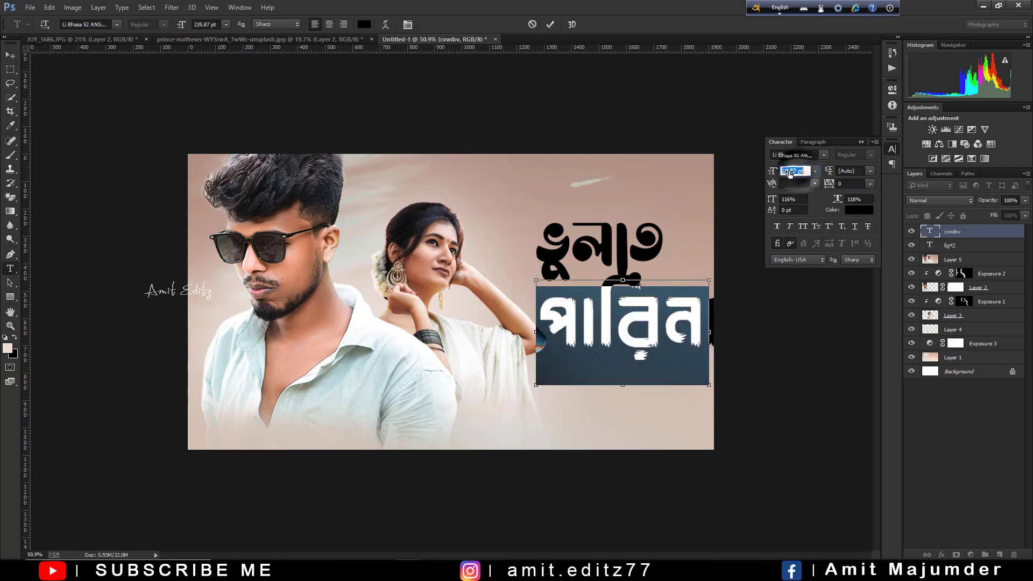
click(10, 56)
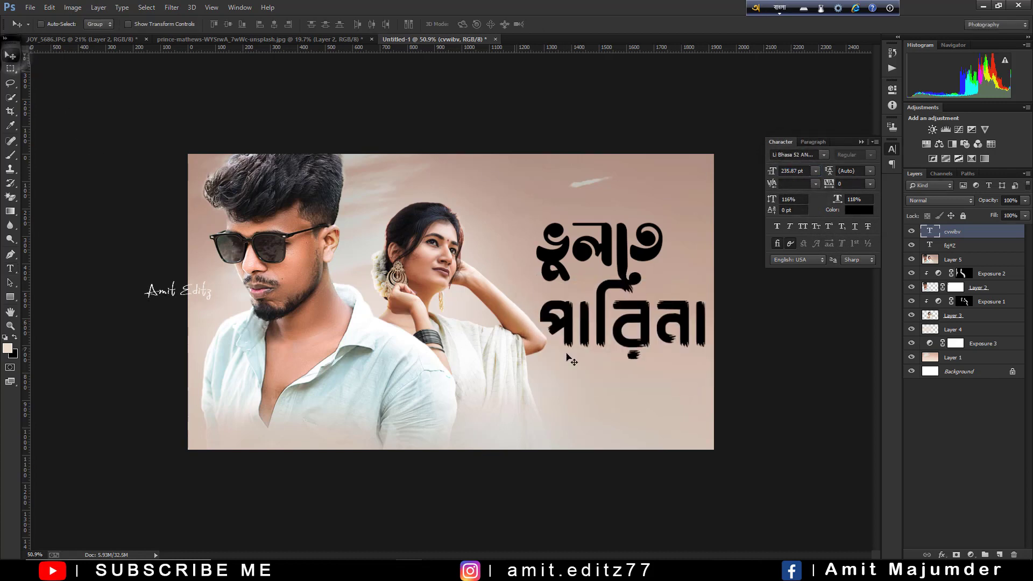
scroll(571, 353, down, 2)
scroll(572, 353, down, 2)
scroll(581, 358, up, 4)
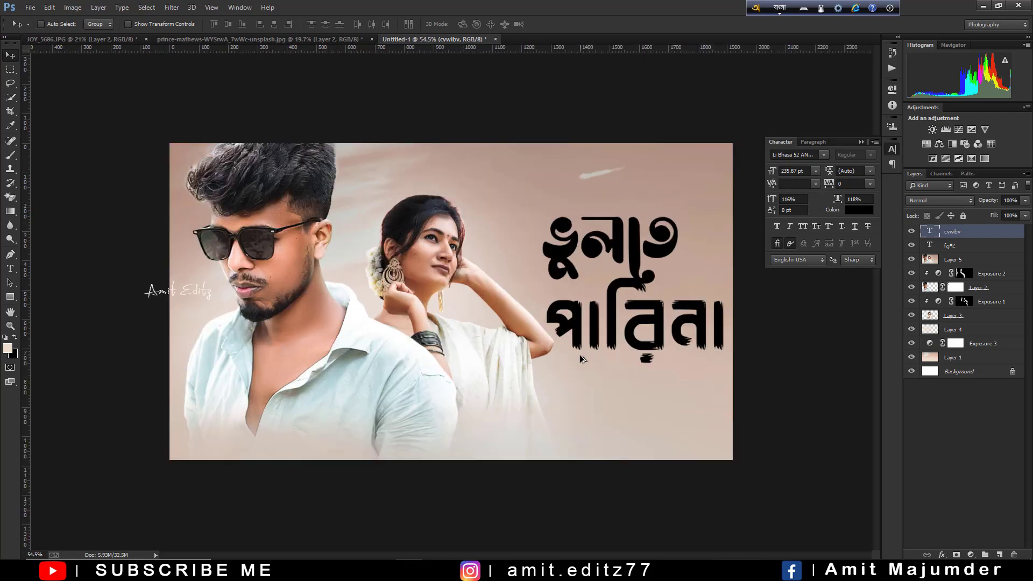
click(9, 269)
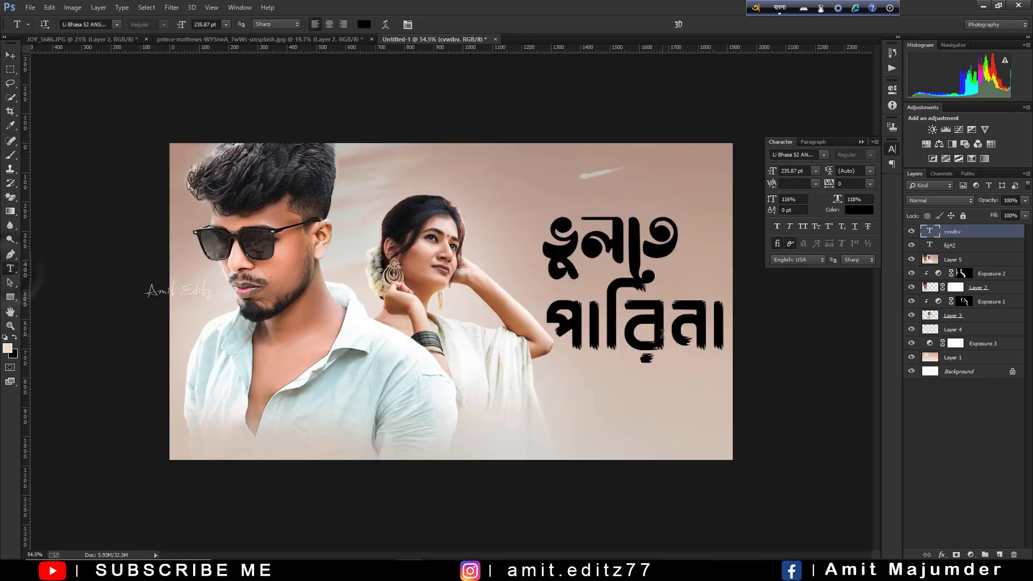
- Give পারিনা the Li Bijoy Irsha ANSI V2 font at 201.87 pt and commit
click(662, 334)
scroll(811, 326, up, 2)
key(ctrl+a)
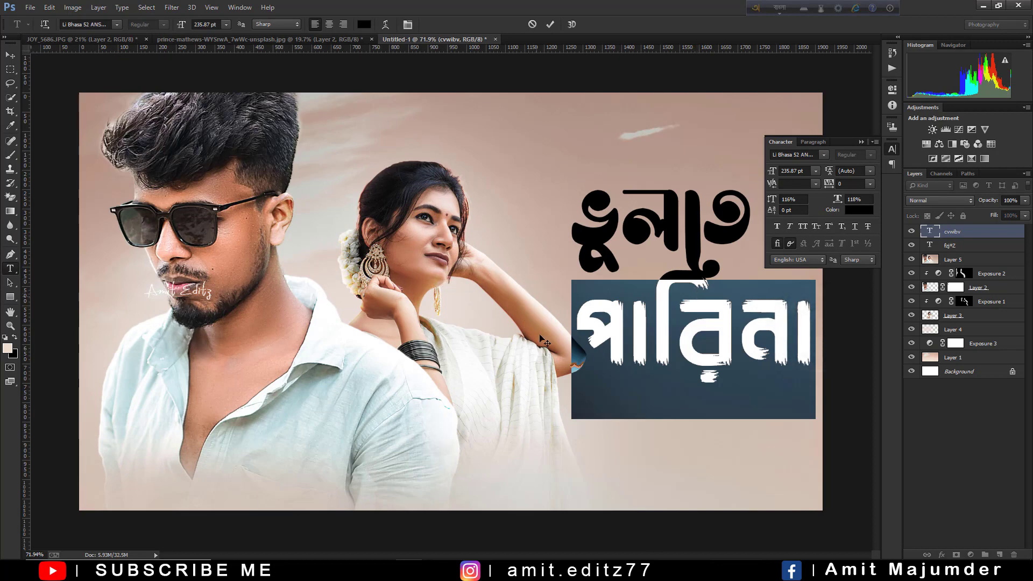
click(823, 155)
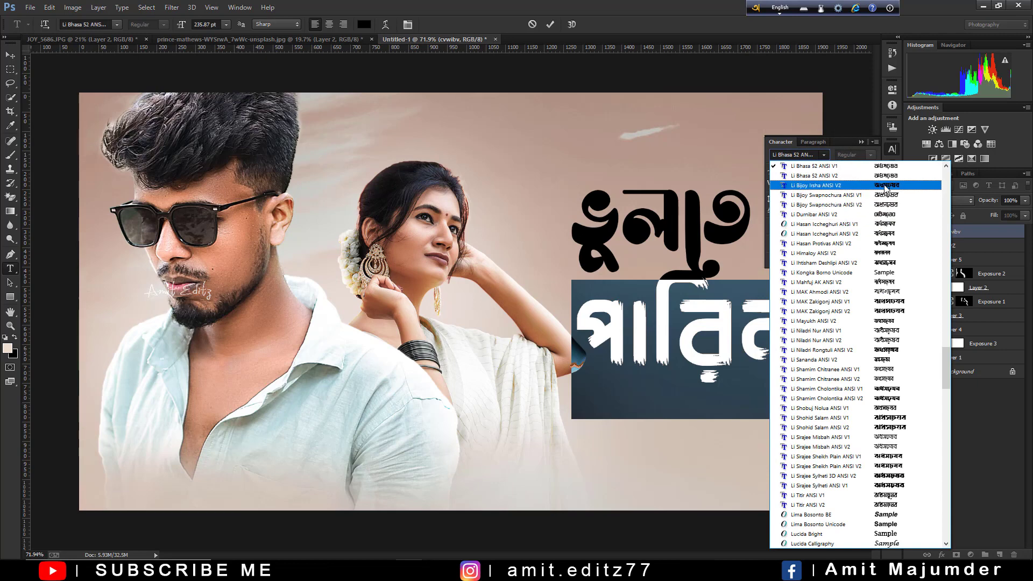
click(850, 185)
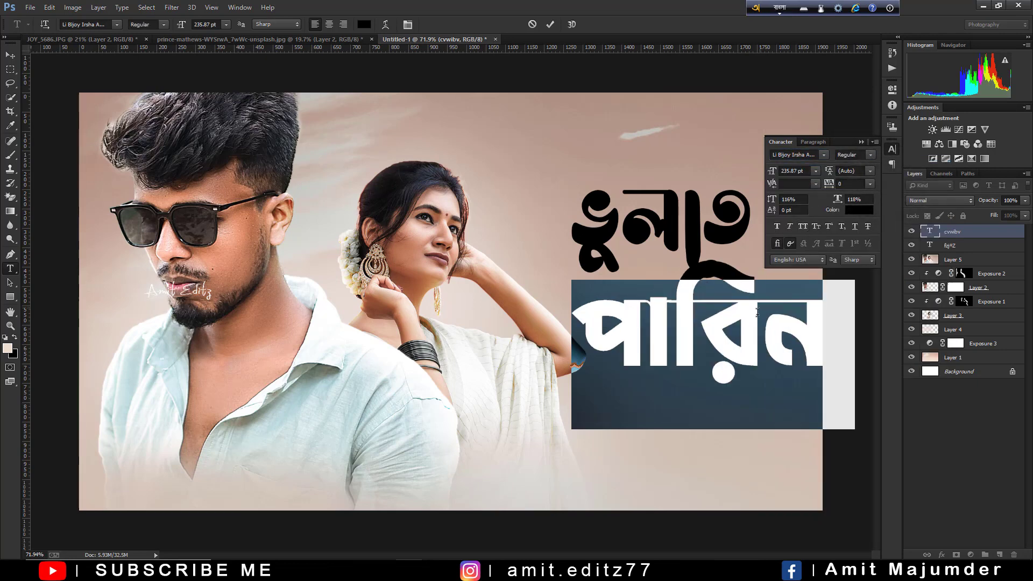
drag(773, 171, 780, 175)
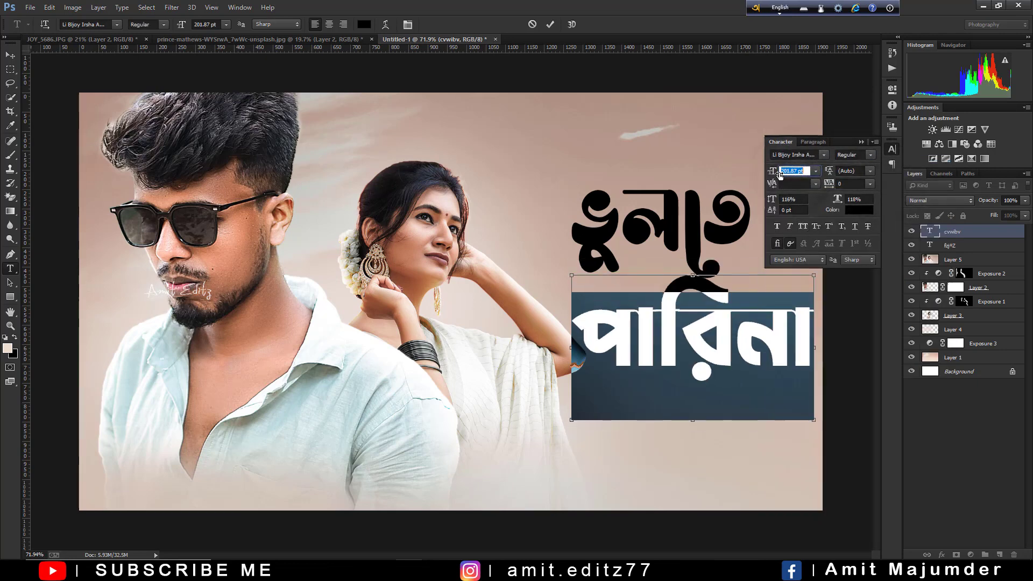
click(11, 55)
- Put the text cursor back inside the পারিনা line with the Type tool
scroll(412, 312, down, 3)
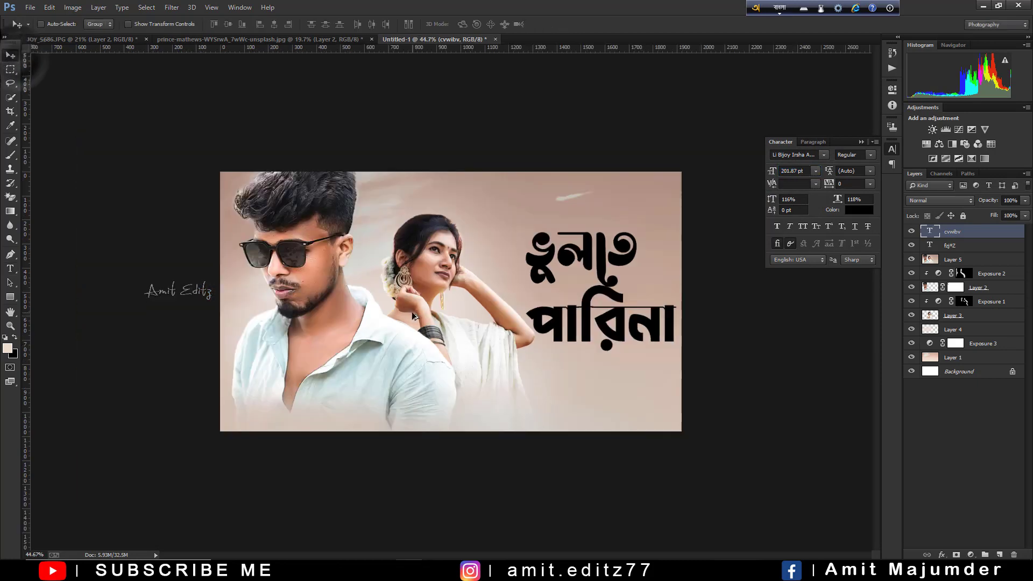
click(11, 267)
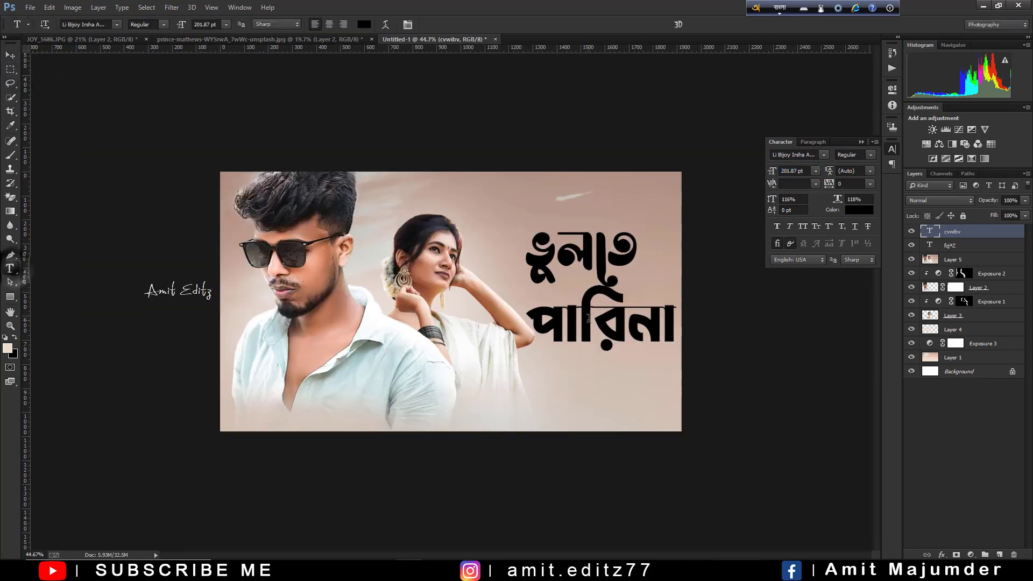
click(676, 322)
scroll(675, 323, up, 2)
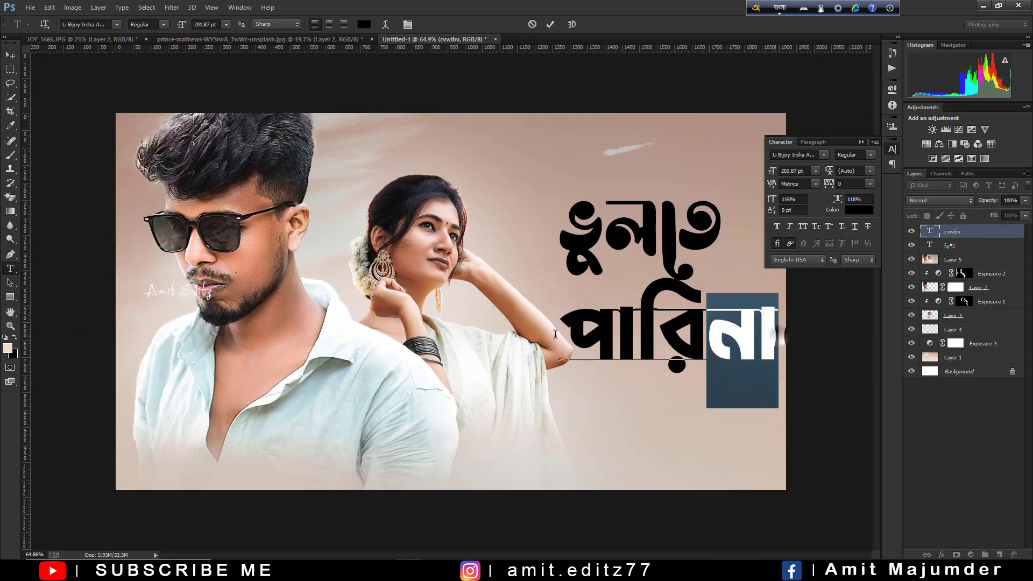
- Try Li Hasan Iccheghuri, Li Ihtisham Deshlipi ANSI V2, Li Niladri Rongtuli and Li Sirajee Sylheti on পারিনা
drag(776, 332, 560, 333)
click(824, 155)
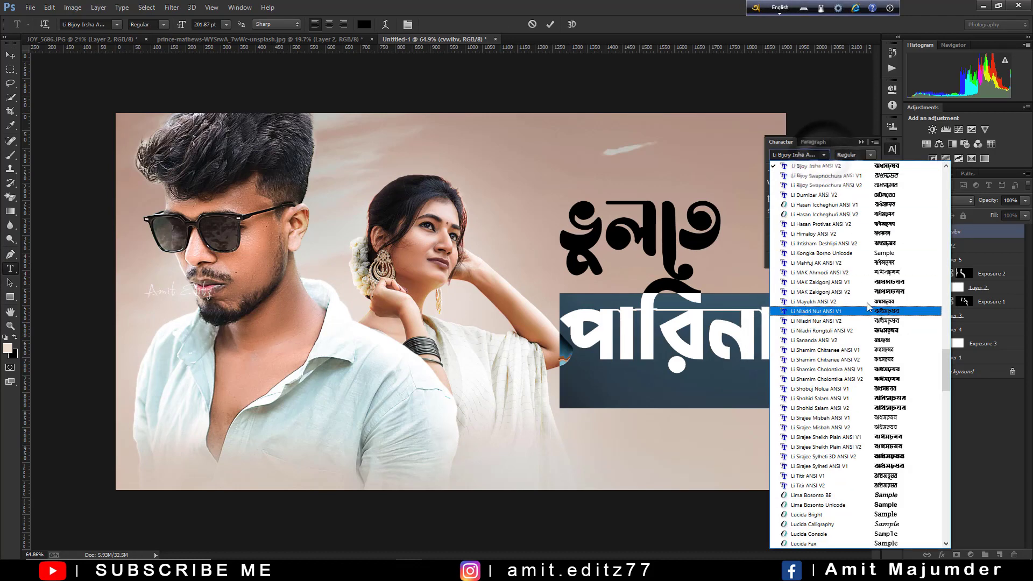
click(861, 204)
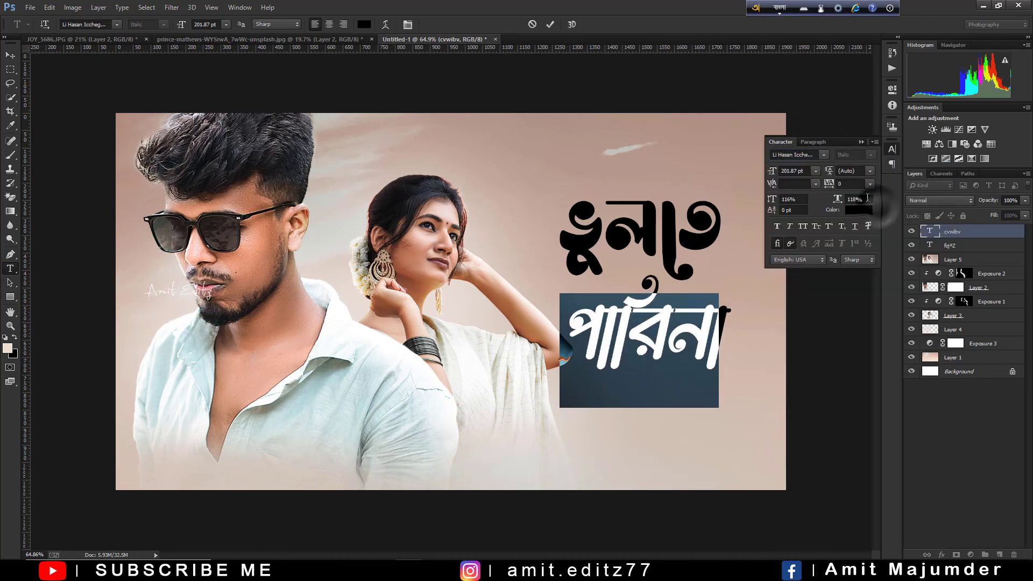
click(824, 155)
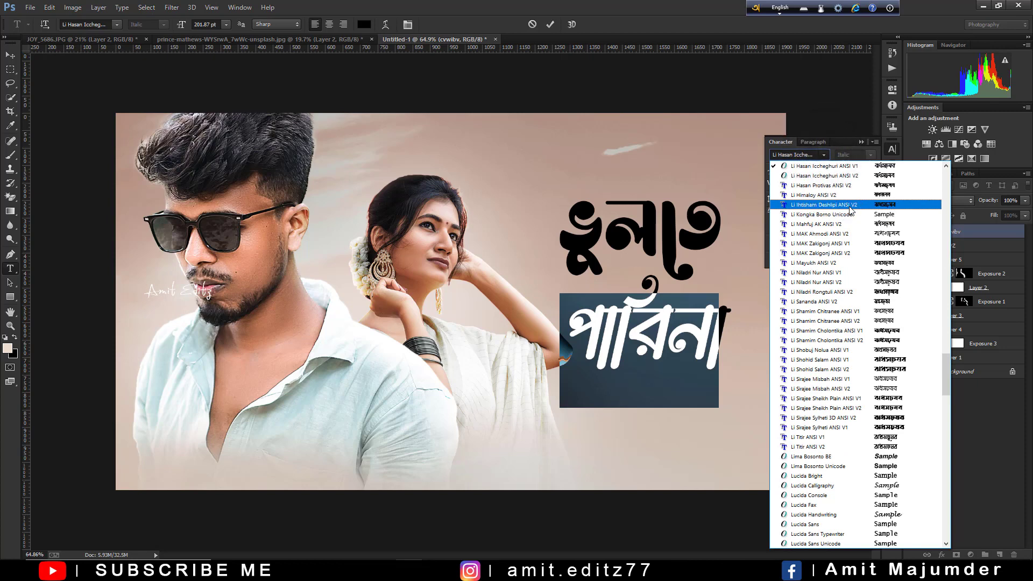
click(849, 206)
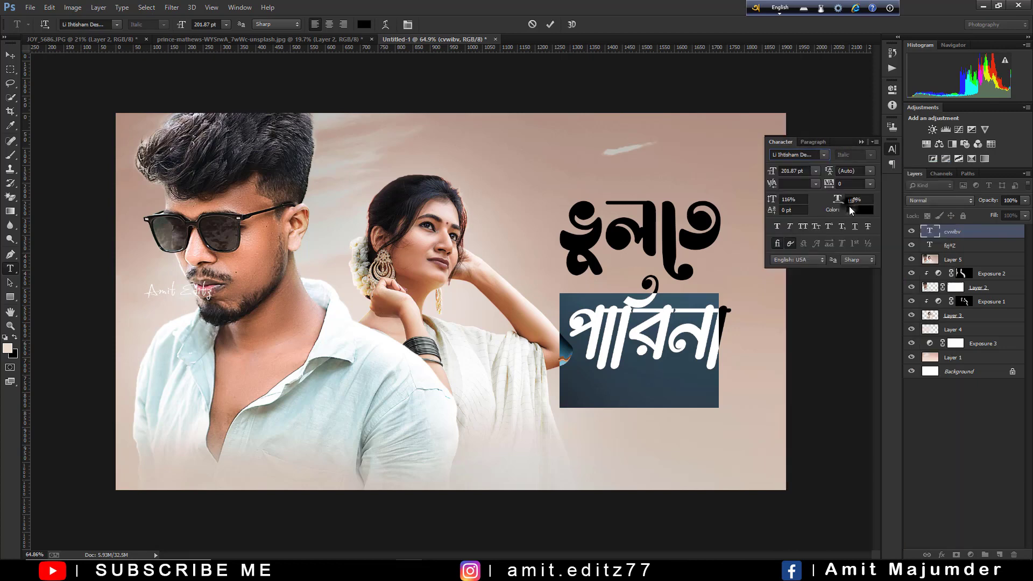
click(824, 156)
click(868, 260)
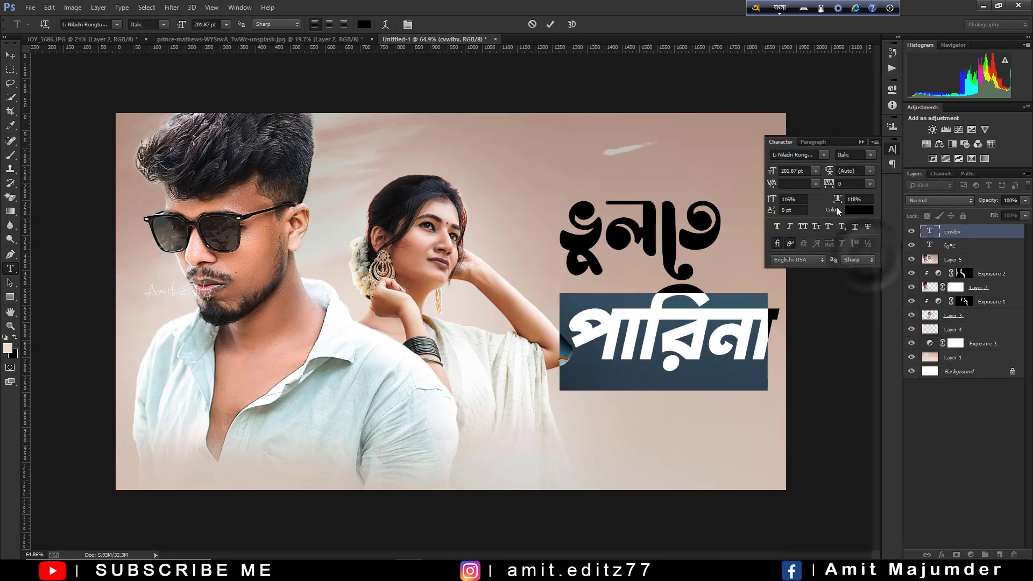
click(823, 155)
click(859, 289)
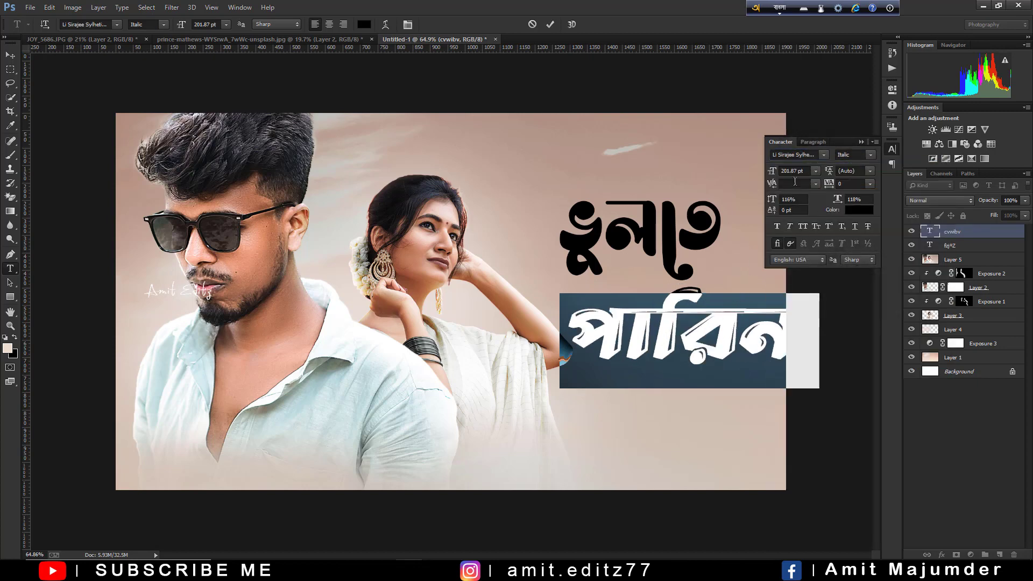
- Reselect the পারিনা text and try the Li Shohid Salam ANSI V1 font
scroll(801, 172, down, 10)
scroll(801, 172, down, 10)
scroll(801, 172, down, 8)
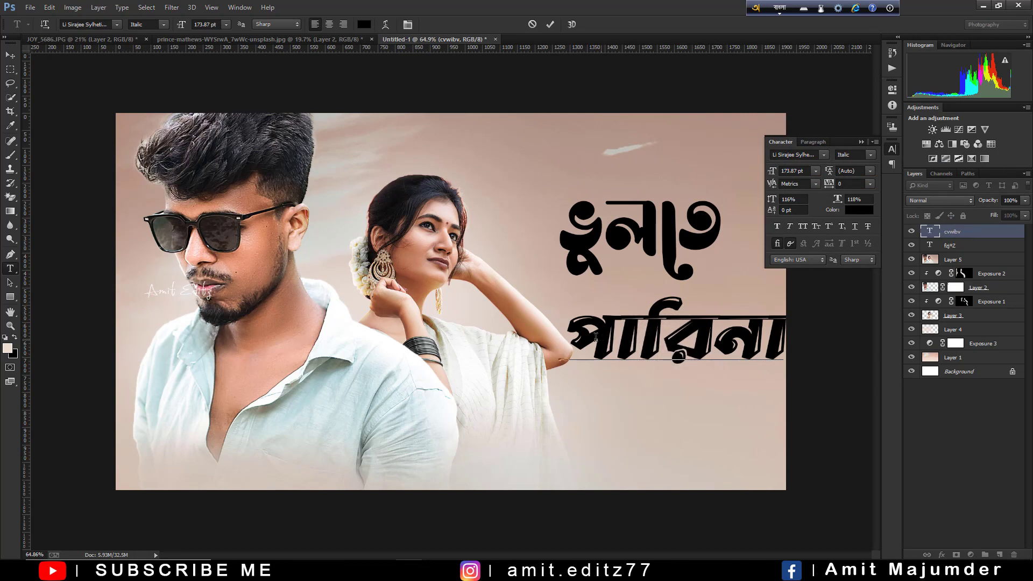
mouse_move(596, 338)
mouse_down()
mouse_move(785, 348)
mouse_move(563, 345)
mouse_up()
click(786, 347)
click(823, 155)
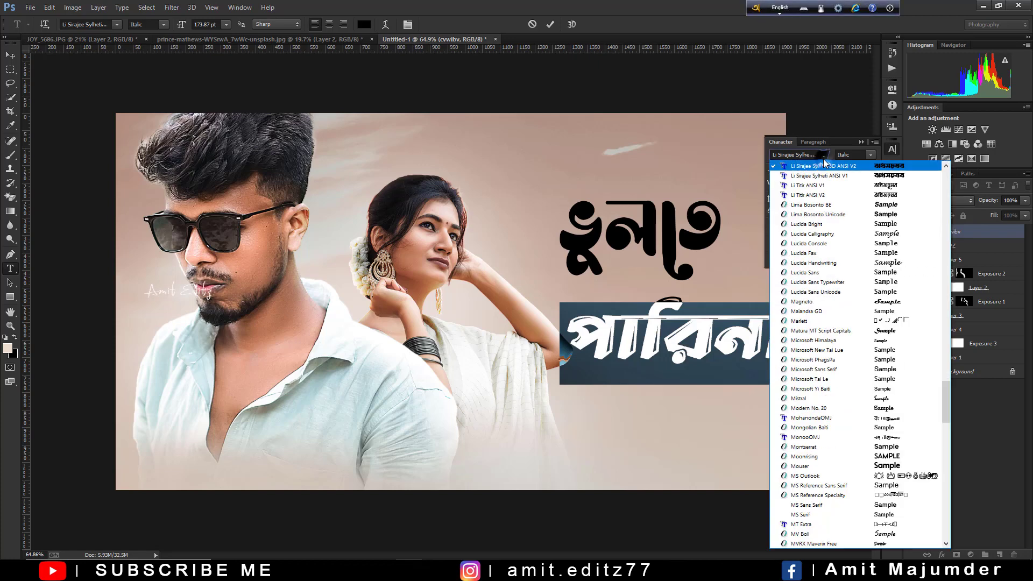
scroll(848, 195, up, 1)
scroll(848, 195, up, 5)
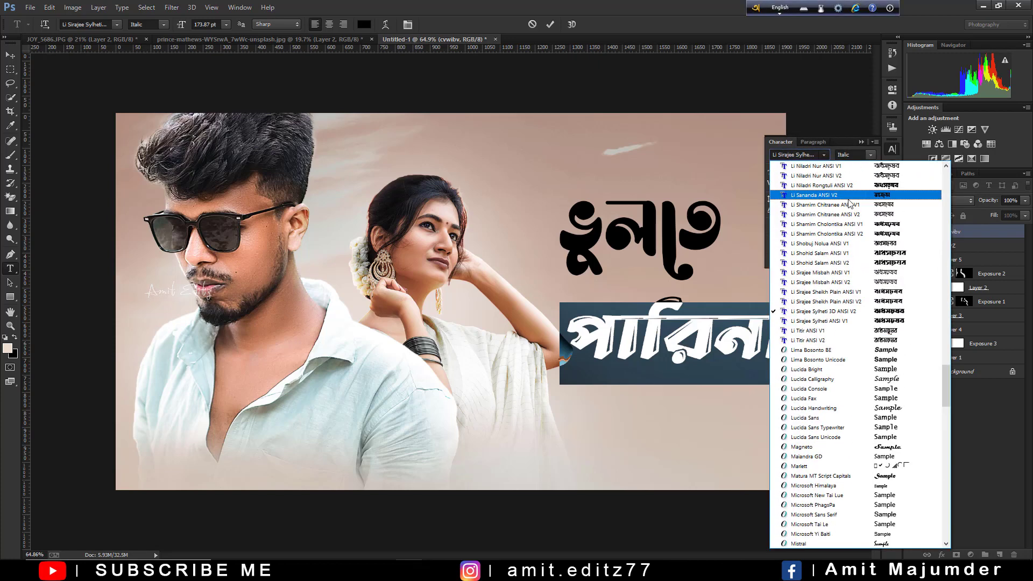
click(867, 254)
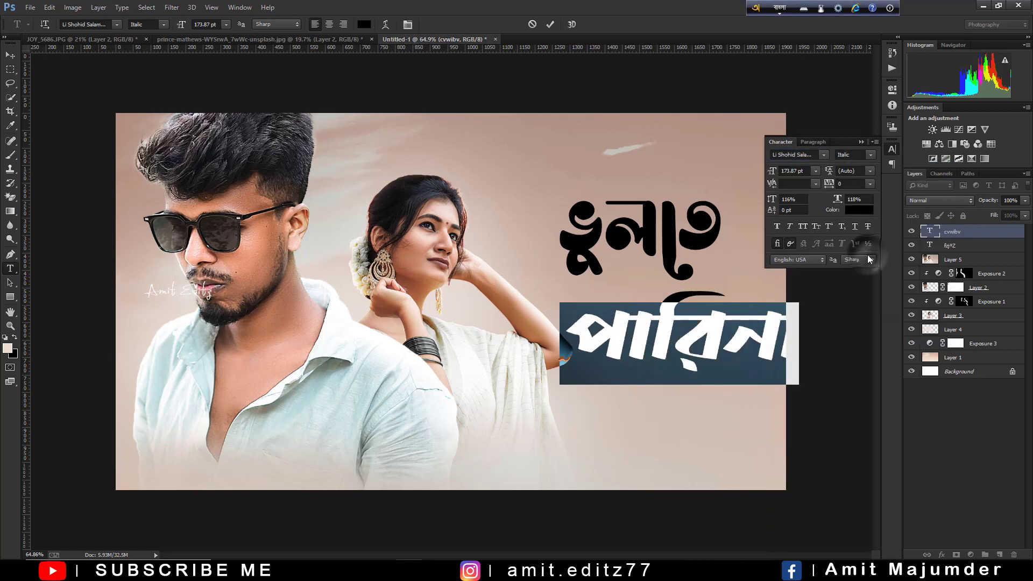
- Reselect the whole পারিনা line and switch it to the Li Al Quds font
click(667, 321)
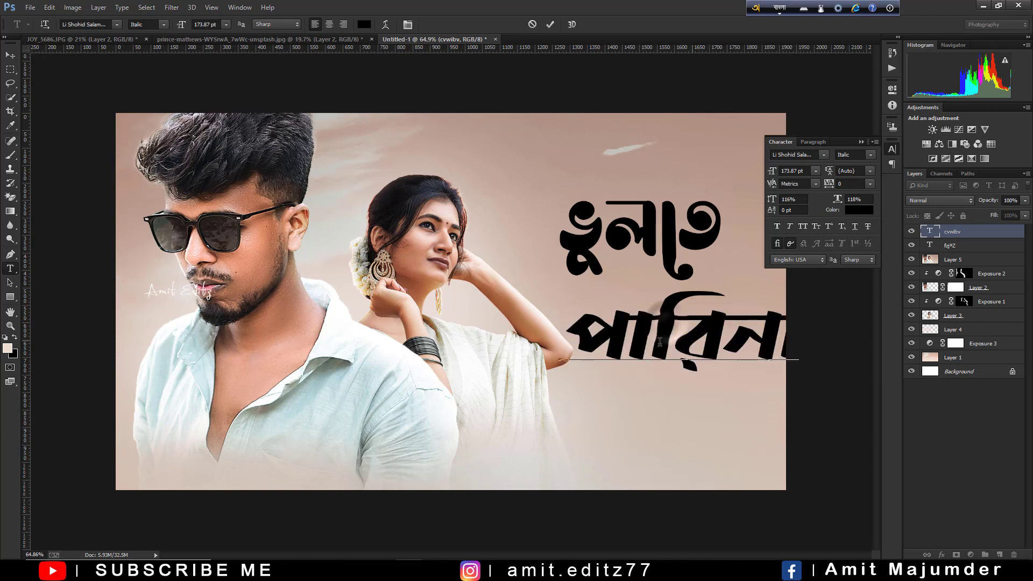
double_click(660, 341)
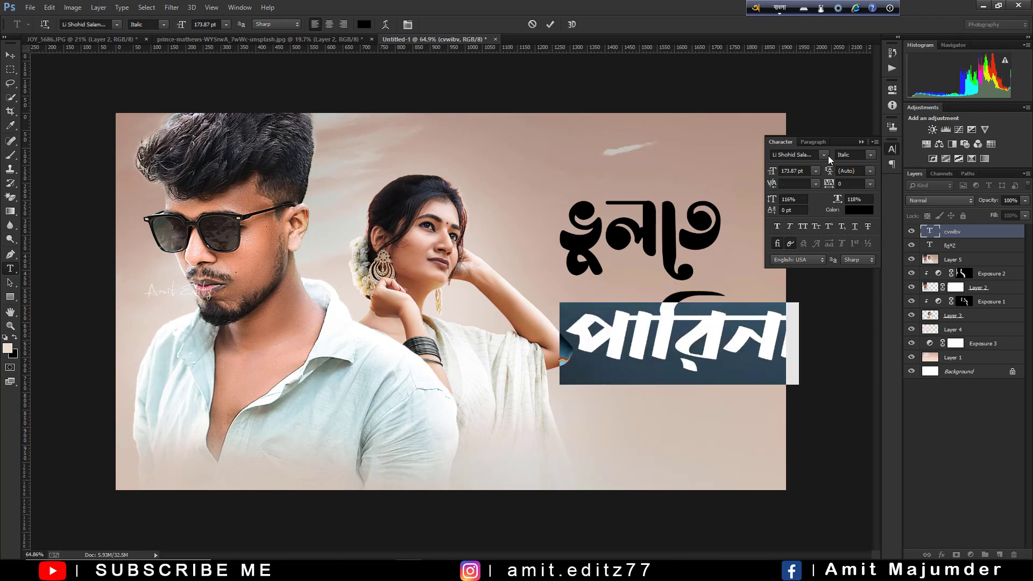
click(823, 155)
scroll(856, 243, up, 3)
click(844, 246)
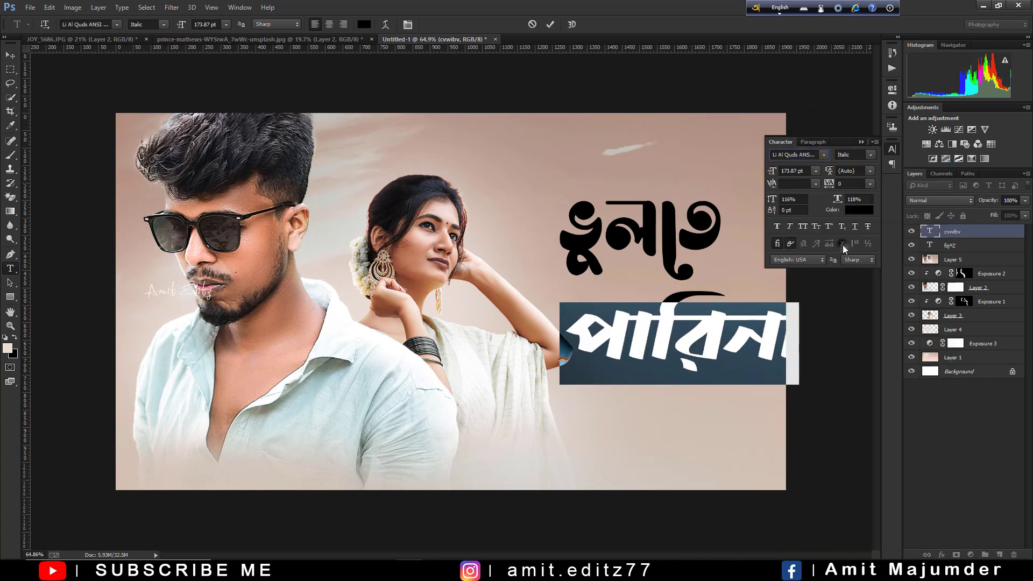
key(F12)
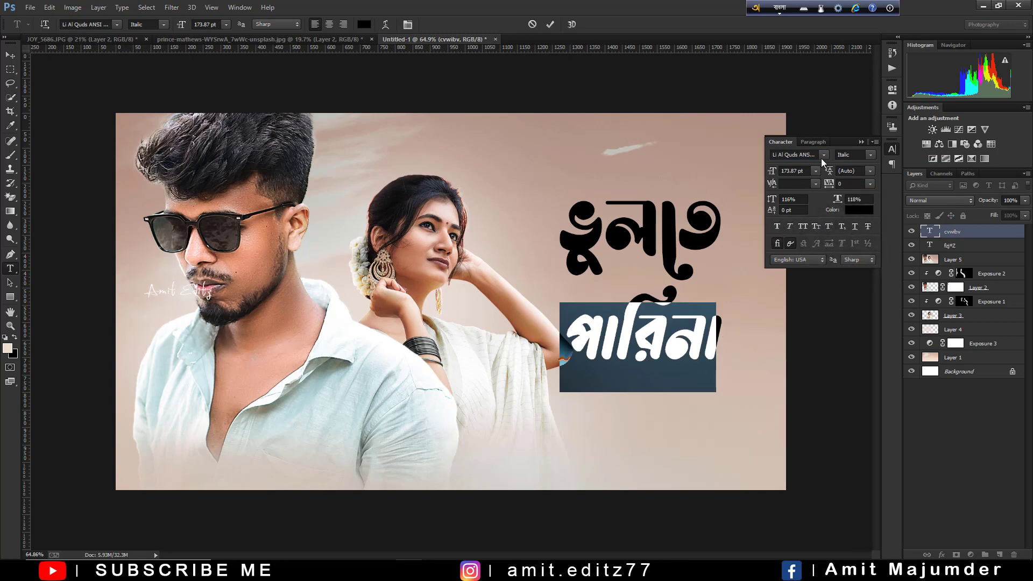
click(823, 154)
scroll(861, 242, up, 3)
click(878, 276)
- Set পারিনা to Regular style at 239.87 pt and commit
key(F12)
click(870, 155)
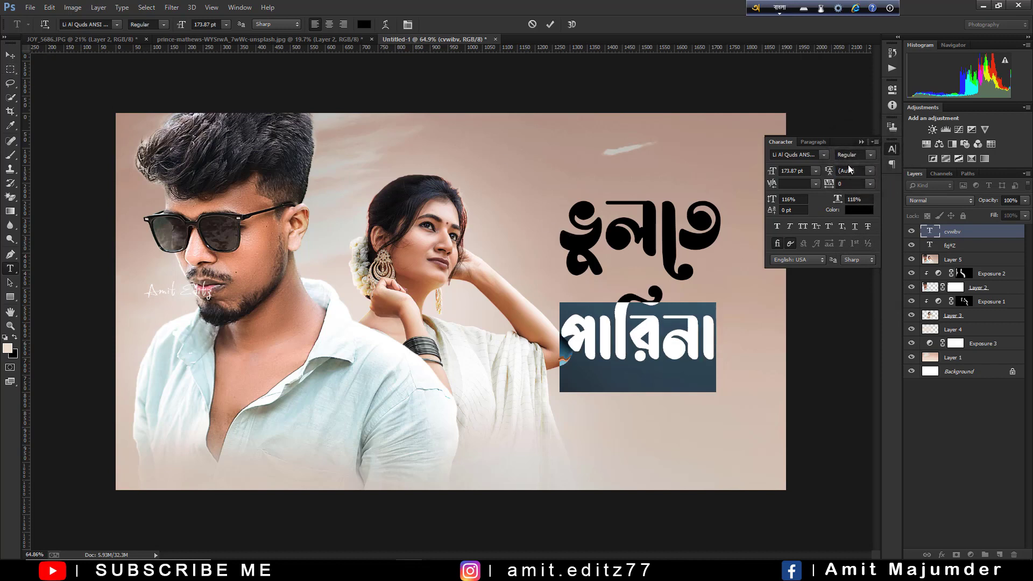
drag(788, 171, 824, 183)
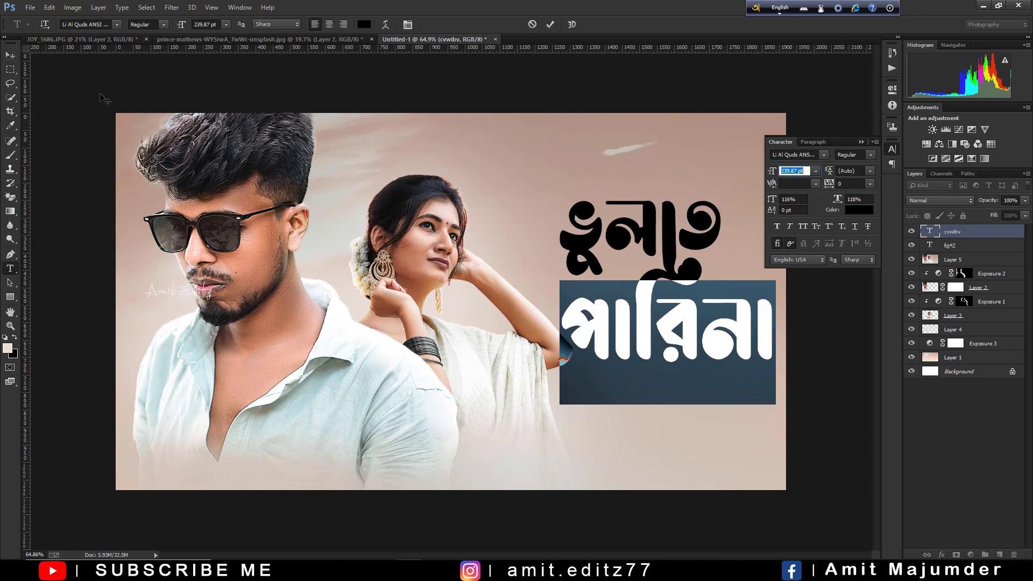
click(9, 55)
scroll(451, 301, down, 3)
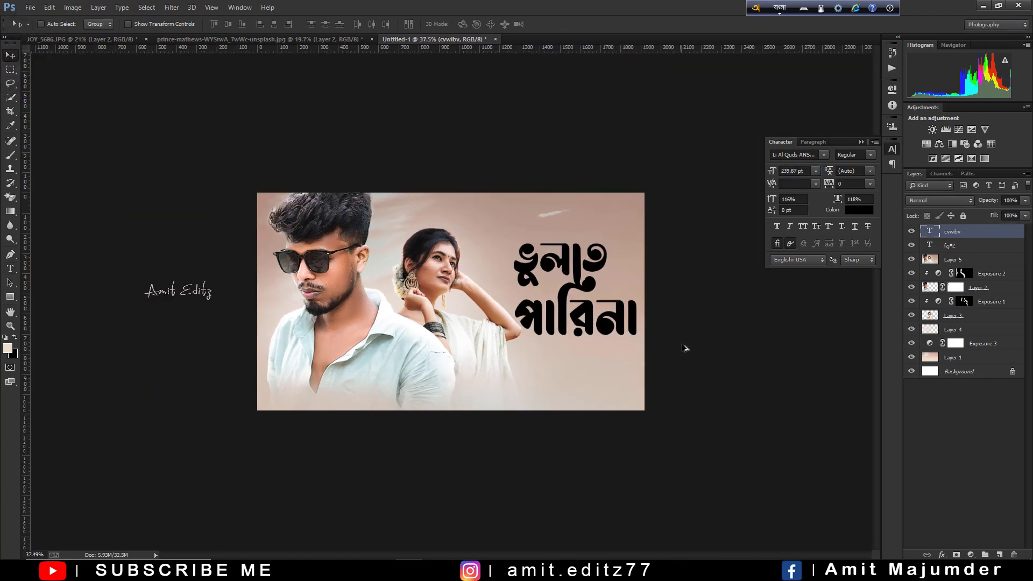
- Enlarge the ভুলতে line and move it left and up
scroll(684, 348, up, 2)
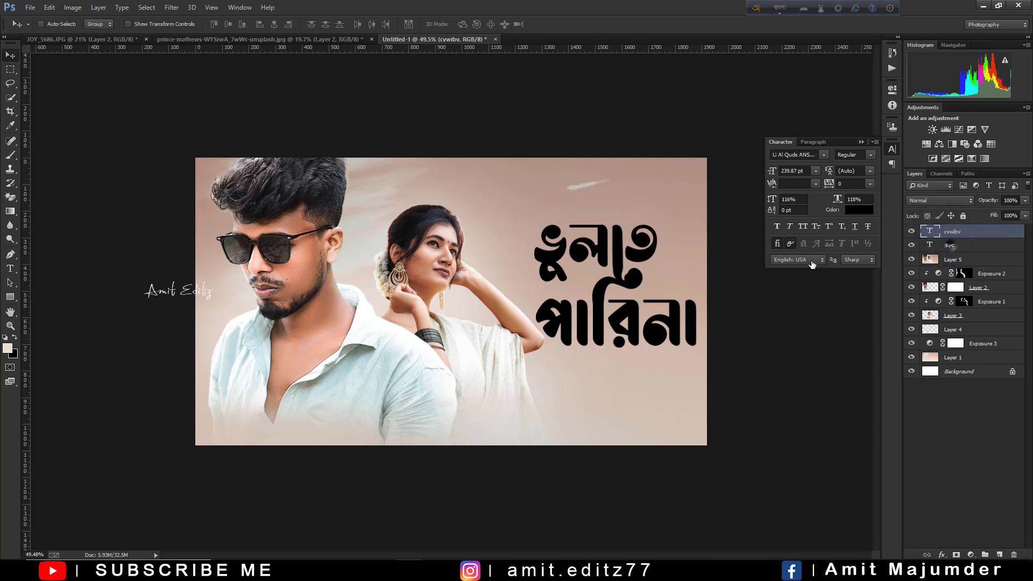
click(950, 245)
click(10, 268)
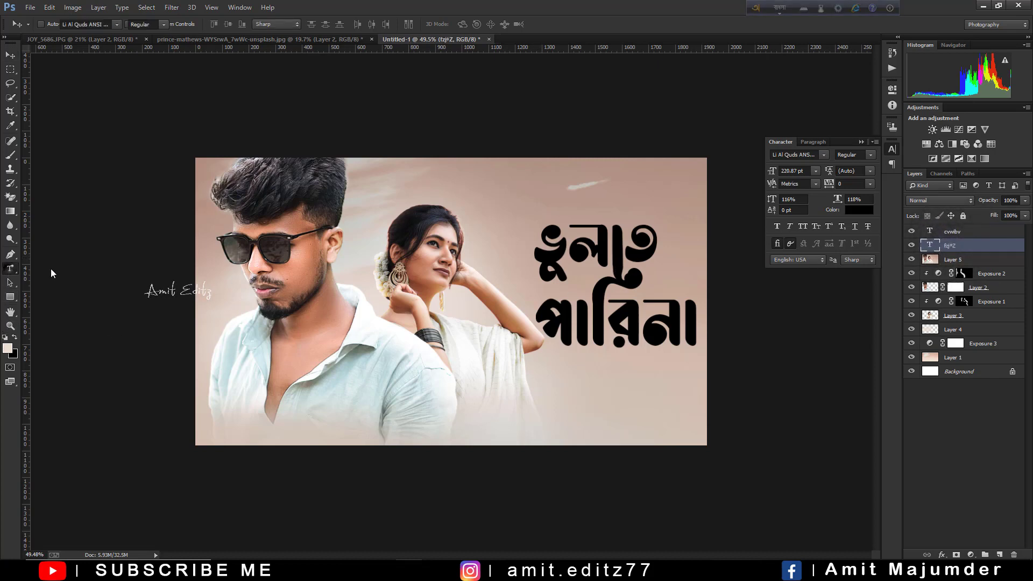
triple_click(602, 252)
mouse_move(790, 175)
mouse_down()
mouse_move(847, 183)
mouse_move(831, 183)
mouse_up()
click(11, 56)
mouse_move(624, 246)
mouse_down()
mouse_move(593, 240)
mouse_move(593, 222)
mouse_move(579, 229)
mouse_up()
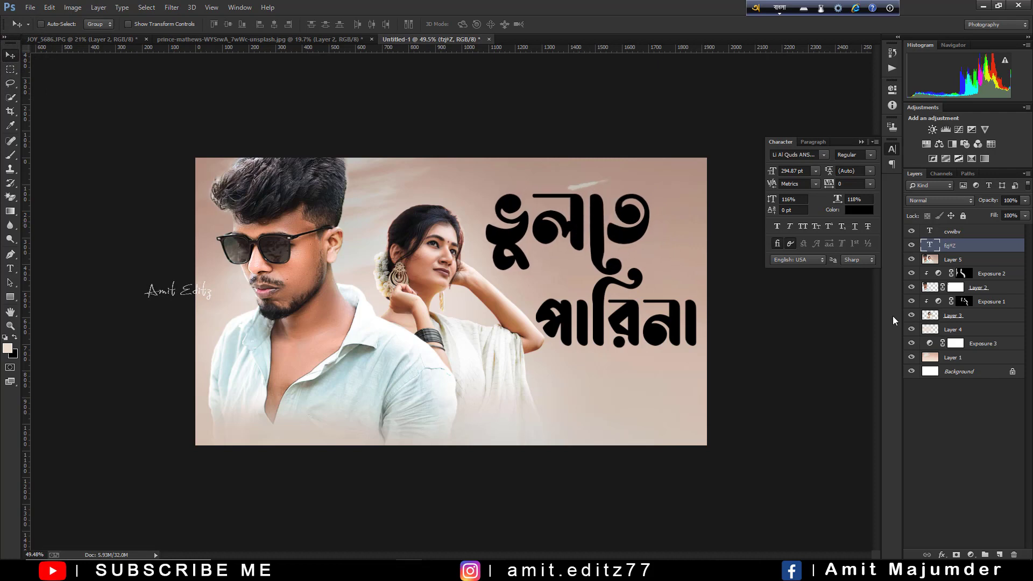
- Undo an accidental couple-photo move, then shift both title lines down together
click(958, 259)
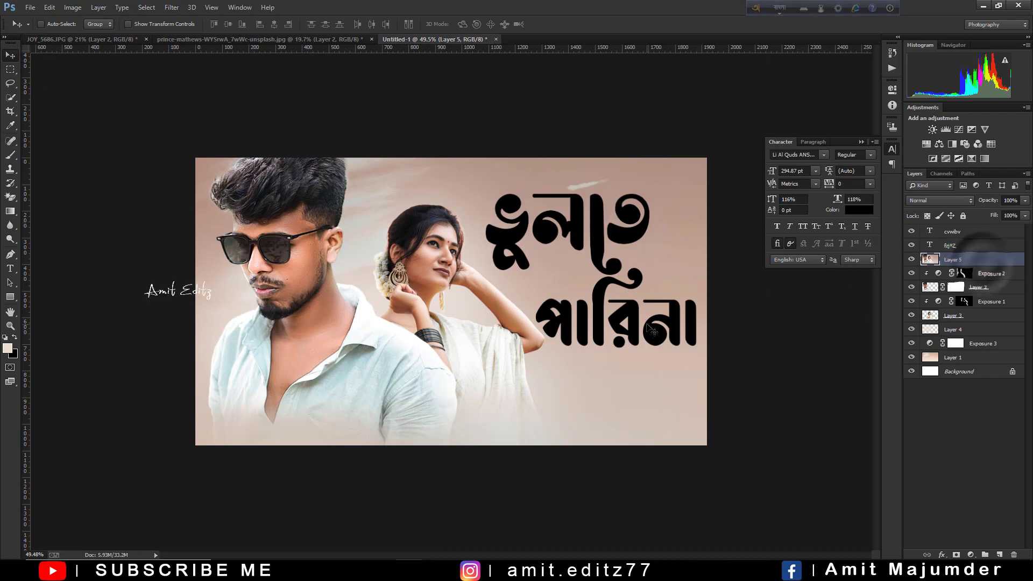
mouse_move(648, 328)
mouse_down()
mouse_move(679, 317)
mouse_move(640, 324)
mouse_up()
key(ctrl+z)
click(953, 245)
click(952, 232)
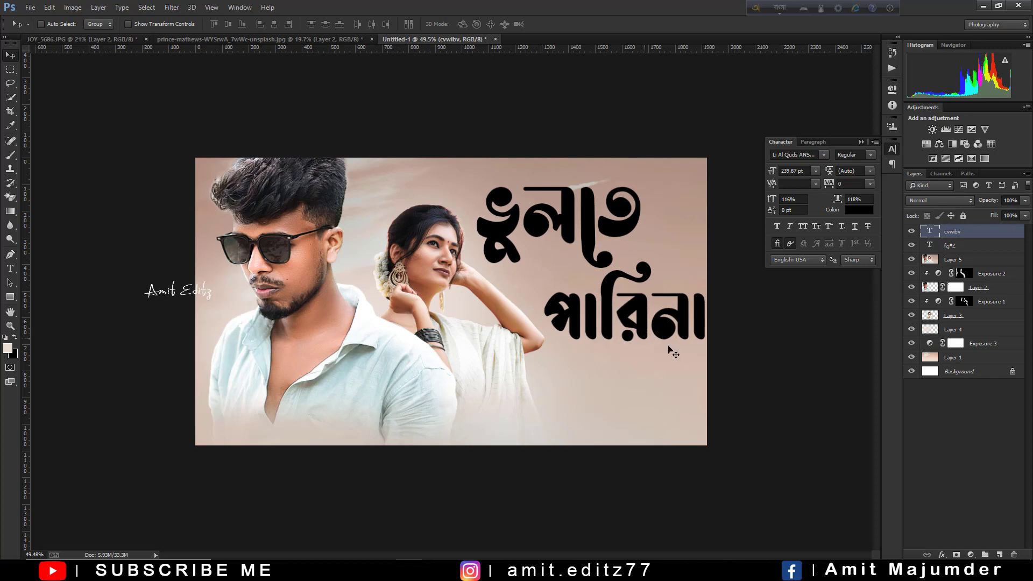
shift+click(952, 246)
mouse_move(713, 302)
mouse_down()
mouse_move(715, 340)
mouse_move(747, 337)
mouse_up()
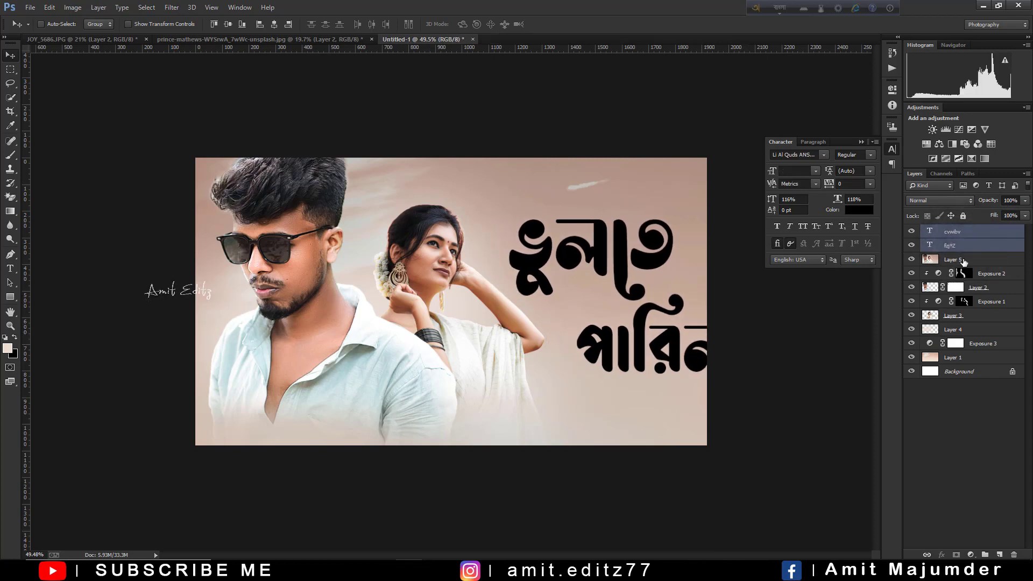
- Shrink পারিনা to 201.87 pt and nudge it left and up
click(967, 240)
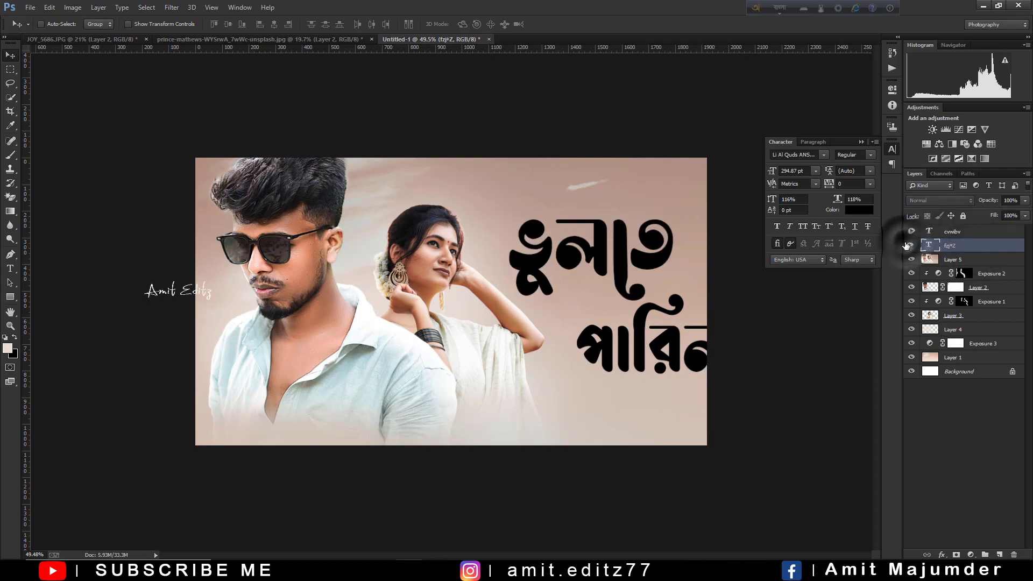
click(967, 232)
key(t)
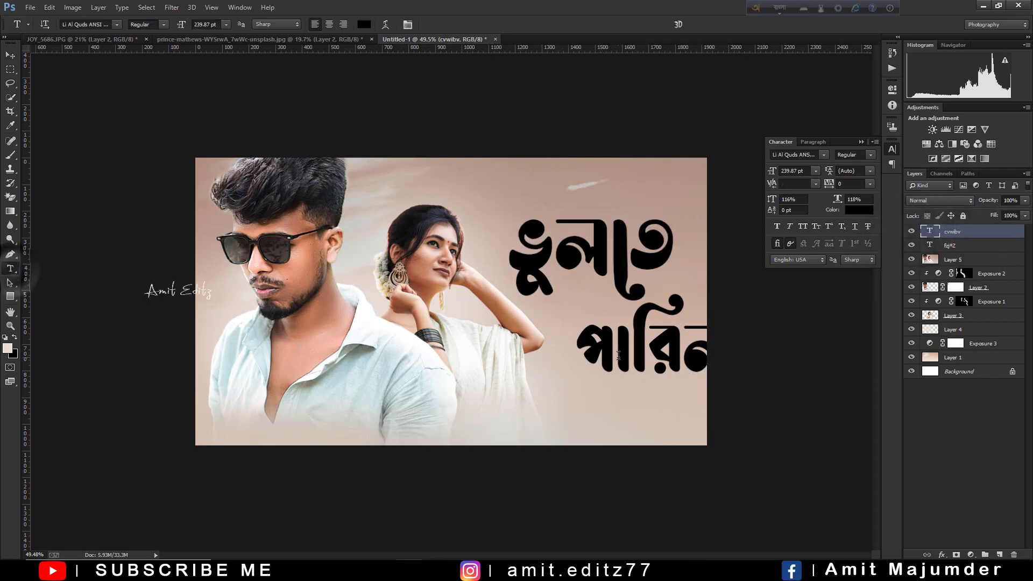
click(668, 353)
key(ctrl+a)
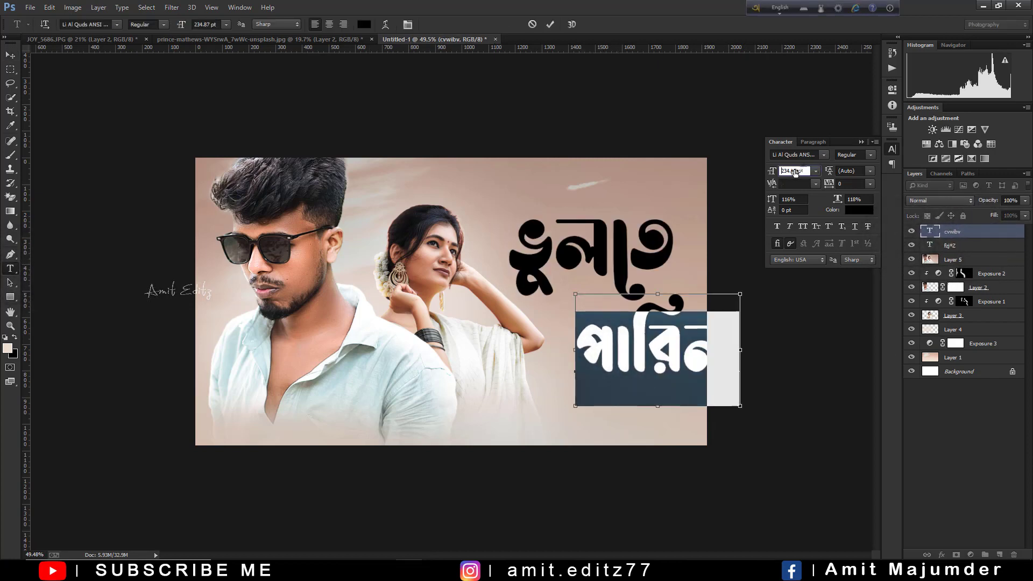
drag(773, 171, 783, 172)
click(10, 55)
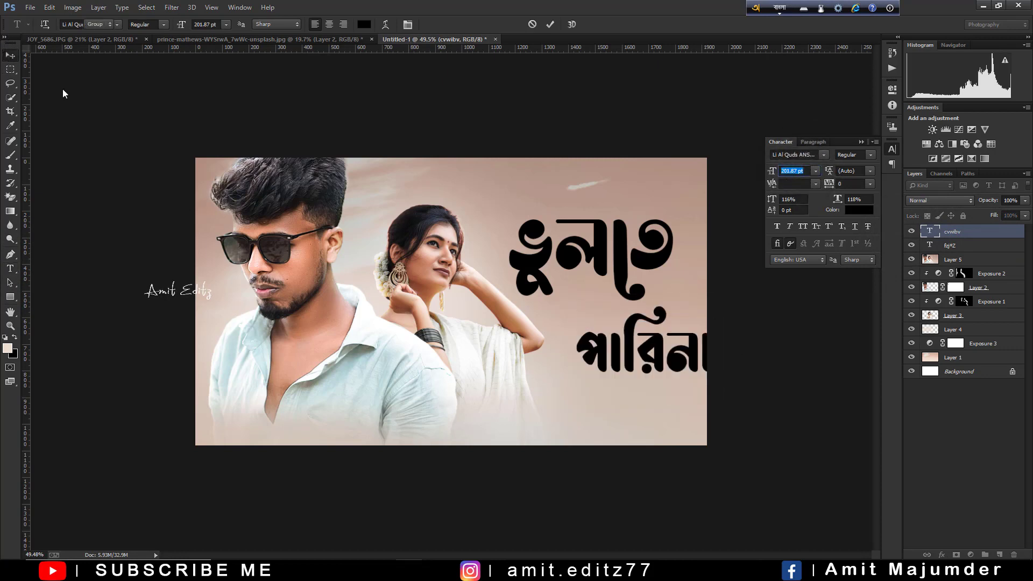
drag(606, 329, 595, 322)
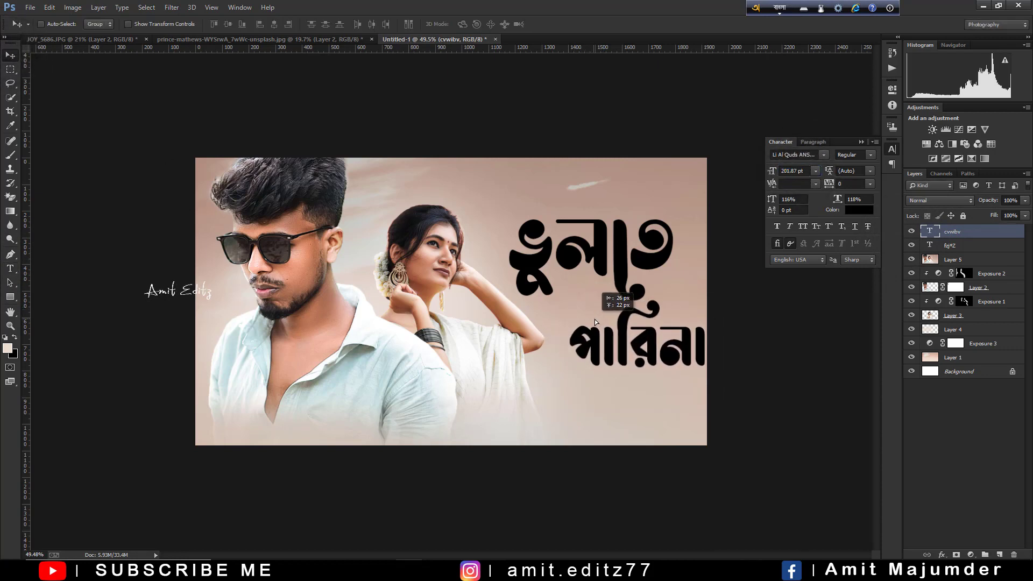
- Zoom out to check the whole canvas, then zoom back in
key(ctrl+minus)
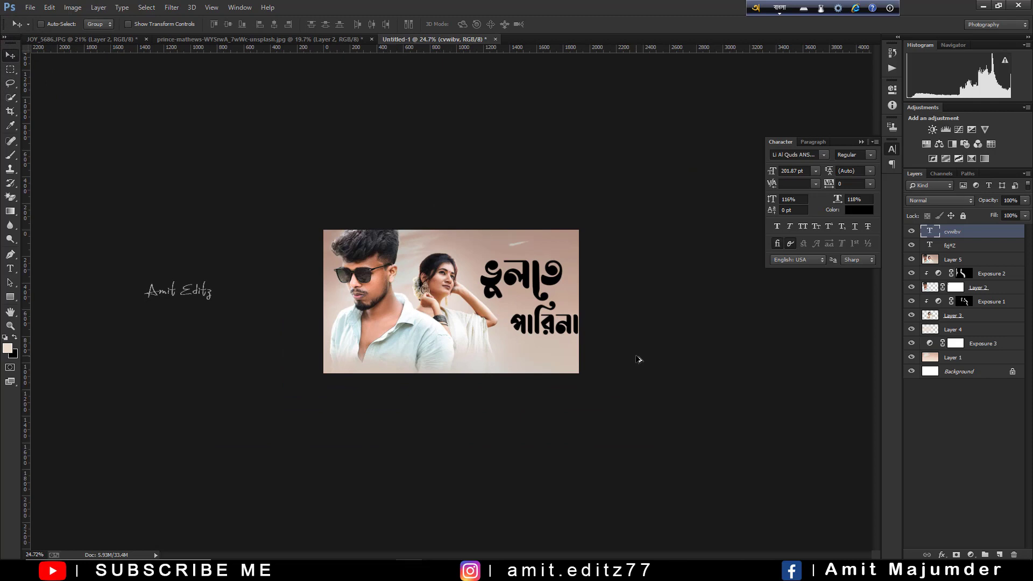
scroll(508, 408, up, 3)
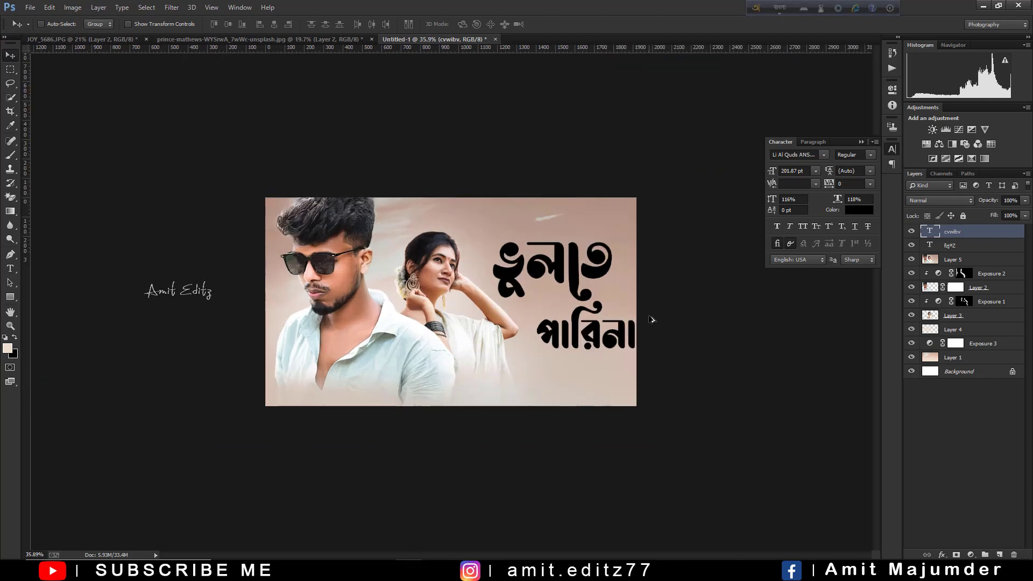
click(12, 268)
key(ctrl+plus)
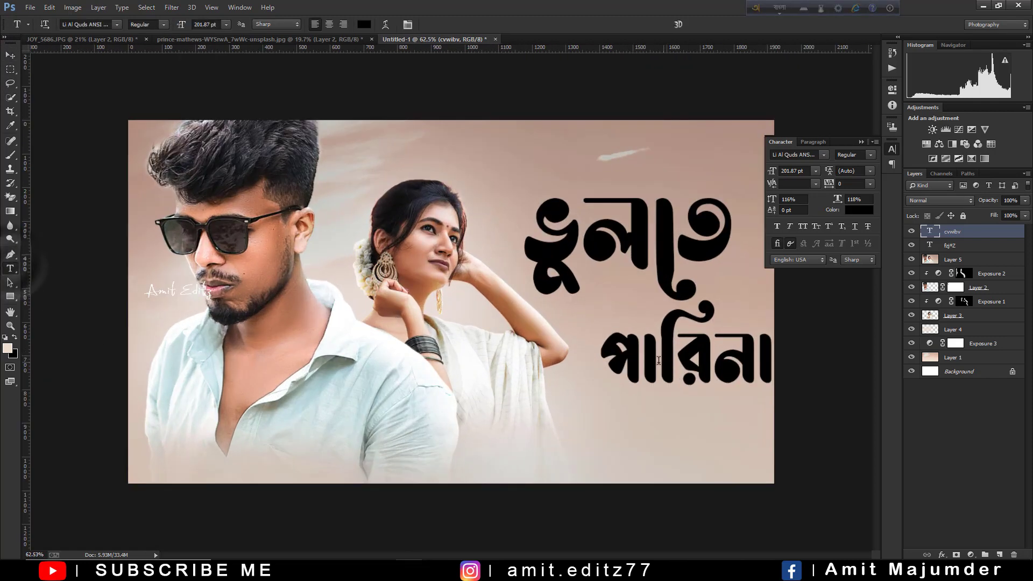
double_click(710, 360)
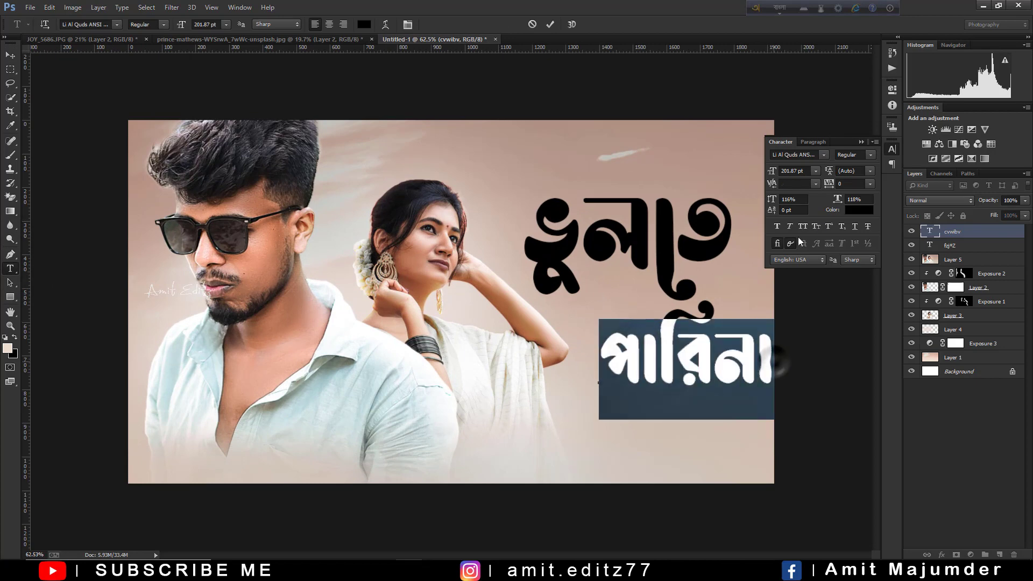
click(860, 210)
text(ff0000)
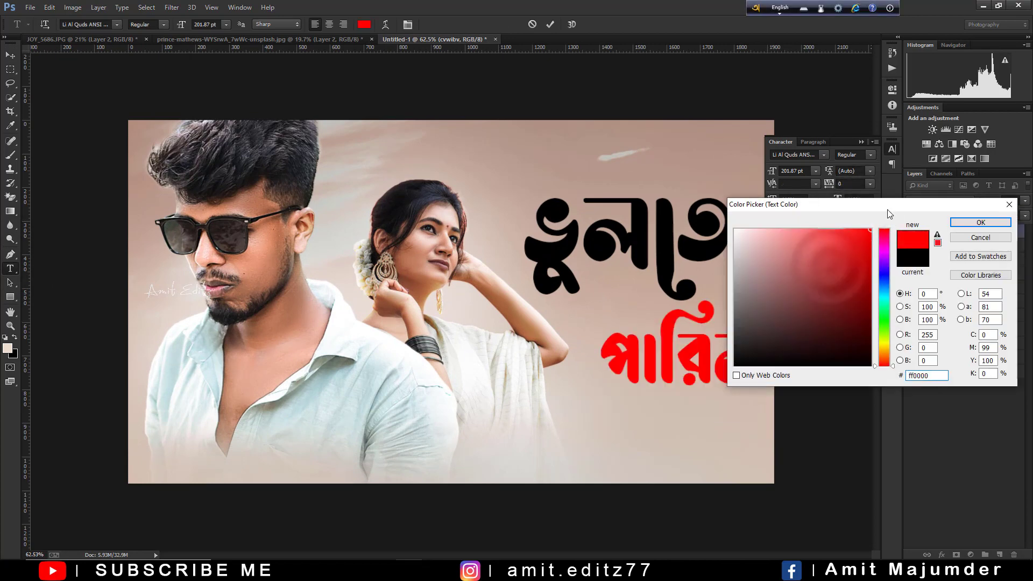
drag(883, 210, 941, 217)
click(942, 301)
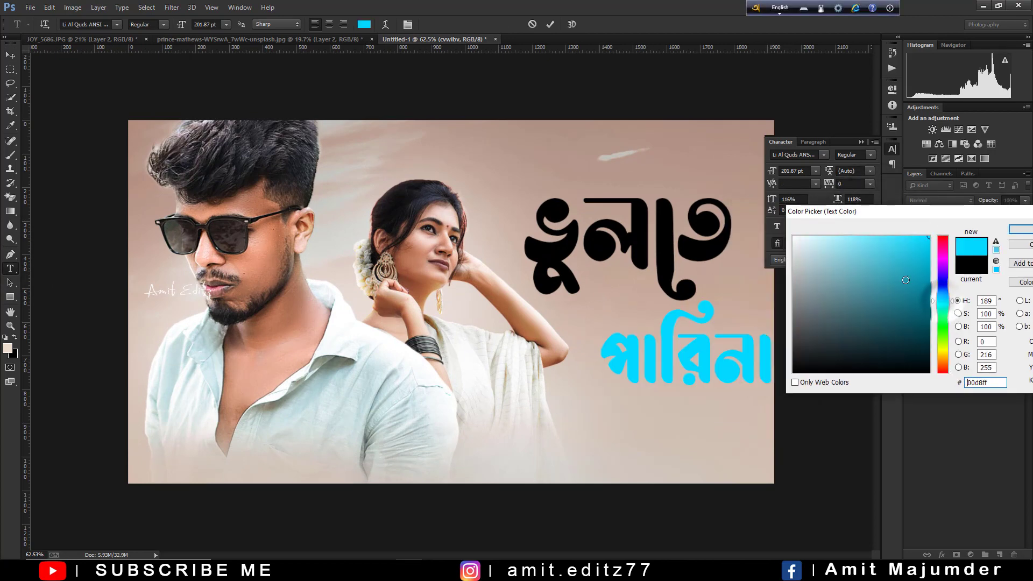
click(942, 350)
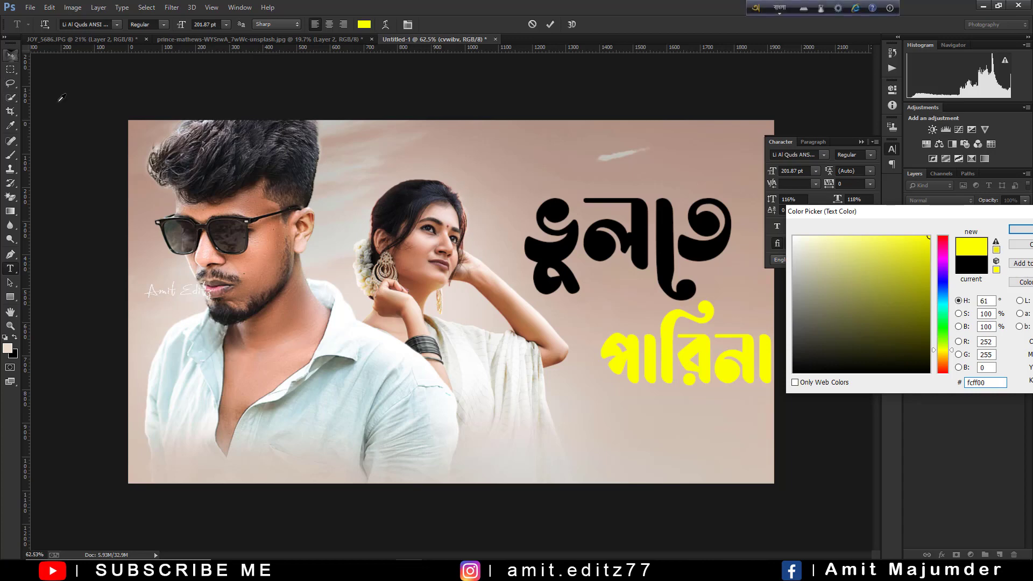
key(ctrl+minus)
key(ctrl+minus)
key(ctrl+plus)
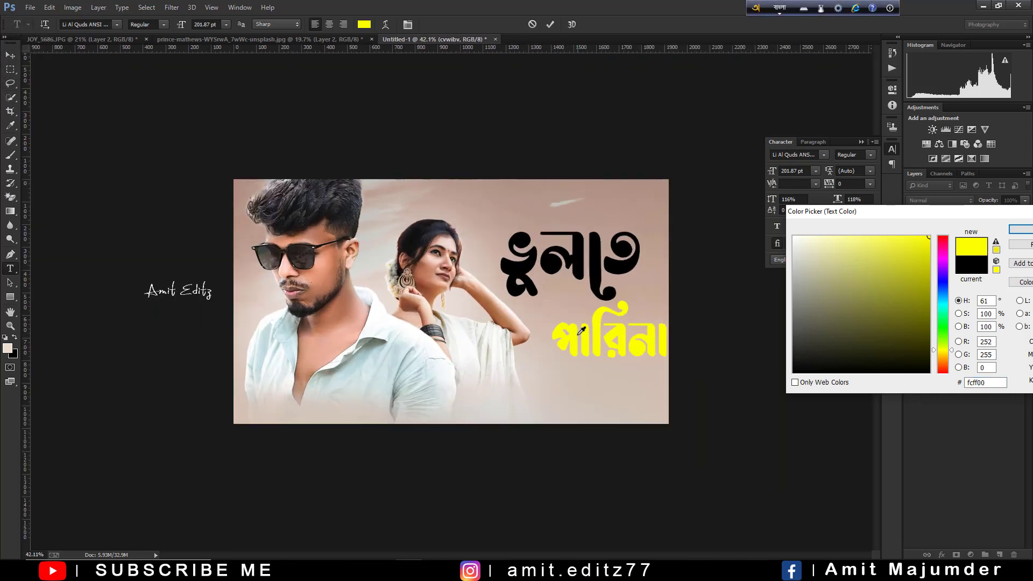
click(1021, 231)
click(990, 232)
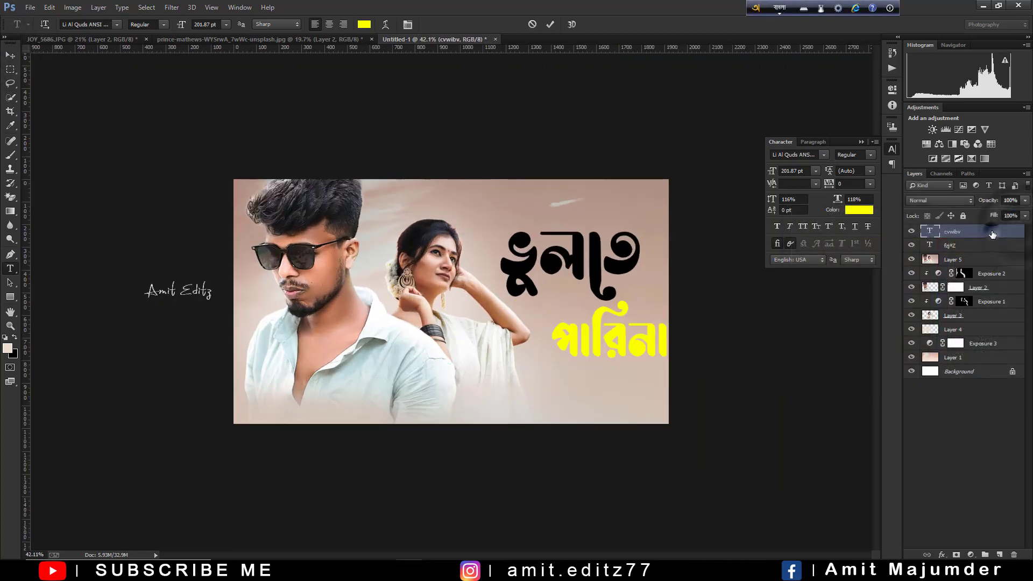
double_click(988, 238)
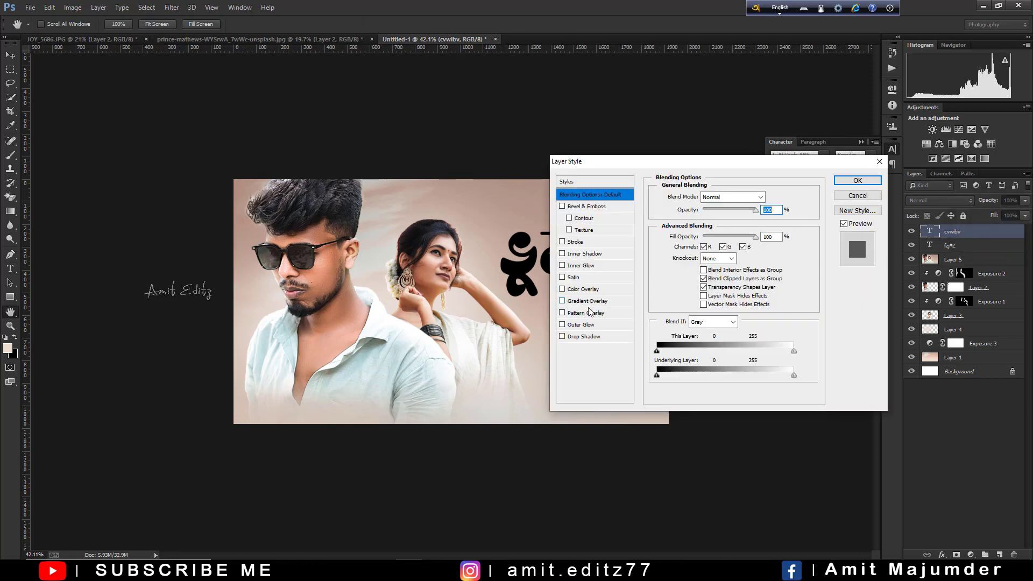
click(563, 337)
drag(603, 161, 859, 200)
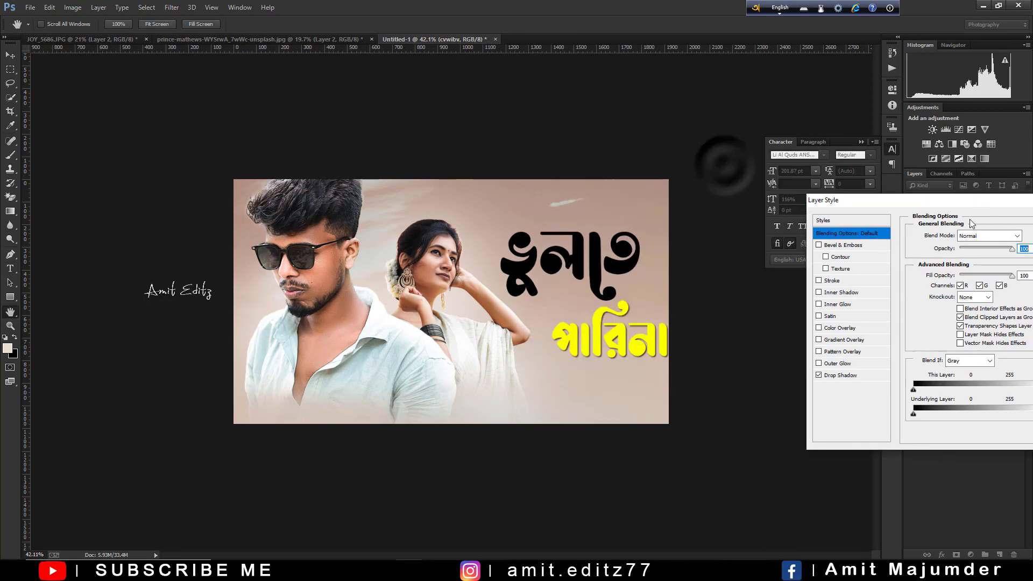
click(819, 246)
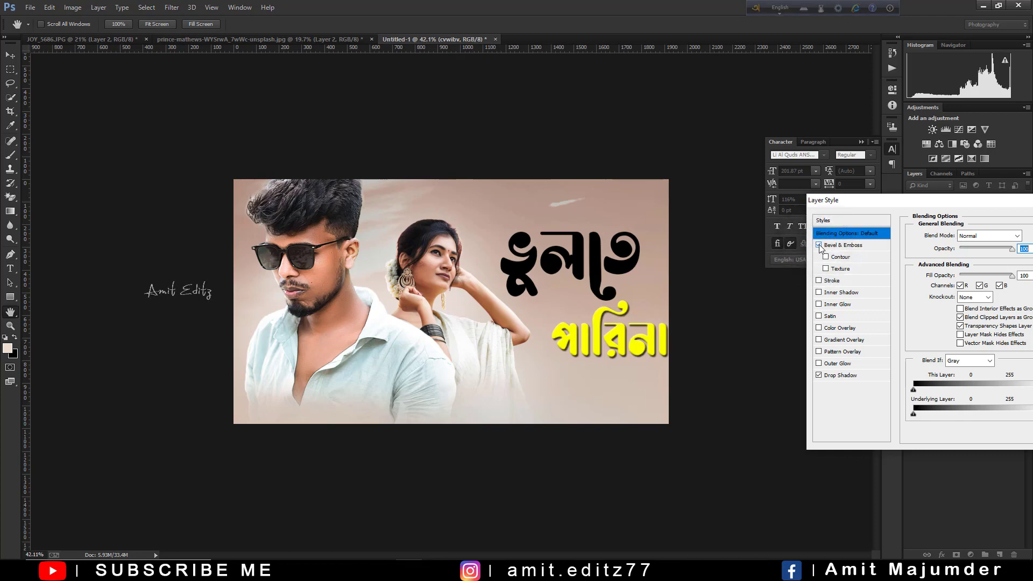
drag(899, 200, 761, 202)
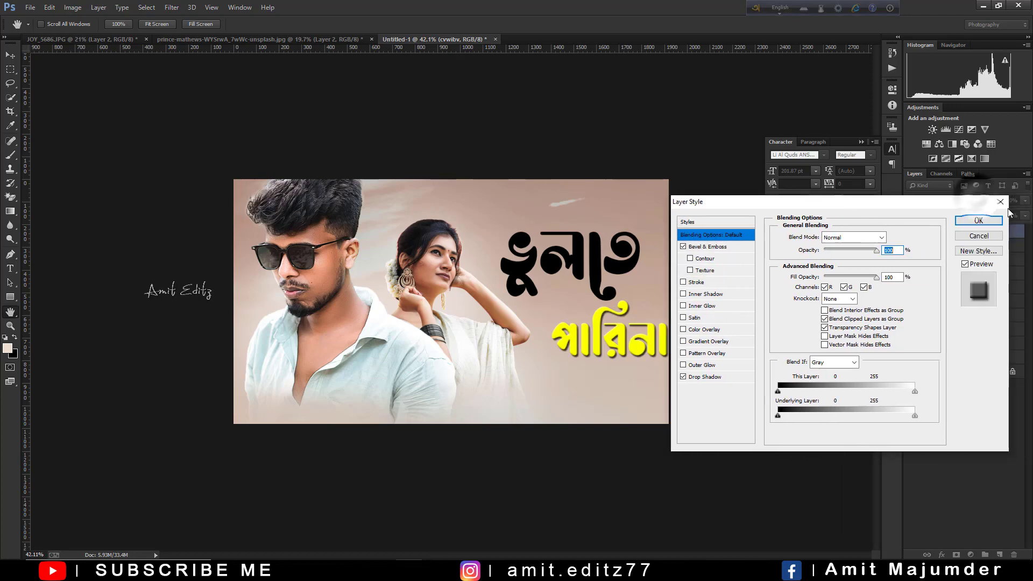
click(979, 219)
key(ctrl+z)
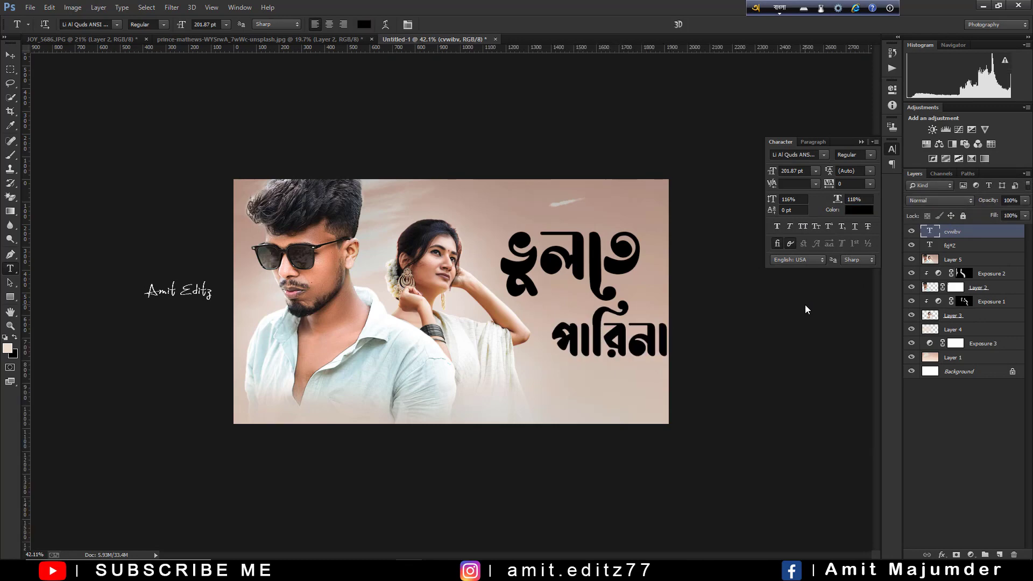
key(ctrl+minus)
key(ctrl+minus)
key(ctrl+minus)
- Set the ভুলতে text colour to white (ffffff)
scroll(804, 324, up, 5)
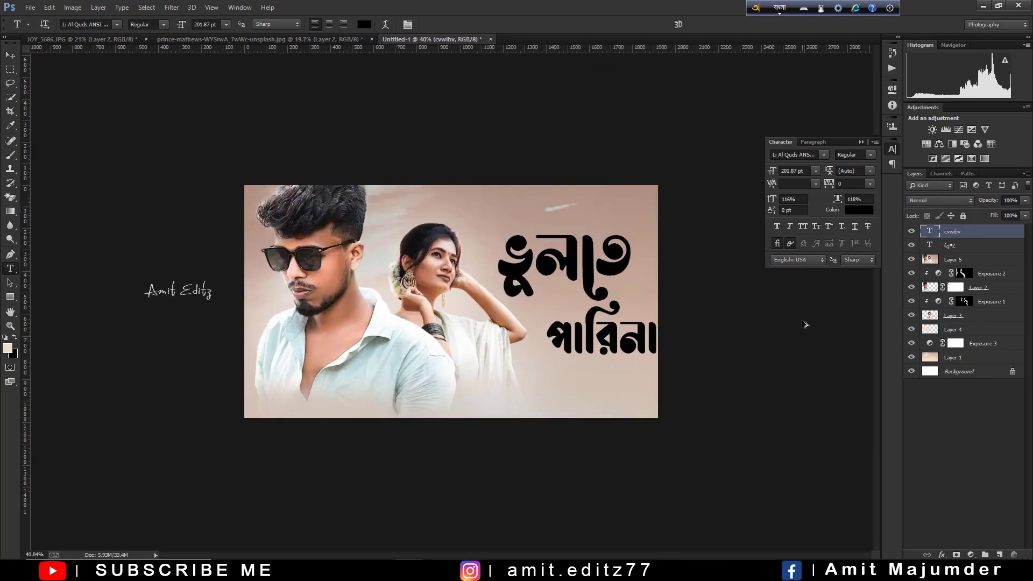
scroll(679, 244, up, 2)
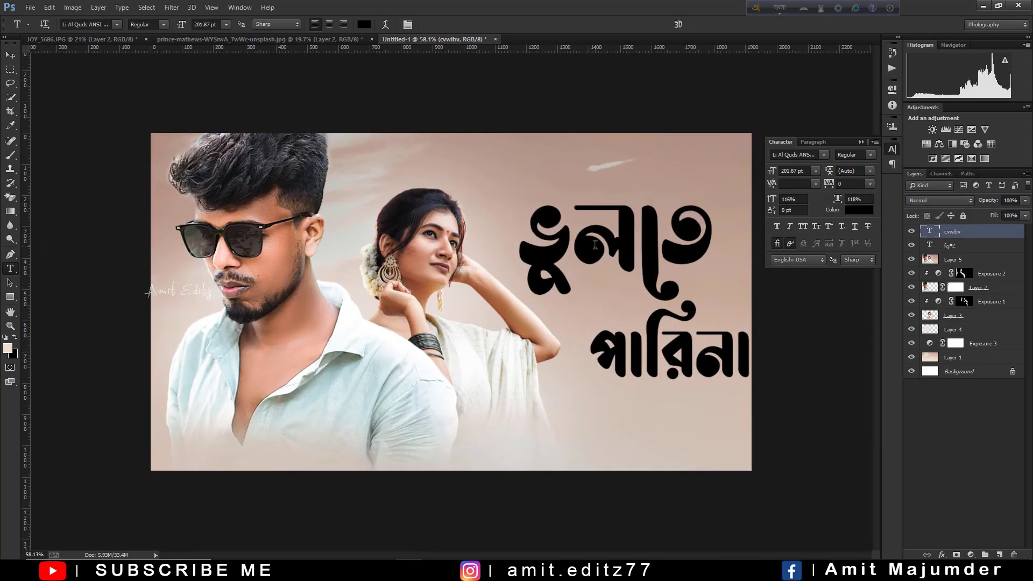
double_click(596, 246)
click(859, 210)
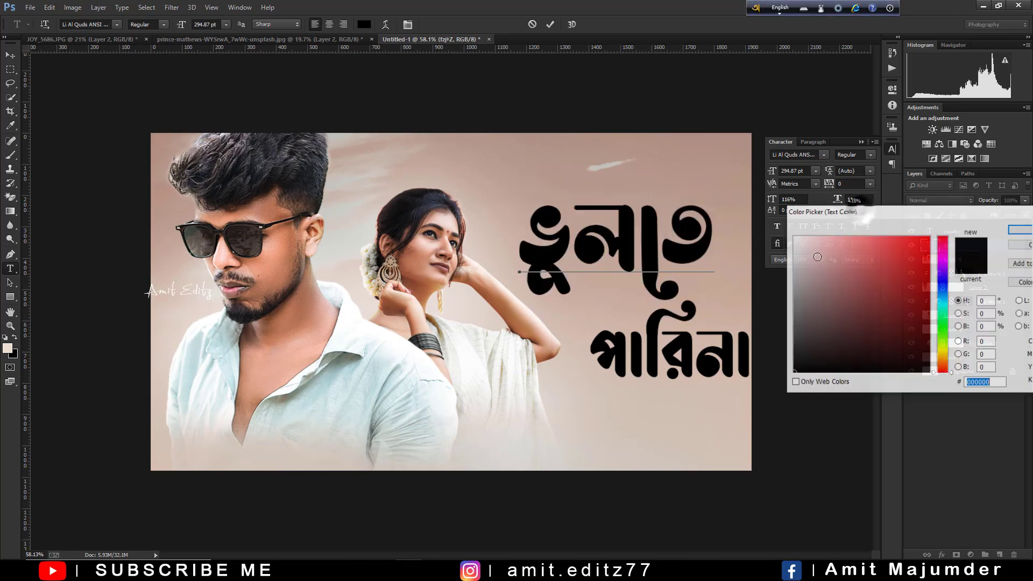
click(794, 237)
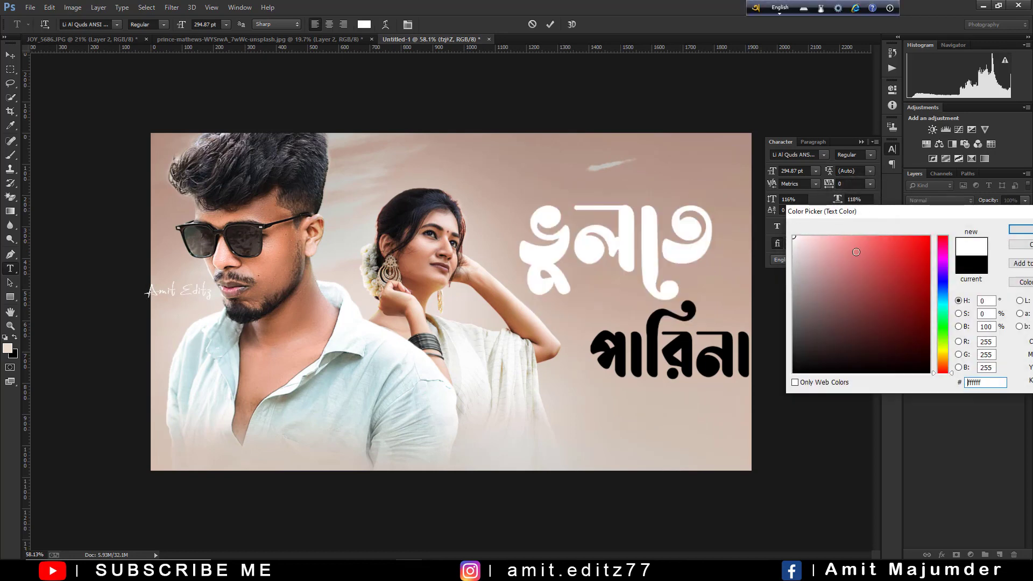
click(1022, 235)
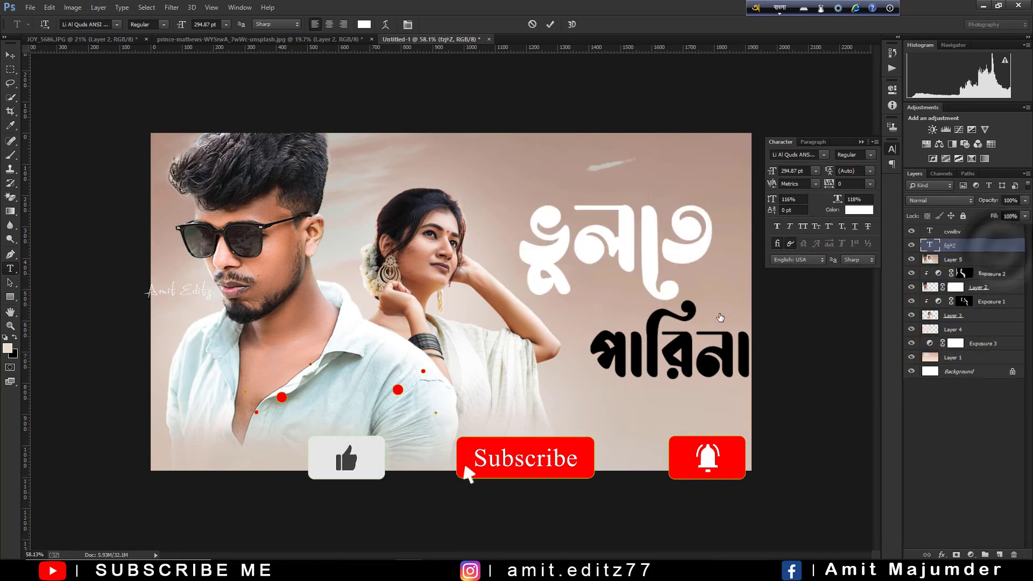
- Add Drop Shadow and Bevel & Emboss layer styles to ভুলতে
double_click(995, 245)
click(696, 378)
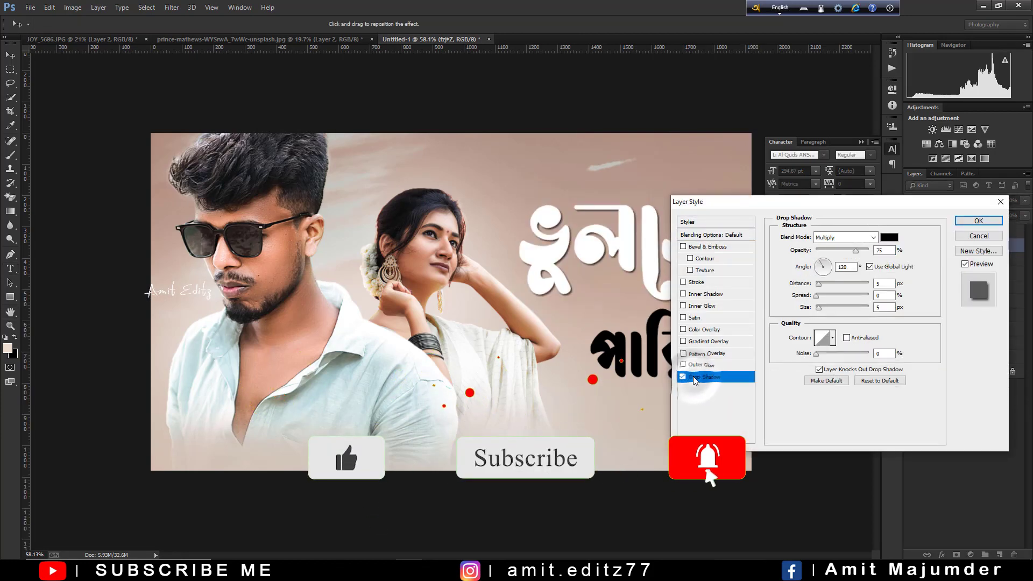
click(684, 247)
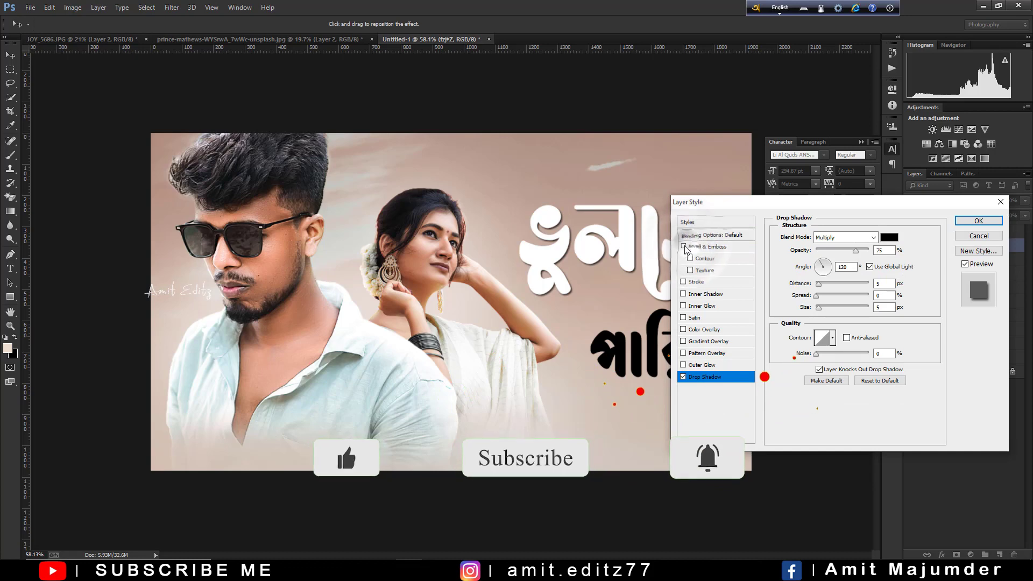
click(685, 247)
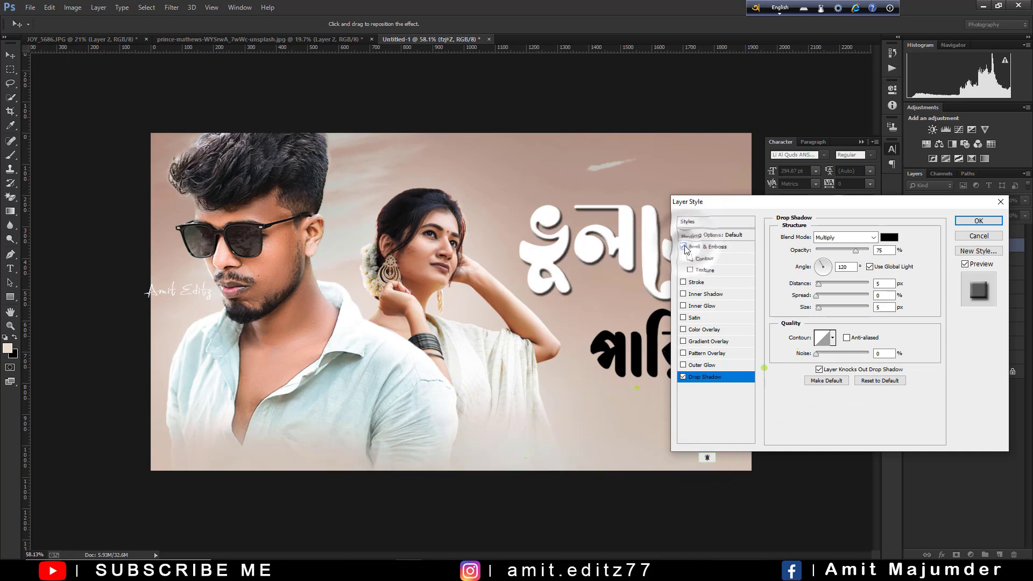
click(978, 220)
- Reopen the Layer Style dialog for the ভুলতে layer
scroll(667, 221, down, 5)
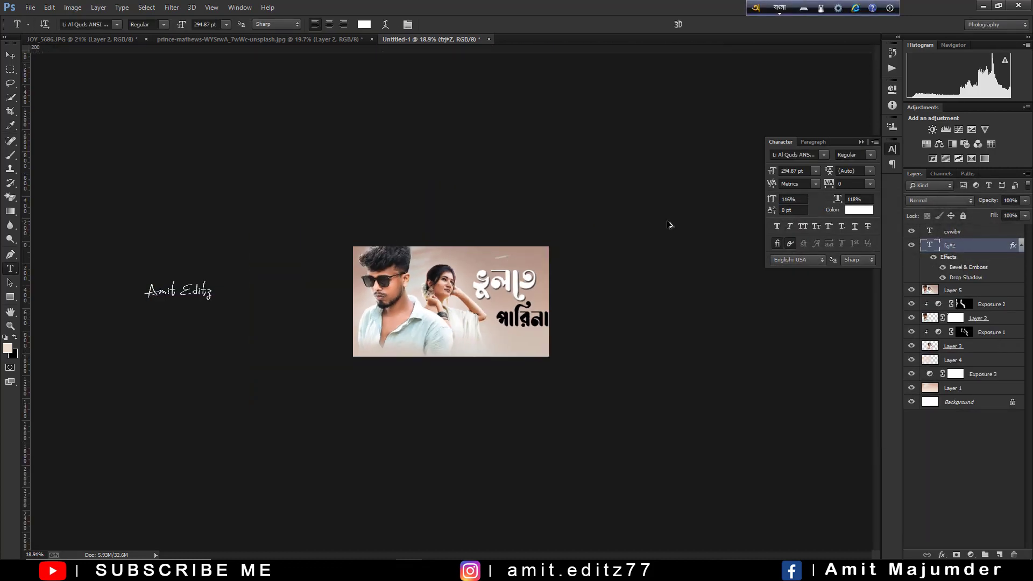
scroll(670, 225, up, 2)
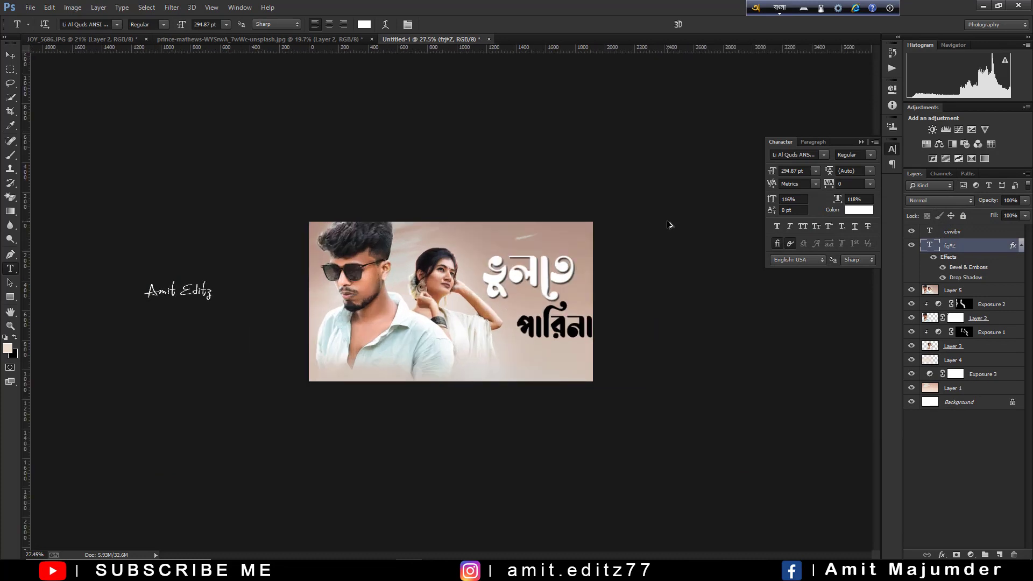
scroll(670, 225, up, 2)
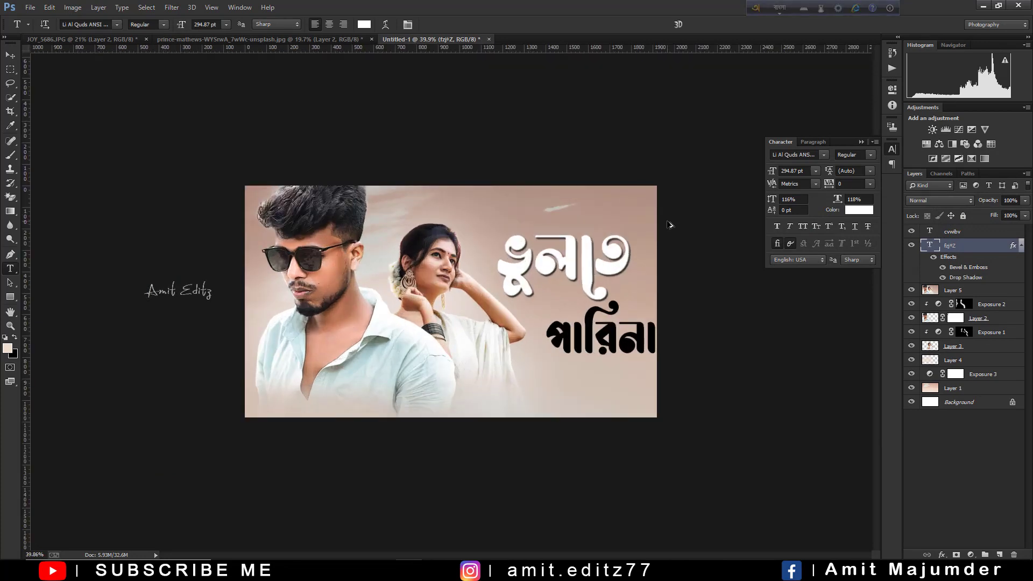
scroll(668, 221, up, 1)
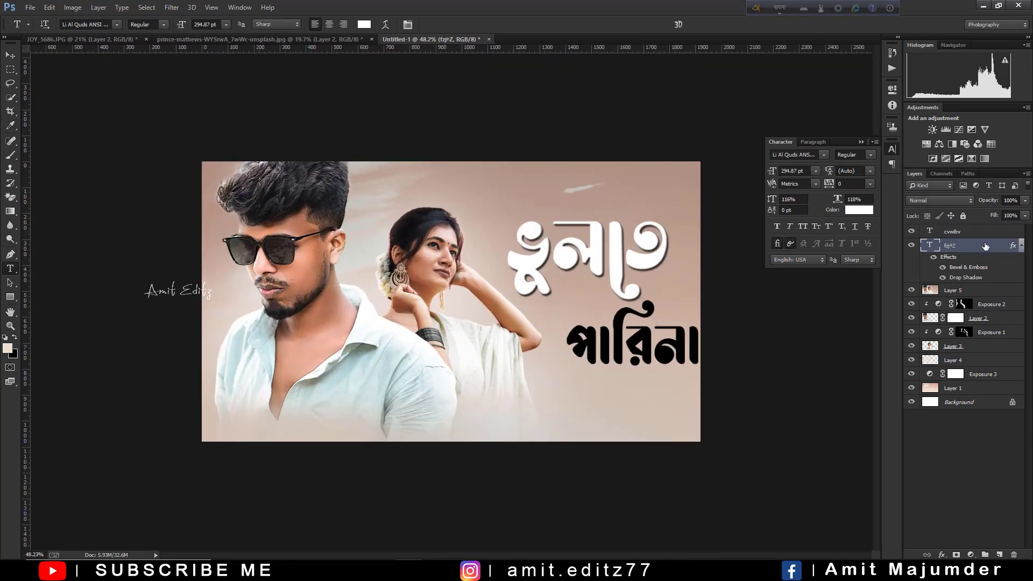
double_click(978, 247)
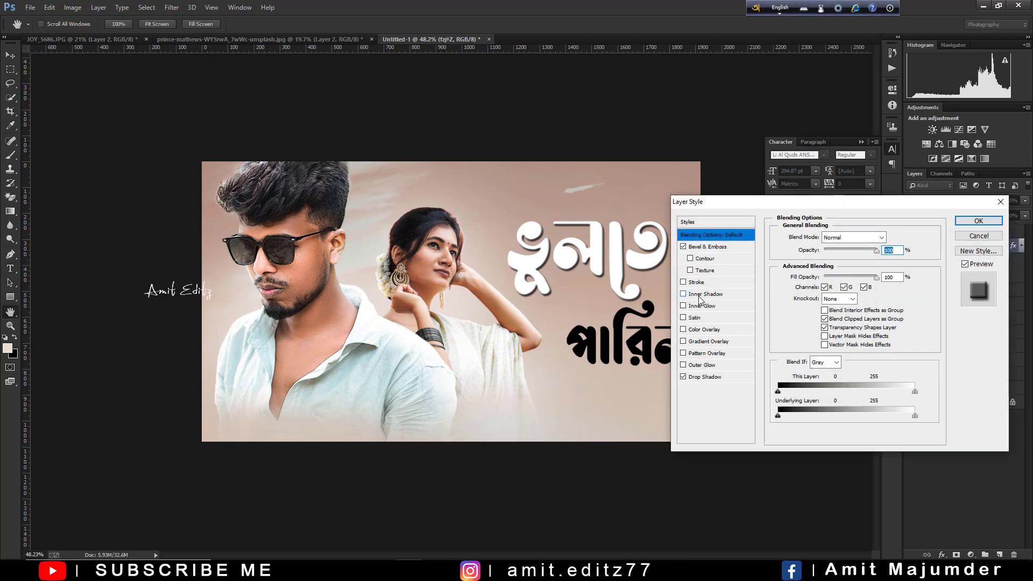
- Apply the Violet, Orange preset gradient overlay to the ভুলতে title layer, keeping its bevel and drop shadow
click(683, 341)
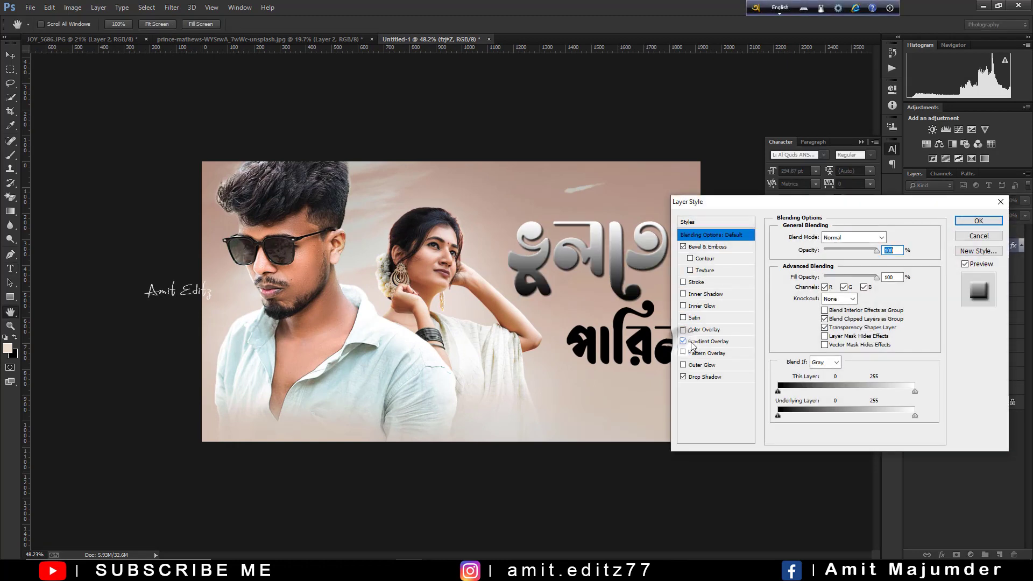
click(706, 341)
click(842, 265)
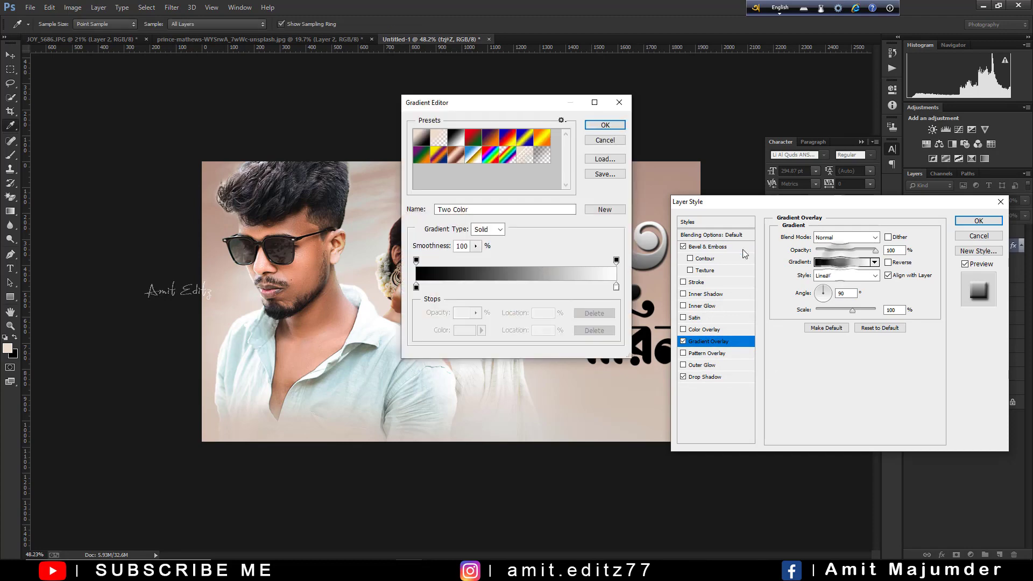
drag(538, 103, 924, 237)
click(885, 271)
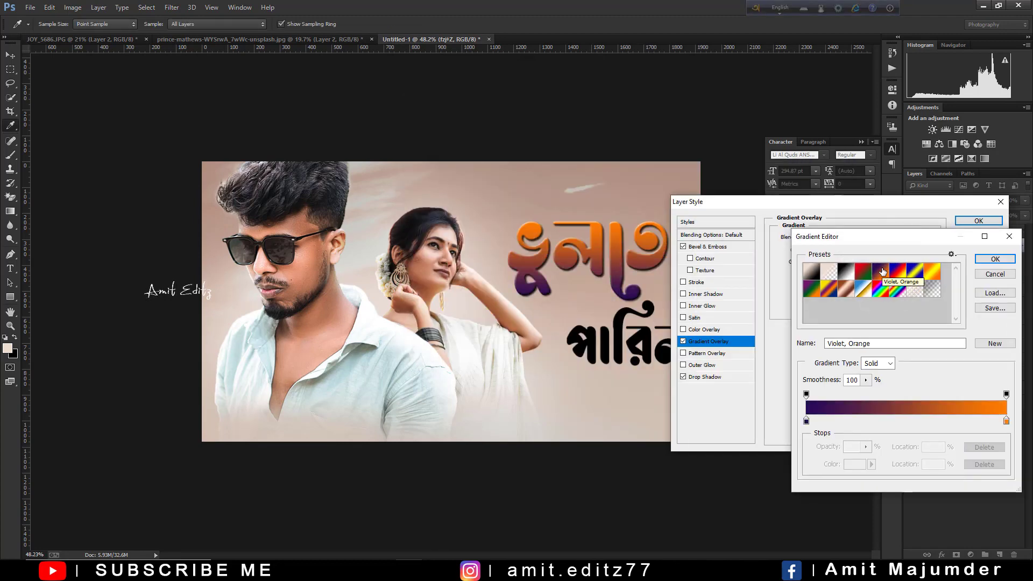
click(993, 262)
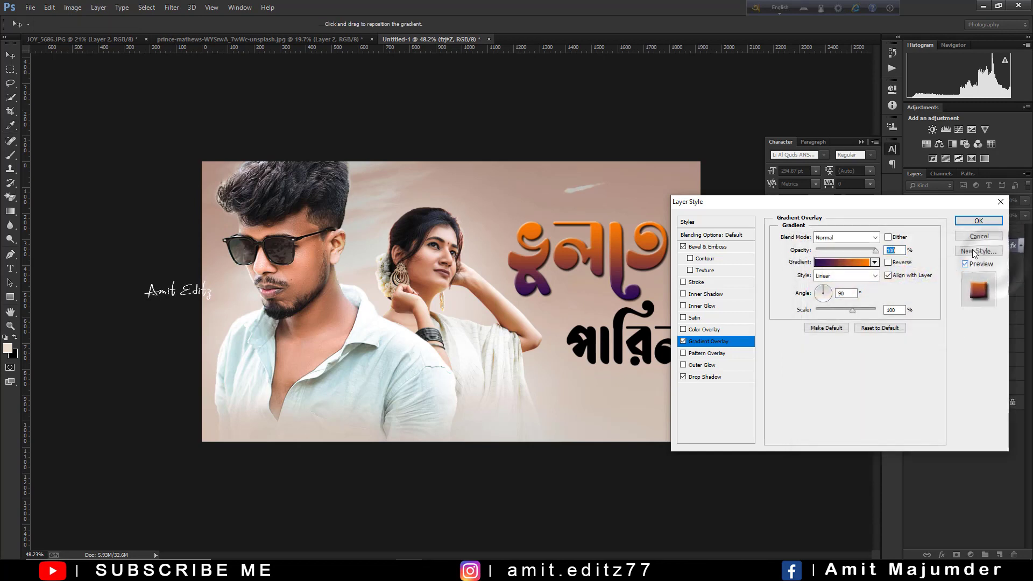
click(967, 226)
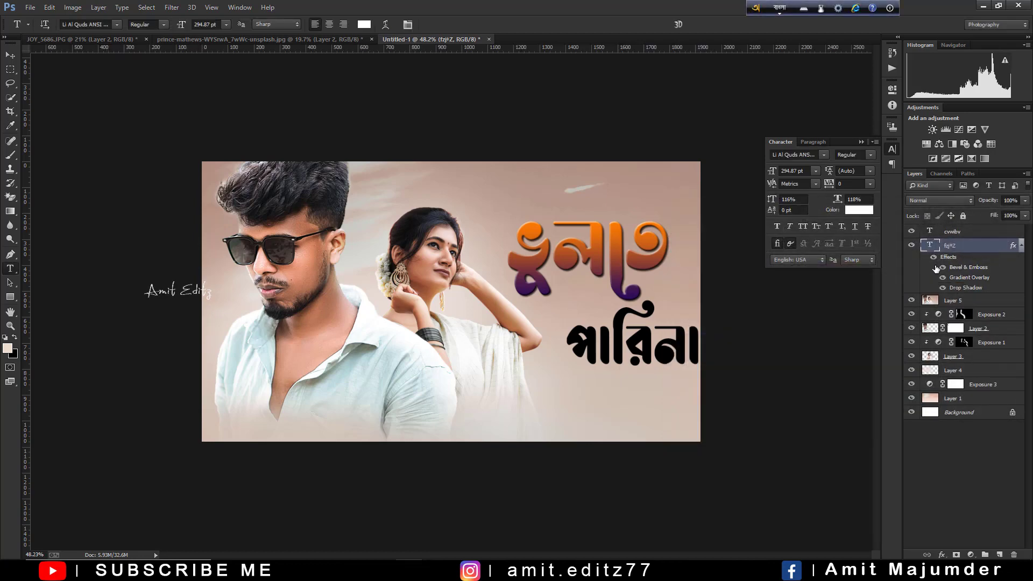
- Copy ভুলতে's gradient, bevel and drop-shadow effects onto the পারিনা layer
click(962, 234)
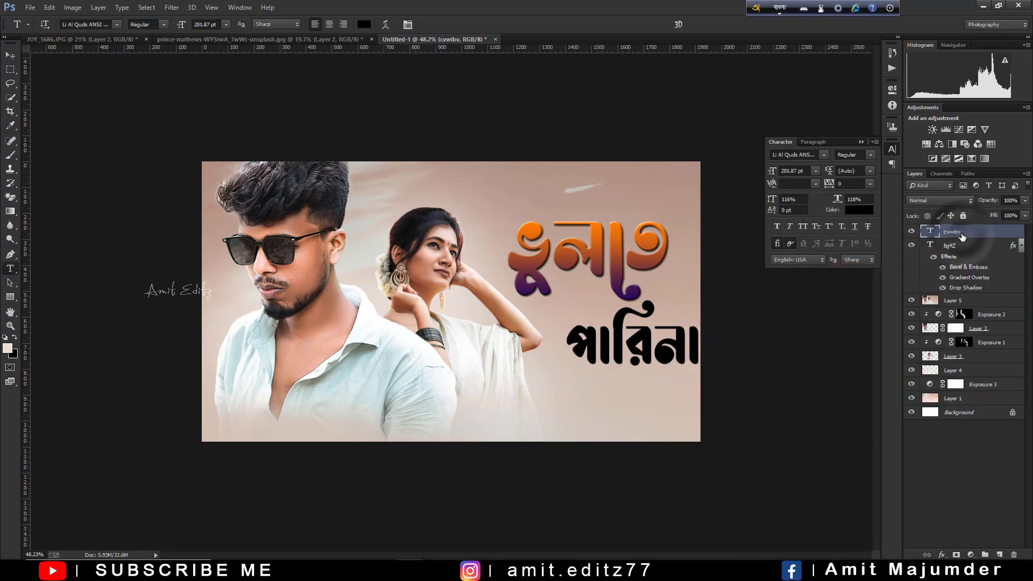
drag(952, 244, 955, 233)
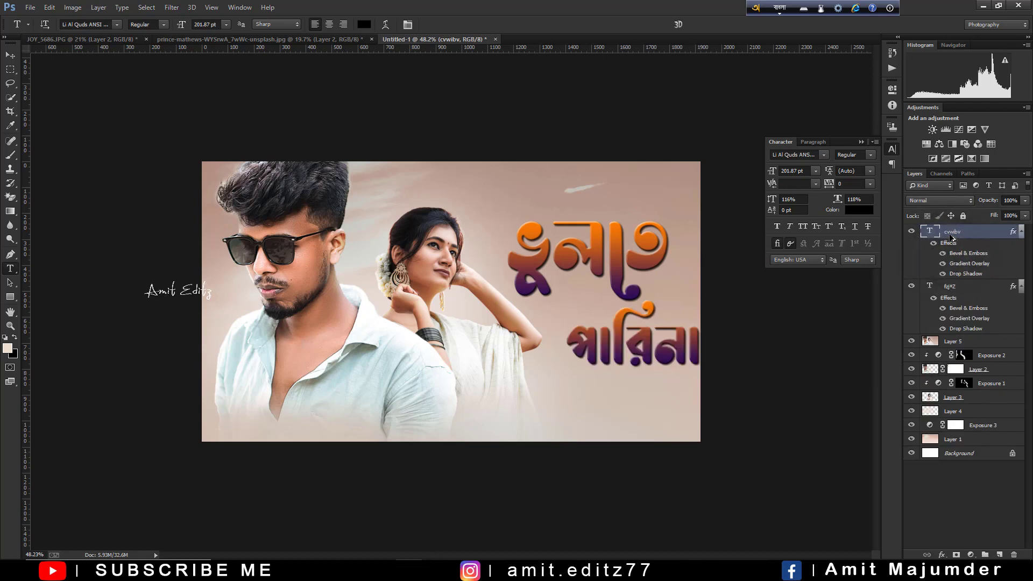
scroll(772, 288, down, 2)
scroll(771, 288, up, 3)
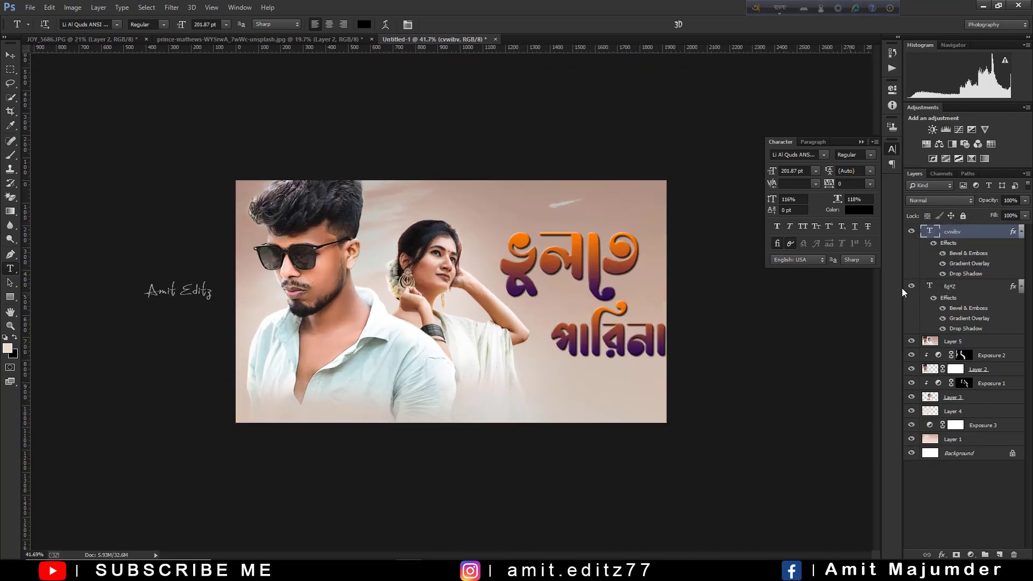
- Scale পারিনা up to about 110% and shift it left under the top line
key(ctrl+t)
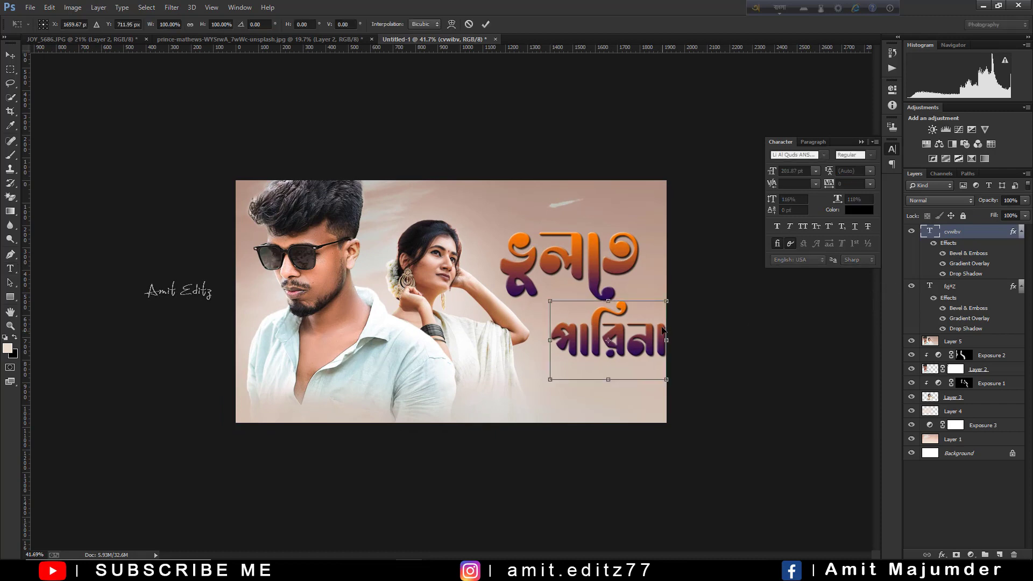
drag(666, 301, 642, 322)
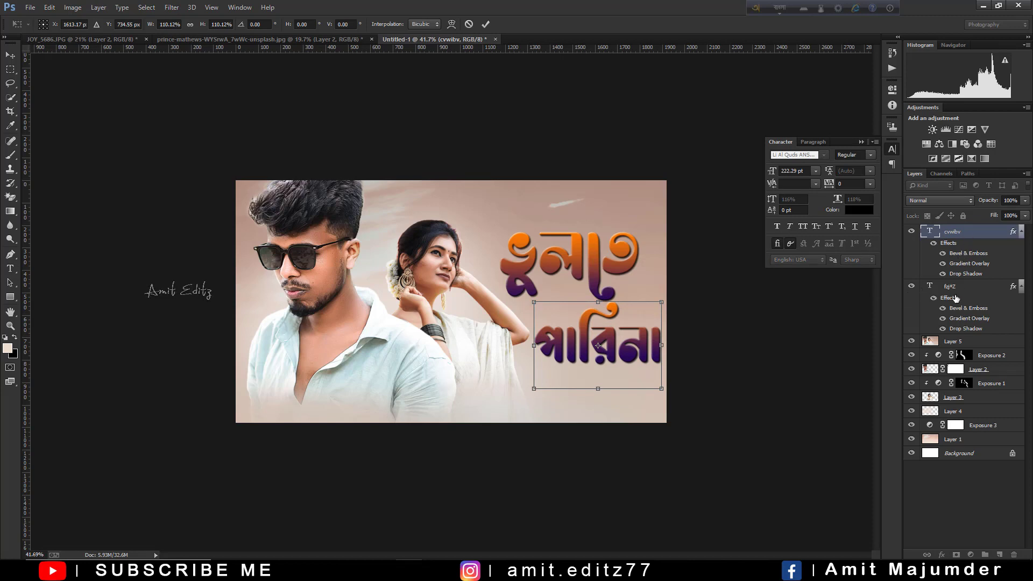
key(v)
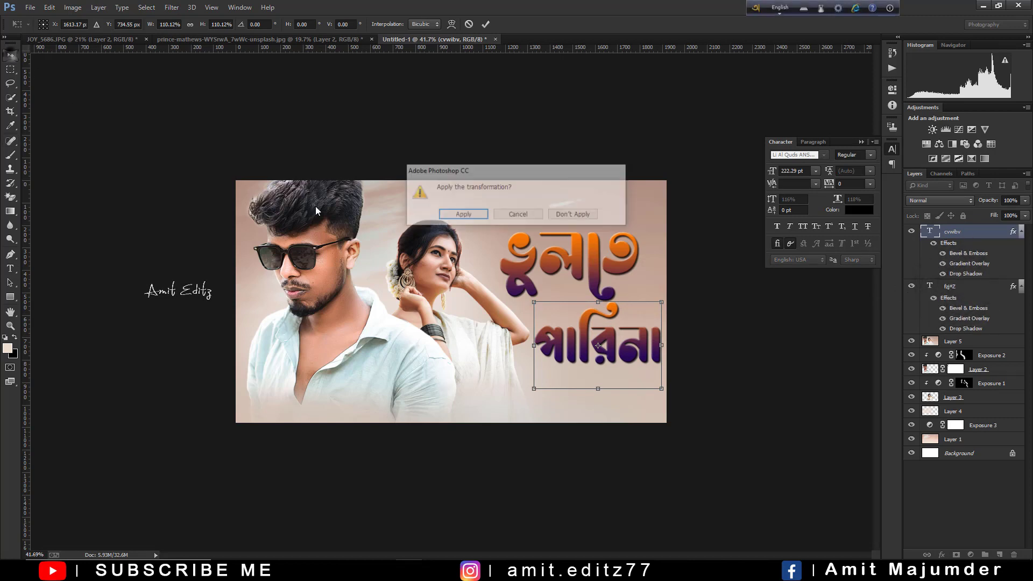
click(462, 214)
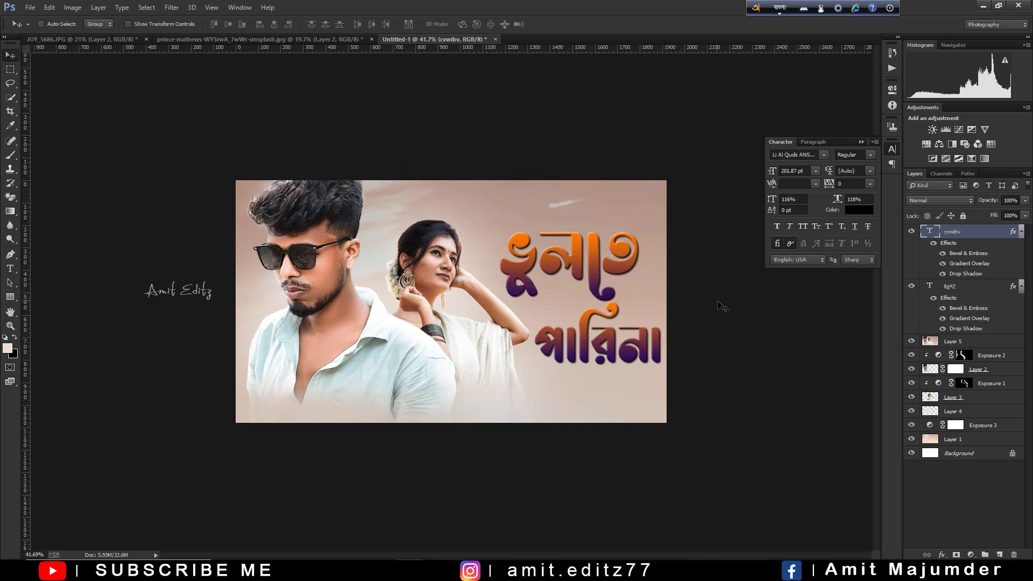
- Scale the ভুলতে line up to about 120%, trying a slight tilt, and commit the transform
key(ctrl+z)
key(ctrl+z)
click(955, 290)
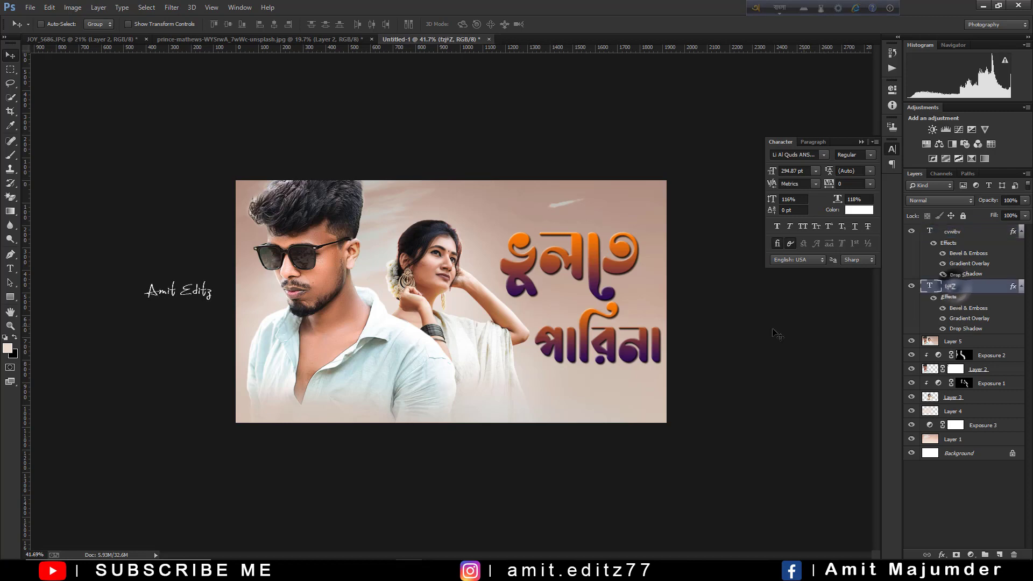
key(ctrl+t)
drag(644, 216, 661, 204)
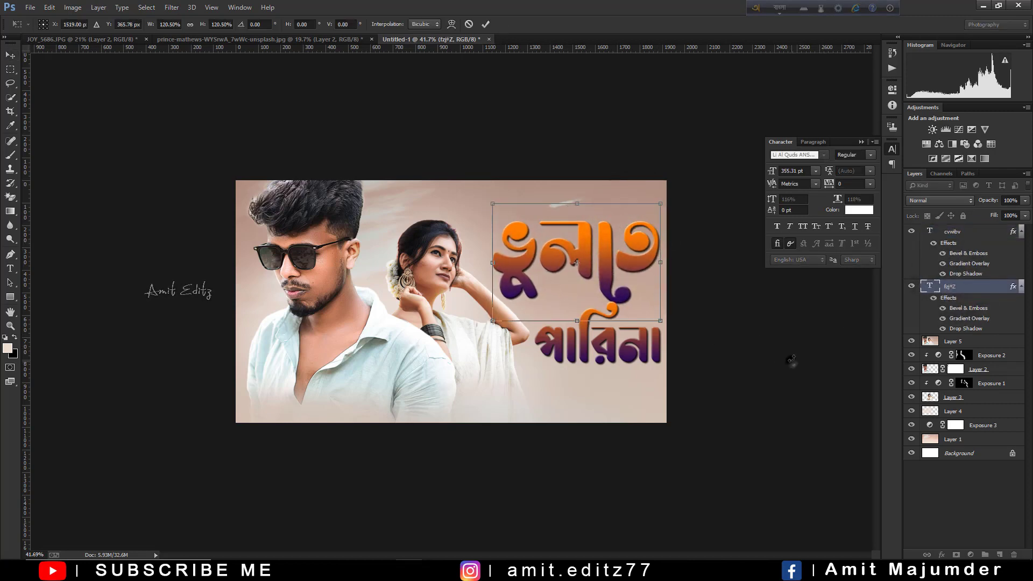
drag(792, 360, 799, 319)
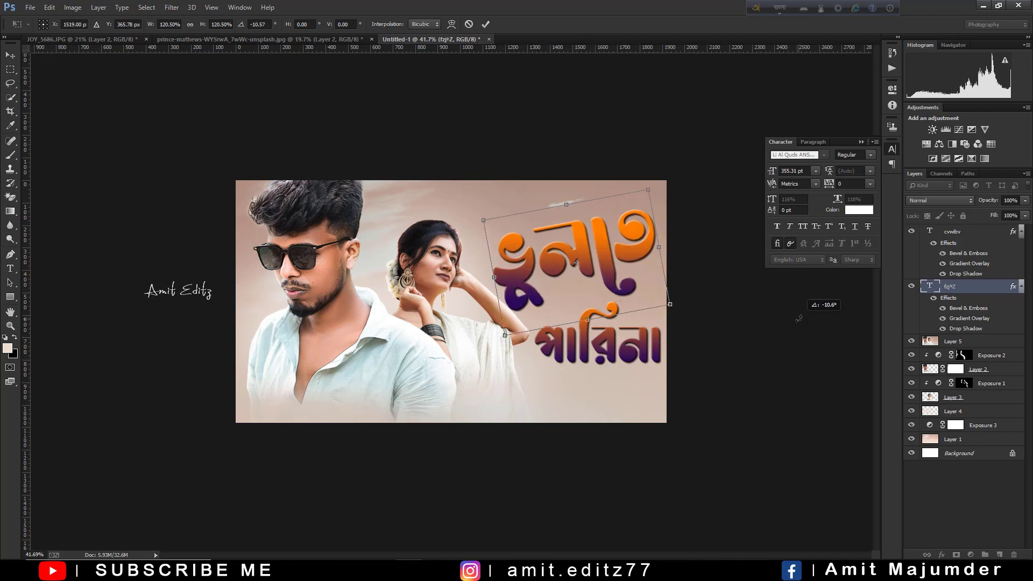
mouse_move(799, 318)
mouse_down()
mouse_move(796, 309)
mouse_move(786, 358)
mouse_up()
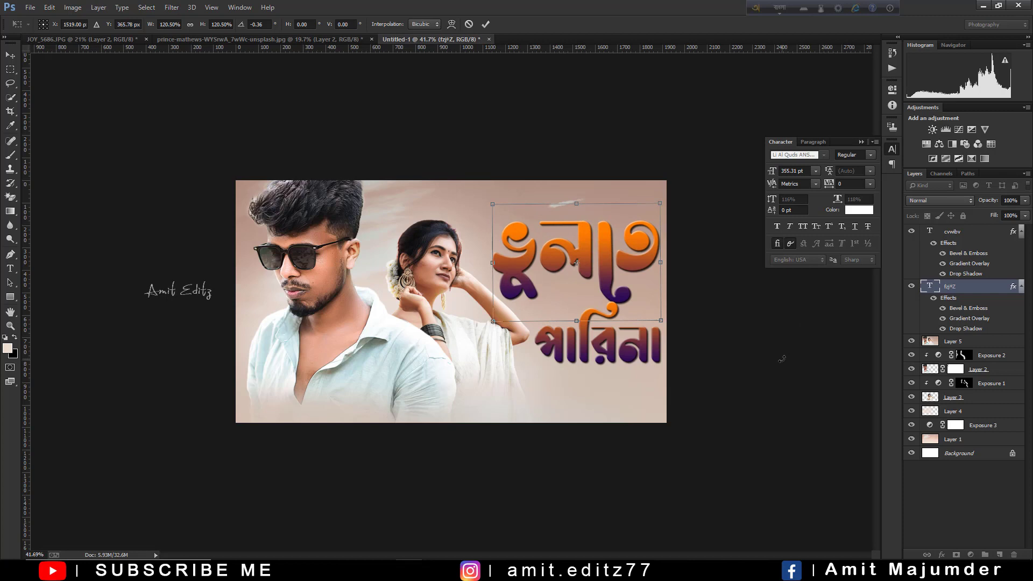
key(Return)
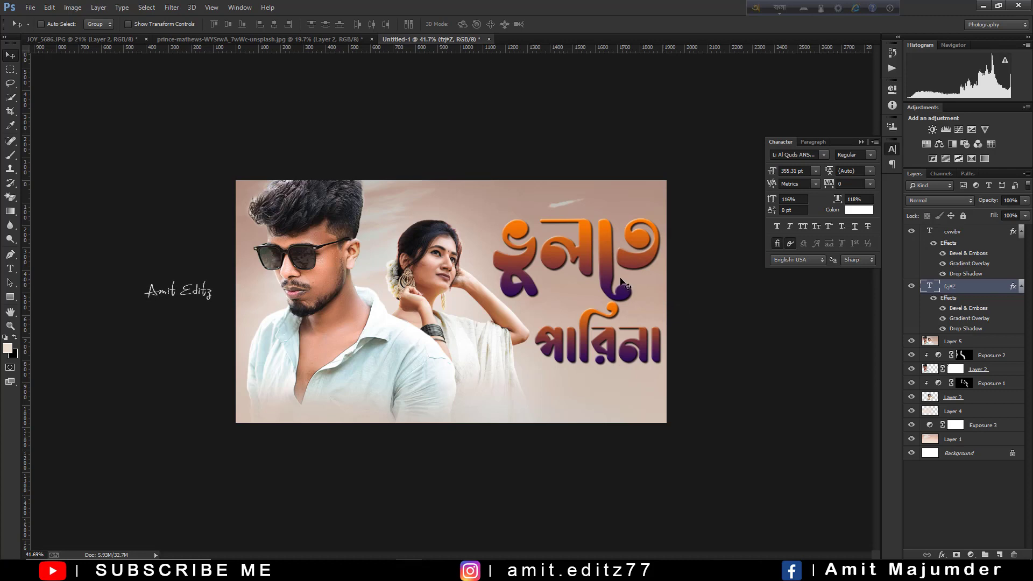
scroll(633, 293, down, 3)
scroll(624, 304, up, 2)
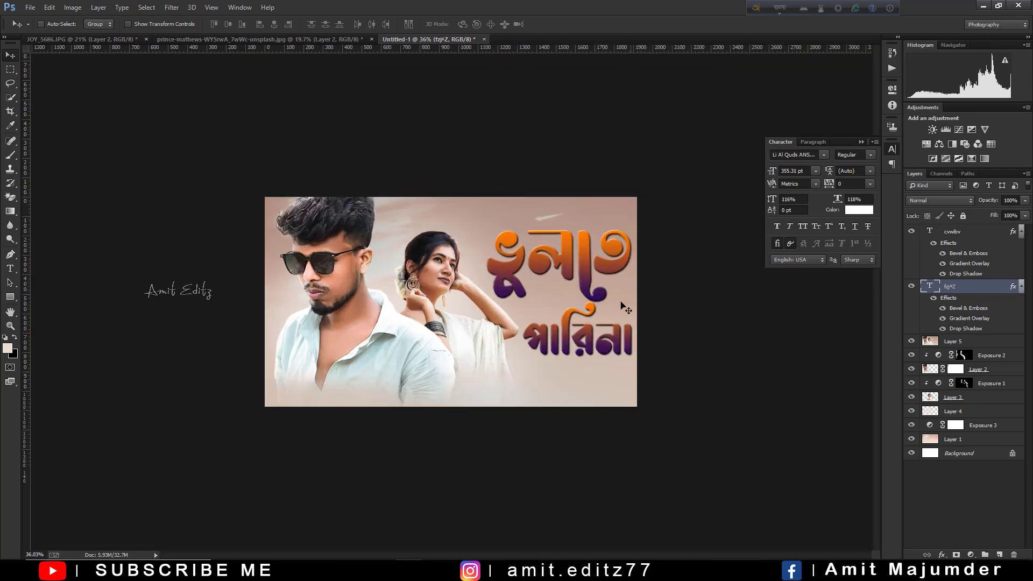
click(977, 237)
scroll(456, 331, up, 2)
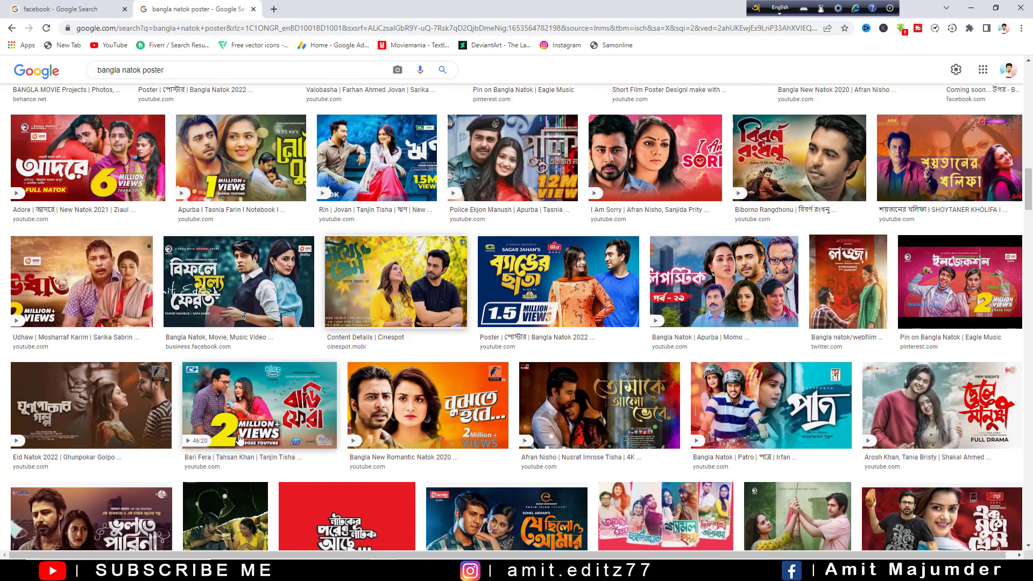
scroll(300, 416, down, 3)
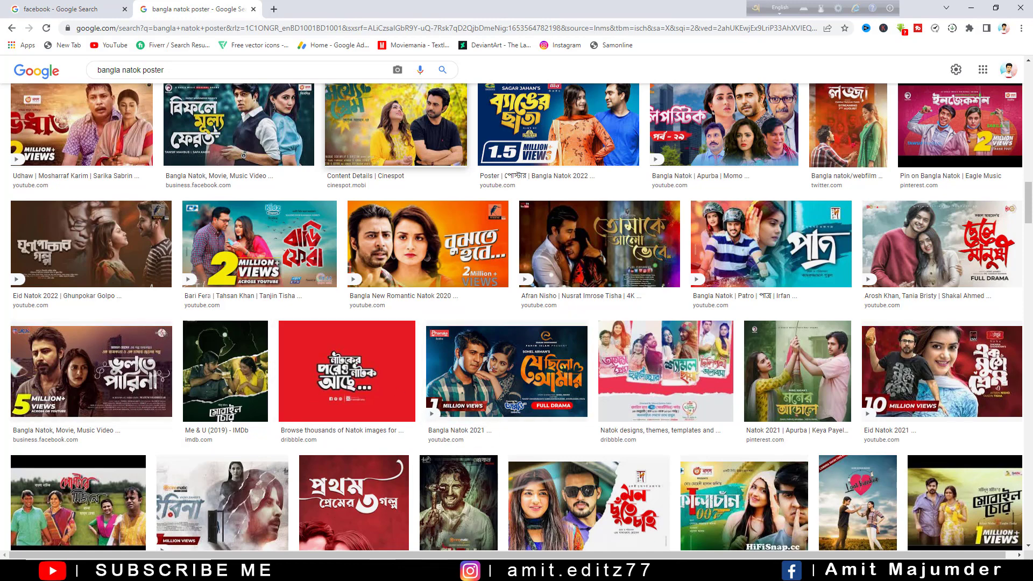
click(408, 571)
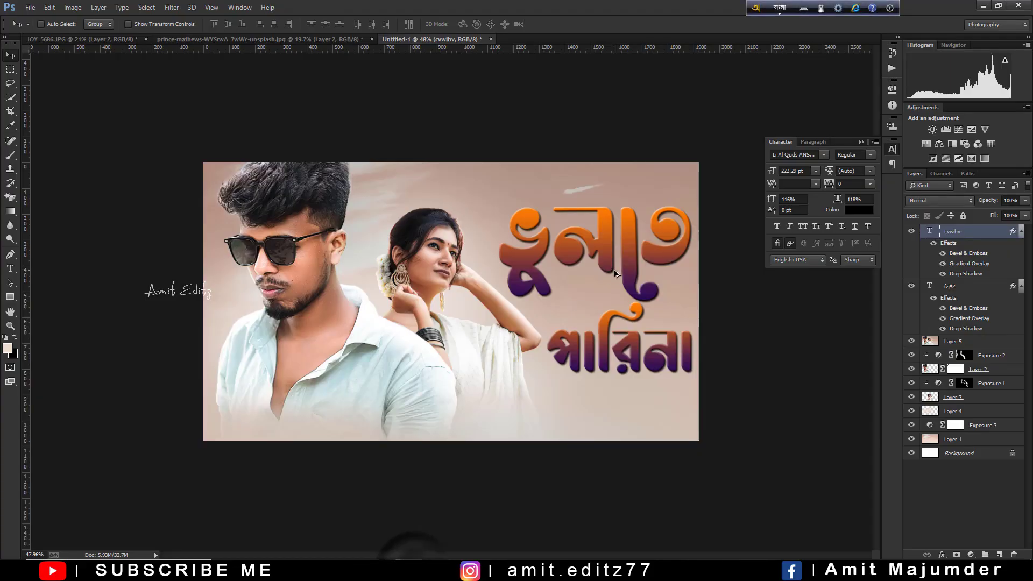
- Stamp all visible layers into a new merged Layer 6 and commit the canvas crop
scroll(616, 273, up, 2)
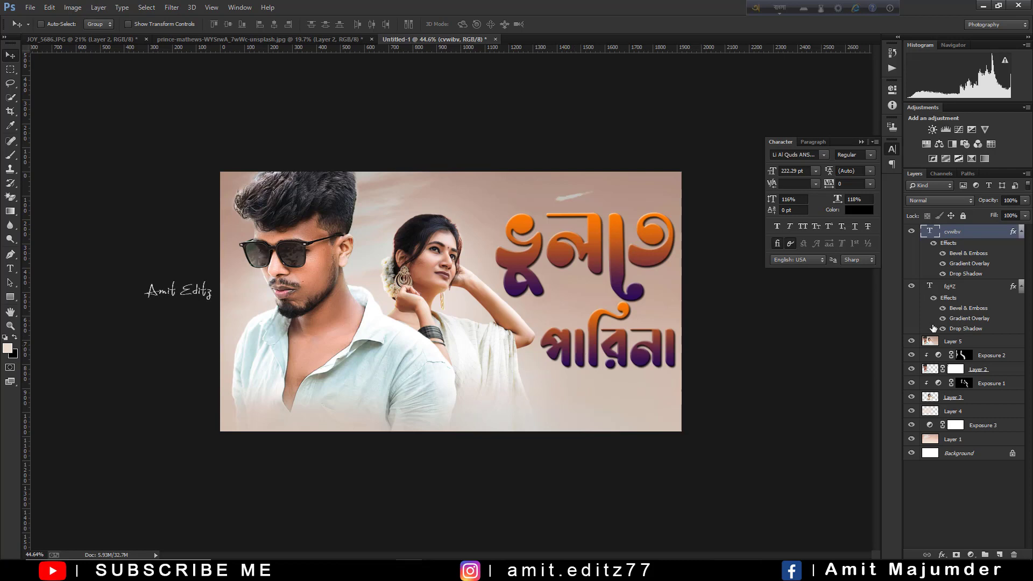
key(ctrl+shift+alt+e)
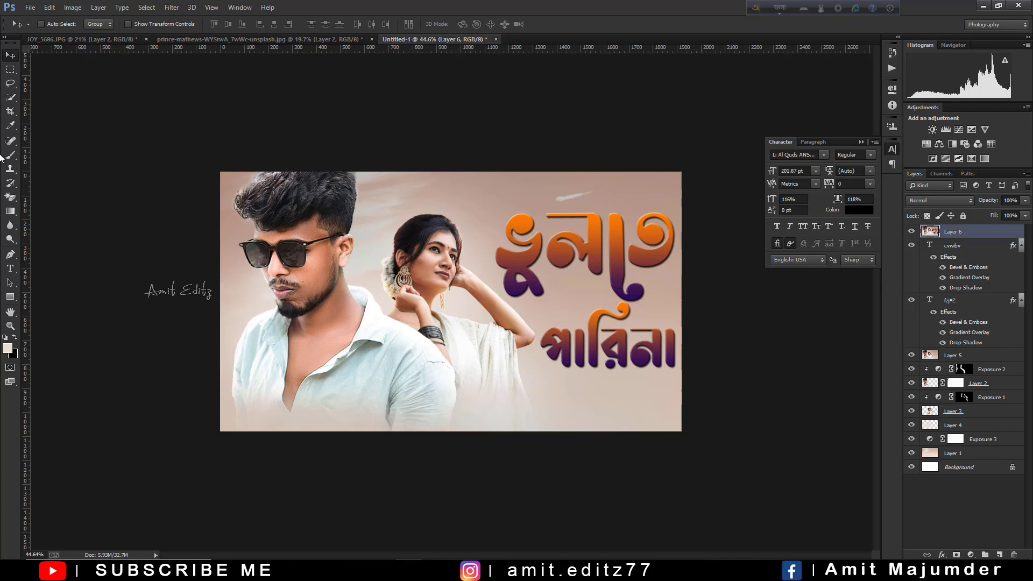
click(10, 111)
click(511, 276)
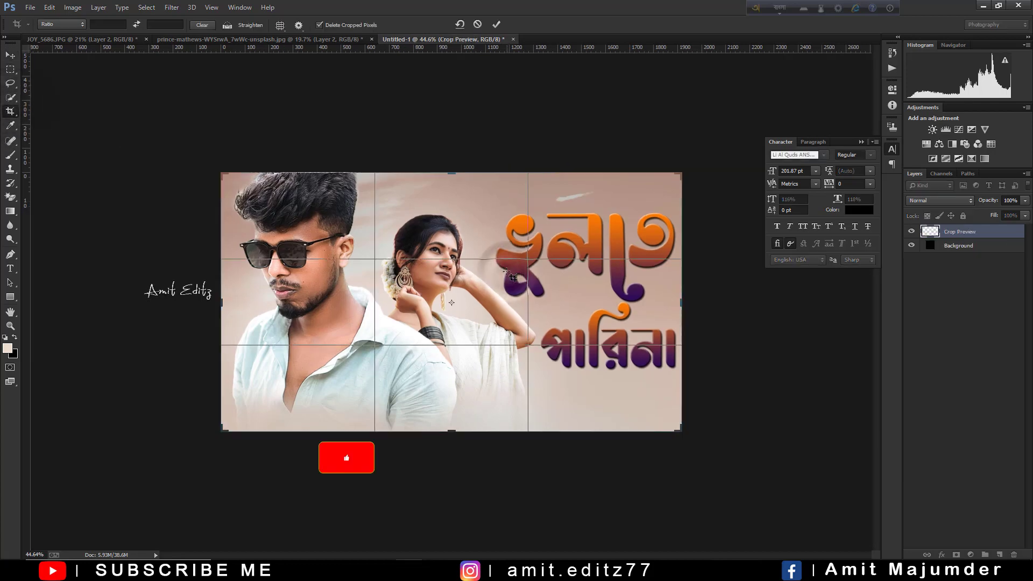
key(Return)
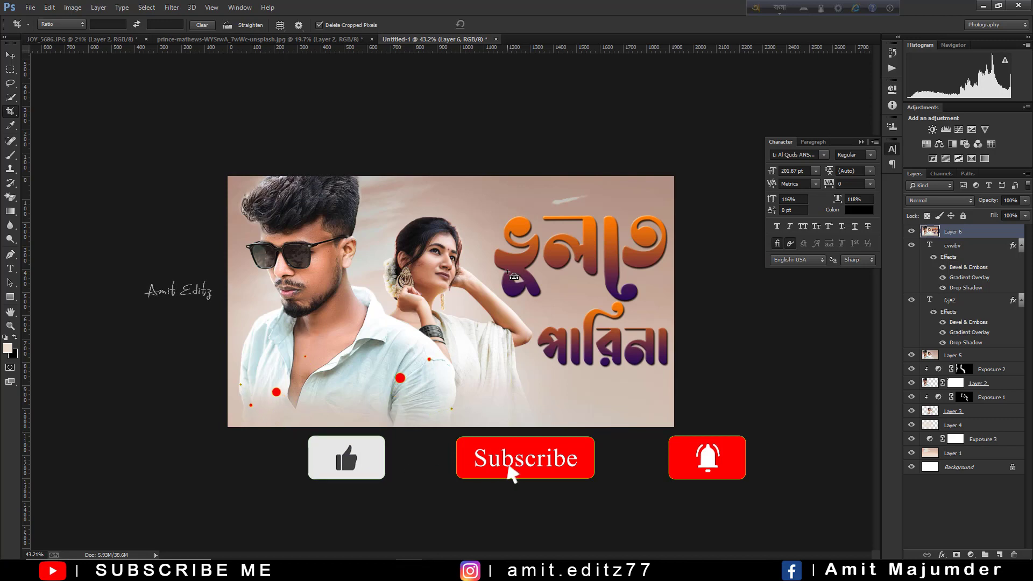
- Select the Dodge tool for lightening areas of Layer 6
click(11, 239)
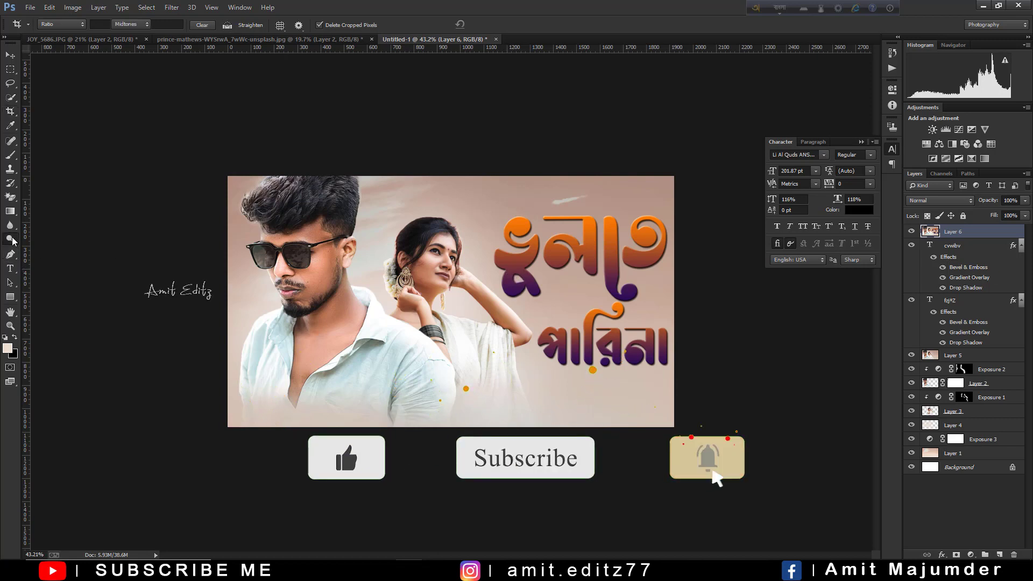
click(54, 237)
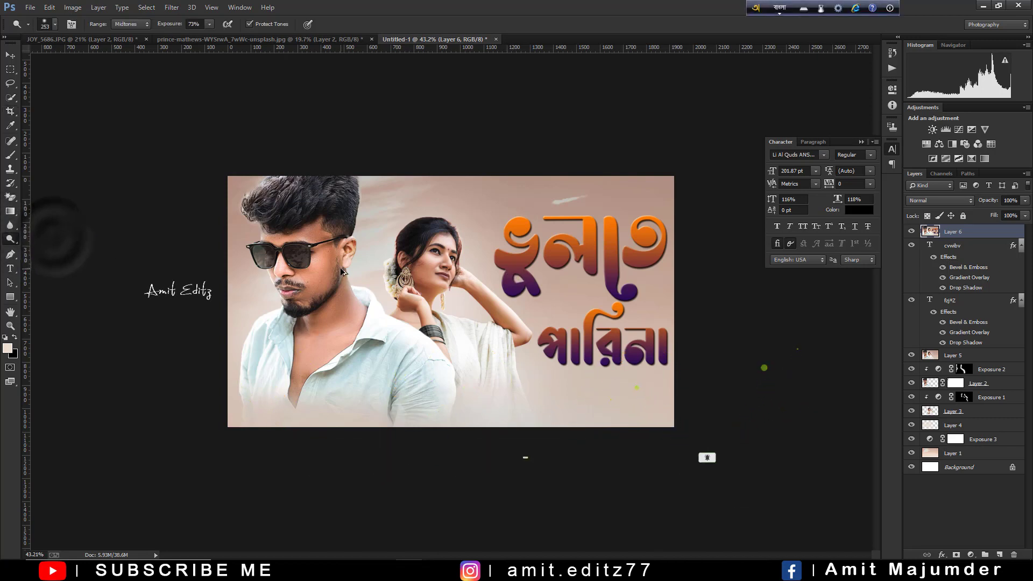
- Set the dodge brush to size 78 and 22% exposure, brightening the man's nose and forehead
scroll(302, 262, up, 3)
drag(302, 262, 273, 261)
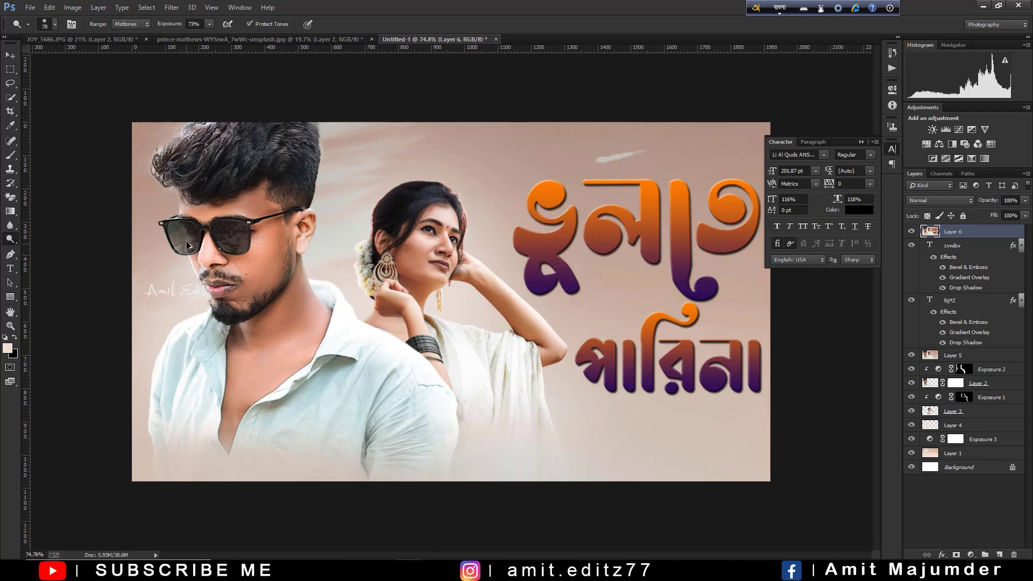
scroll(187, 246, up, 3)
scroll(114, 227, up, 2)
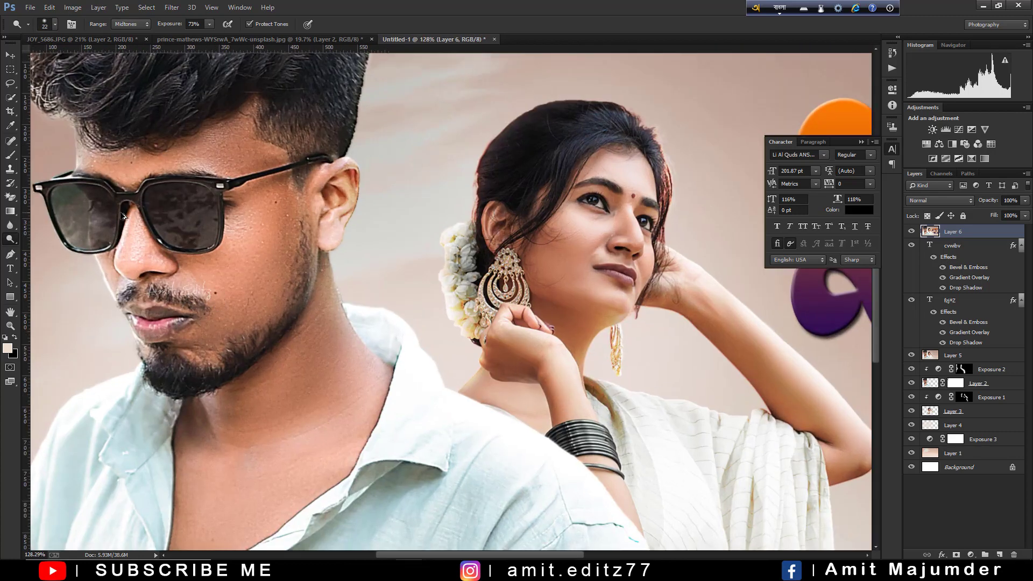
drag(130, 281, 132, 210)
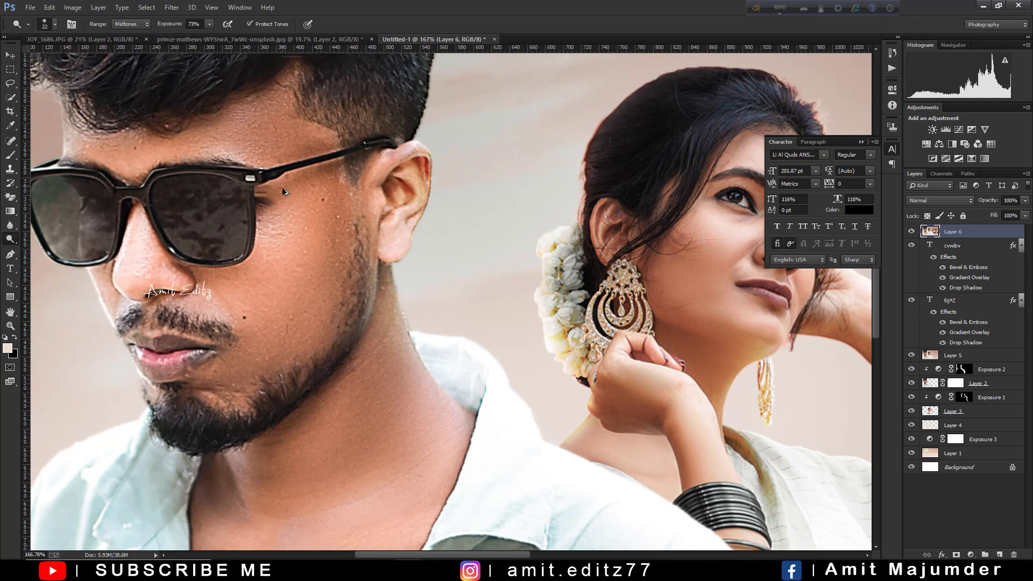
key(ctrl+z)
drag(156, 28, 160, 31)
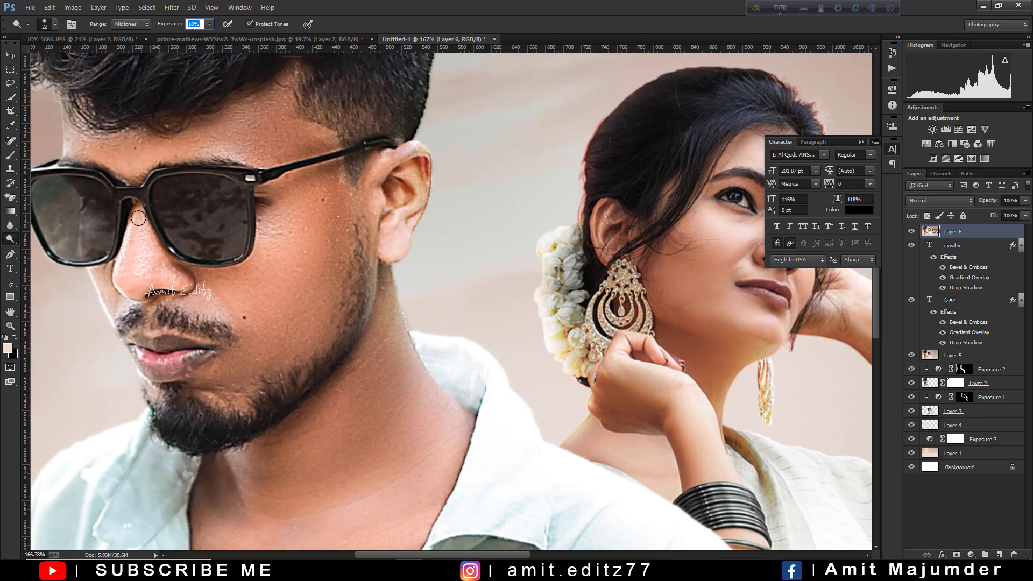
drag(139, 218, 133, 269)
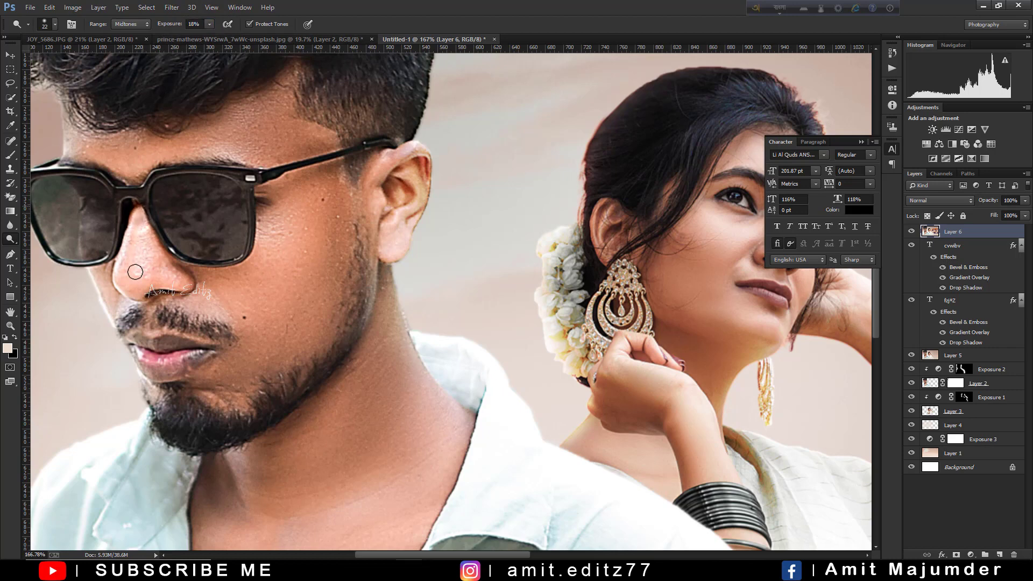
click(194, 24)
text(22)
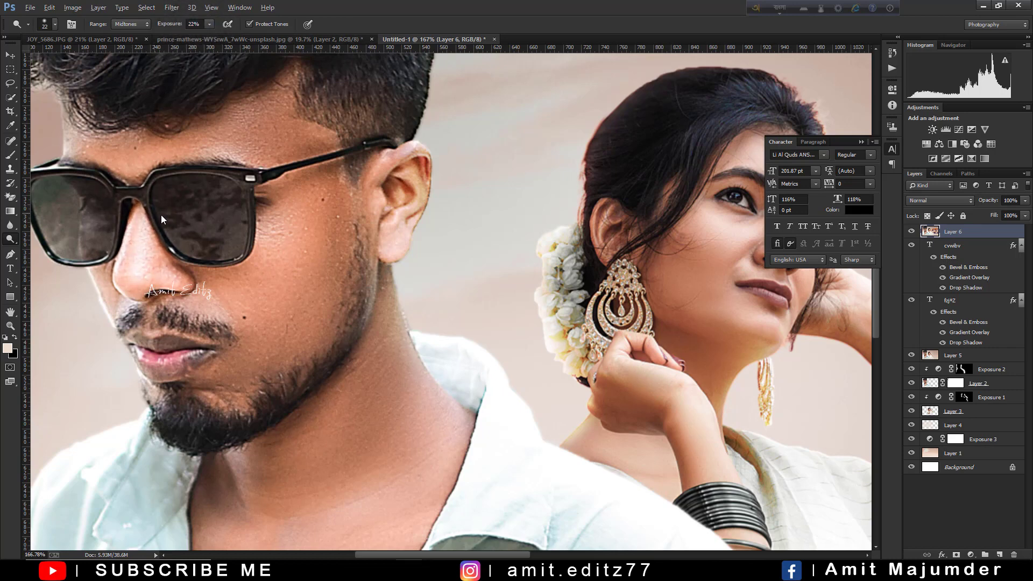
drag(160, 146, 258, 119)
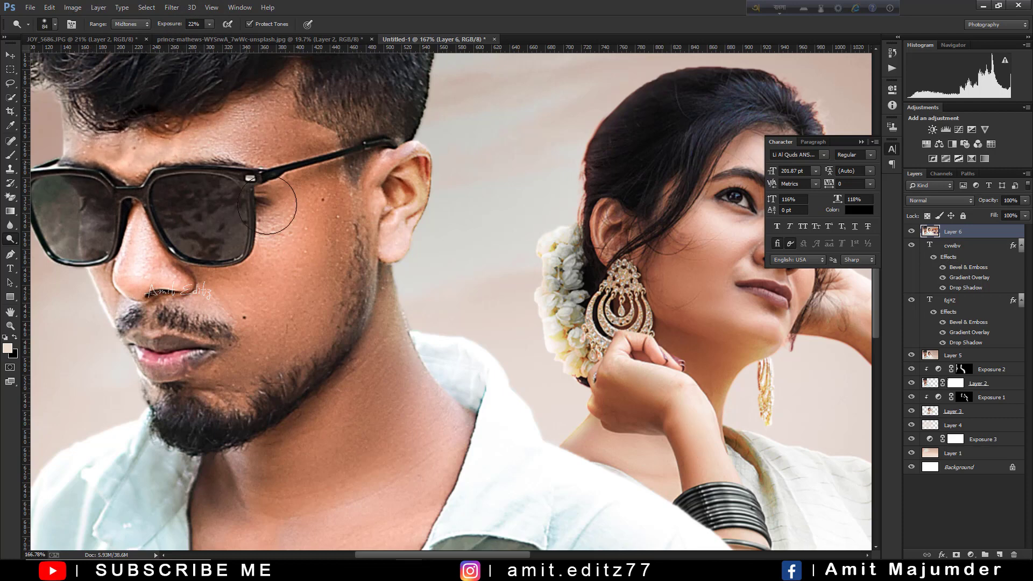
- Dodge the man's face, neck and shirt with several strokes
scroll(296, 203, down, 2)
drag(296, 203, 265, 258)
scroll(323, 242, down, 2)
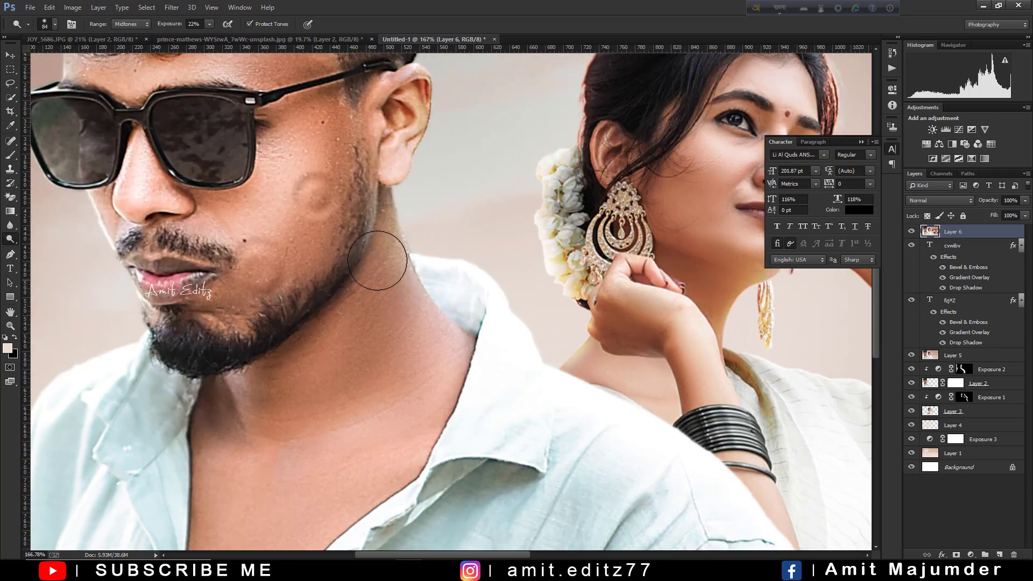
drag(381, 260, 336, 404)
scroll(336, 404, down, 3)
drag(371, 264, 296, 484)
scroll(297, 430, down, 2)
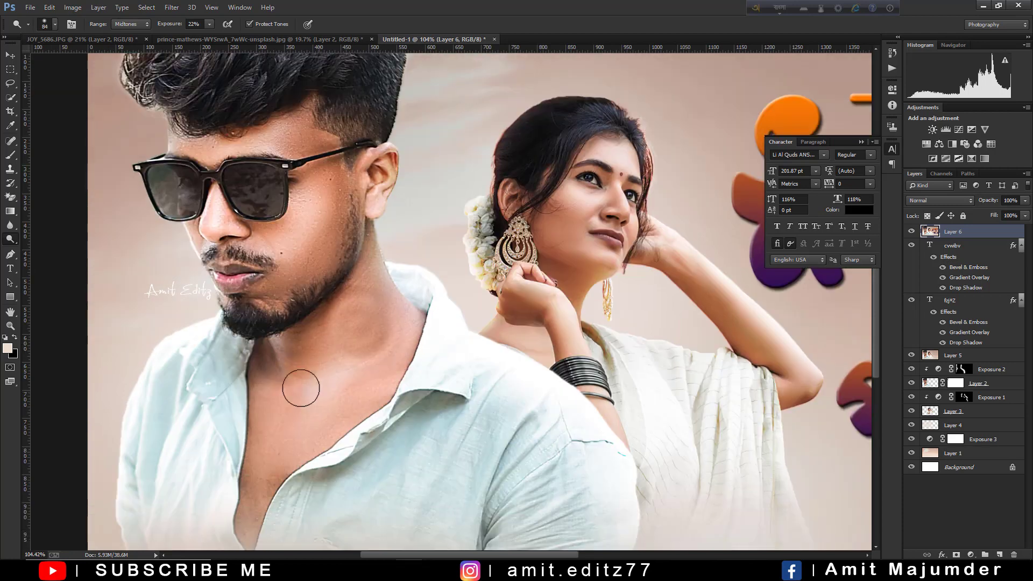
mouse_move(300, 386)
mouse_down()
mouse_move(297, 393)
mouse_move(358, 397)
mouse_up()
scroll(203, 433, down, 2)
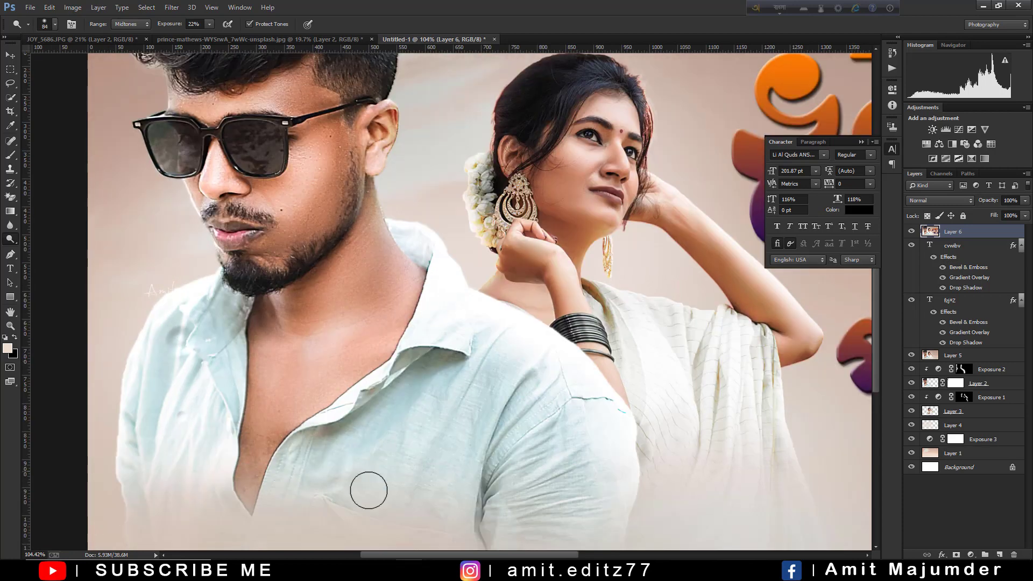
drag(366, 489, 438, 296)
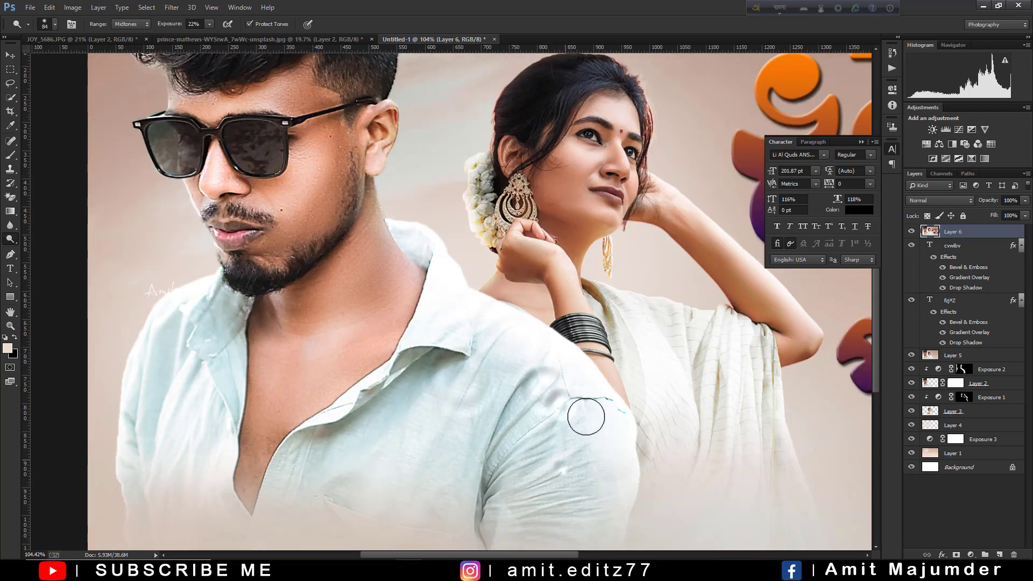
scroll(404, 304, down, 2)
scroll(411, 267, up, 1)
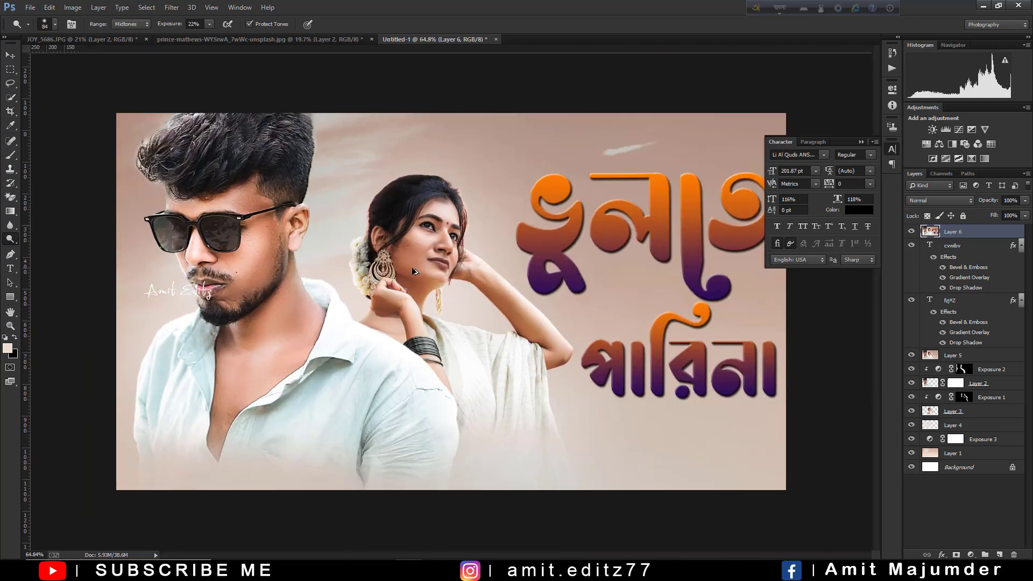
scroll(422, 257, up, 3)
scroll(422, 257, down, 1)
scroll(480, 289, up, 2)
scroll(494, 292, up, 1)
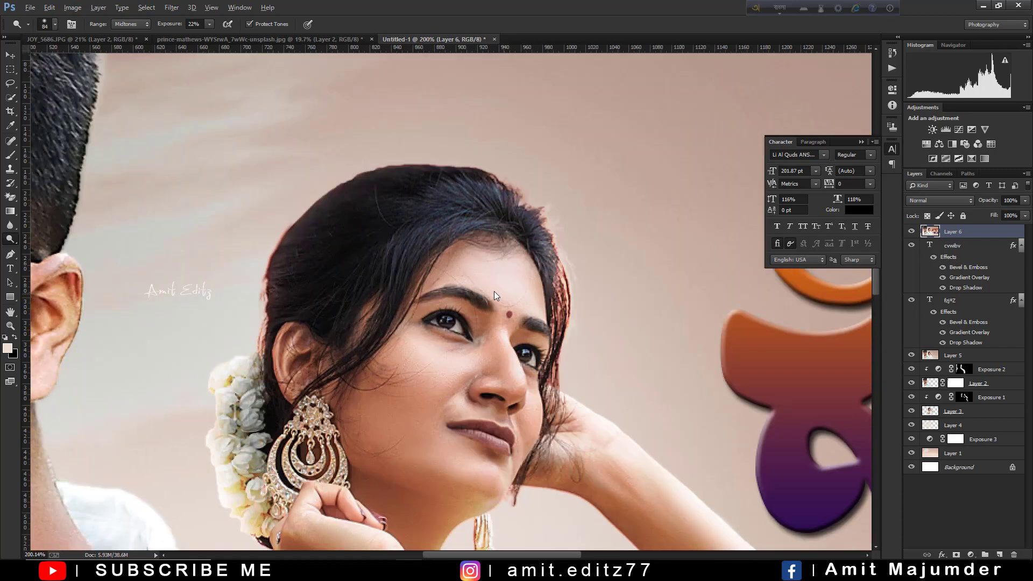
- Resize the brush to about 59 px and lighten the woman's chin, raised arm and saree
key(bracketleft)
key(bracketleft)
key(bracketleft)
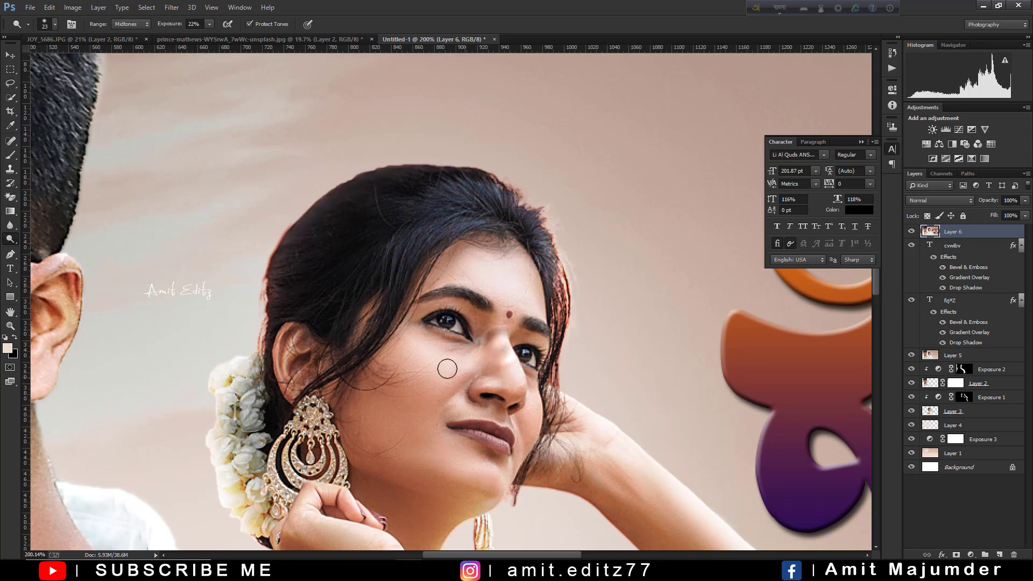
drag(447, 369, 467, 380)
scroll(430, 403, down, 2)
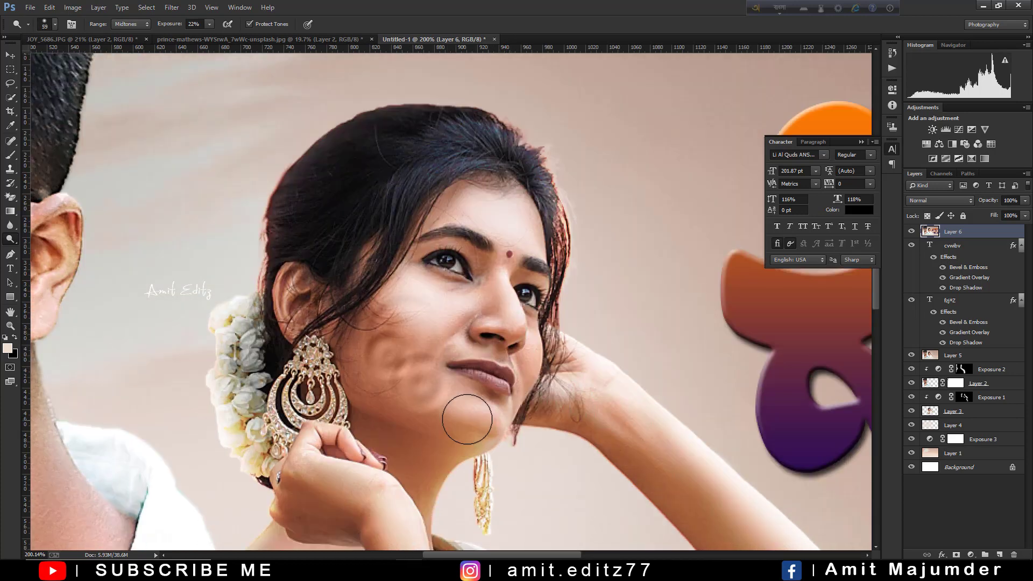
click(447, 404)
scroll(381, 371, up, 3)
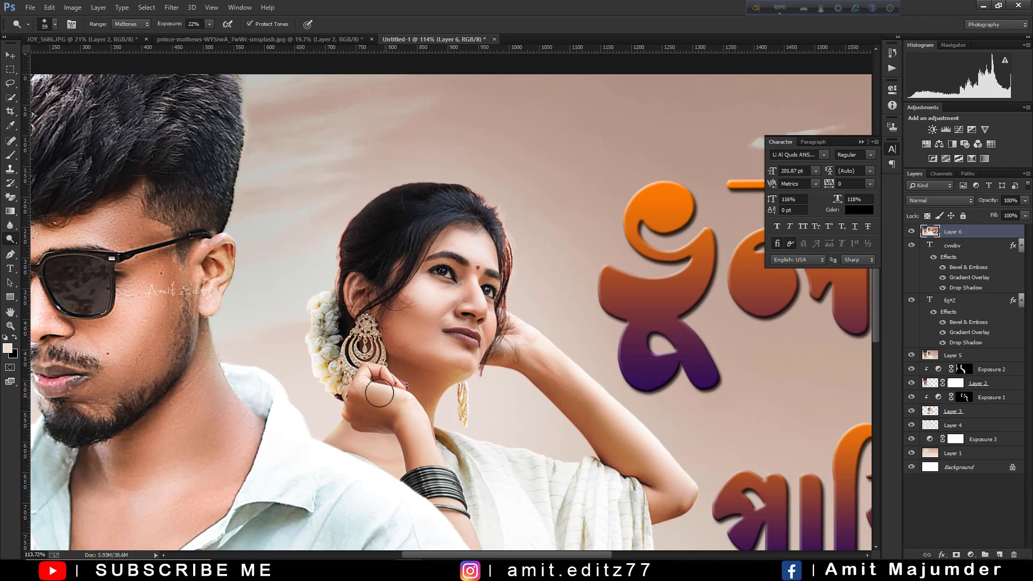
mouse_move(576, 377)
mouse_down()
mouse_move(549, 346)
mouse_move(597, 398)
mouse_up()
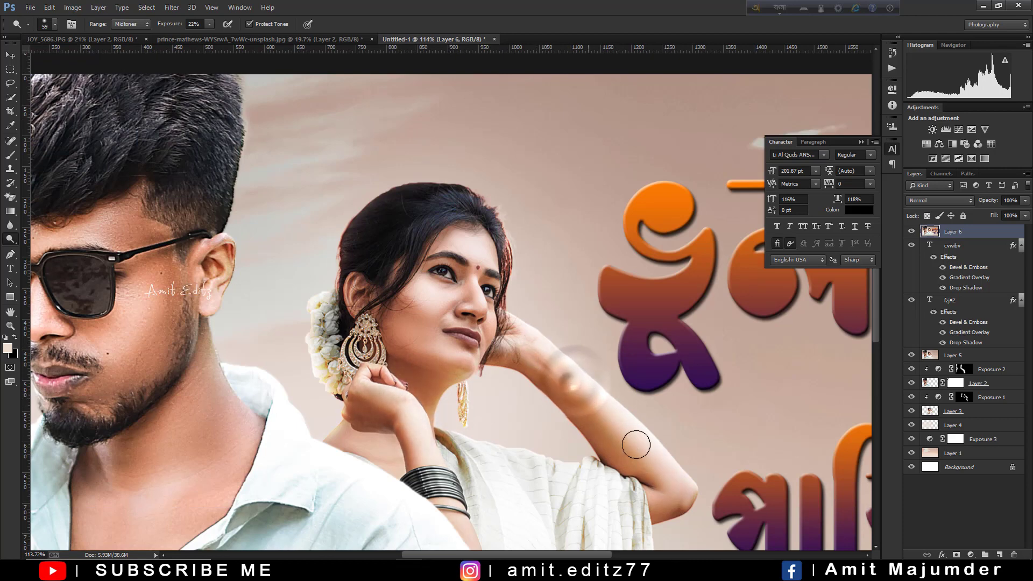
scroll(411, 331, down, 2)
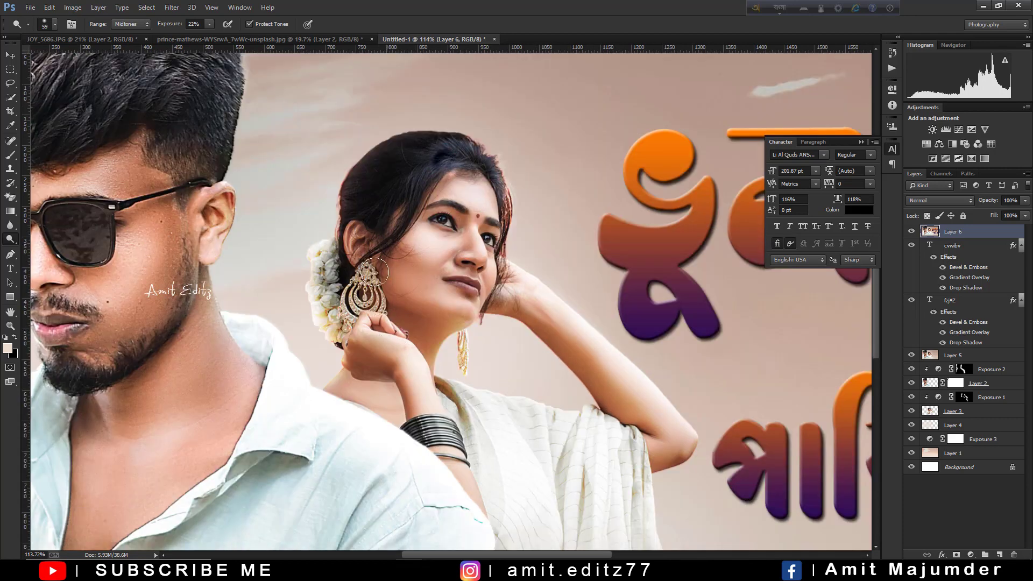
scroll(463, 412, down, 3)
scroll(462, 412, down, 1)
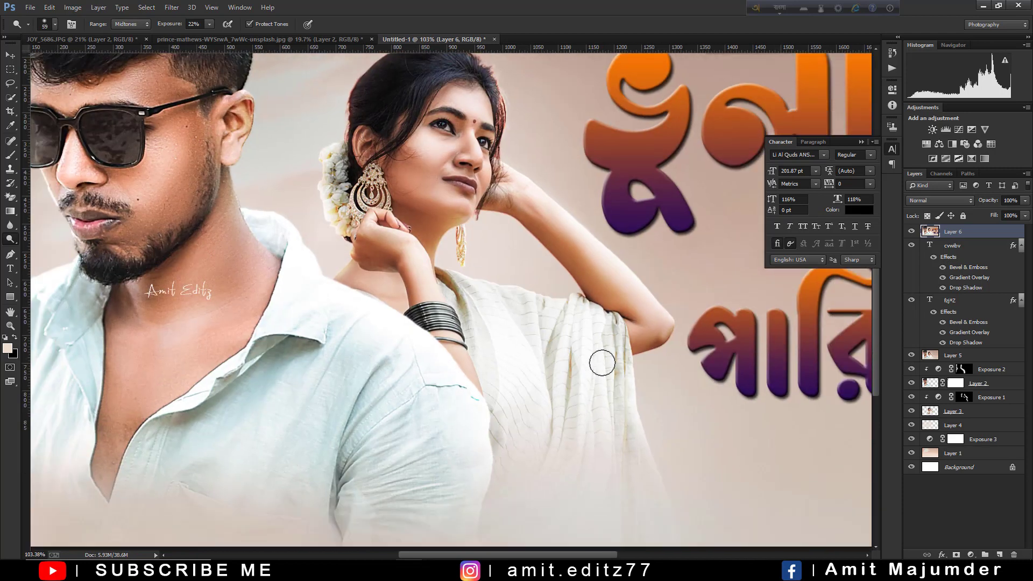
click(516, 387)
scroll(425, 395, down, 3)
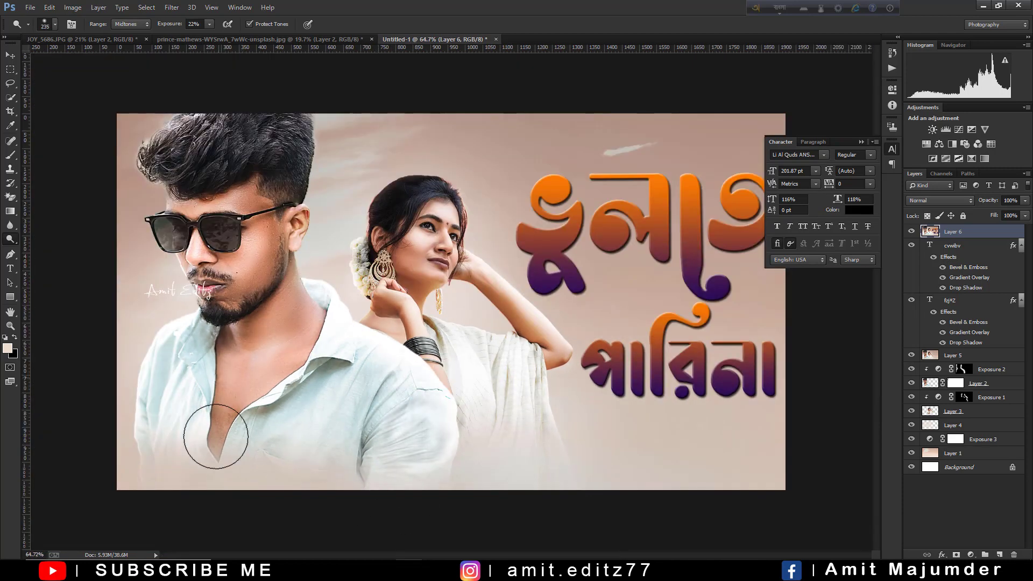
scroll(323, 406, down, 3)
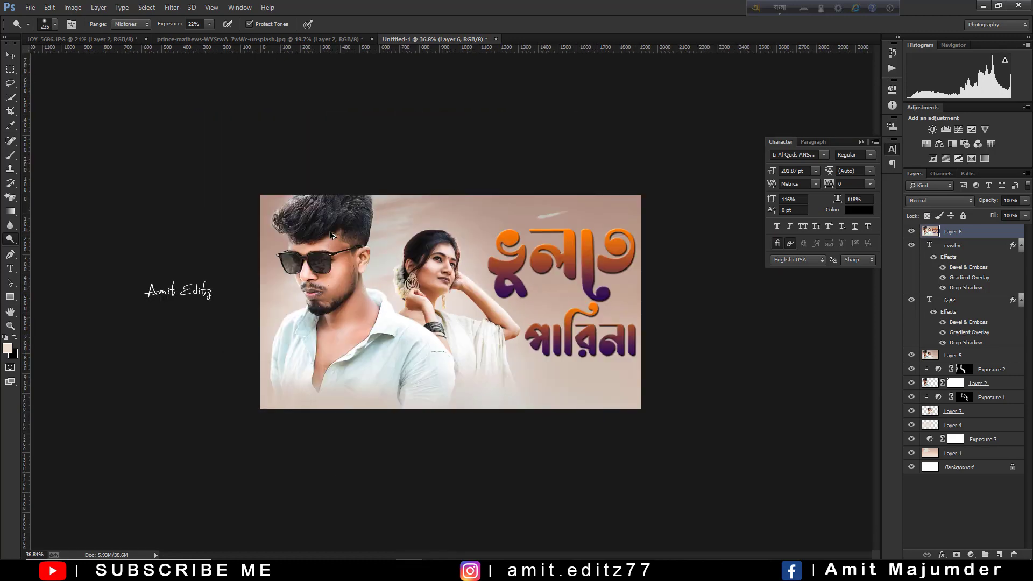
scroll(330, 235, up, 3)
scroll(235, 200, down, 3)
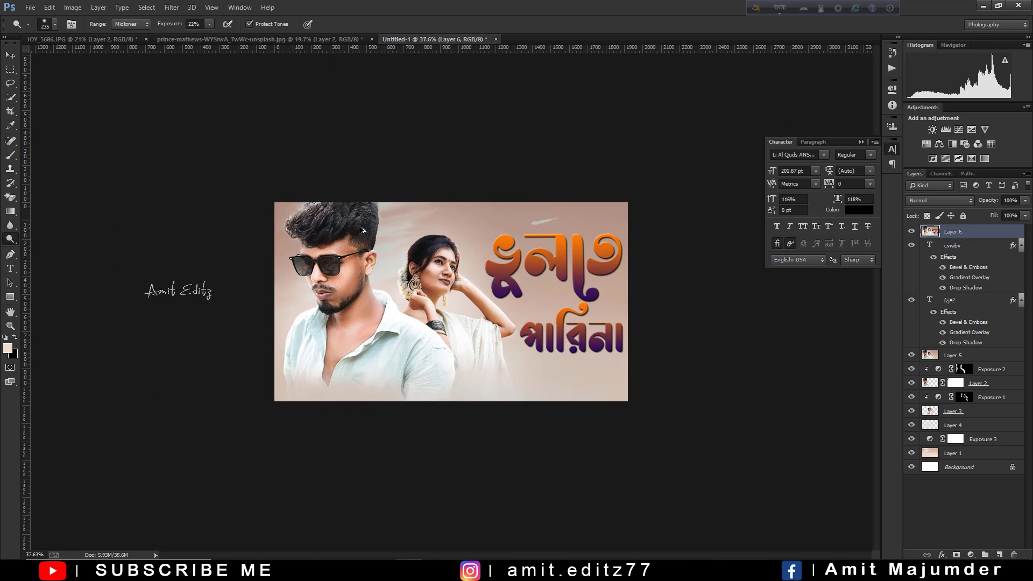
- Switch to the Burn tool at 9% exposure and darken the man's neck, sunglasses lens and ear
right_click(10, 239)
click(53, 253)
key(ctrl+plus)
key(ctrl+plus)
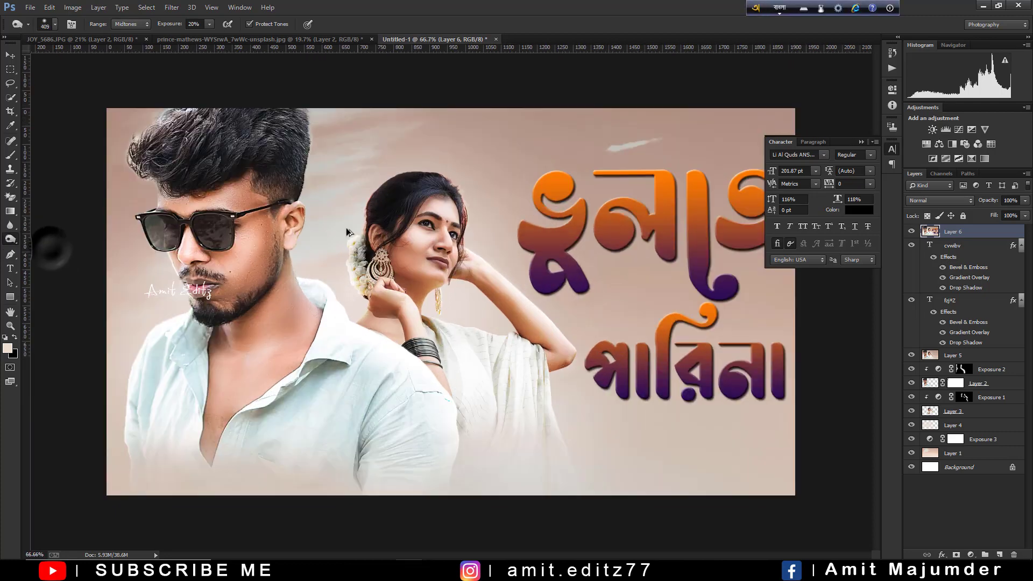
scroll(347, 233, up, 2)
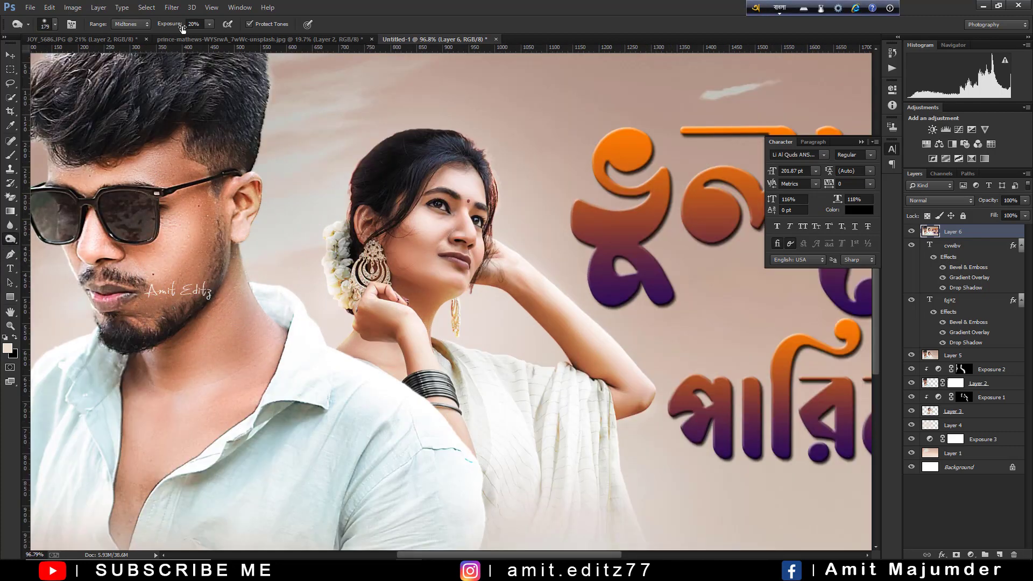
text(9)
drag(192, 261, 146, 421)
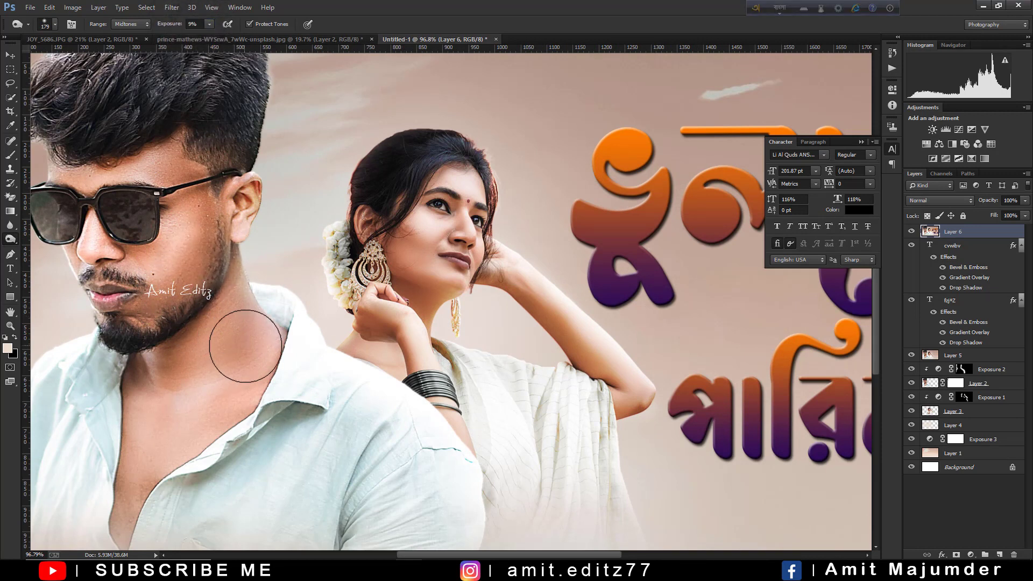
drag(242, 352, 231, 342)
drag(133, 219, 173, 179)
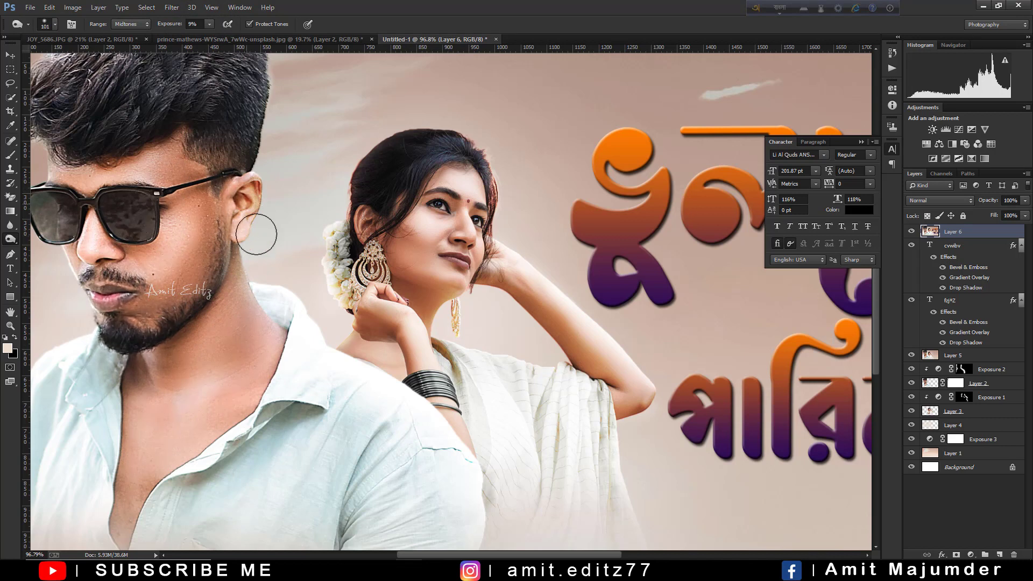
drag(256, 234, 245, 194)
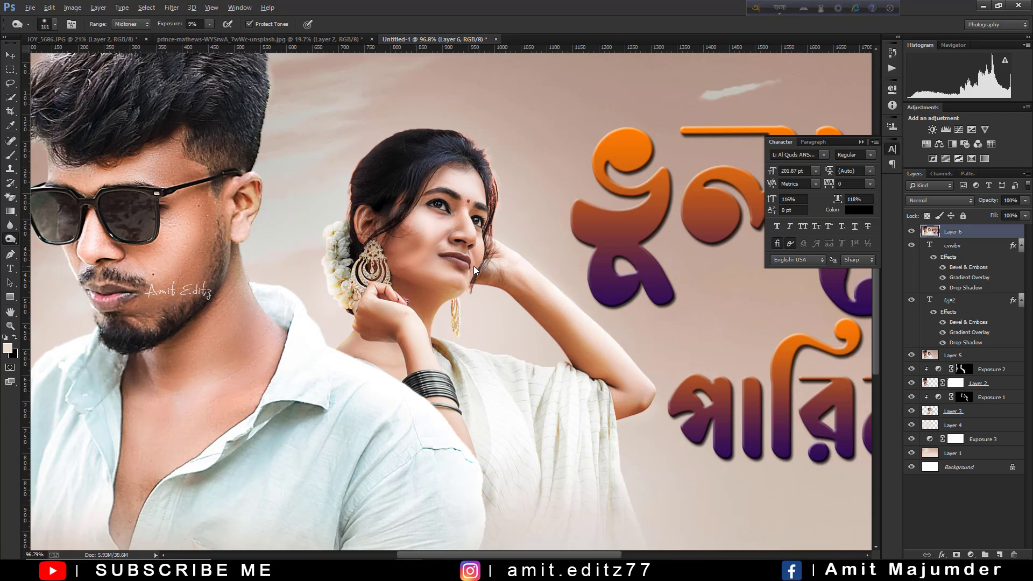
- Shrink the burn brush to 58 px and darken the woman's wrist and neck
key(bracketleft)
key(bracketleft)
key(bracketleft)
drag(506, 274, 538, 318)
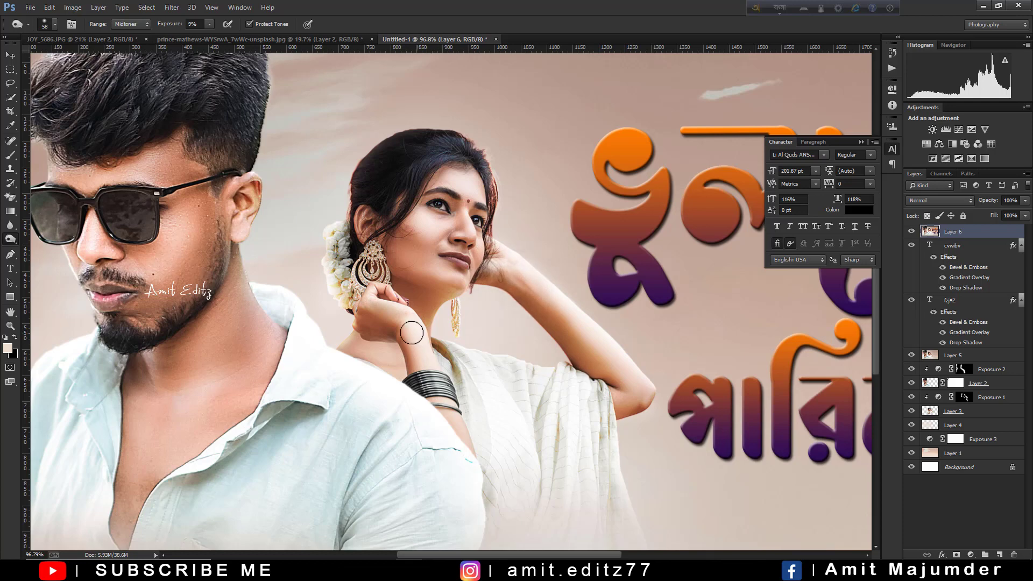
drag(409, 345, 387, 323)
scroll(454, 382, down, 5)
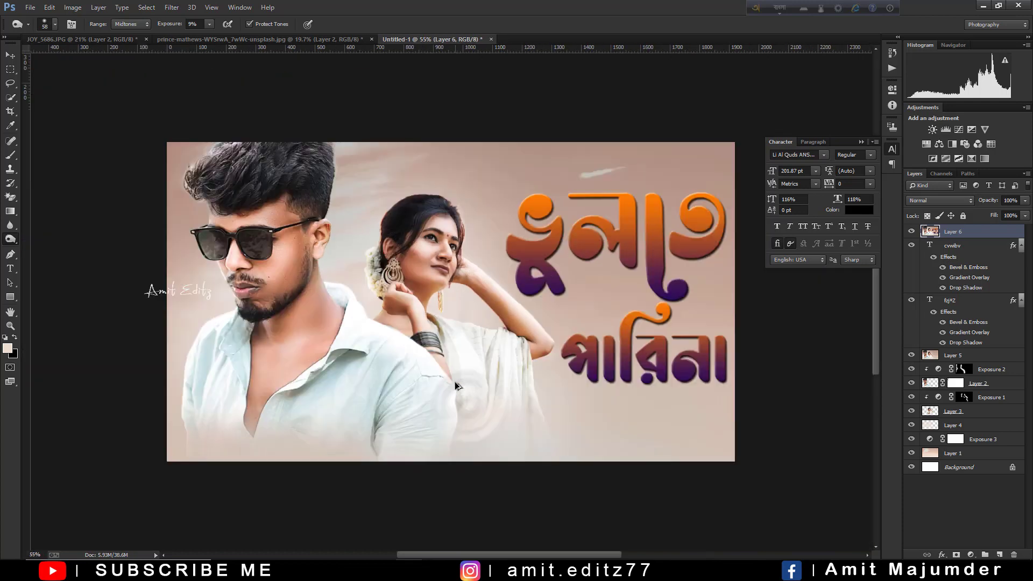
scroll(443, 373, up, 1)
scroll(423, 296, up, 1)
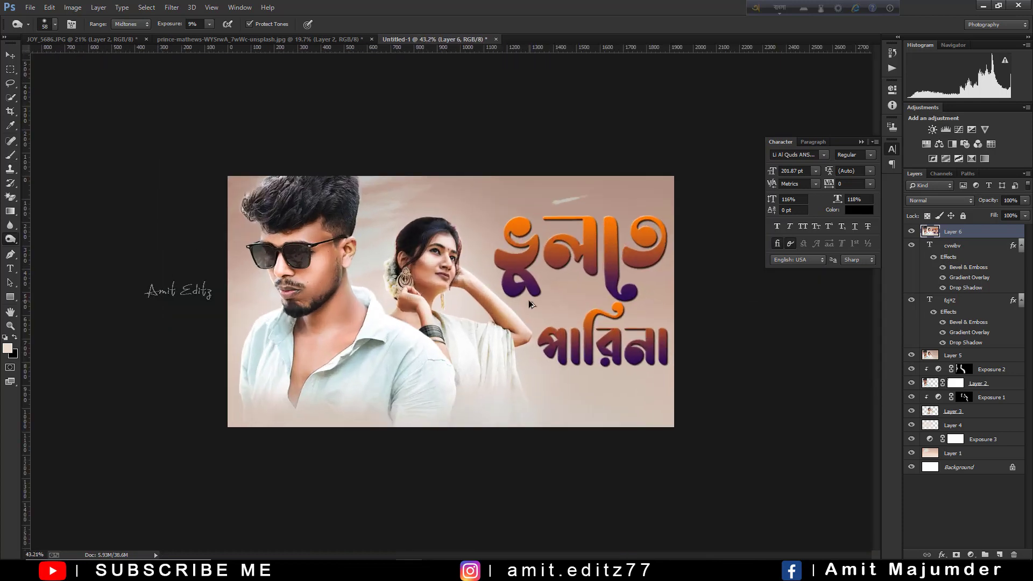
- Draw a white gradient fading up from the image bottom on Layer 6, redrawing until it looks right
click(9, 211)
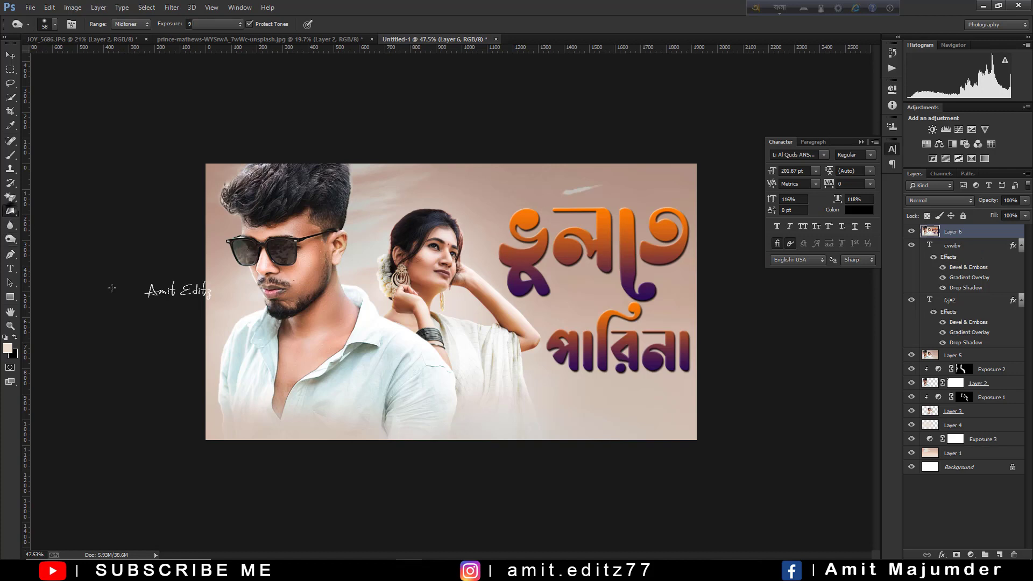
drag(344, 463, 353, 331)
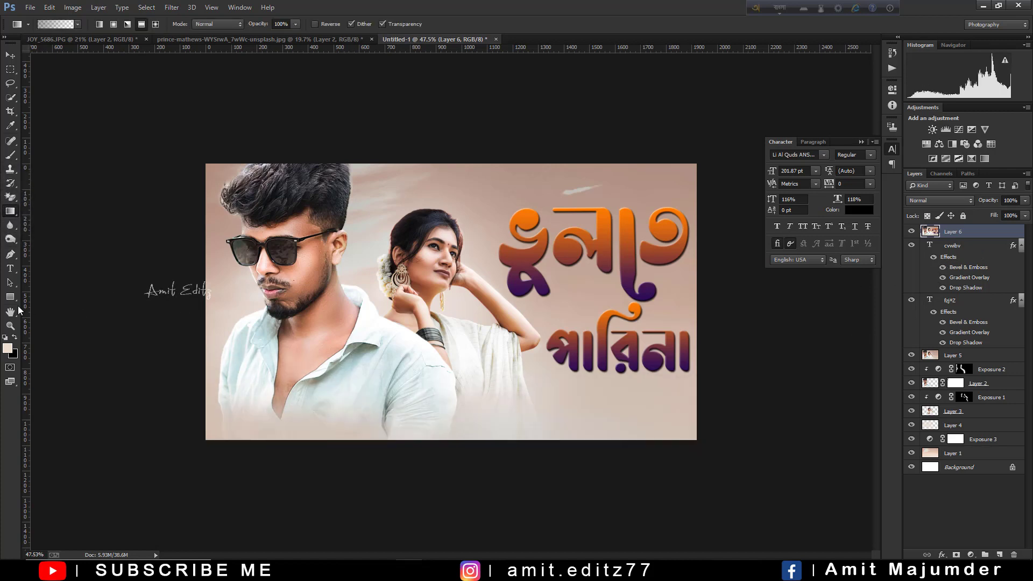
click(11, 211)
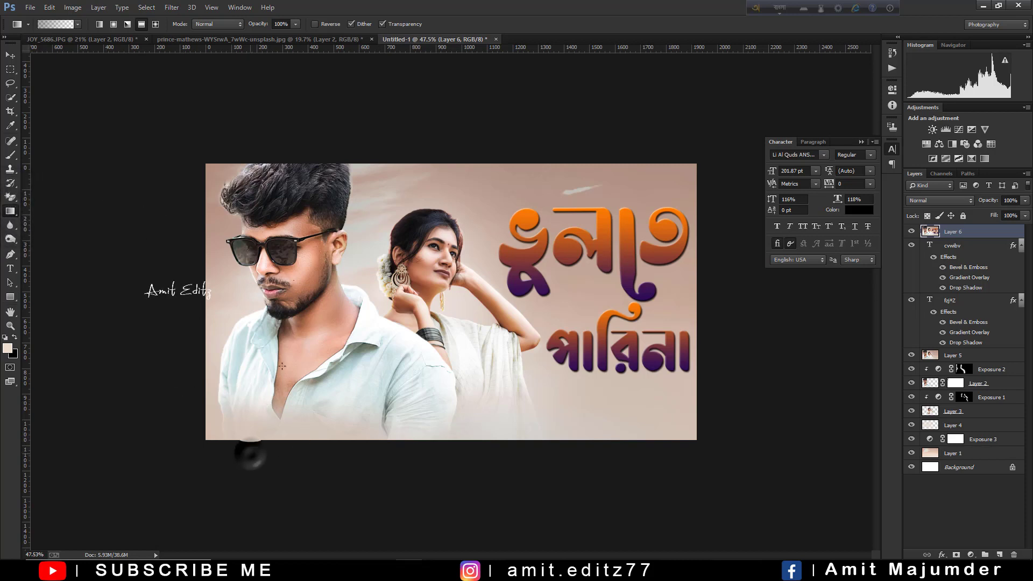
key(ctrl+z)
drag(383, 468, 413, 336)
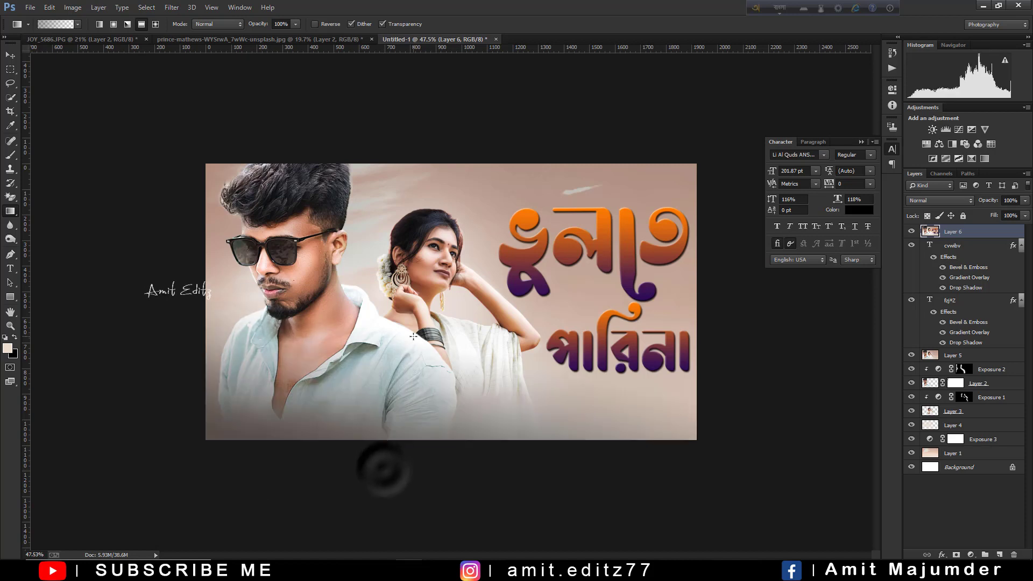
key(ctrl+z)
drag(435, 465, 435, 405)
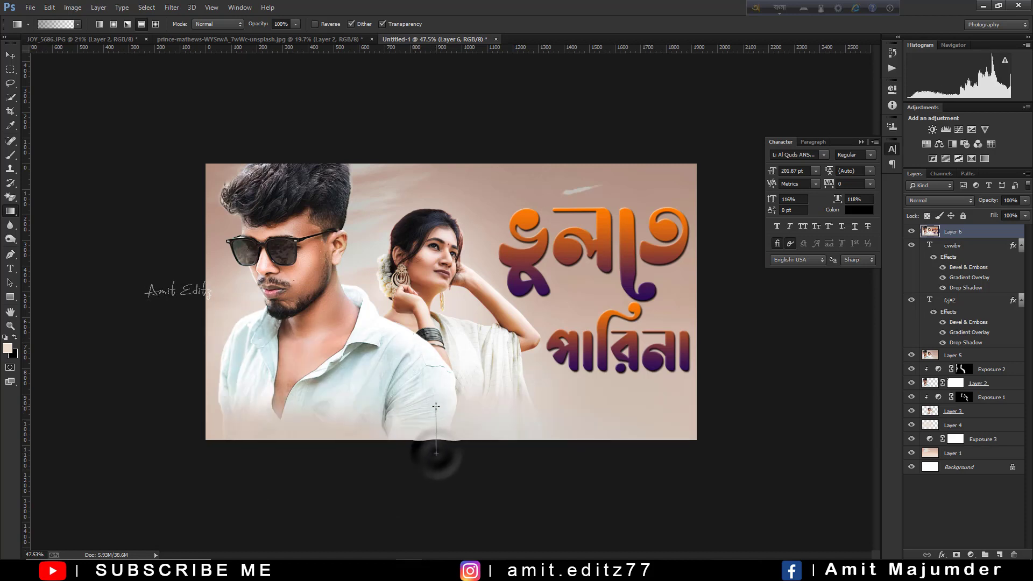
key(ctrl+z)
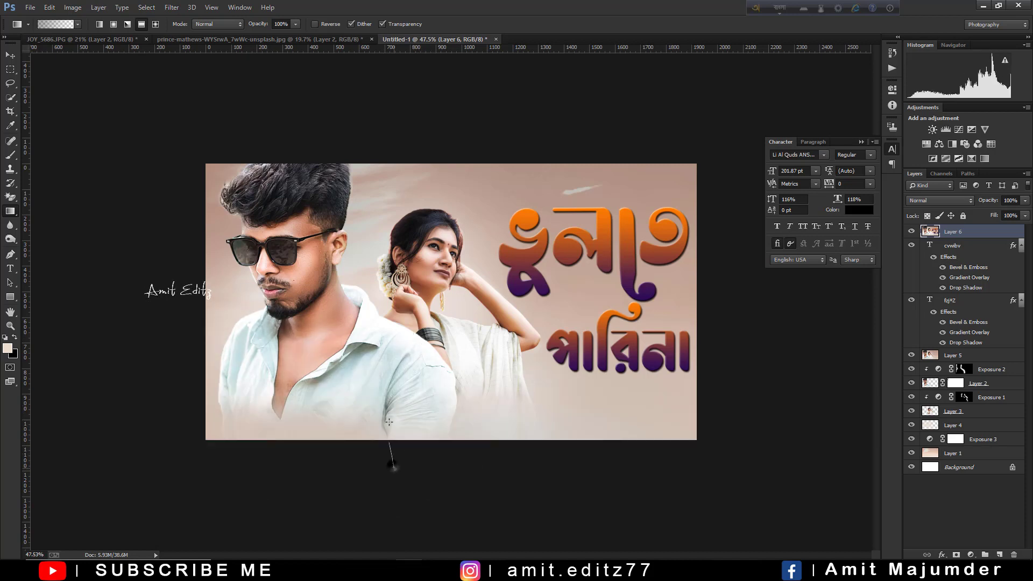
drag(390, 462, 391, 357)
scroll(391, 357, down, 3)
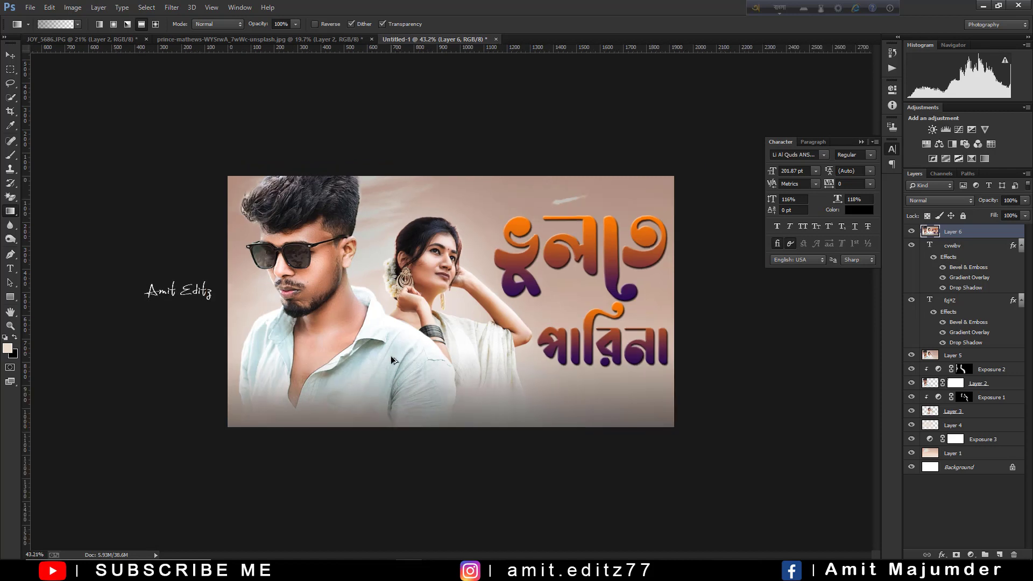
scroll(391, 356, up, 2)
key(ctrl+plus)
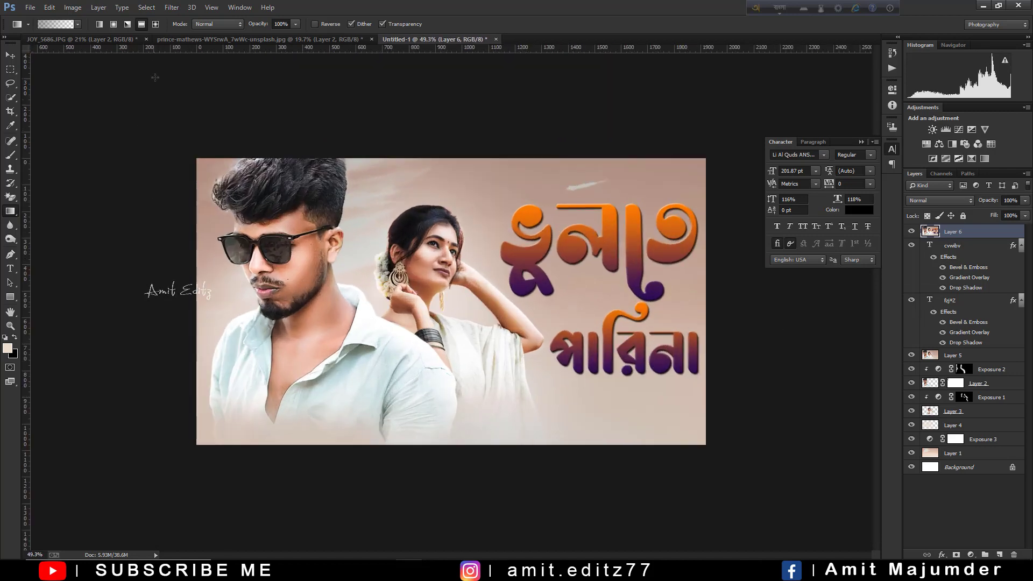
- Set the gradient's left colour stop to orange ff7e00, fading to transparent
click(57, 24)
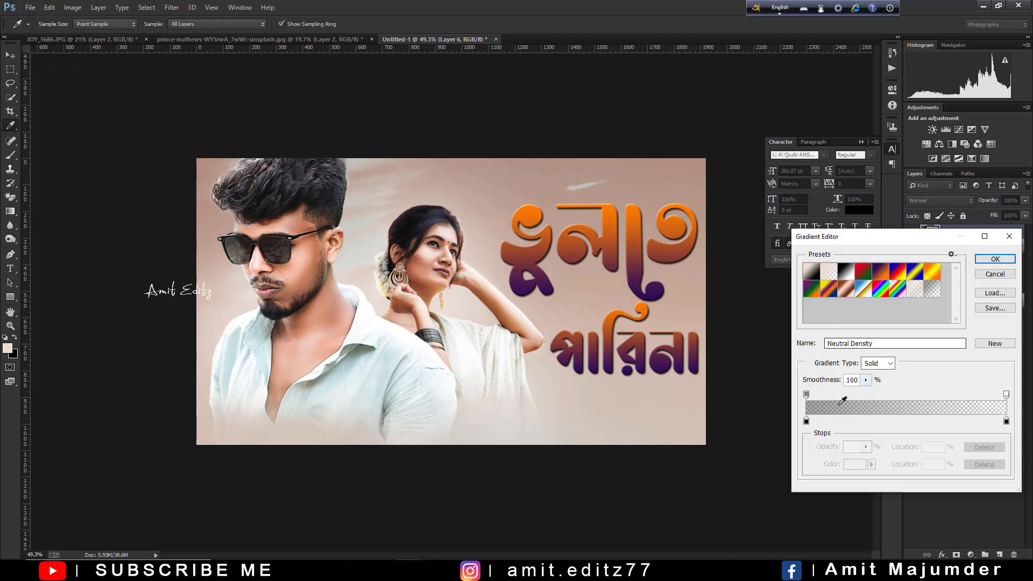
click(806, 421)
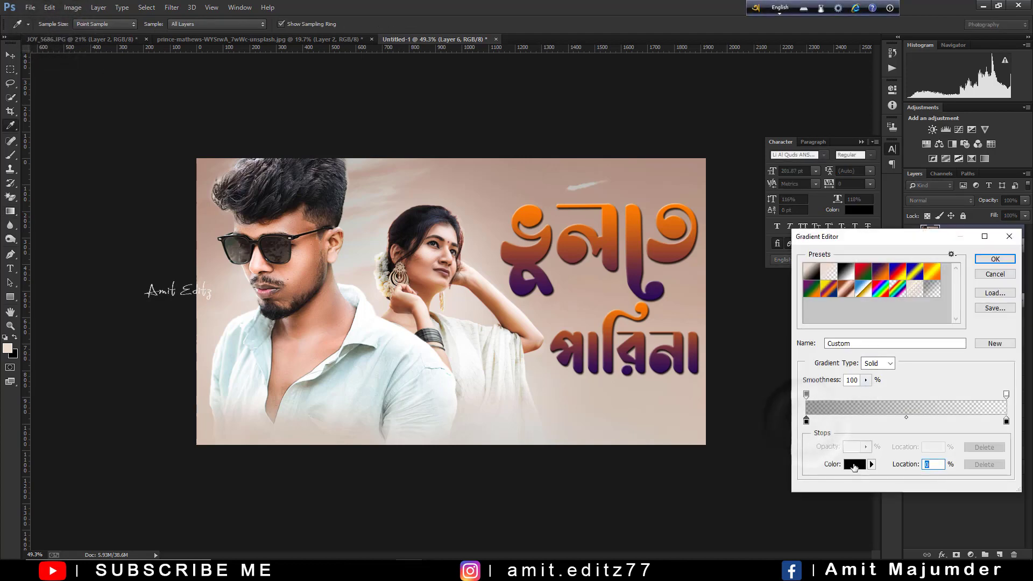
click(854, 464)
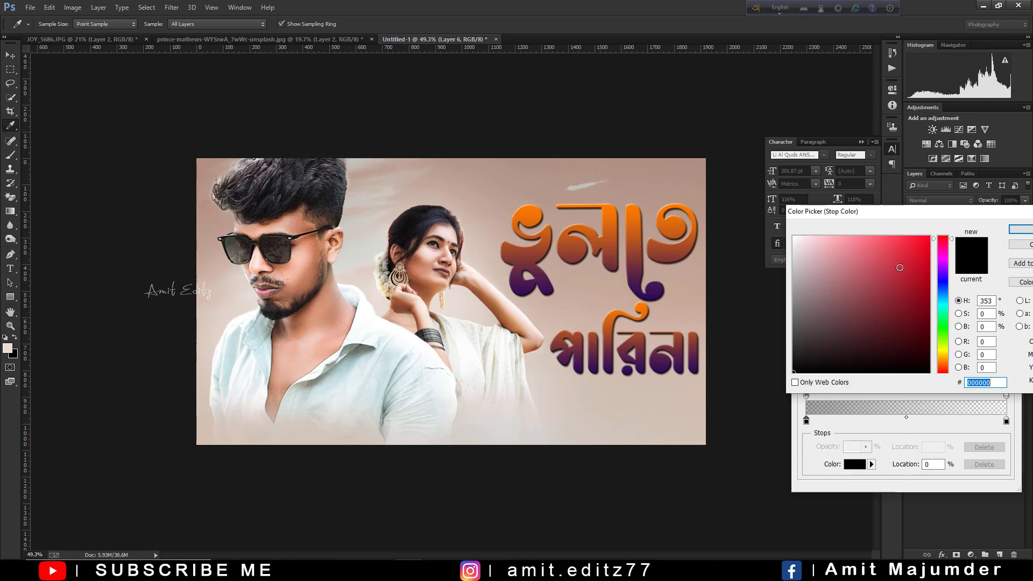
click(942, 362)
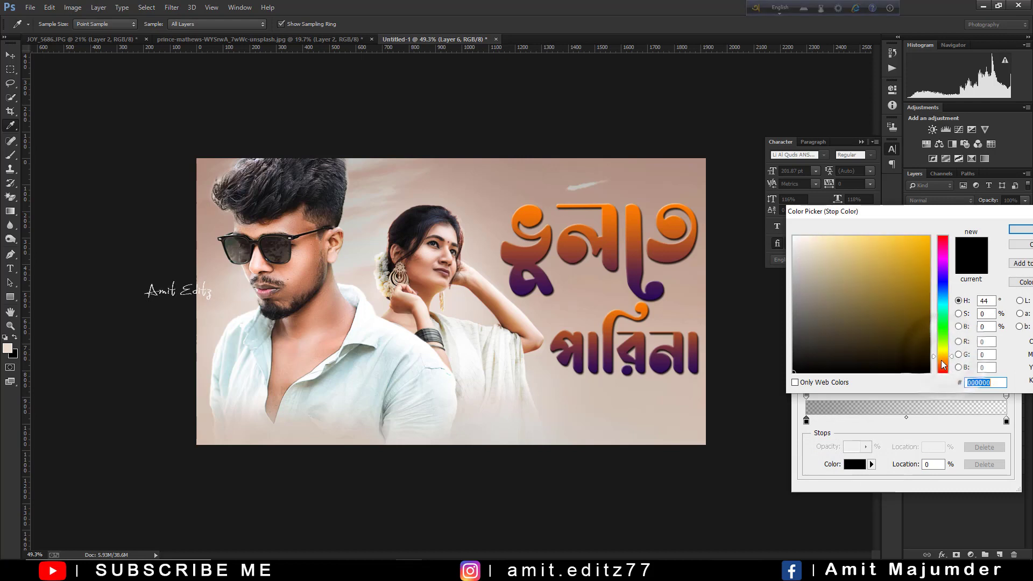
click(926, 238)
click(1019, 230)
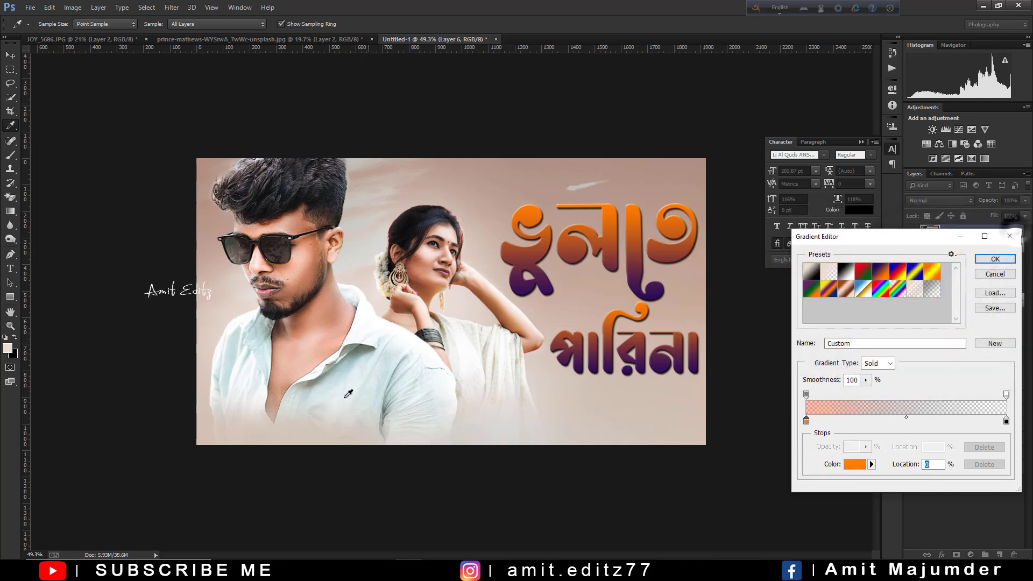
click(996, 260)
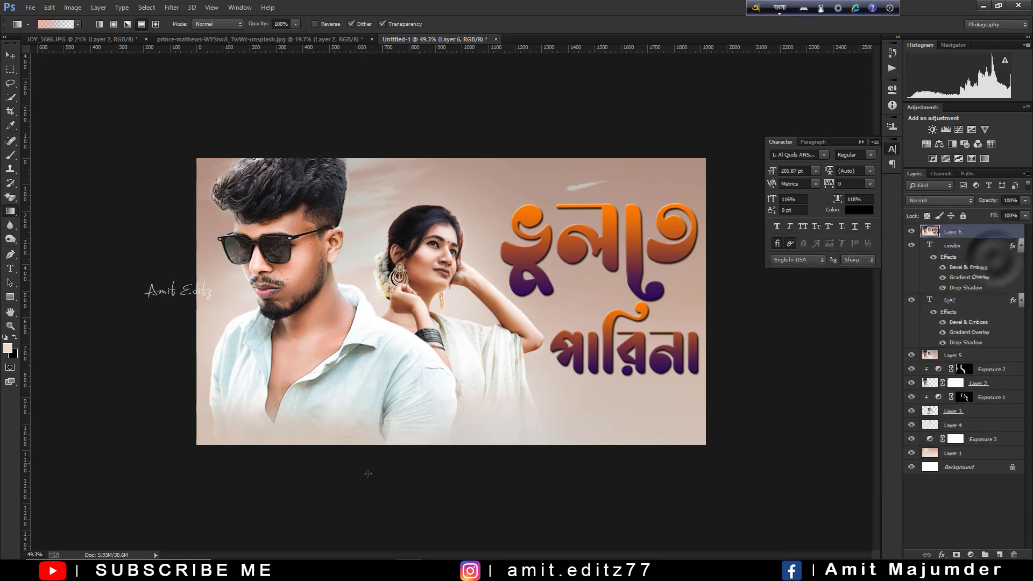
- Draw the orange glow up from the bottom edge at 78% opacity, redrawing until it looks right
drag(369, 456, 376, 377)
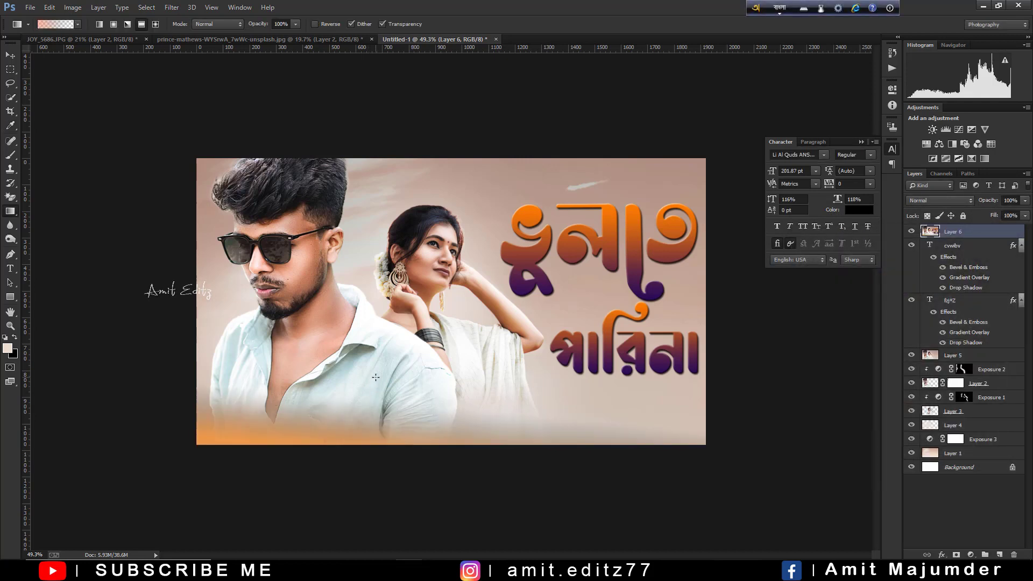
key(ctrl+z)
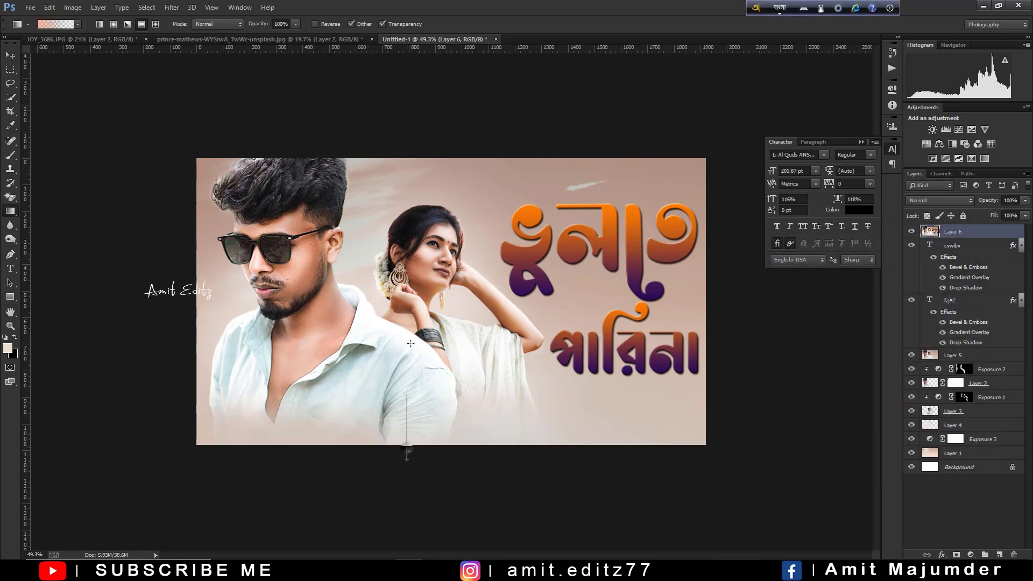
drag(407, 458, 407, 396)
scroll(415, 345, down, 2)
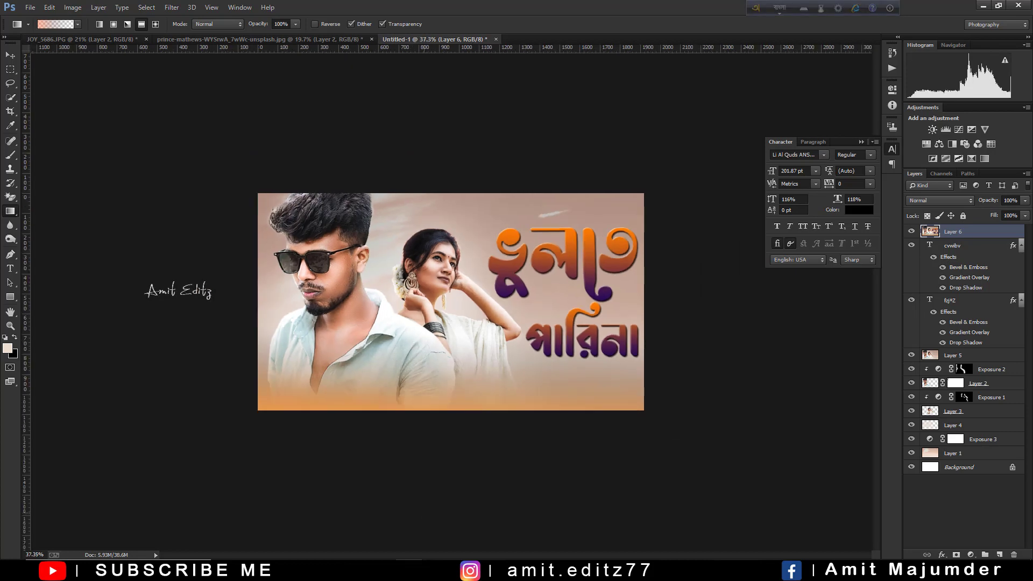
key(ctrl+z)
scroll(344, 388, up, 2)
drag(341, 448, 342, 388)
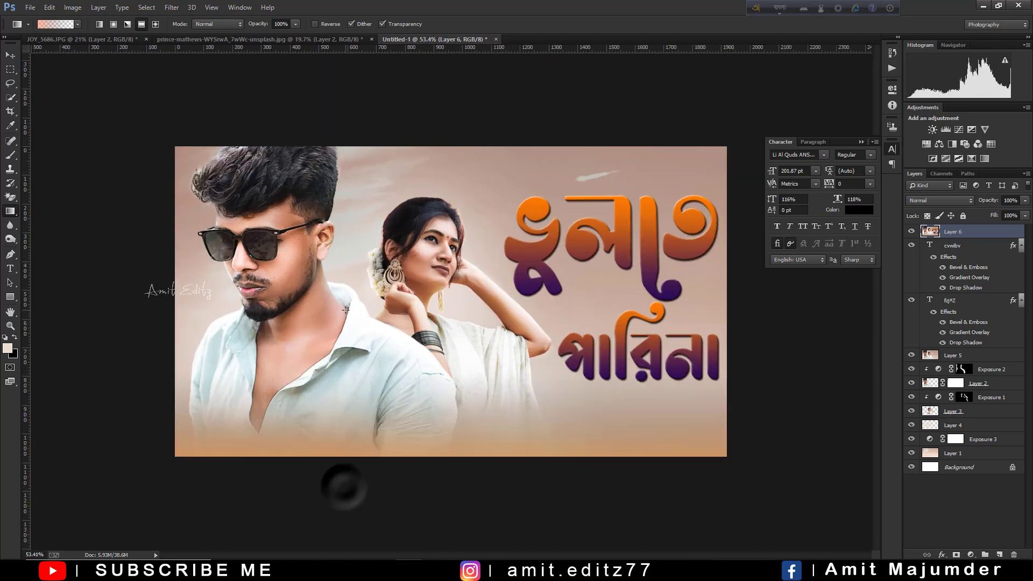
scroll(344, 309, down, 2)
scroll(344, 309, up, 1)
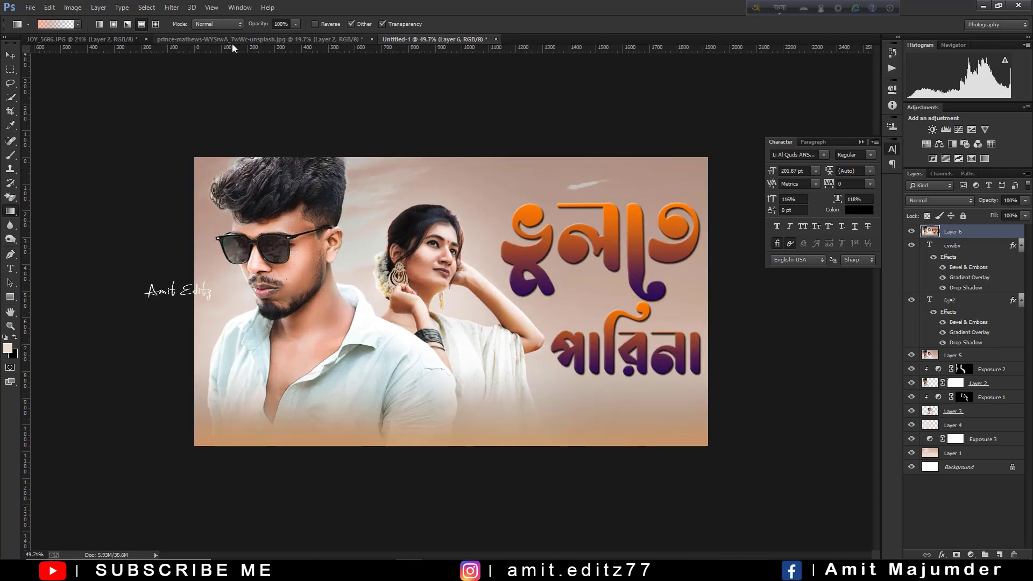
text(78)
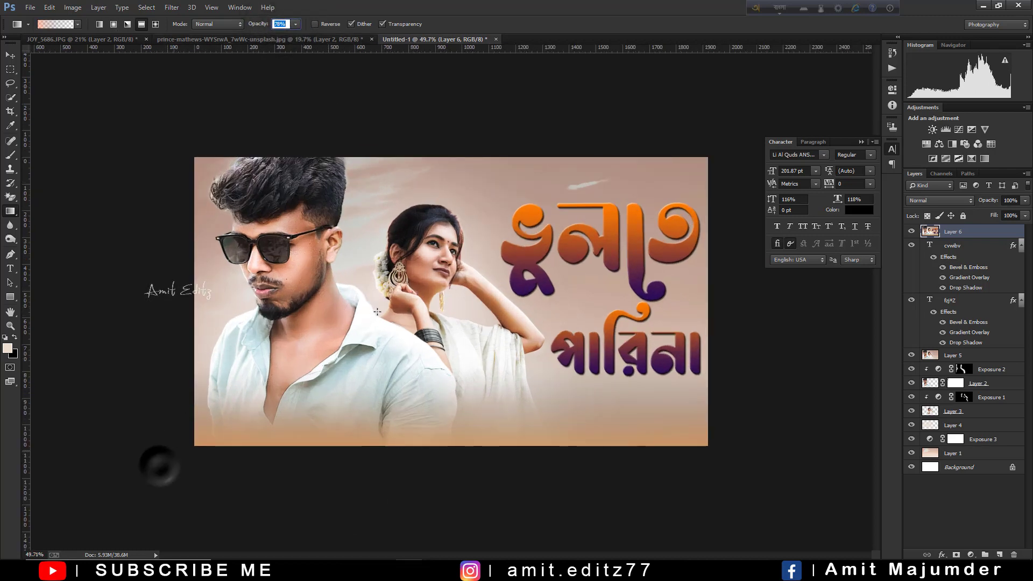
drag(160, 462, 377, 312)
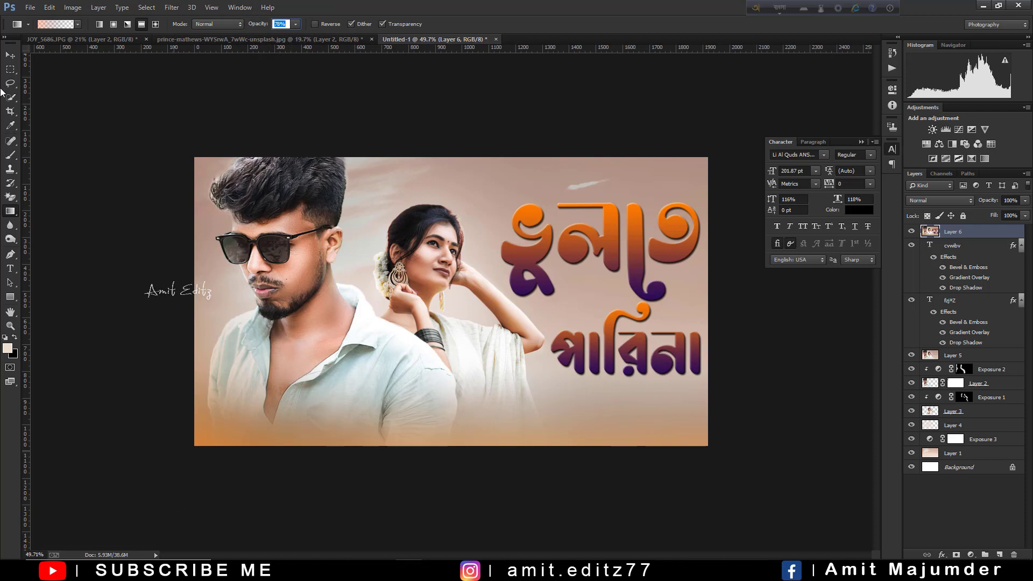
click(9, 55)
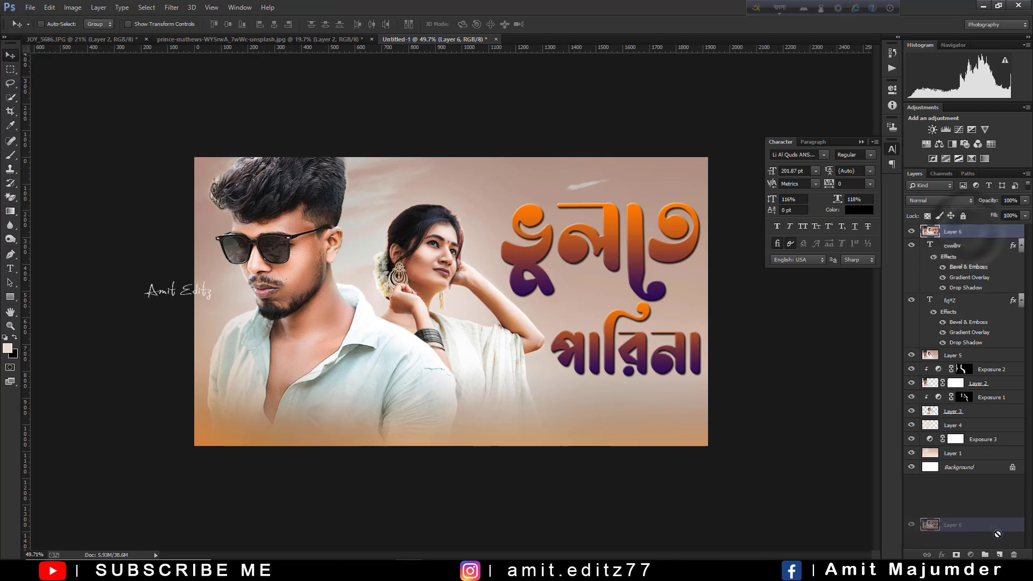
- Duplicate Layer 6 and, in Camera Raw, raise Contrast to about +16 with a slight Clarity boost
drag(967, 232, 999, 554)
click(171, 8)
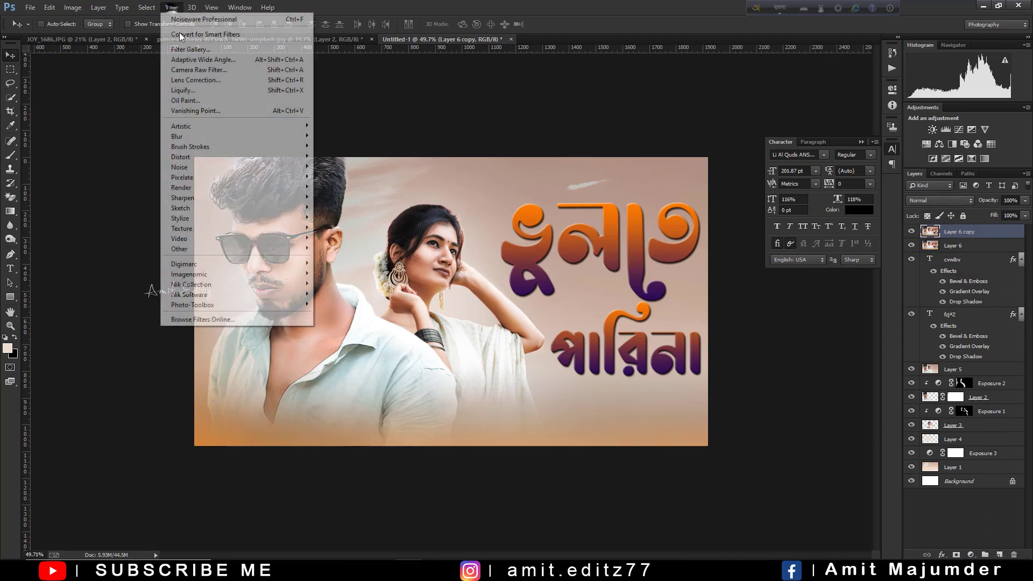
click(186, 70)
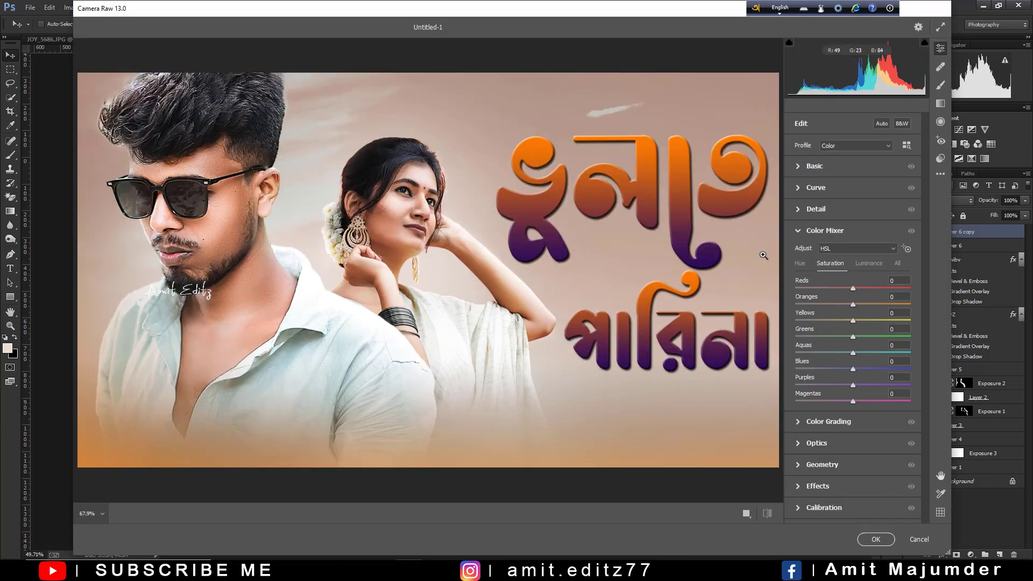
click(835, 164)
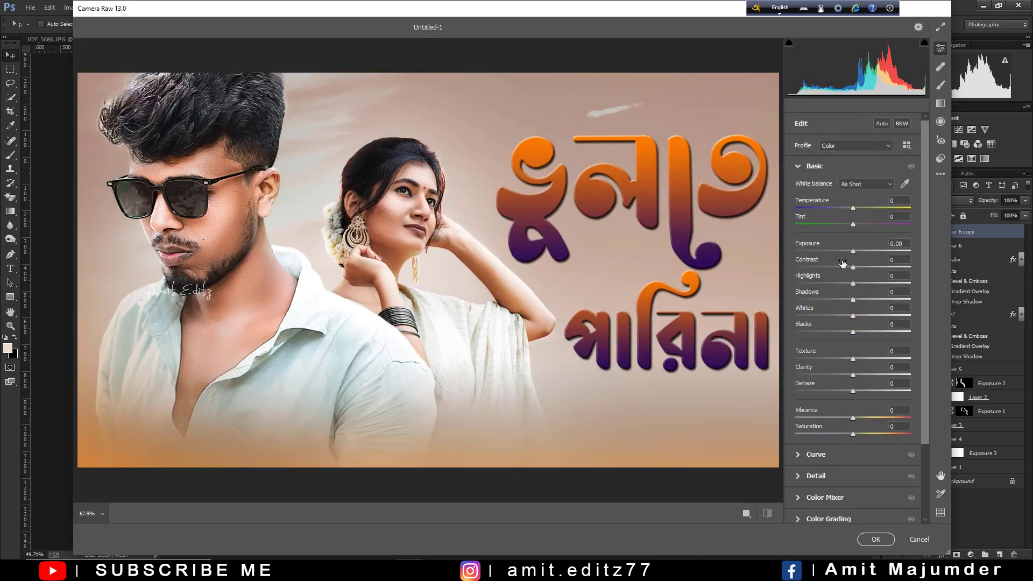
drag(853, 267, 862, 268)
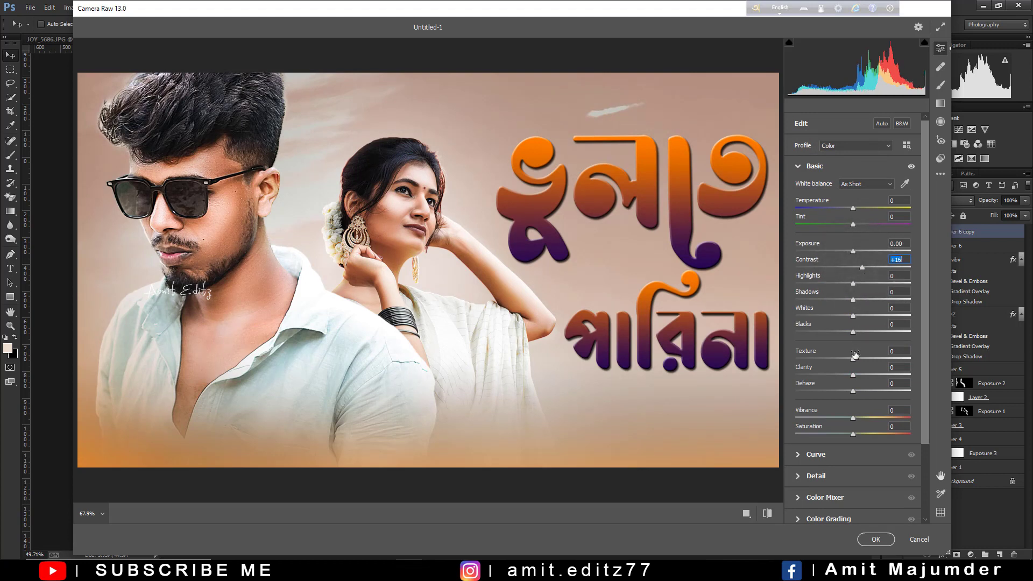
drag(855, 376, 857, 375)
- Set Camera Raw Sharpening to 20, Noise Reduction to 11 and Color Noise Reduction to 9
click(827, 473)
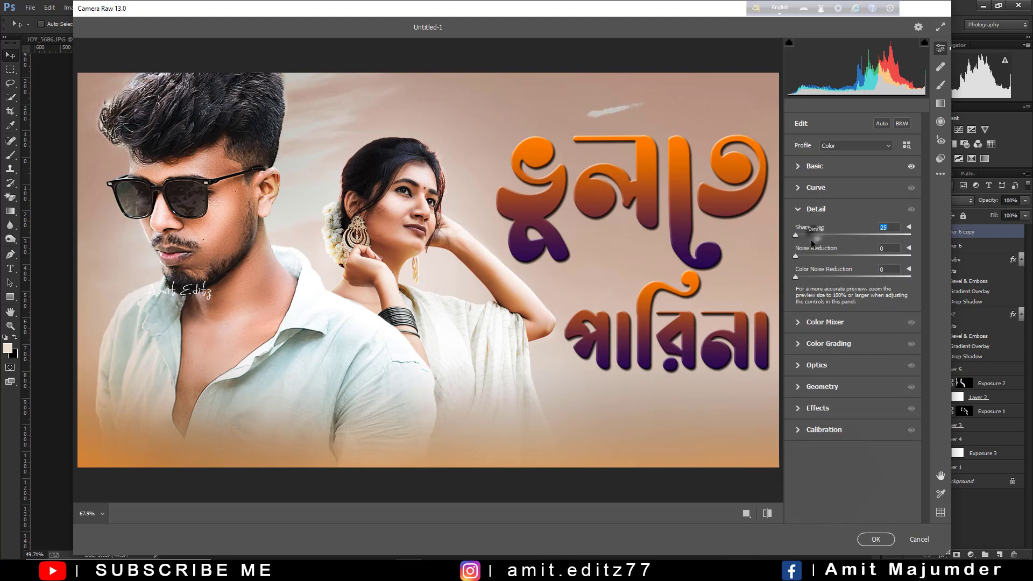
click(808, 256)
click(805, 276)
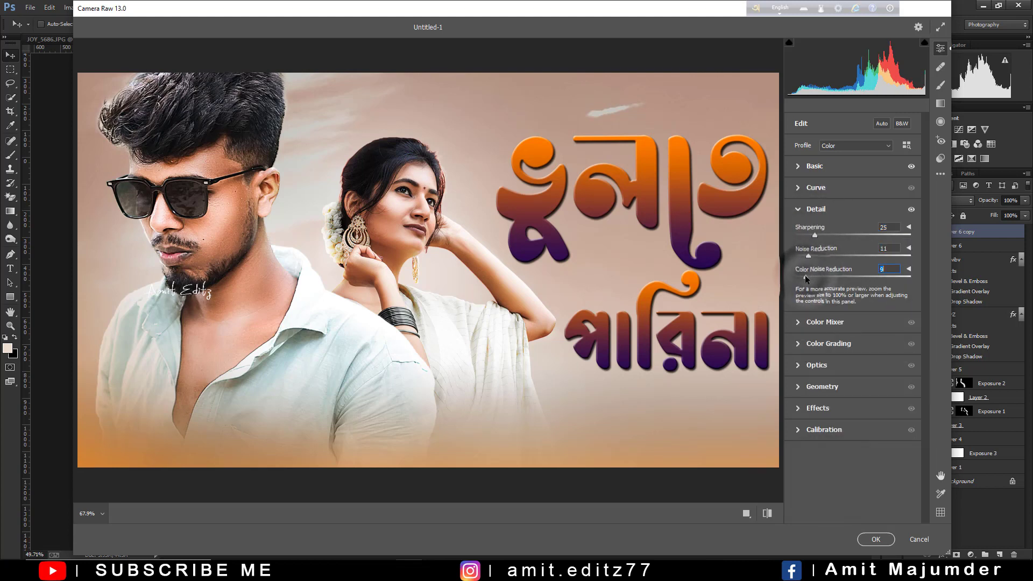
drag(811, 234, 808, 235)
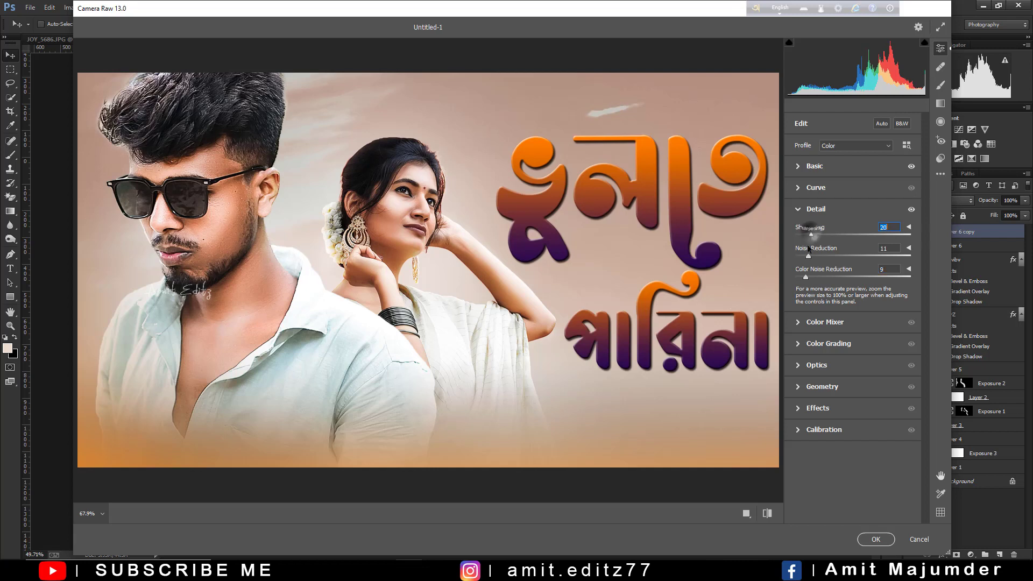
click(805, 257)
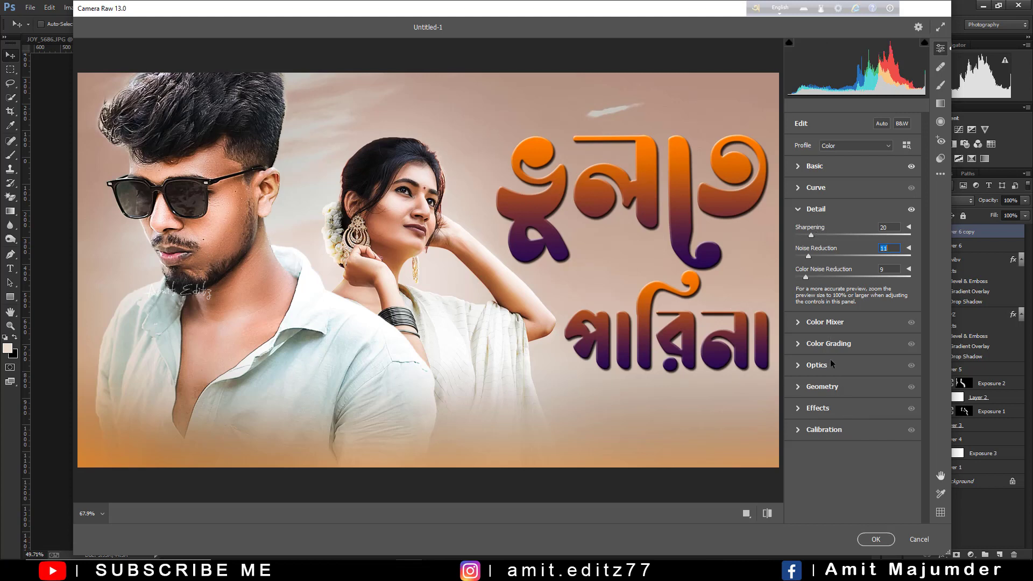
- Add a slight −2 vignette under Optics and apply the Camera Raw edits to the thumbnail
click(826, 367)
mouse_move(845, 320)
mouse_down()
mouse_move(827, 320)
mouse_move(852, 320)
mouse_up()
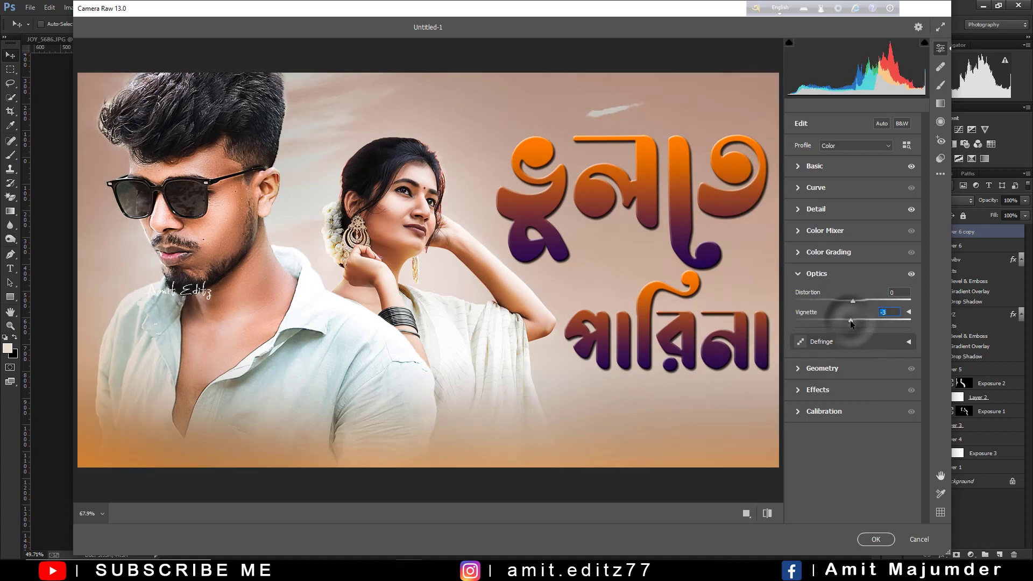
click(875, 540)
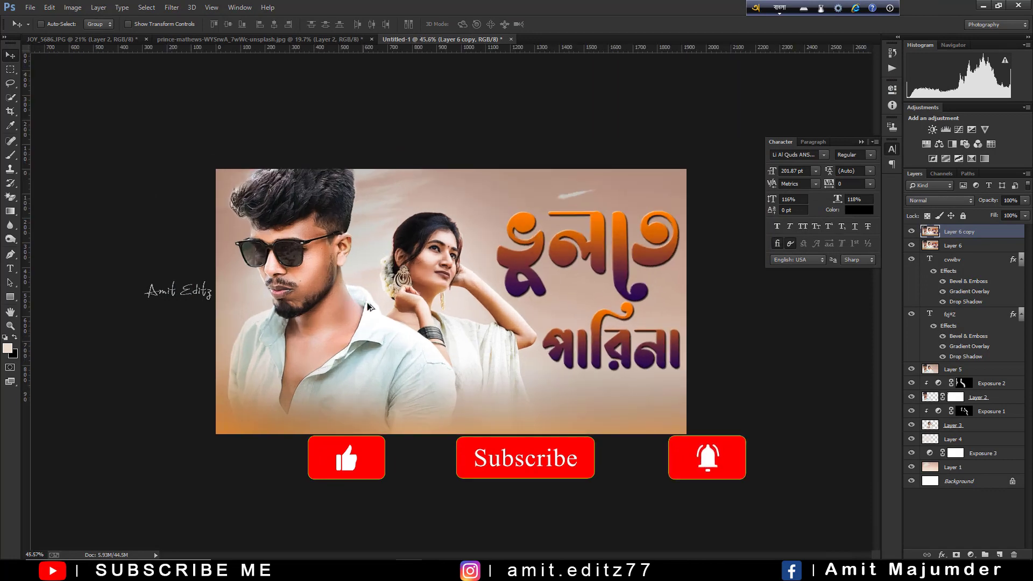
- Add an Exposure adjustment layer with a slightly raised Offset, comparing before and after
click(970, 555)
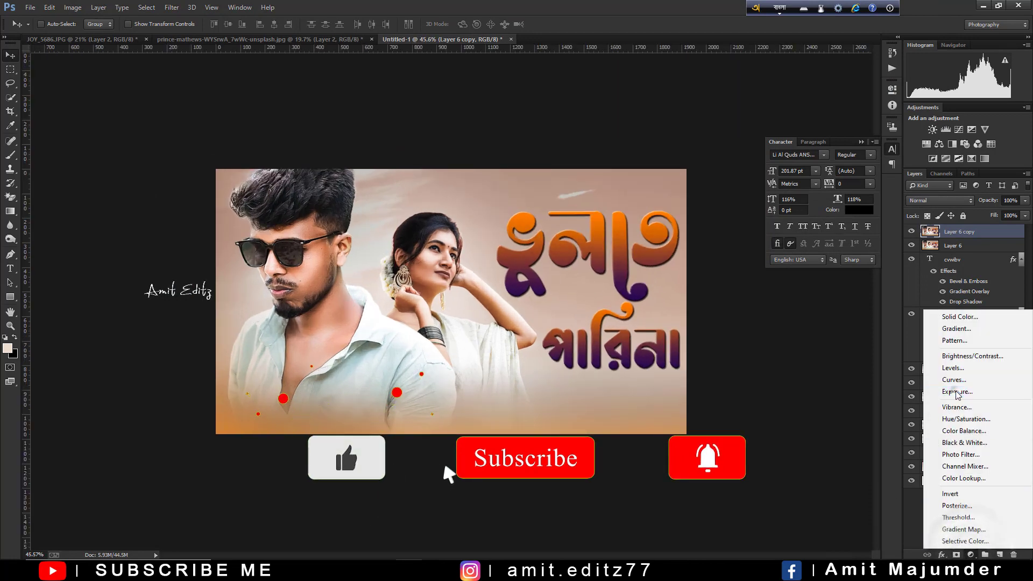
click(957, 391)
drag(818, 165, 818, 164)
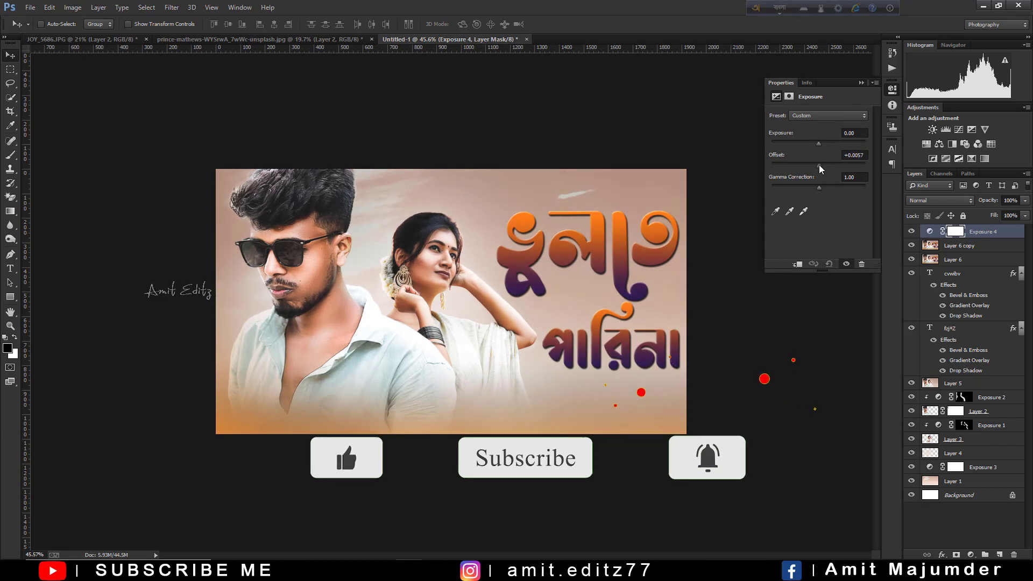
click(862, 83)
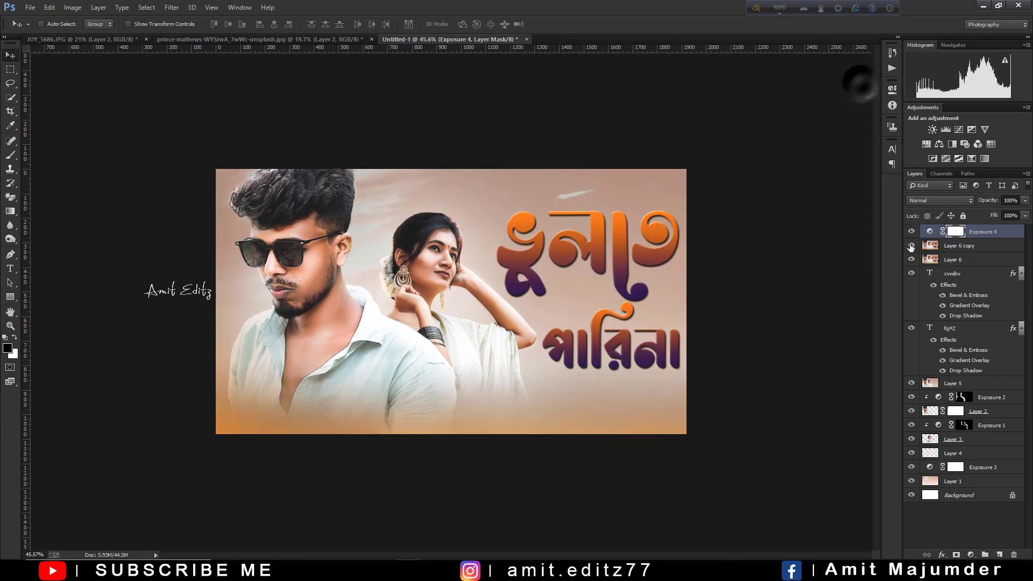
click(912, 232)
click(912, 232)
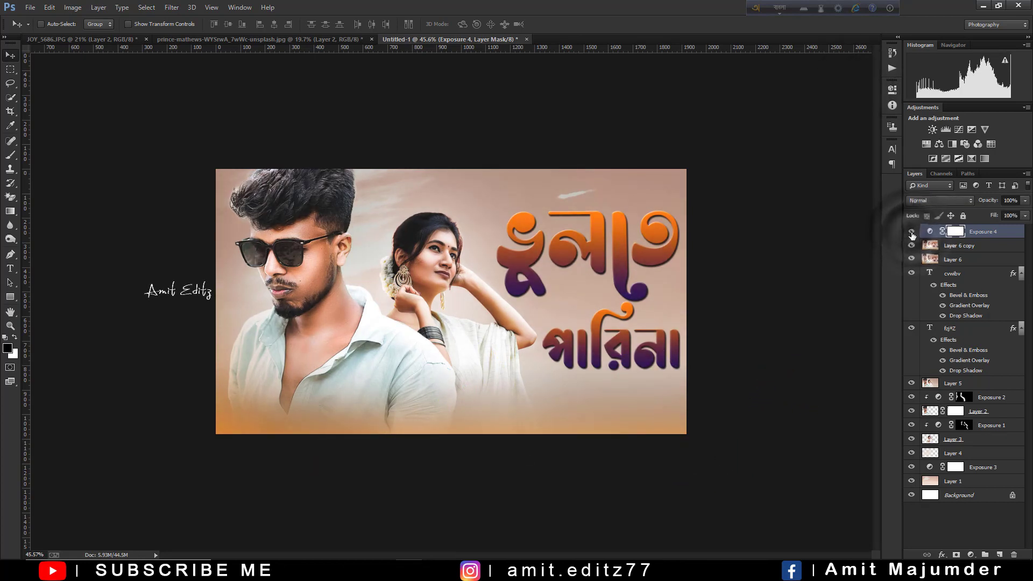
click(911, 232)
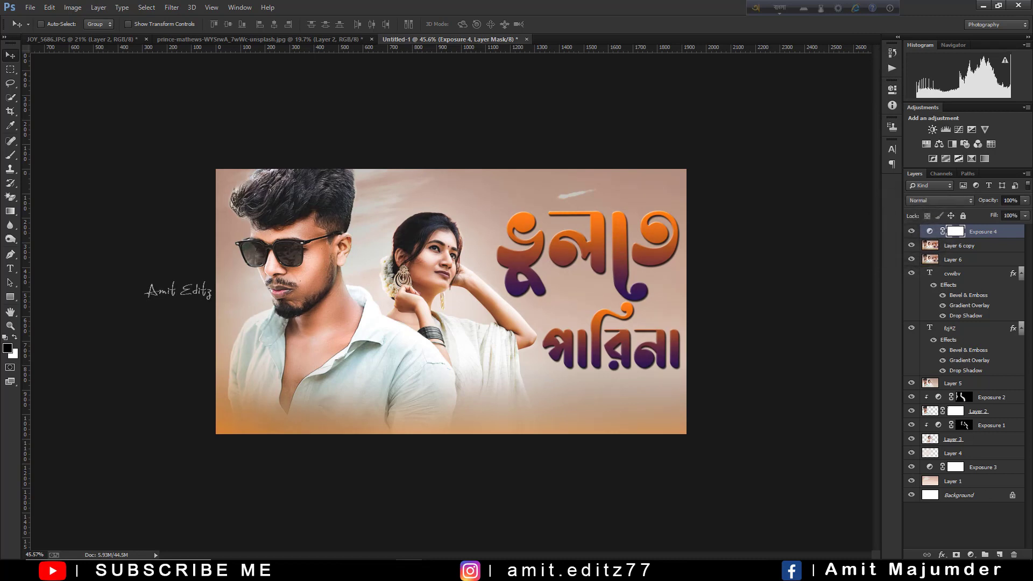
- Add a Selective Color layer tinting Blacks to Cyan +5, Magenta +1, Yellow −8
click(971, 554)
click(829, 129)
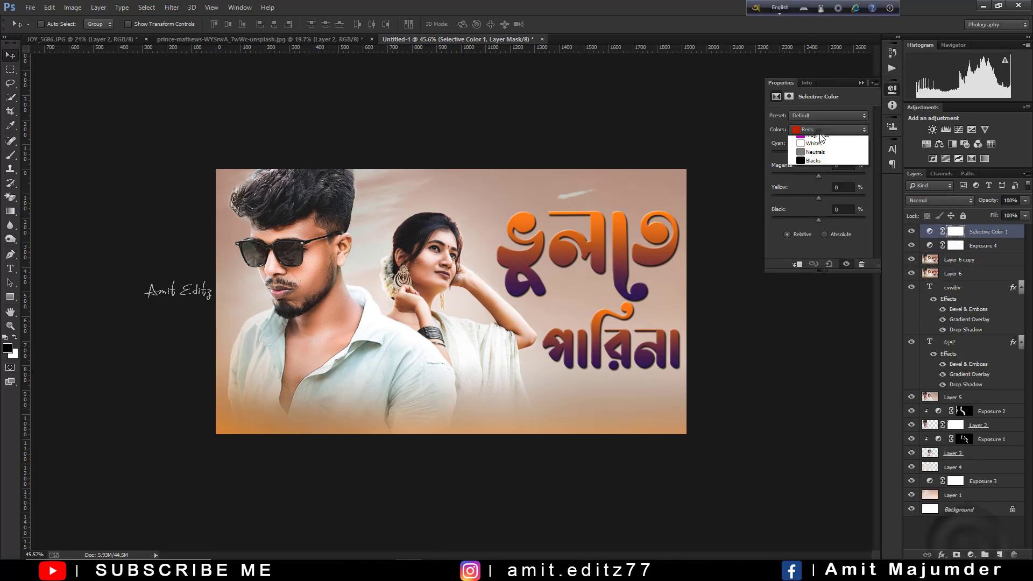
click(815, 211)
drag(818, 199, 814, 198)
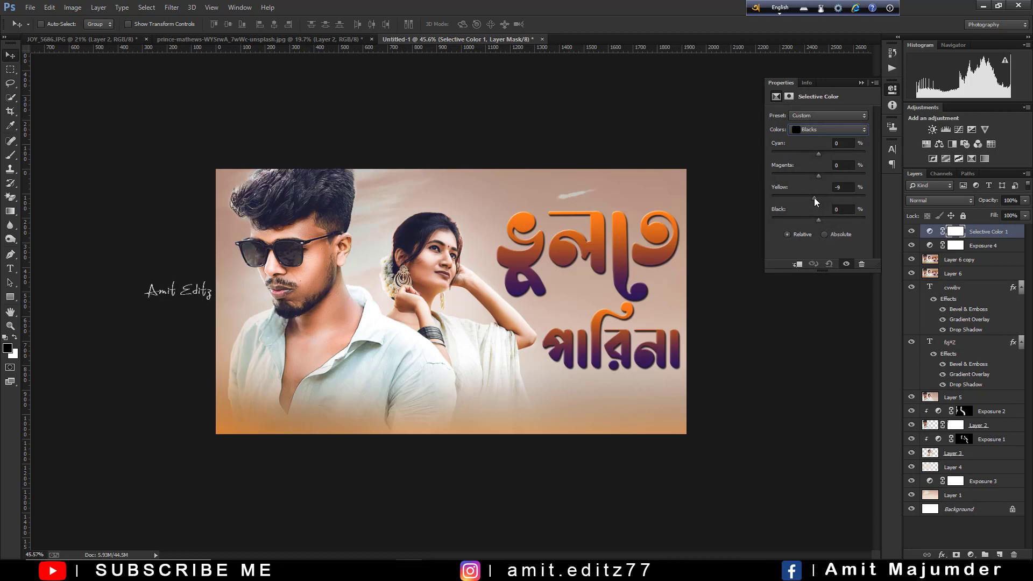
drag(815, 198, 815, 199)
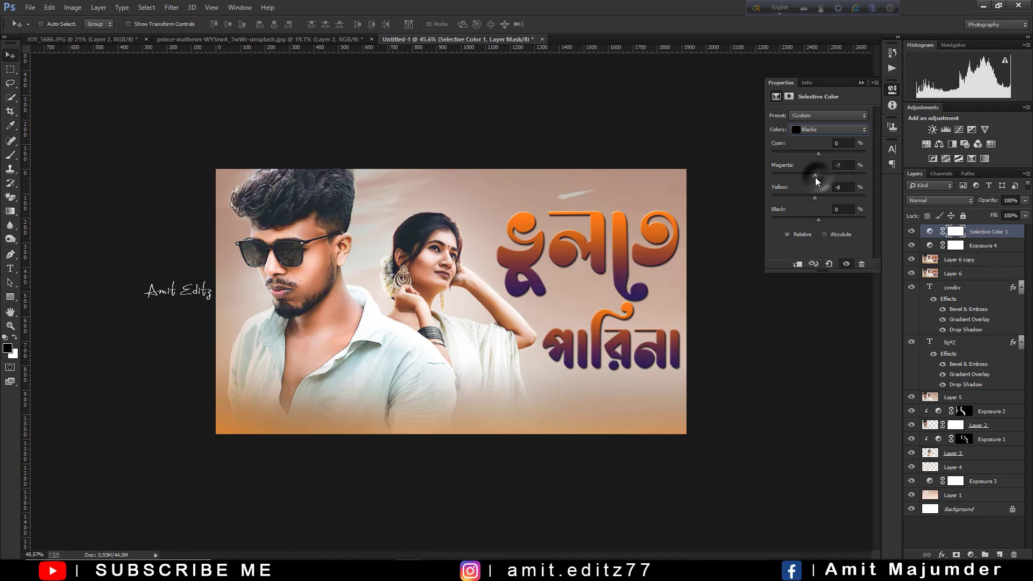
drag(815, 176, 826, 174)
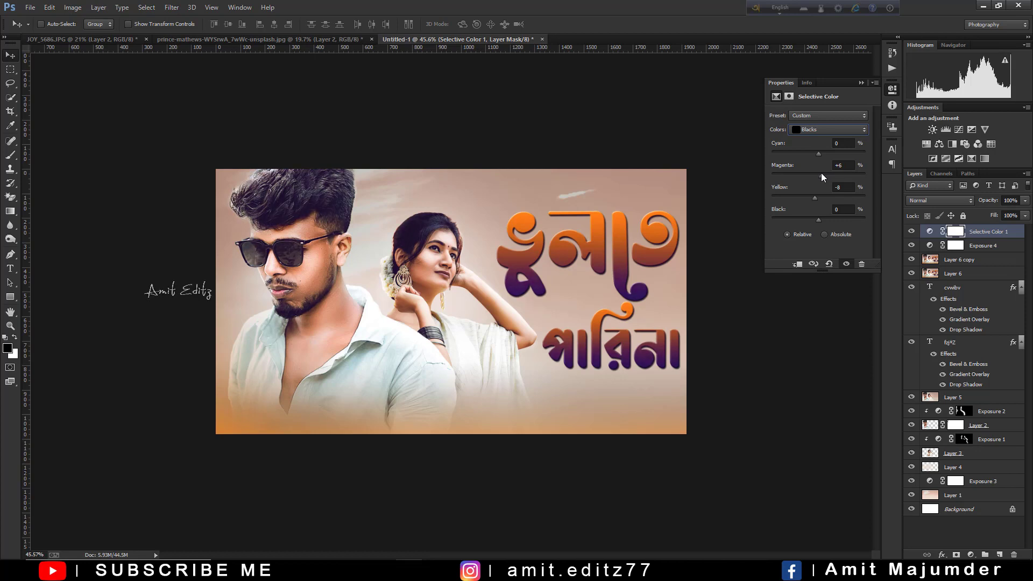
drag(819, 172, 821, 153)
click(840, 143)
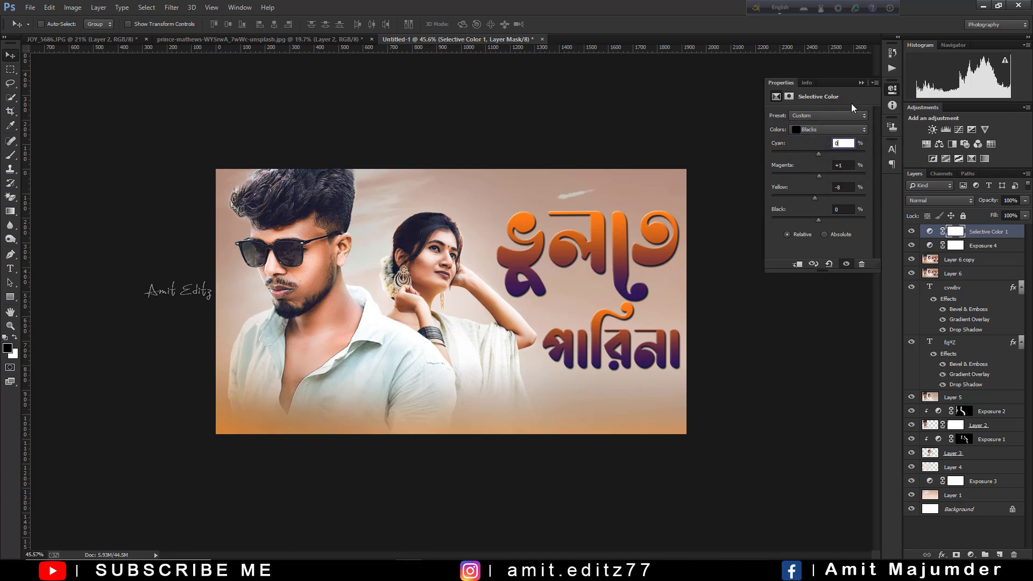
click(862, 84)
click(971, 554)
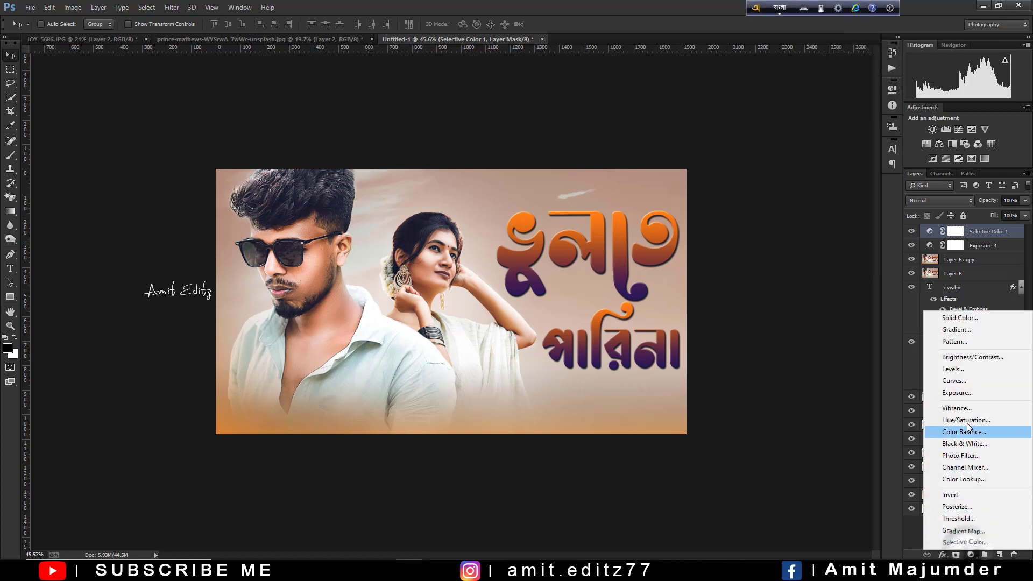
- Add a Color Balance layer pushing Highlights toward yellow, with cyan–red and magenta–green at 0
click(963, 432)
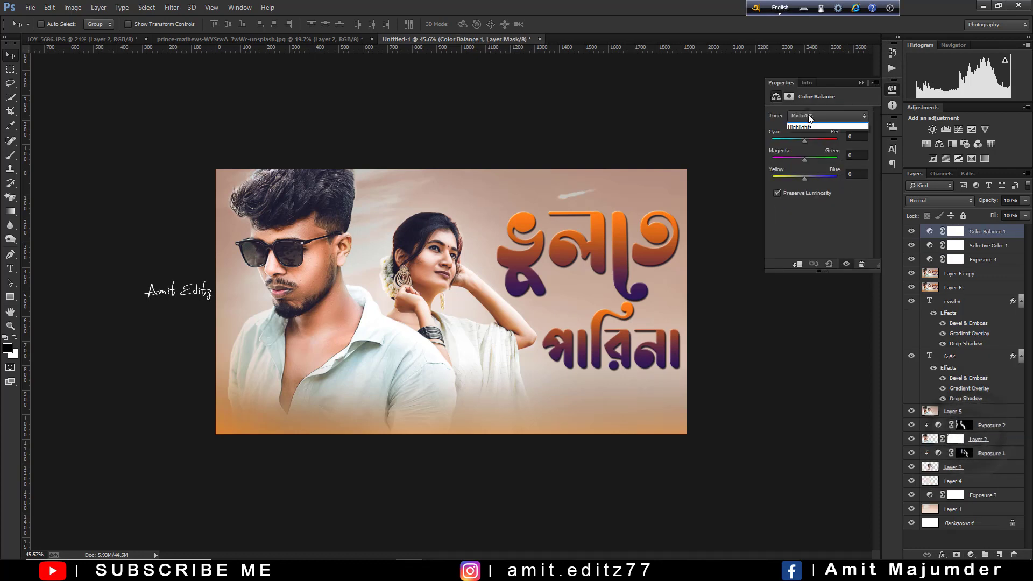
click(827, 116)
click(807, 144)
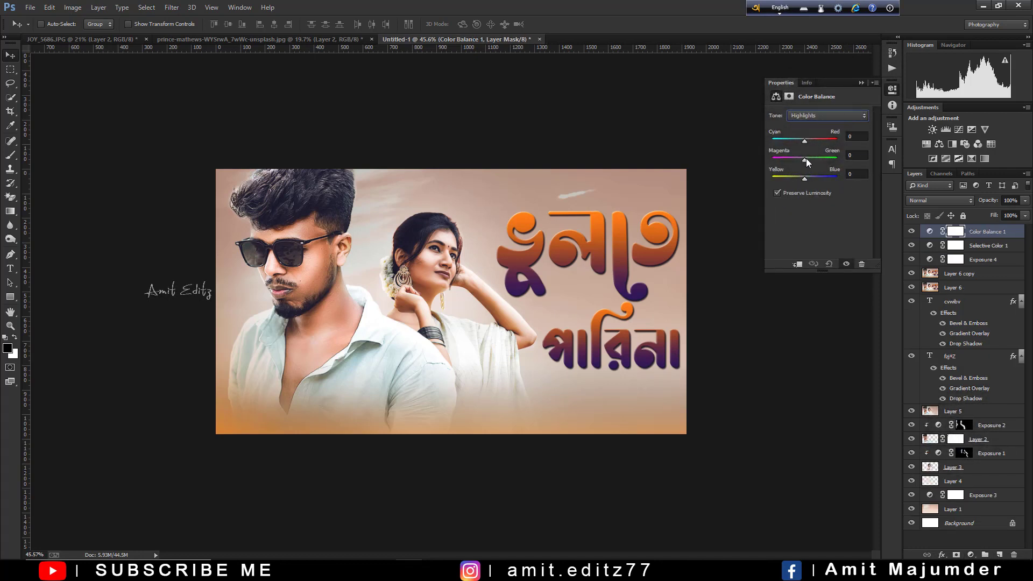
drag(805, 177, 808, 177)
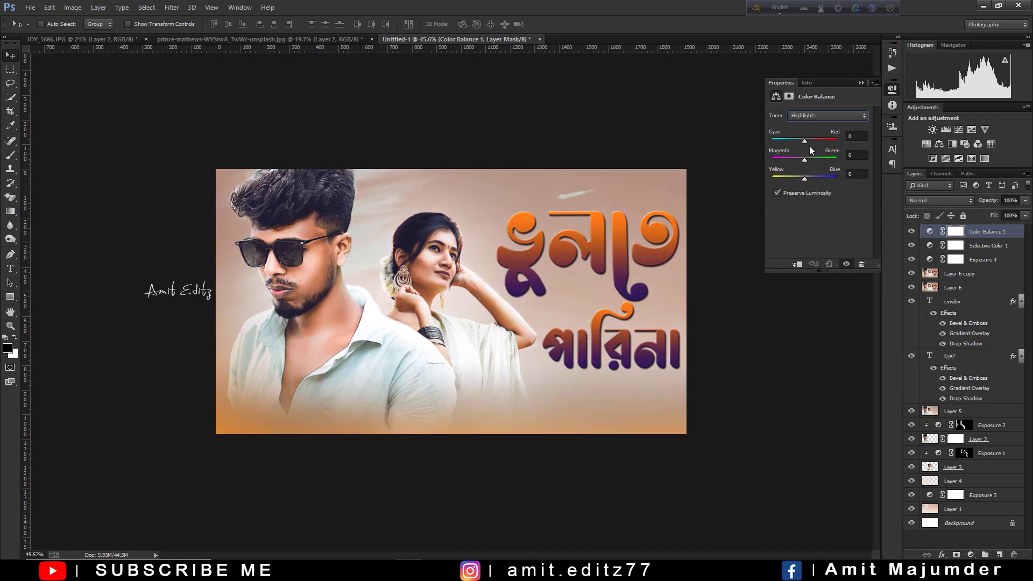
drag(804, 140, 802, 140)
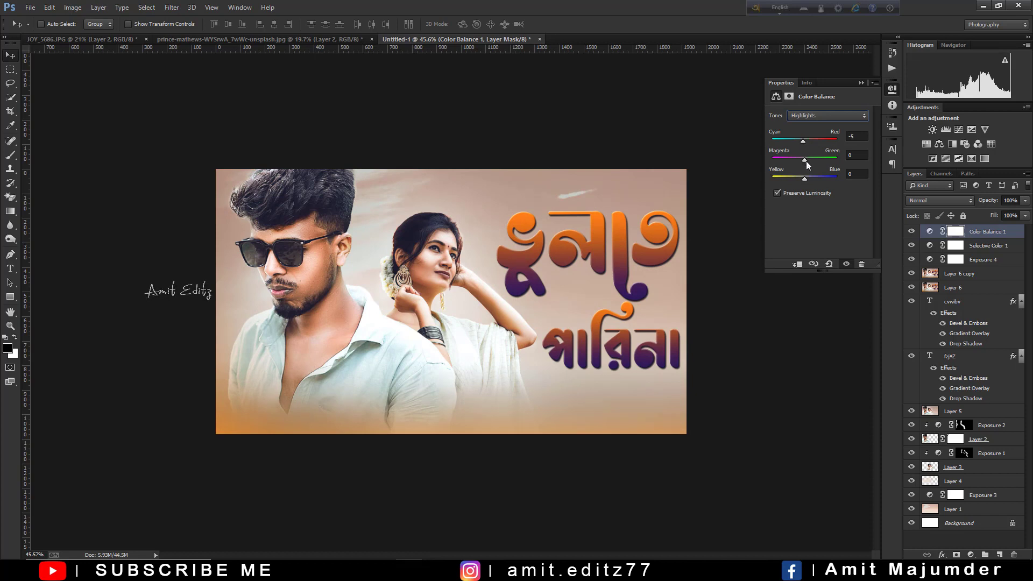
drag(806, 160, 806, 160)
double_click(857, 155)
text(0)
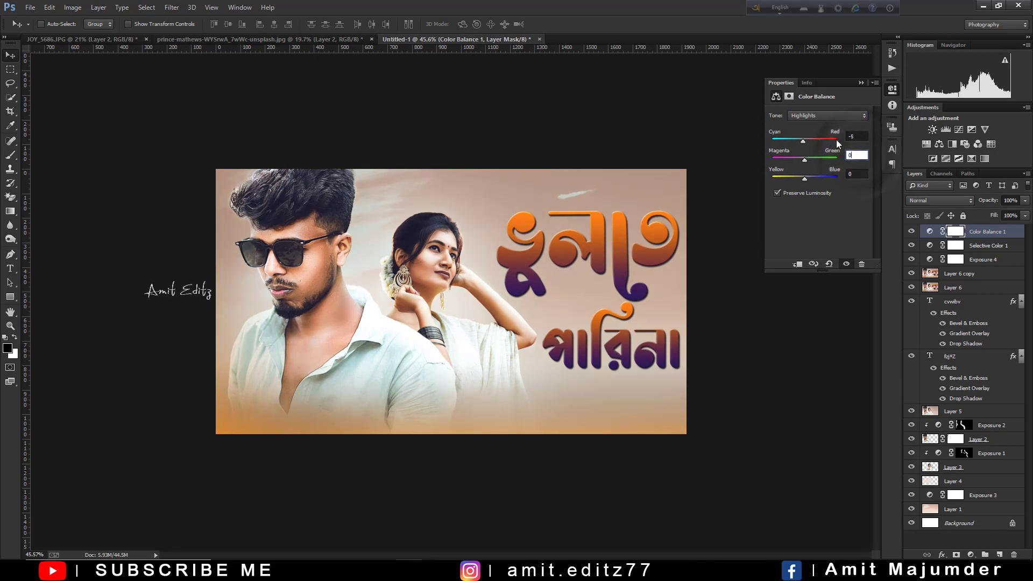
double_click(856, 136)
text(0)
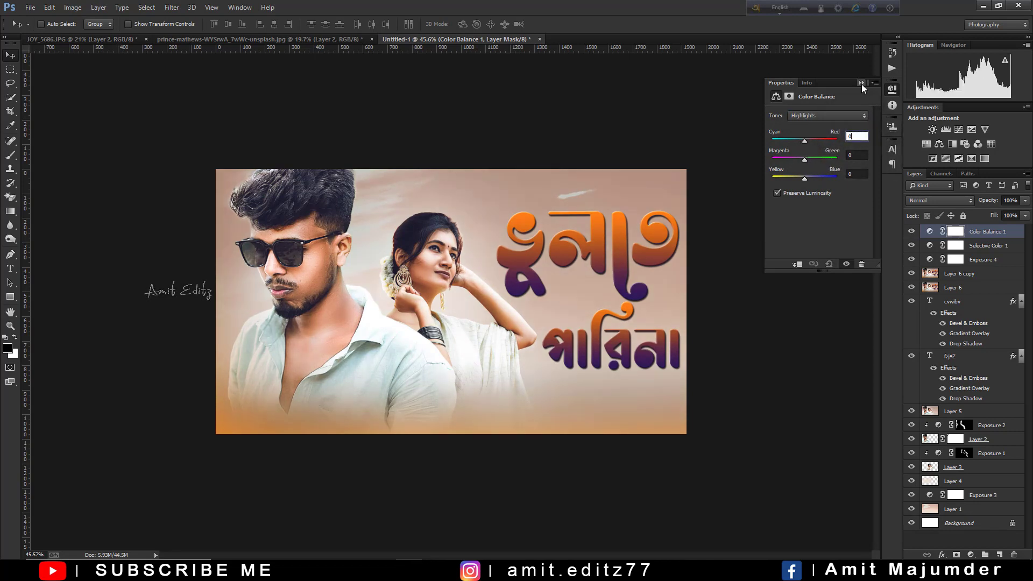
click(861, 83)
- Merge the Color Balance, Selective Color, Exposure and photo layers into one 'Color Balance 1' layer
shift+click(983, 259)
drag(984, 259, 979, 284)
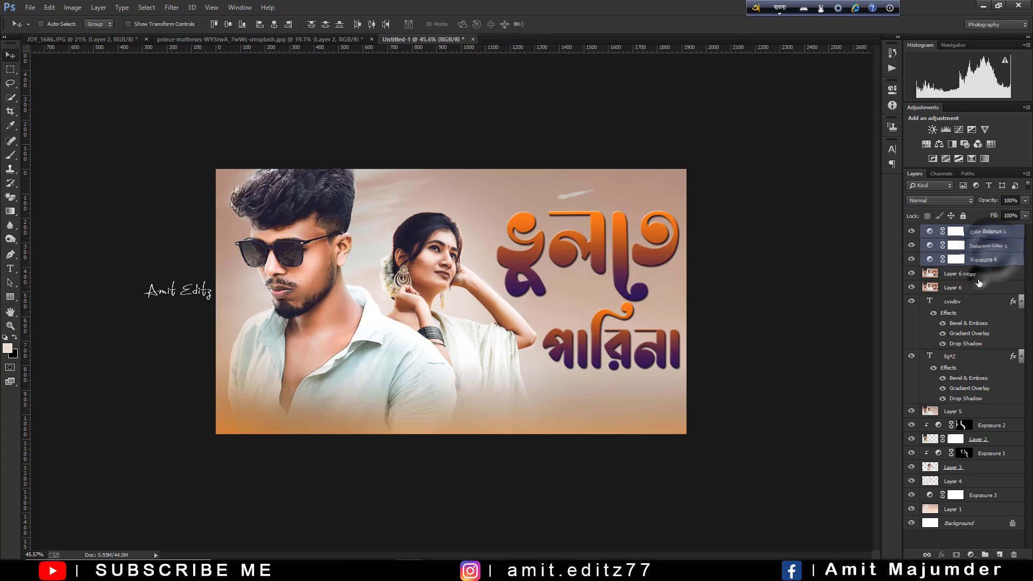
shift+click(973, 289)
right_click(973, 289)
click(882, 390)
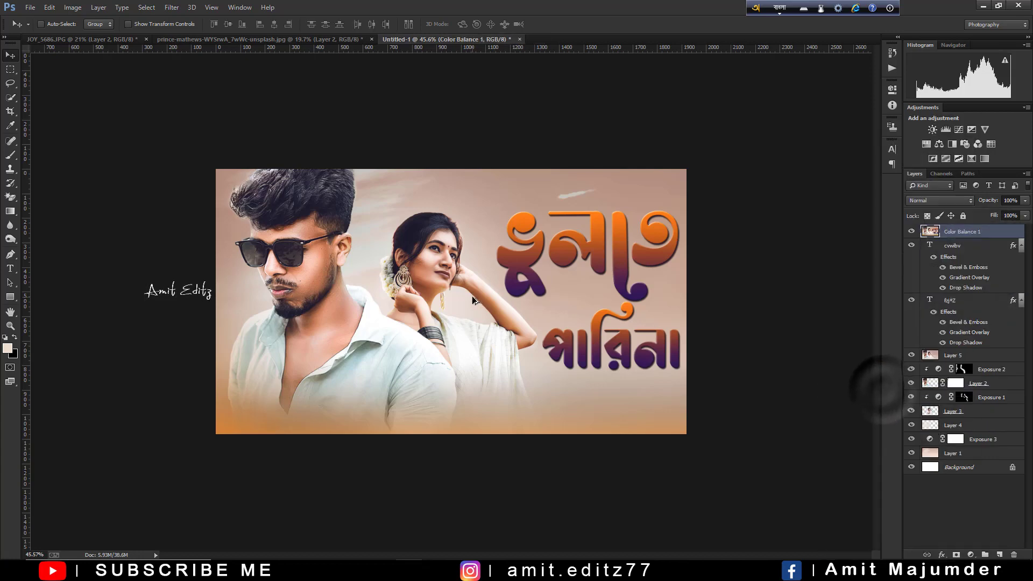
scroll(473, 300, down, 2)
scroll(483, 304, up, 1)
scroll(483, 305, up, 1)
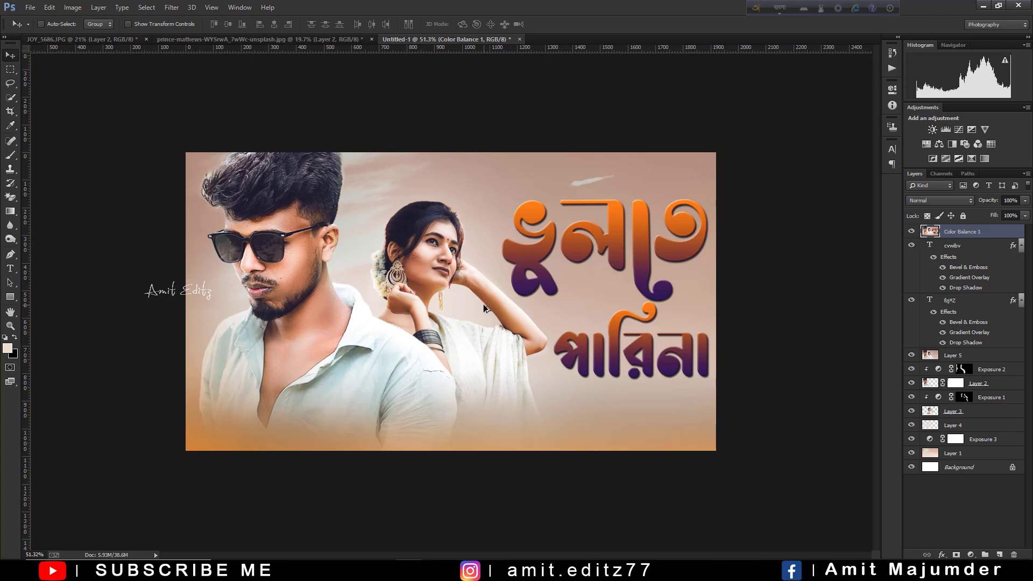
scroll(485, 308, up, 1)
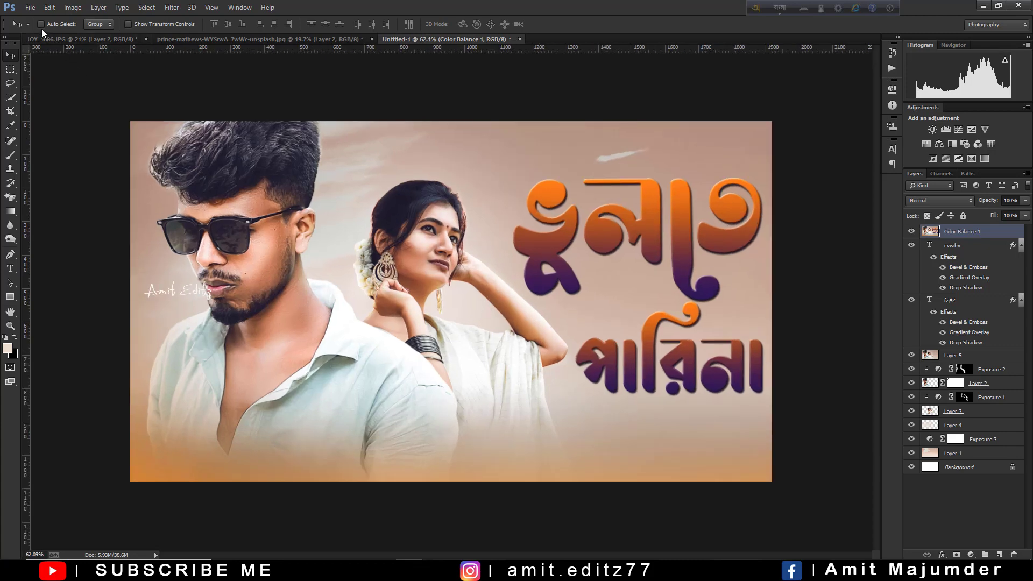
- Open S.R (27).jpg and bring the orange glow into Untitled-1 as a new layer
click(30, 8)
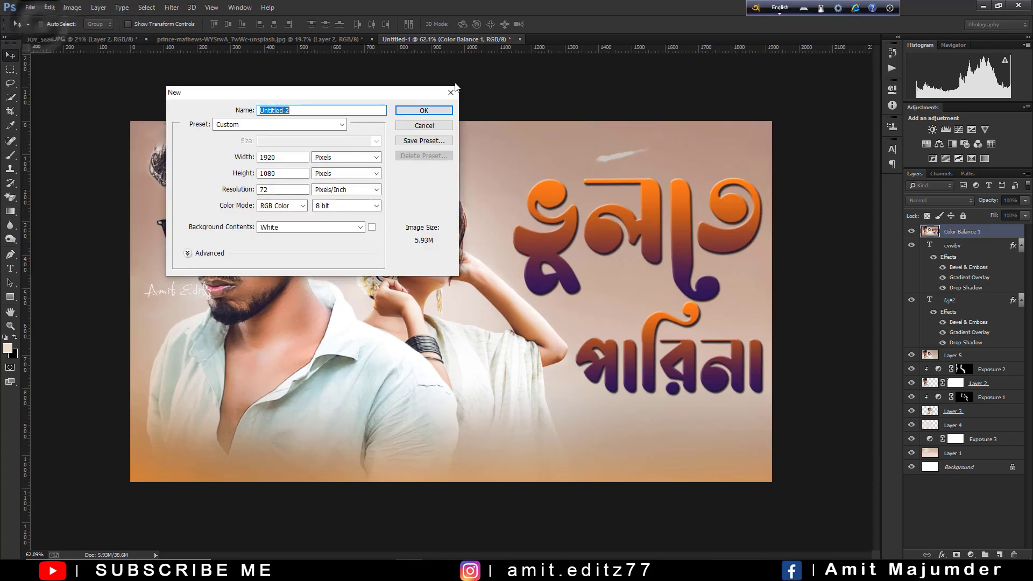
key(Escape)
click(30, 7)
click(40, 31)
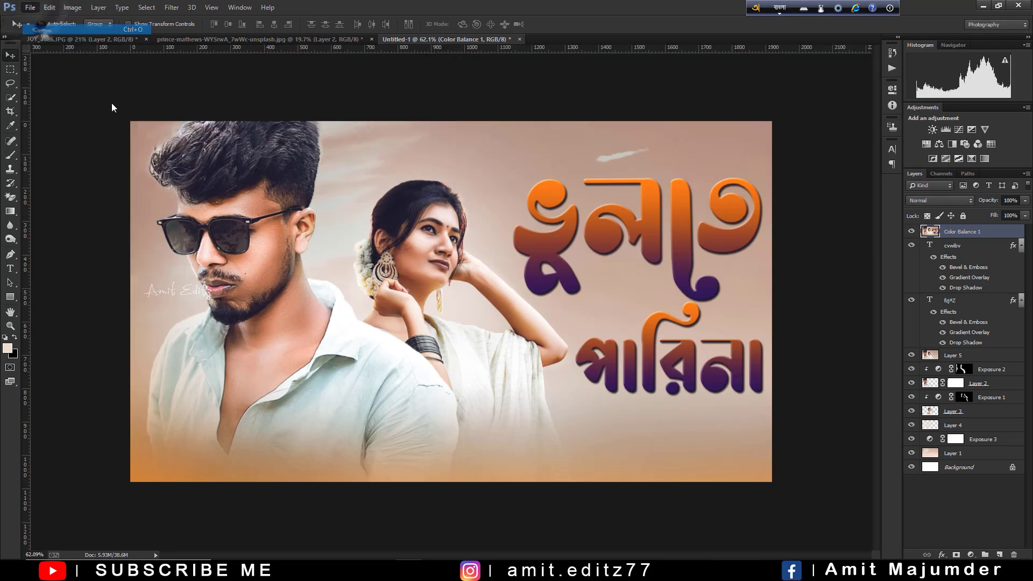
click(421, 273)
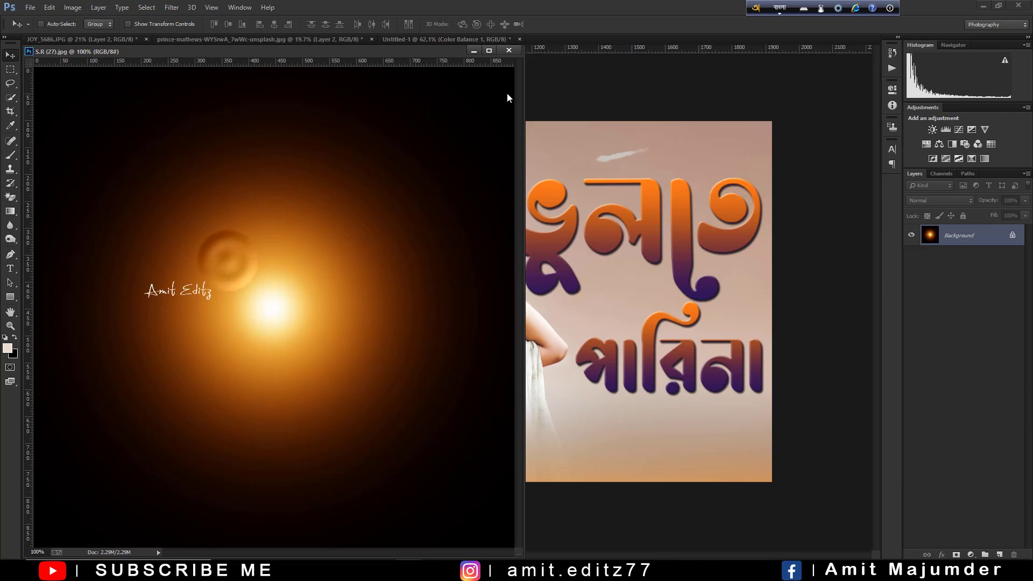
drag(294, 269, 640, 307)
- Set the glow layer to Screen blend and move it onto the man's shoulder
click(936, 200)
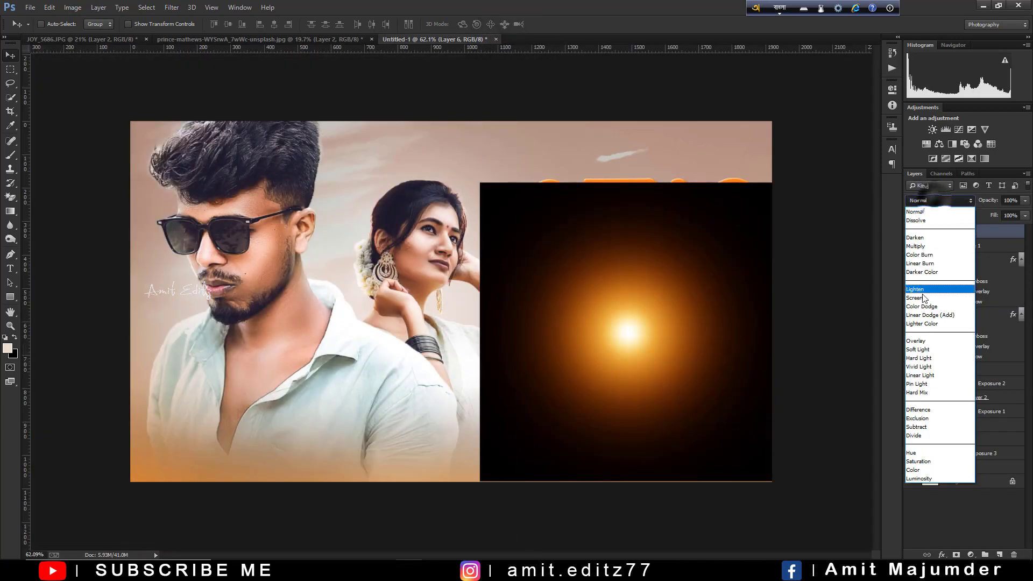
click(926, 296)
drag(569, 324, 380, 316)
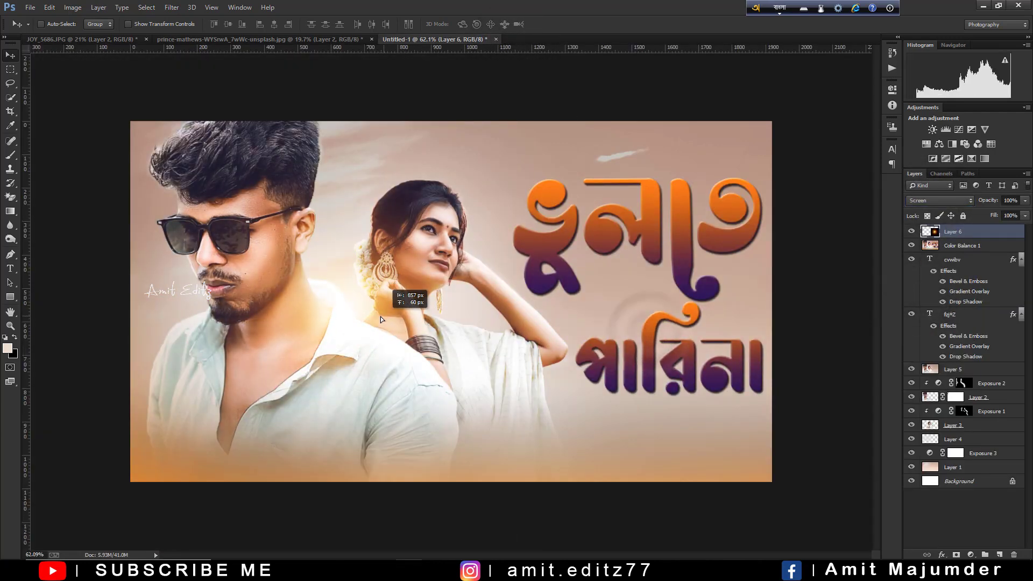
key(ctrl+minus)
key(ctrl+minus)
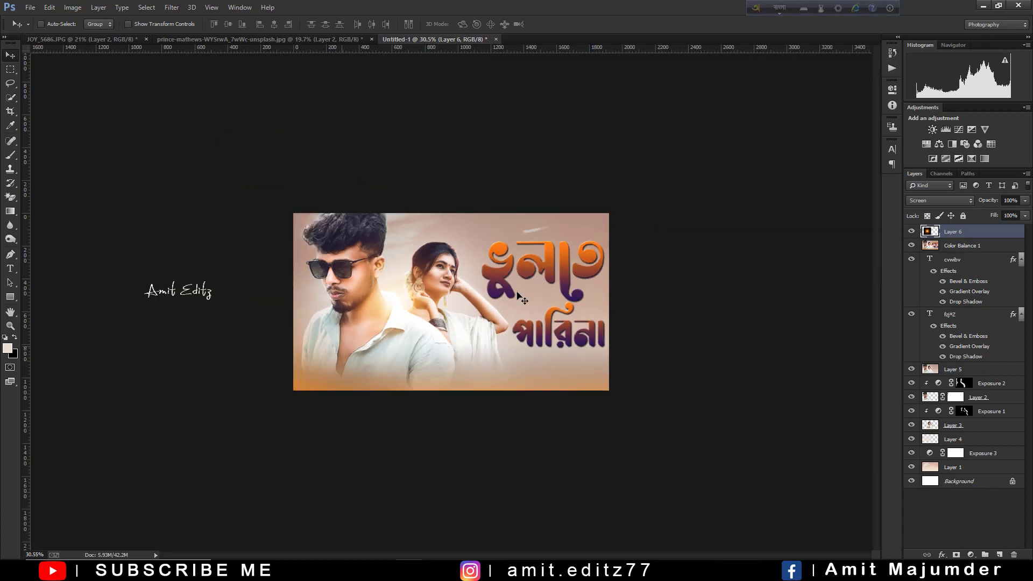
key(ctrl+plus)
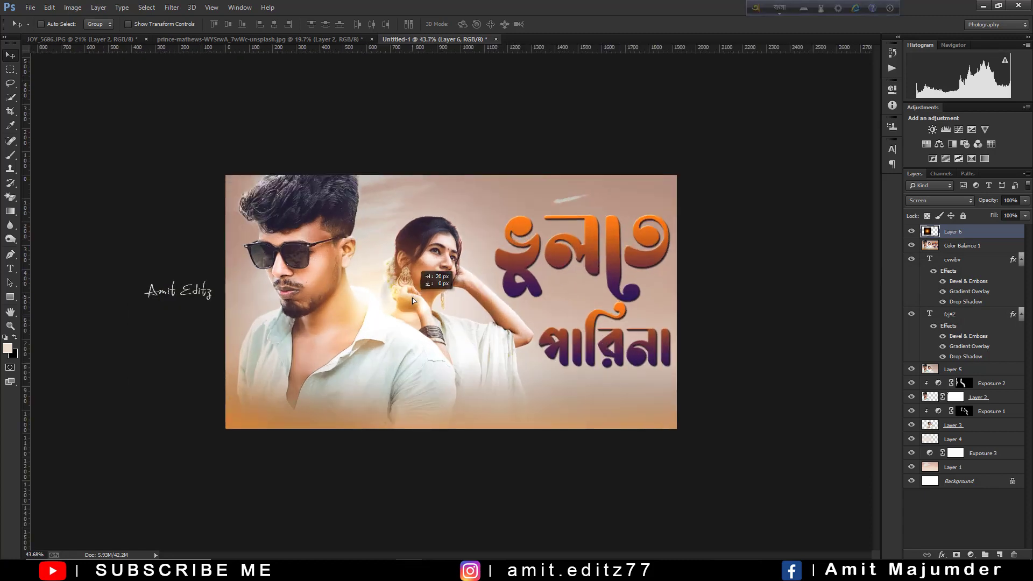
- Scale the glow to 92.84% and position it between the couple
key(ctrl+t)
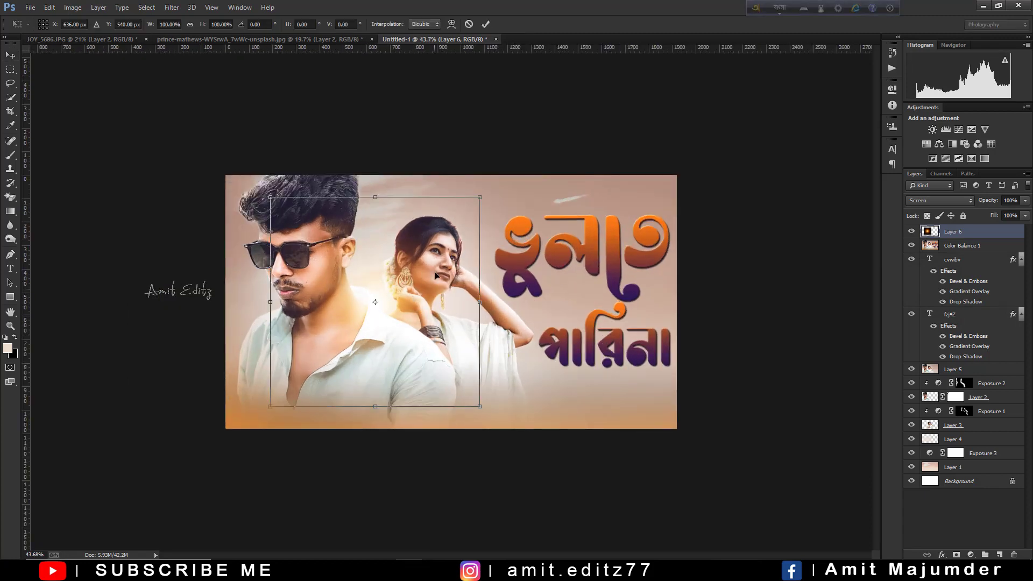
mouse_move(479, 198)
mouse_down()
mouse_move(462, 212)
mouse_move(474, 200)
mouse_up()
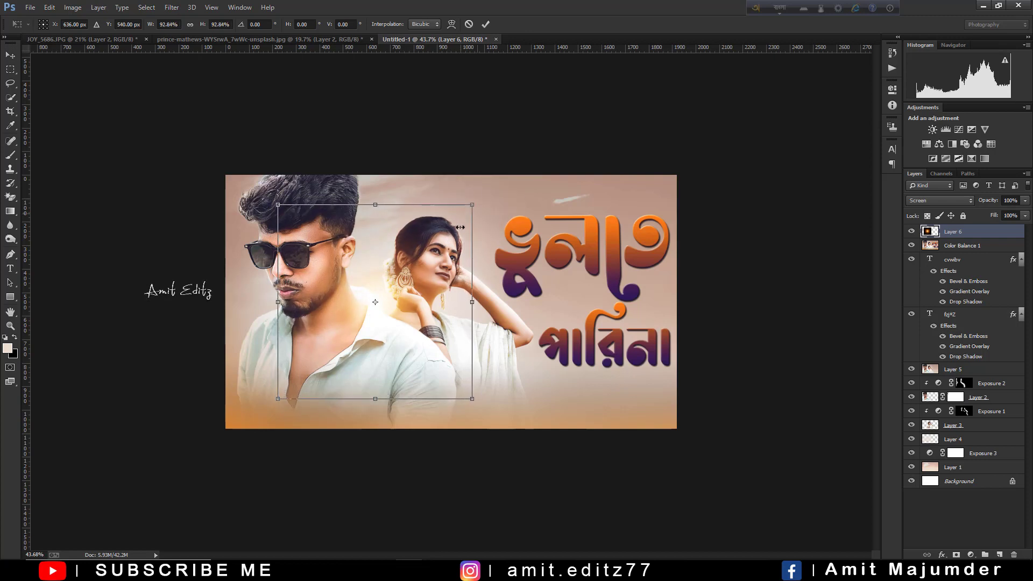
mouse_move(409, 263)
mouse_down()
mouse_move(424, 262)
mouse_move(413, 248)
mouse_up()
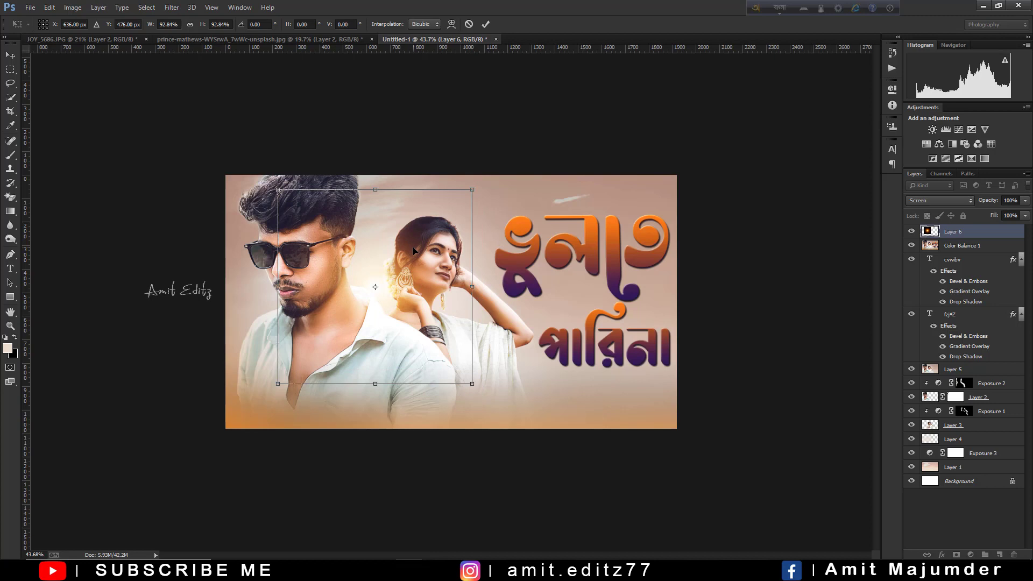
key(Return)
scroll(412, 254, down, 2)
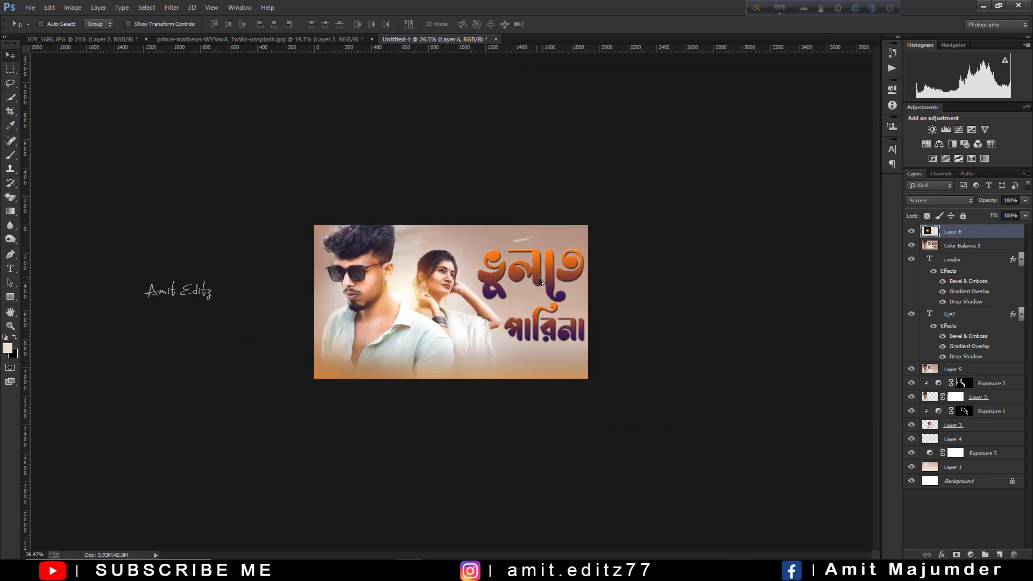
scroll(418, 287, up, 2)
click(383, 292)
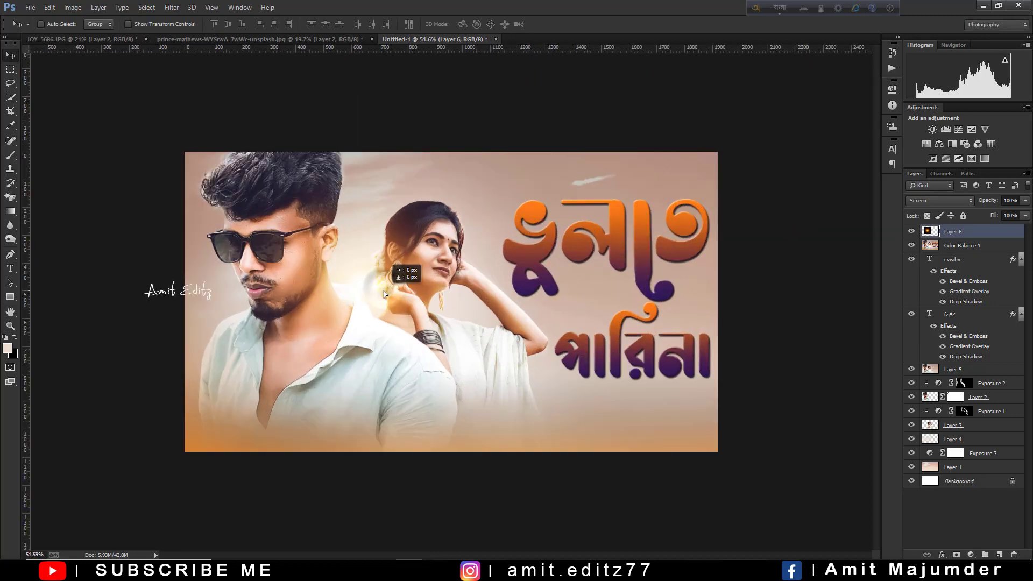
scroll(382, 292, down, 1)
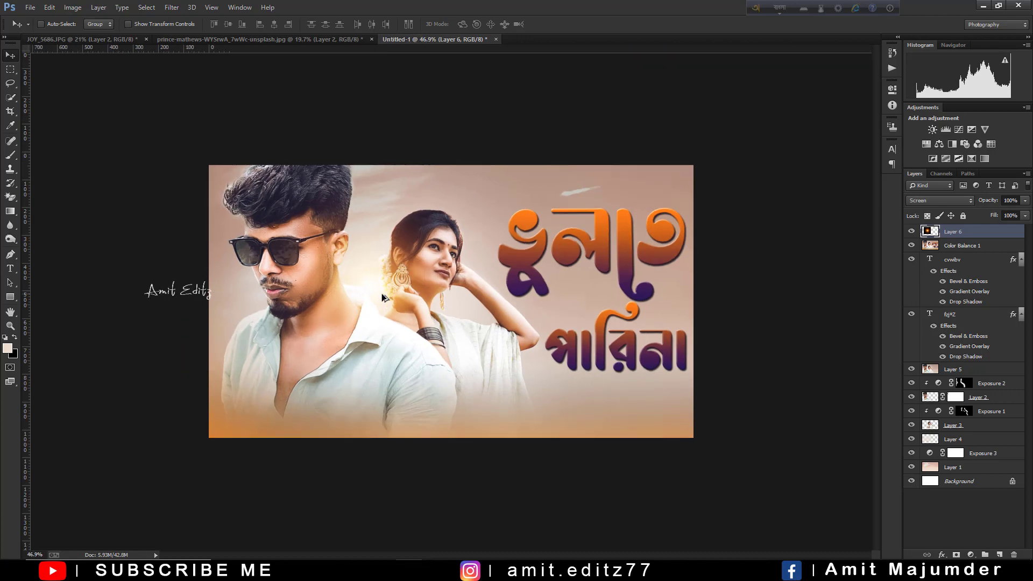
scroll(382, 293, down, 3)
scroll(255, 370, up, 2)
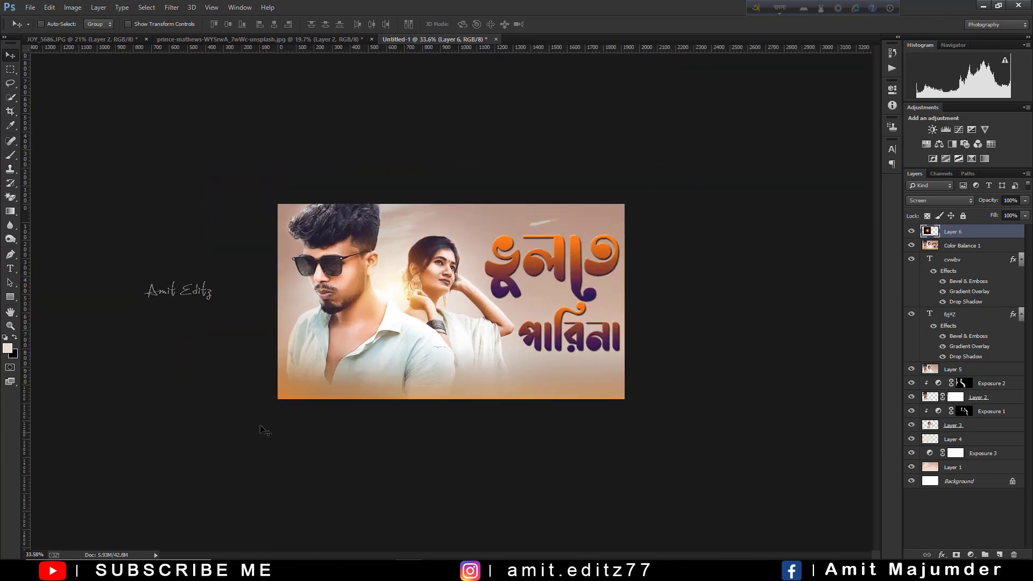
scroll(578, 213, up, 1)
scroll(560, 209, up, 1)
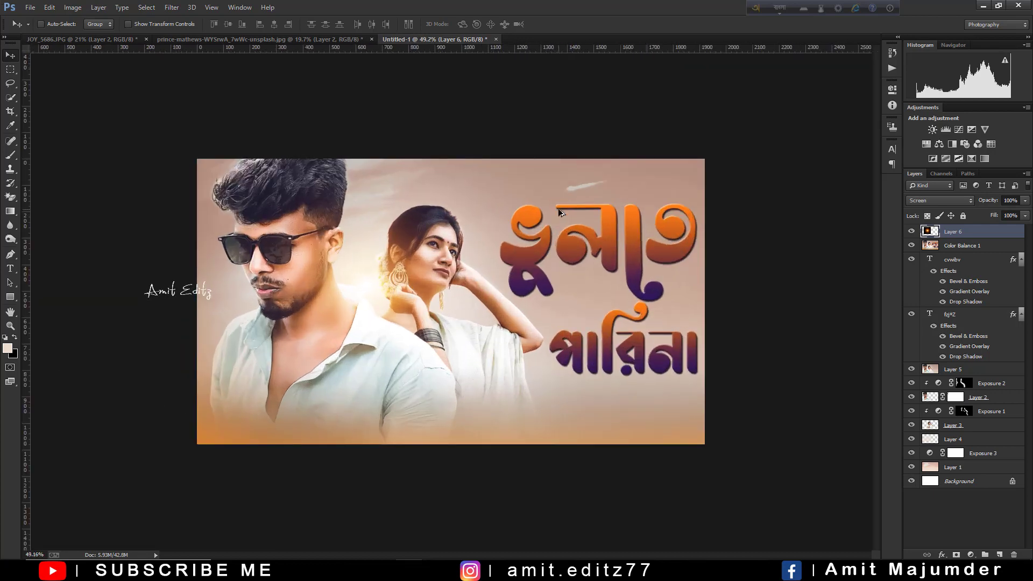
- Stamp all visible layers into one merged layer with Ctrl+Alt+Shift+E
key(ctrl+shift+alt+e)
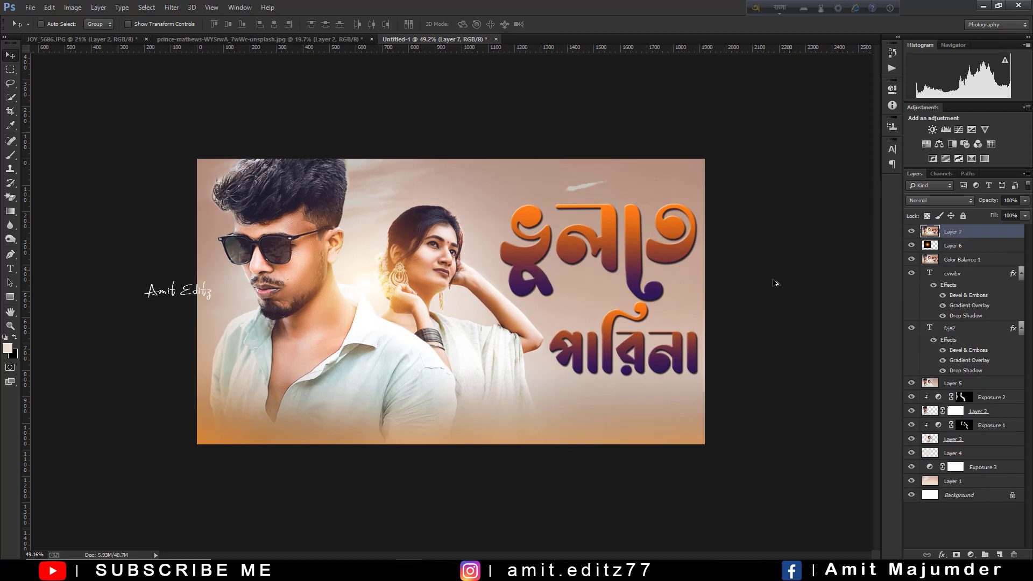
scroll(775, 284, up, 1)
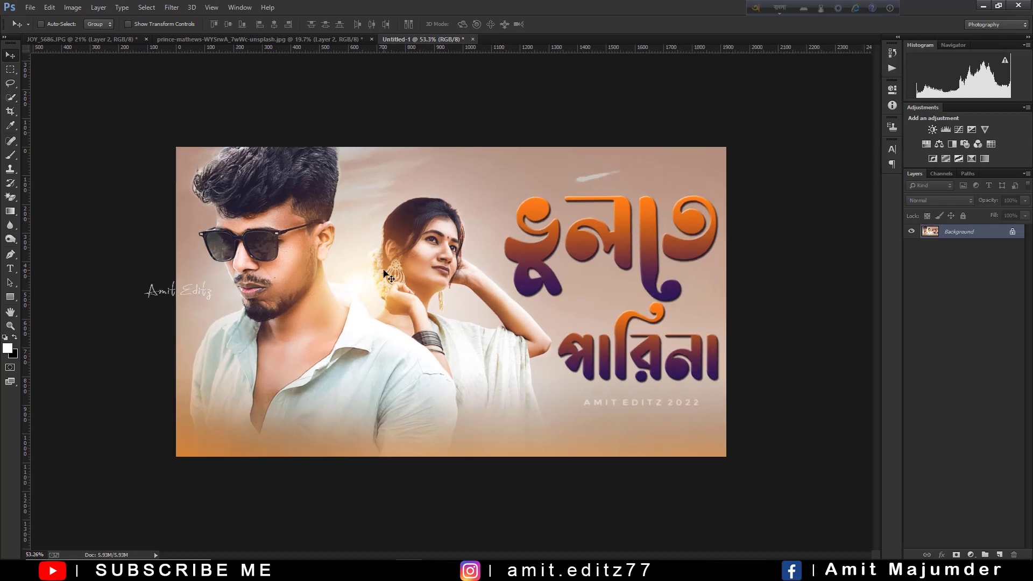
scroll(439, 258, up, 1)
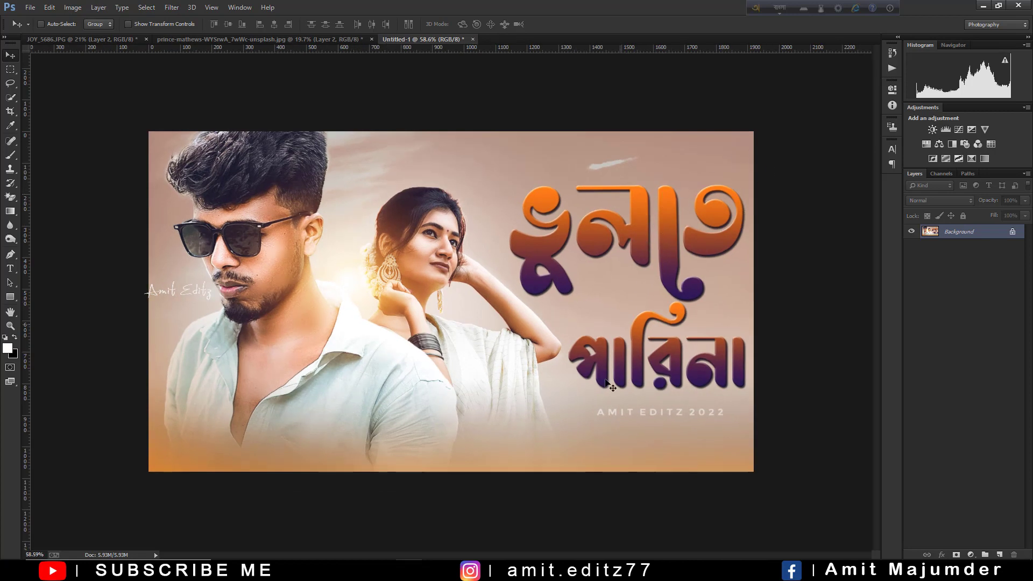
scroll(411, 402, down, 2)
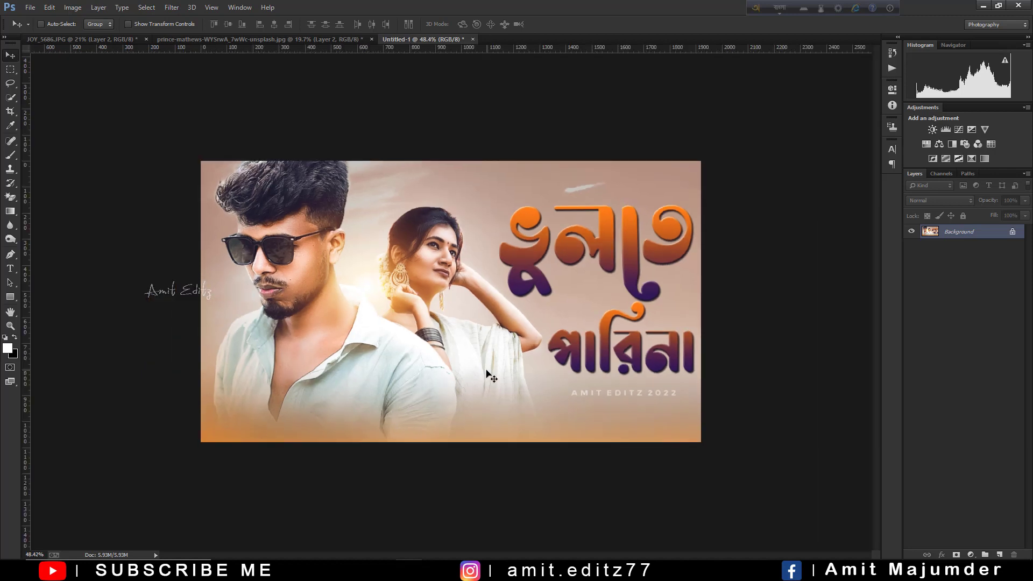